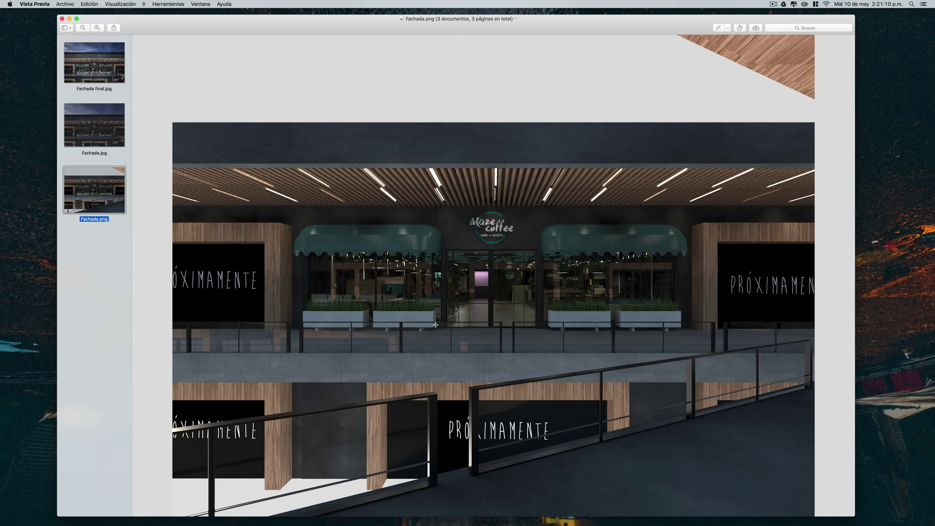
# - In Preview, step from Fachada.jpg to the finished Fachada final.jpg render
pyautogui.press('Up')
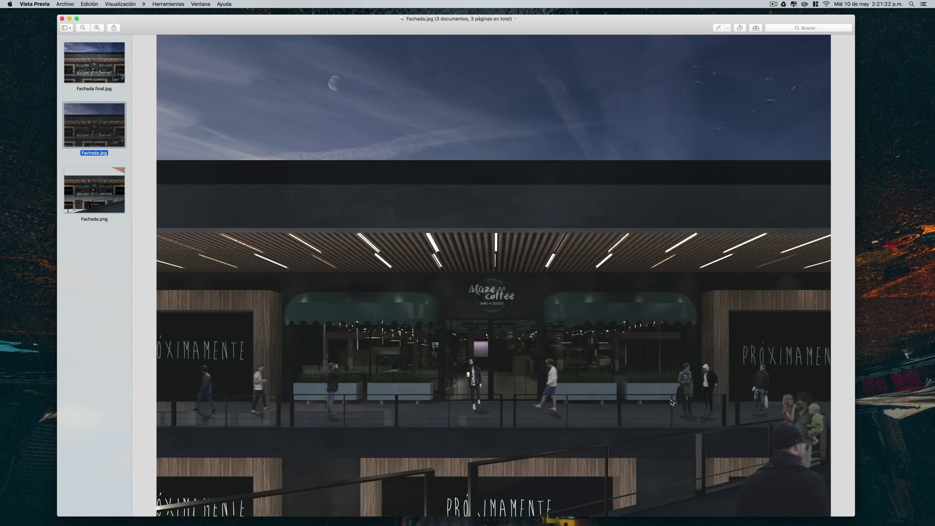
pyautogui.press('Up')
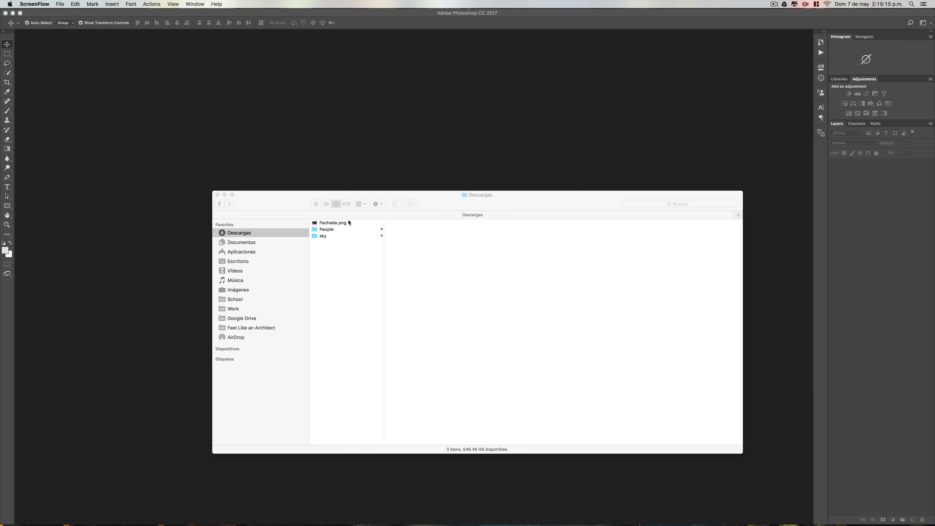
# - Select Fachada.png in Descargas and drag it onto the Photoshop canvas
pyautogui.click(363, 234)
pyautogui.click(359, 222)
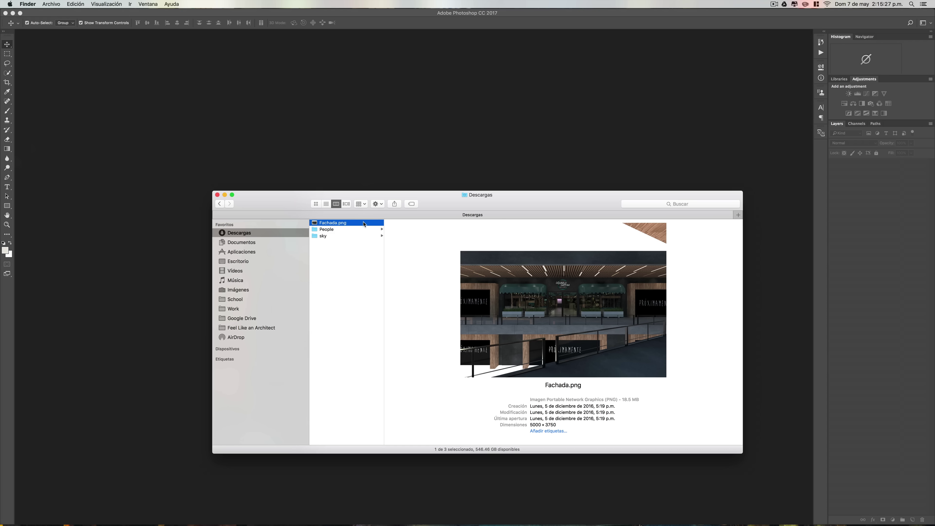
pyautogui.moveTo(364, 223)
pyautogui.mouseDown()
pyautogui.moveTo(335, 168)
pyautogui.moveTo(320, 165)
pyautogui.mouseUp()
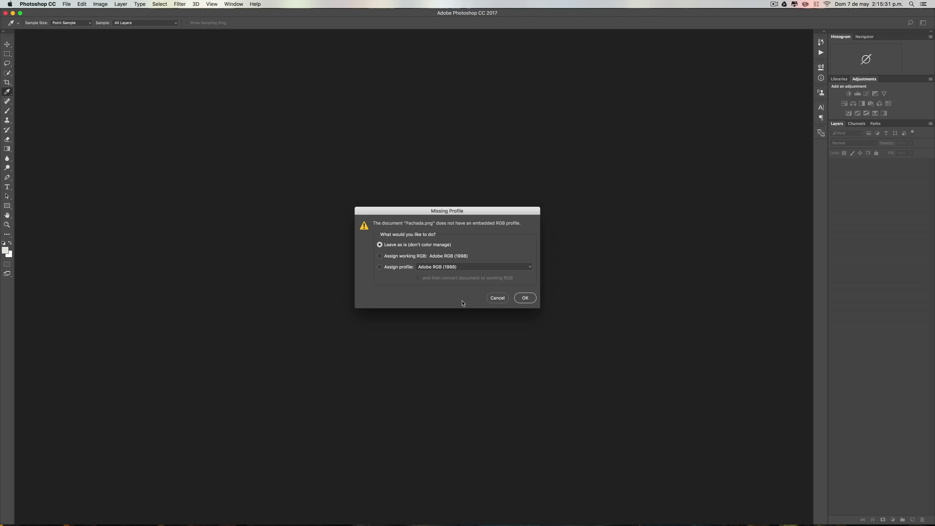
# - Open Fachada.png with 'Leave as is' (no colour management), then look through the Image menu
pyautogui.click(517, 299)
pyautogui.press('v')
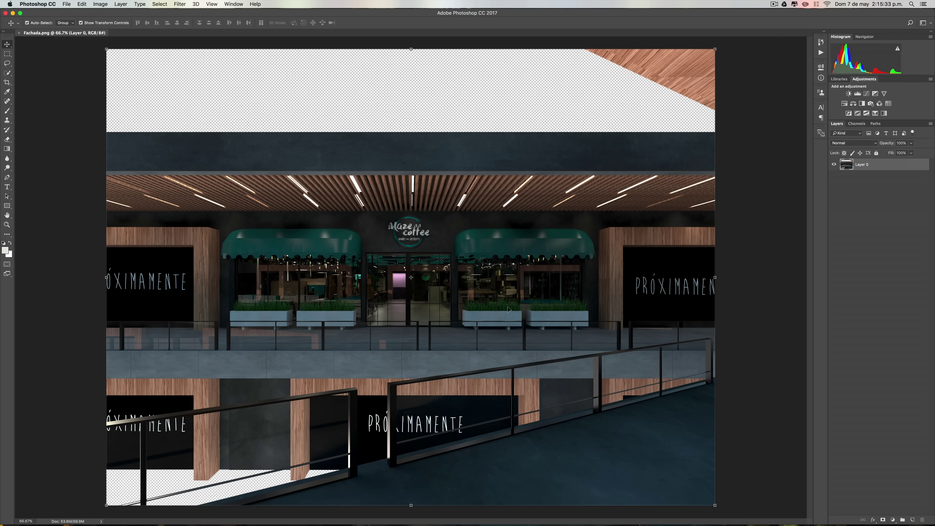
pyautogui.click(61, 217)
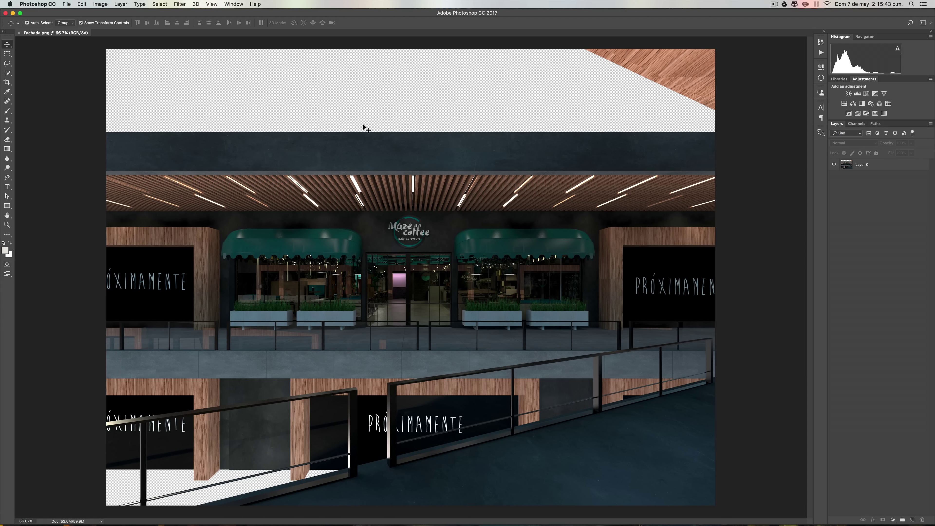
pyautogui.click(102, 3)
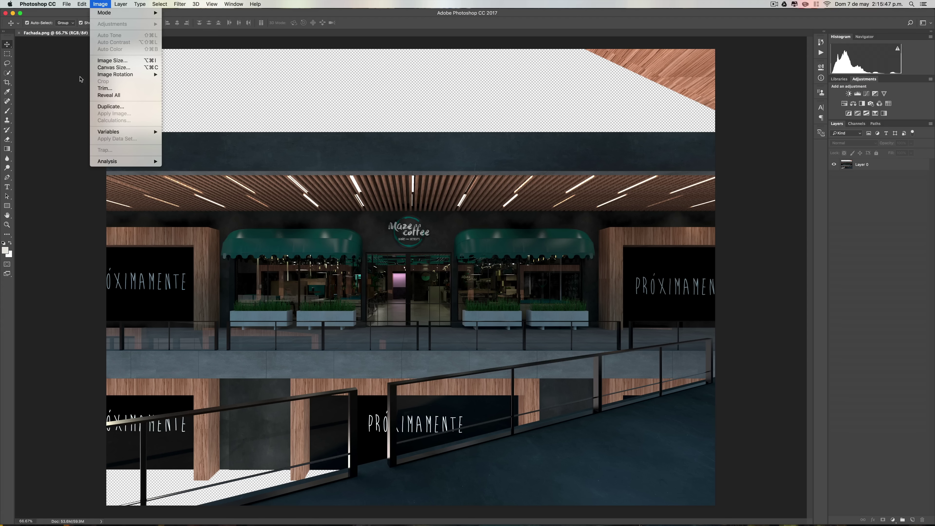
pyautogui.click(72, 92)
# - Select Layer 0 and browse the Image > Adjustments options without applying any
pyautogui.click(864, 166)
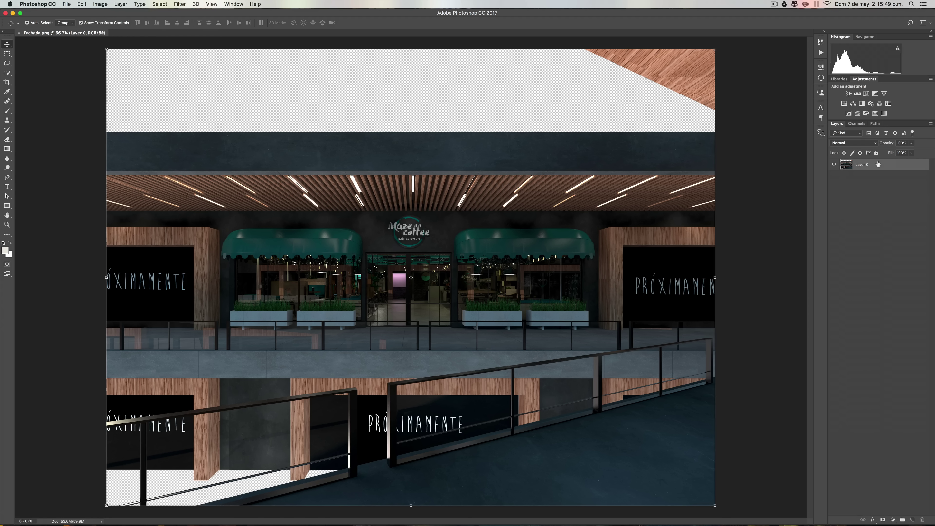
pyautogui.click(100, 4)
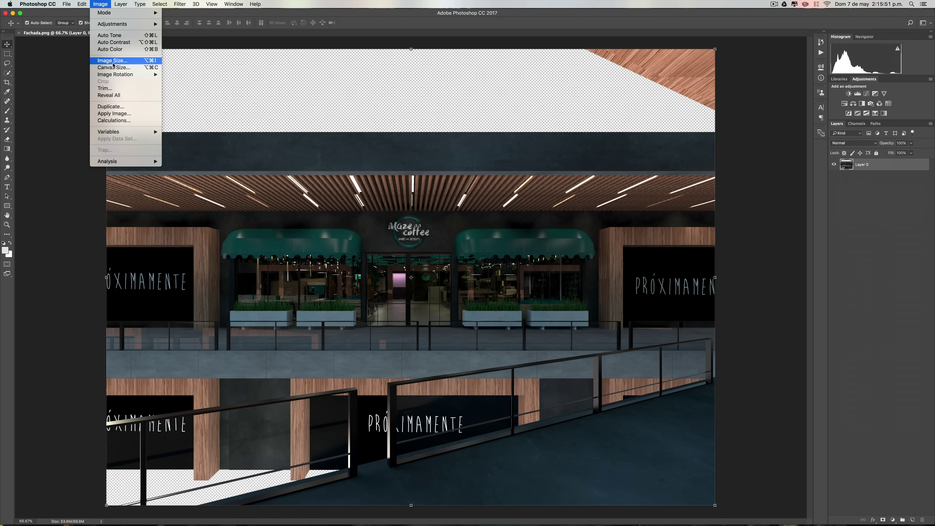
pyautogui.moveTo(116, 24)
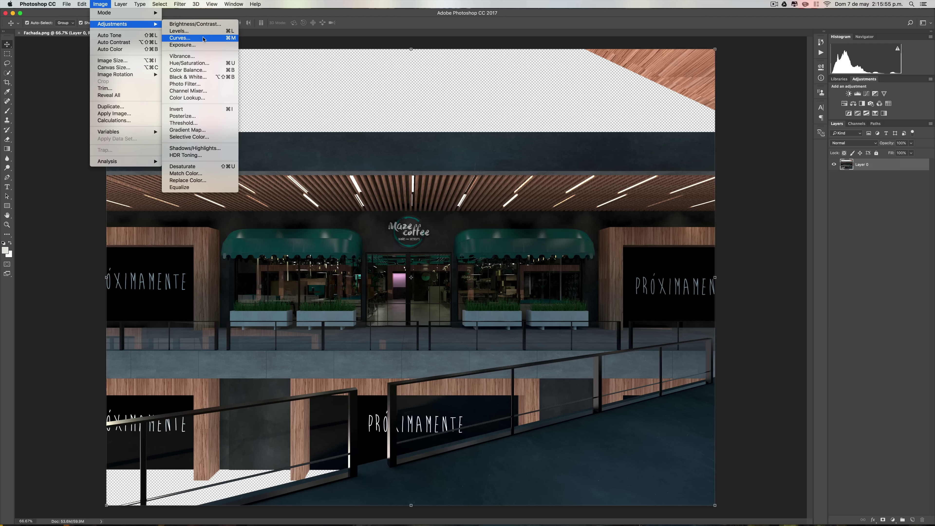
pyautogui.click(204, 46)
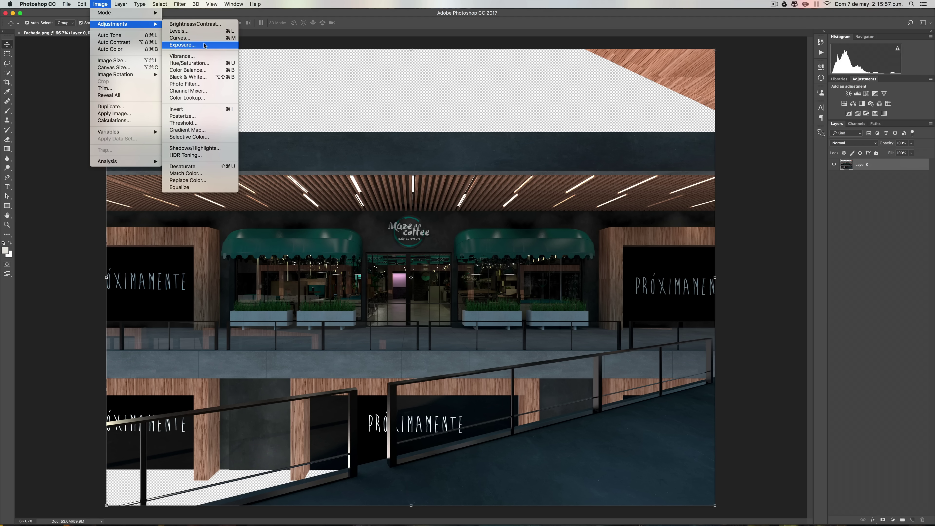
pyautogui.click(294, 95)
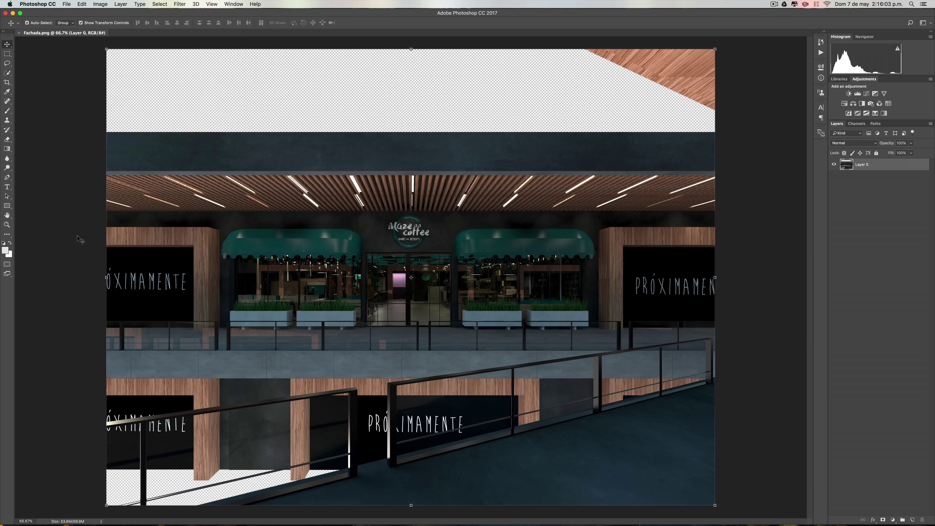
pyautogui.click(95, 228)
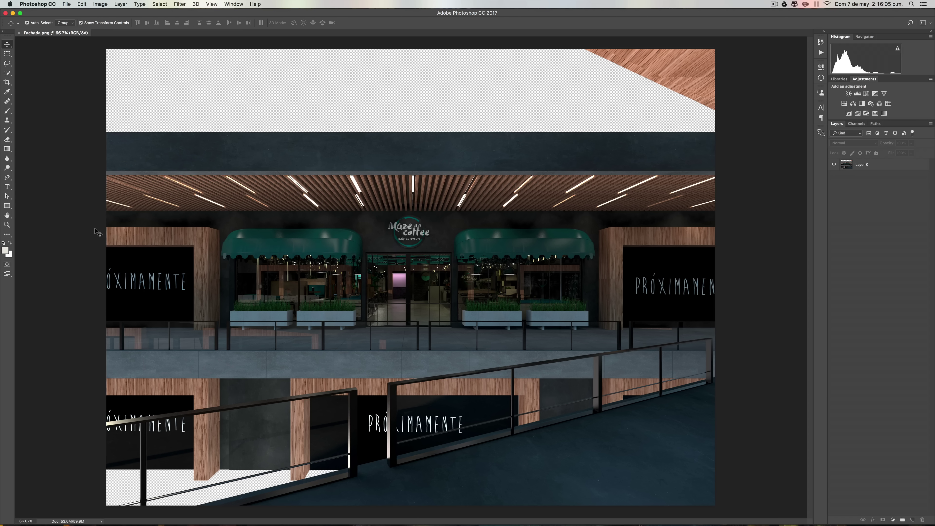
pyautogui.click(100, 4)
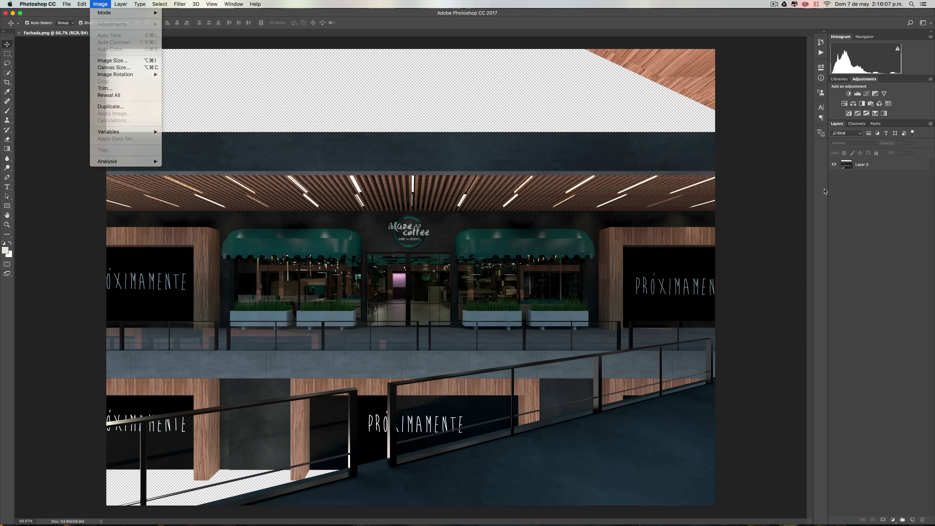
# - Reselect Layer 0 and bring up the list of image adjustments
pyautogui.click(882, 166)
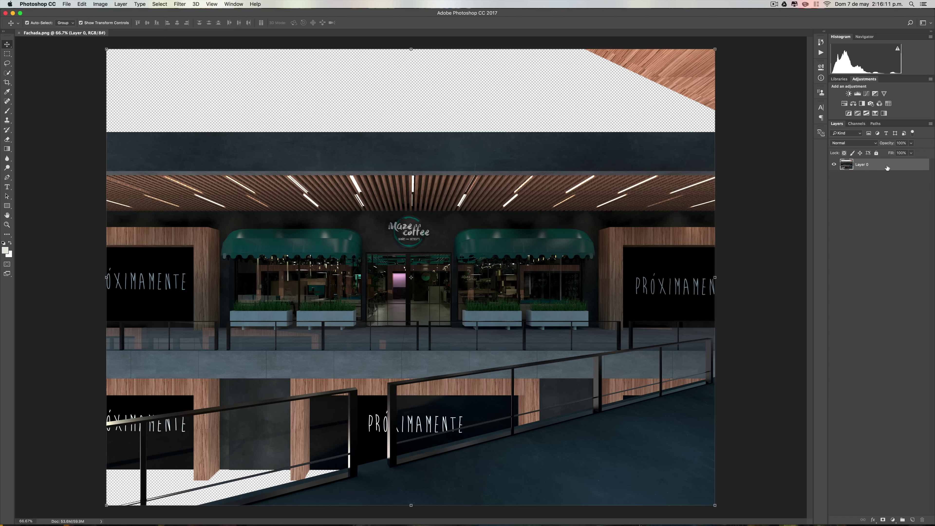
pyautogui.click(100, 4)
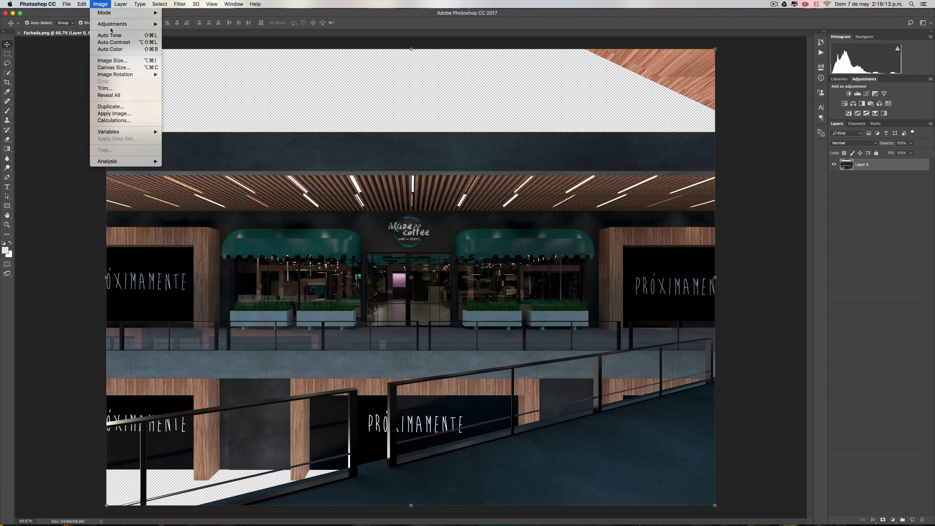
pyautogui.click(53, 94)
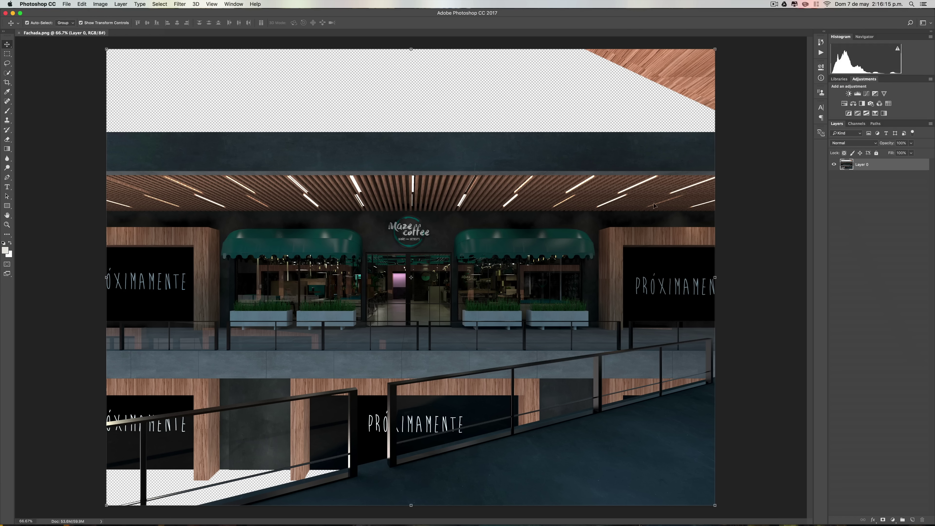
pyautogui.click(771, 201)
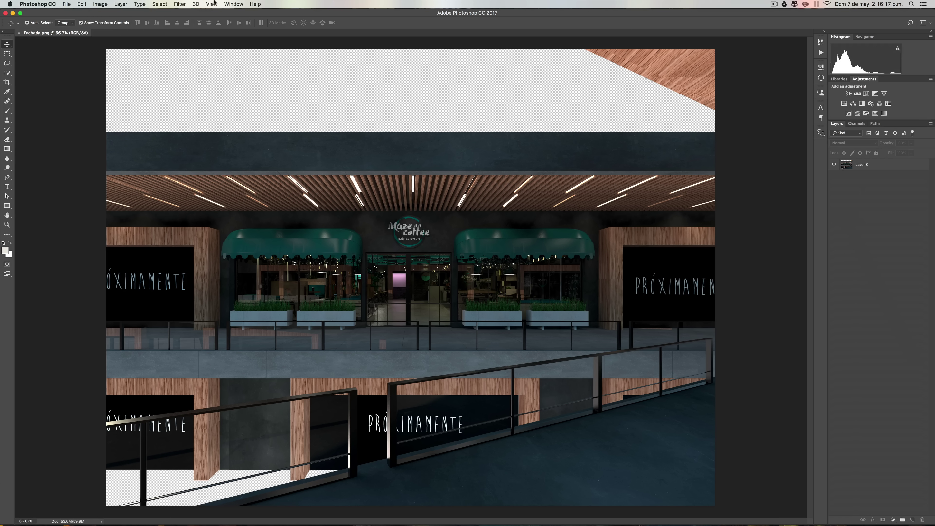
pyautogui.click(105, 3)
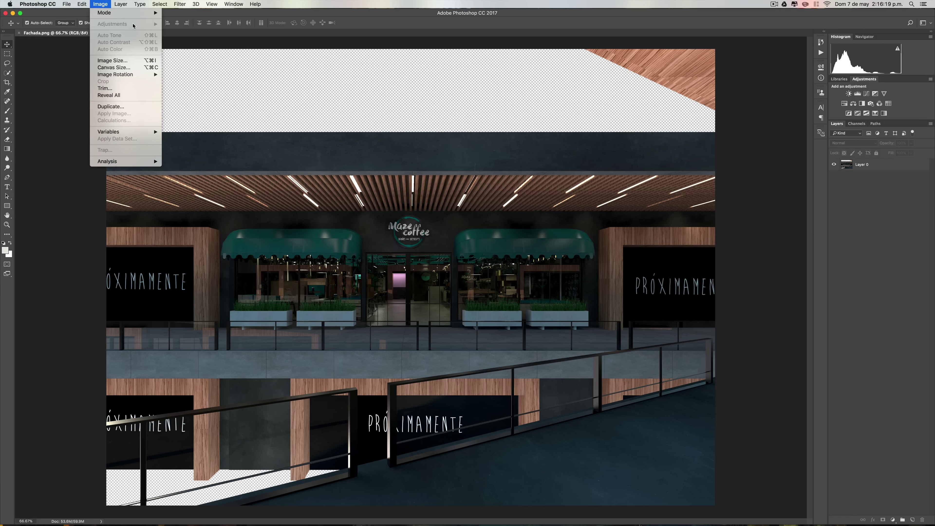
pyautogui.click(172, 110)
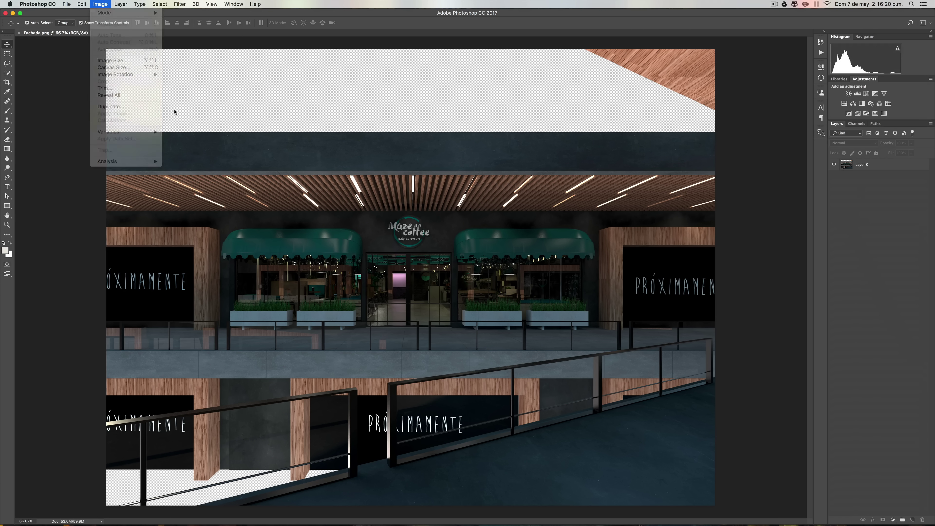
pyautogui.click(880, 165)
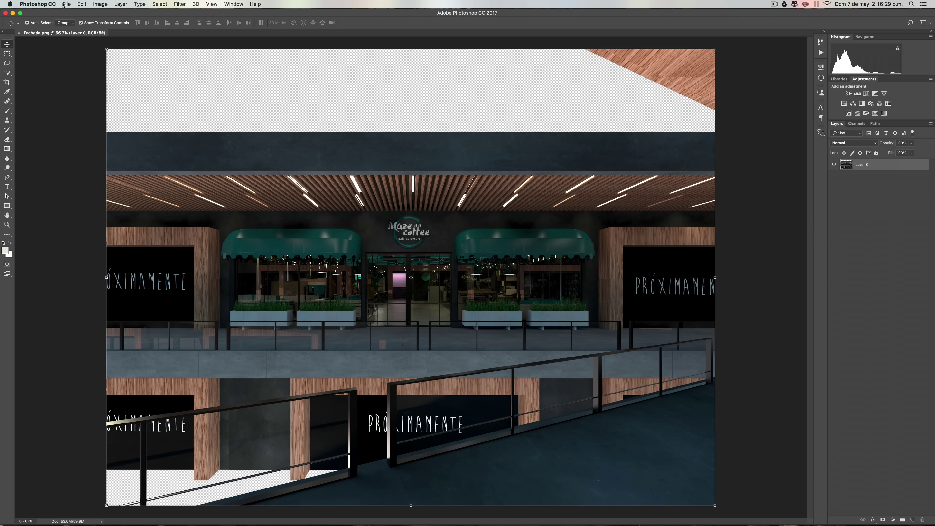
pyautogui.click(100, 4)
pyautogui.moveTo(112, 25)
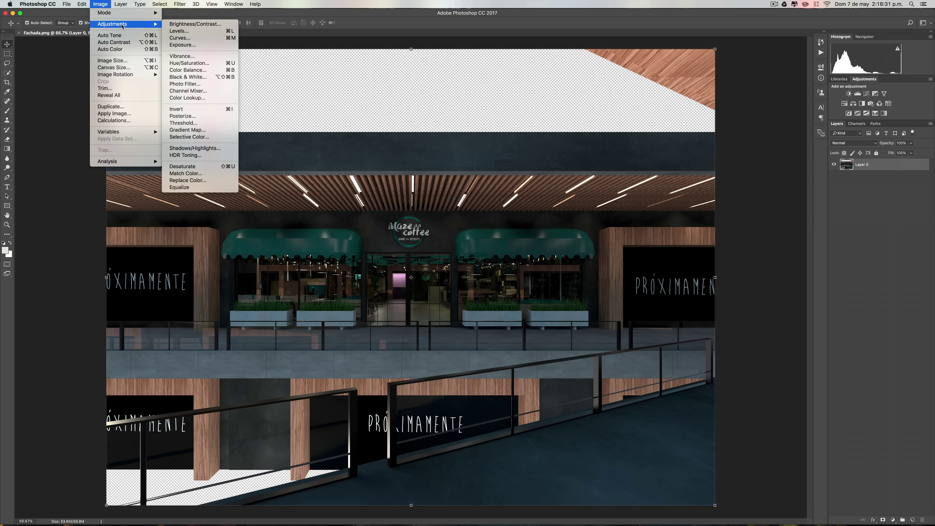
# - Apply Brightness/Contrast to the facade with brightness -9 and contrast 14
pyautogui.click(193, 24)
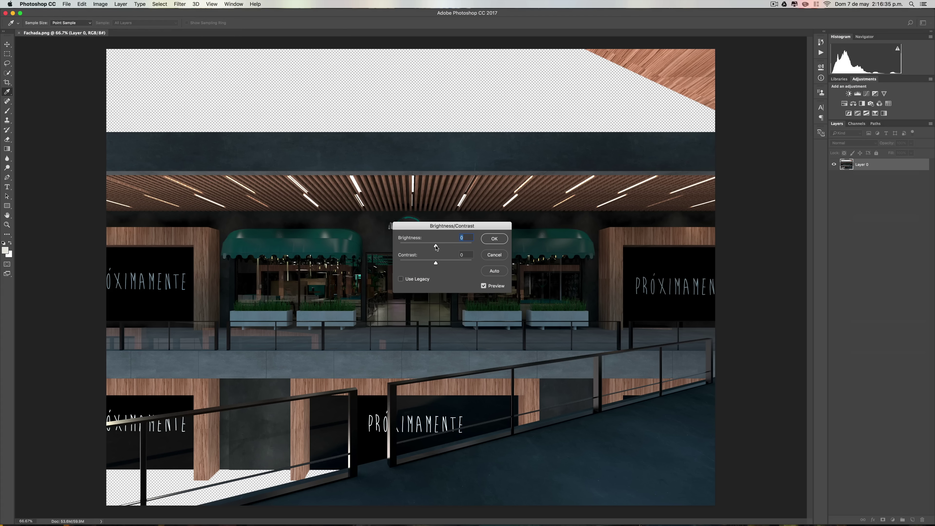
pyautogui.moveTo(435, 246); pyautogui.dragTo(430, 245)
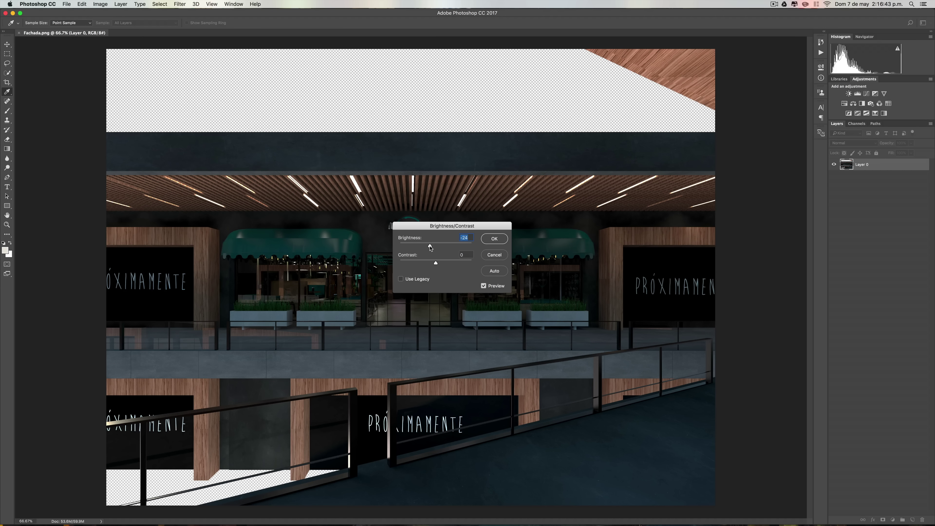
pyautogui.moveTo(430, 247); pyautogui.dragTo(431, 249)
pyautogui.moveTo(436, 262); pyautogui.dragTo(441, 264)
pyautogui.moveTo(431, 245); pyautogui.dragTo(433, 246)
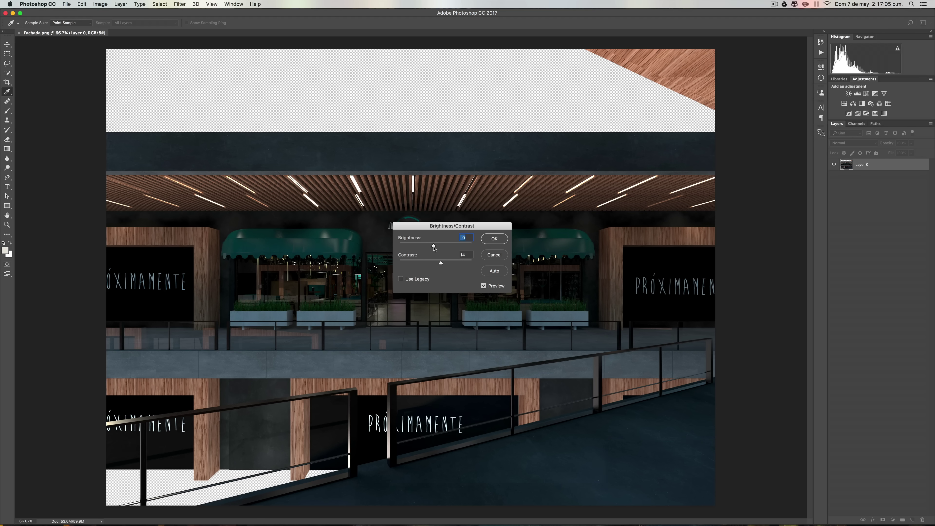
pyautogui.click(493, 239)
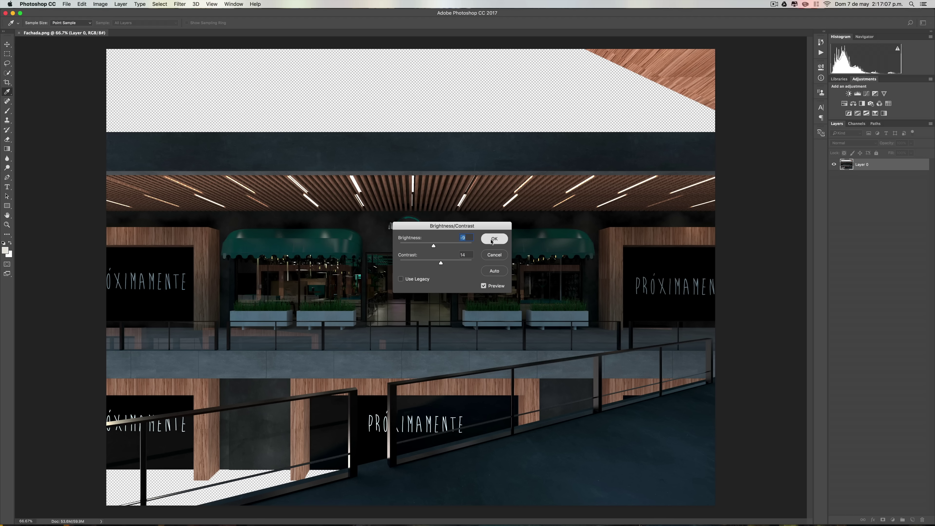
pyautogui.press('v')
pyautogui.click(101, 4)
pyautogui.moveTo(111, 24)
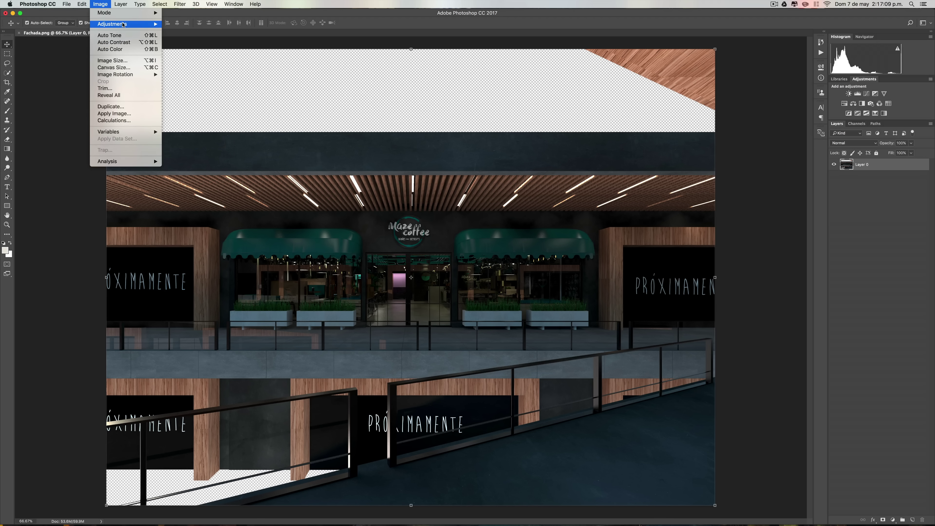
# - Lower the facade's saturation to -11 with a Hue/Saturation adjustment
pyautogui.click(217, 63)
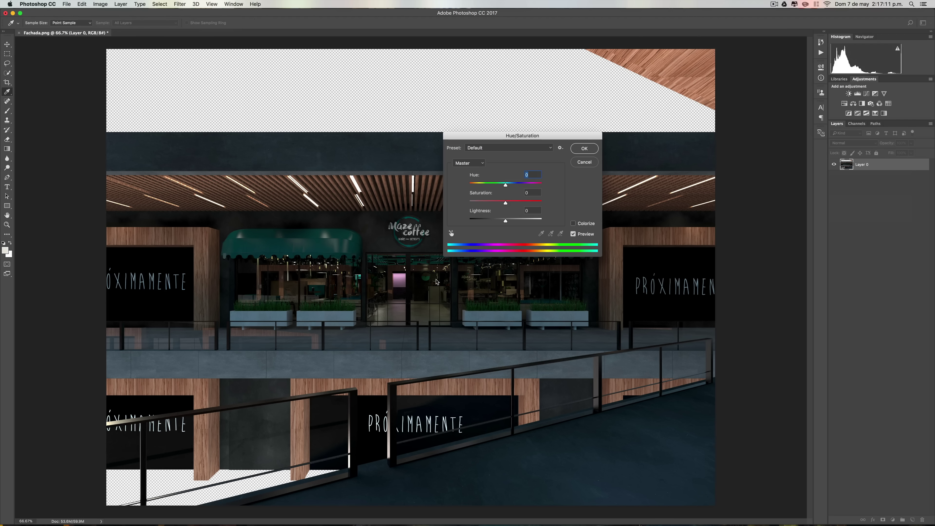
pyautogui.moveTo(505, 203); pyautogui.dragTo(497, 202)
pyautogui.click(578, 149)
pyautogui.press('v')
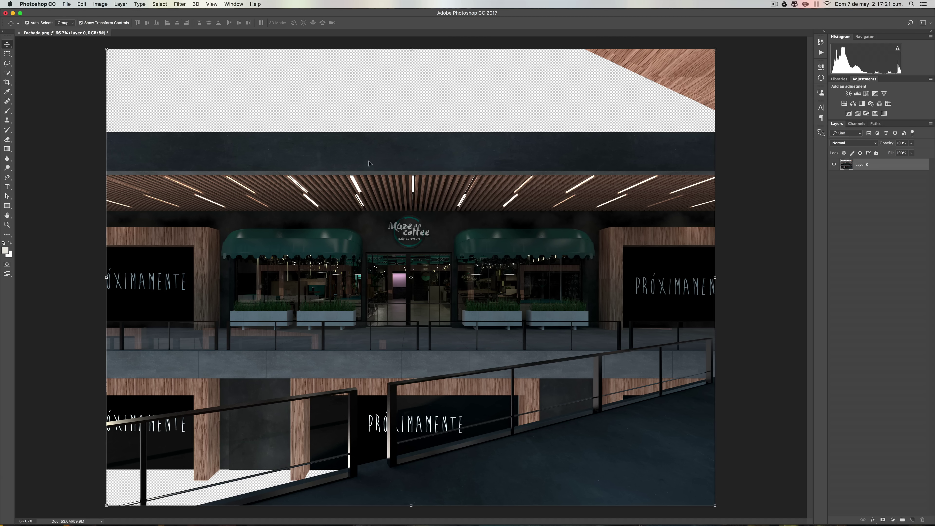
pyautogui.click(99, 3)
pyautogui.moveTo(113, 23)
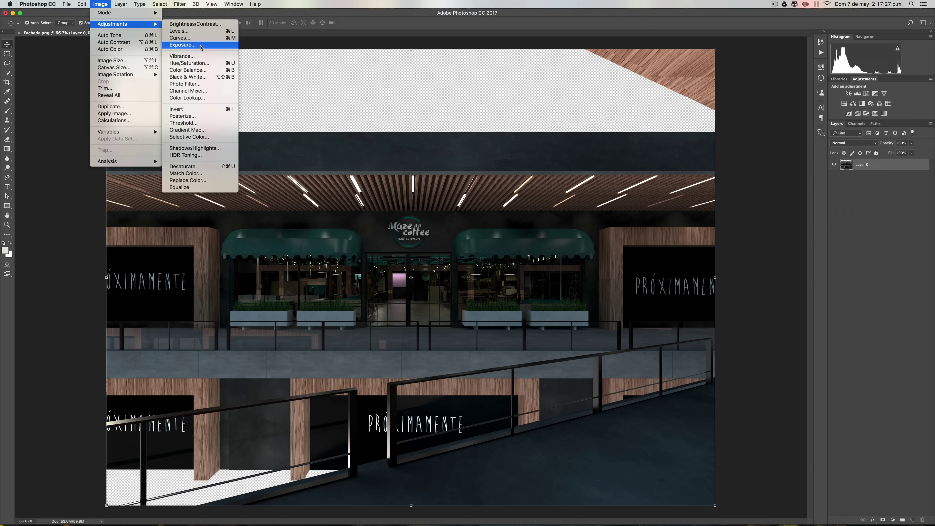
# - Apply an Exposure adjustment with the offset raised to about +0.0101
pyautogui.click(182, 45)
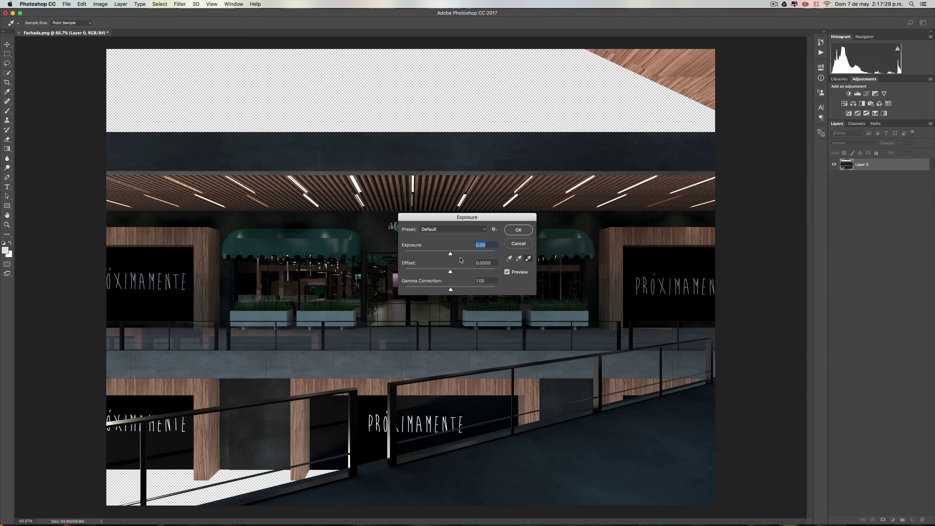
pyautogui.click(450, 272)
pyautogui.moveTo(451, 273); pyautogui.dragTo(451, 272)
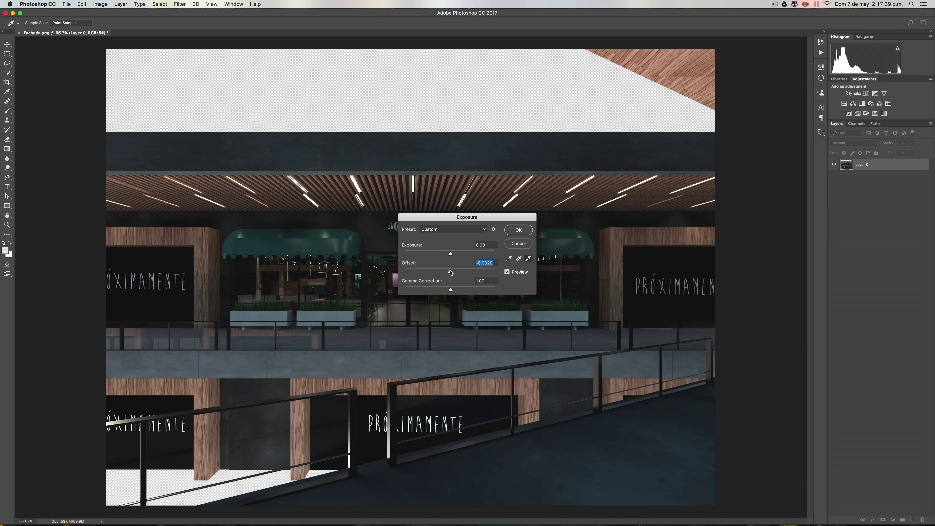
pyautogui.moveTo(451, 272); pyautogui.dragTo(452, 273)
pyautogui.moveTo(449, 272); pyautogui.dragTo(451, 272)
pyautogui.press('Return')
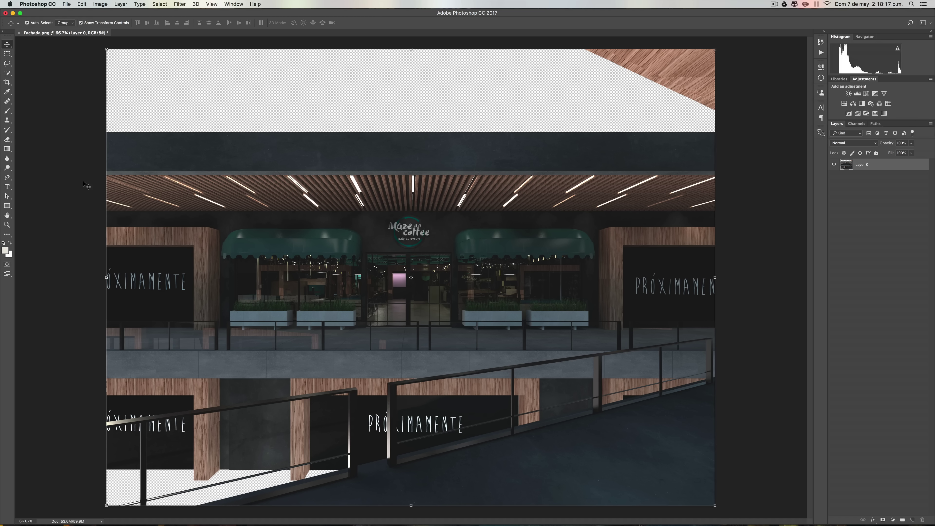
# - Marquee-select and delete the wood texture in Layer 0's top-right corner
pyautogui.click(84, 182)
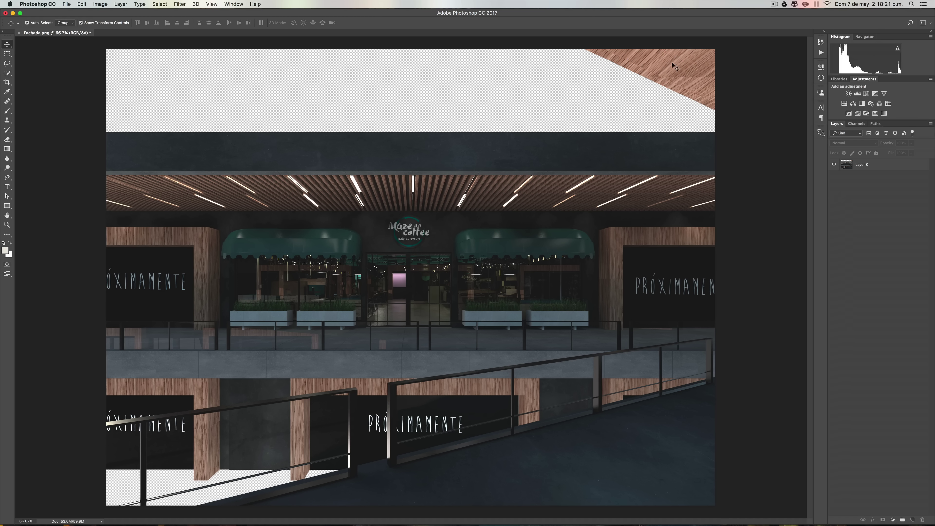
pyautogui.click(6, 56)
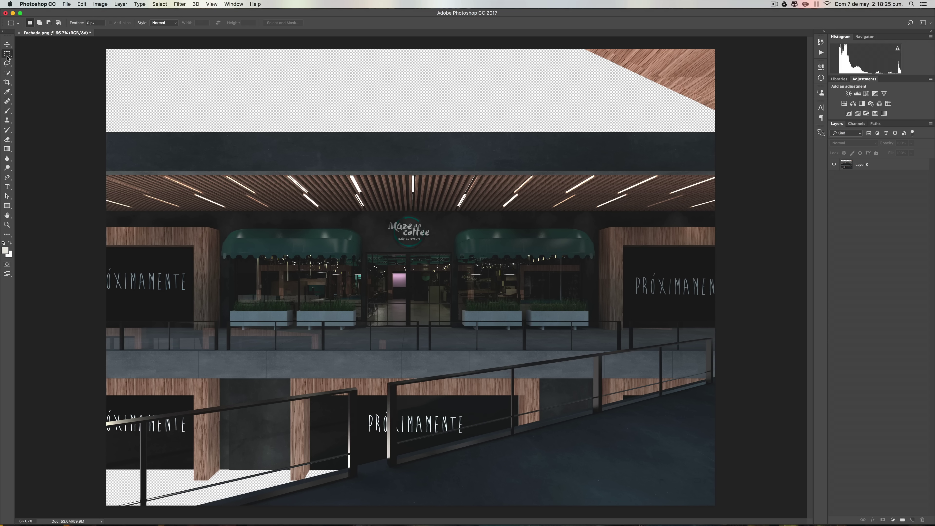
pyautogui.click(887, 168)
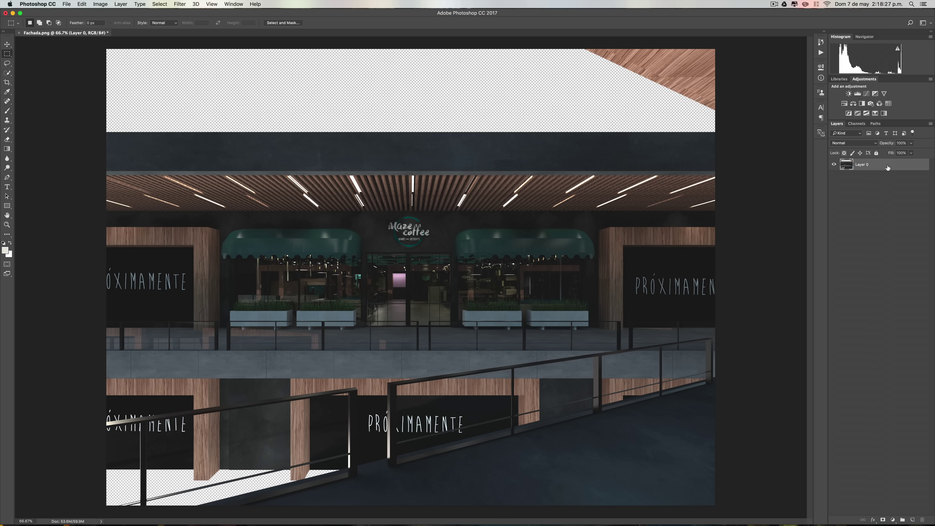
pyautogui.moveTo(573, 43); pyautogui.dragTo(736, 115)
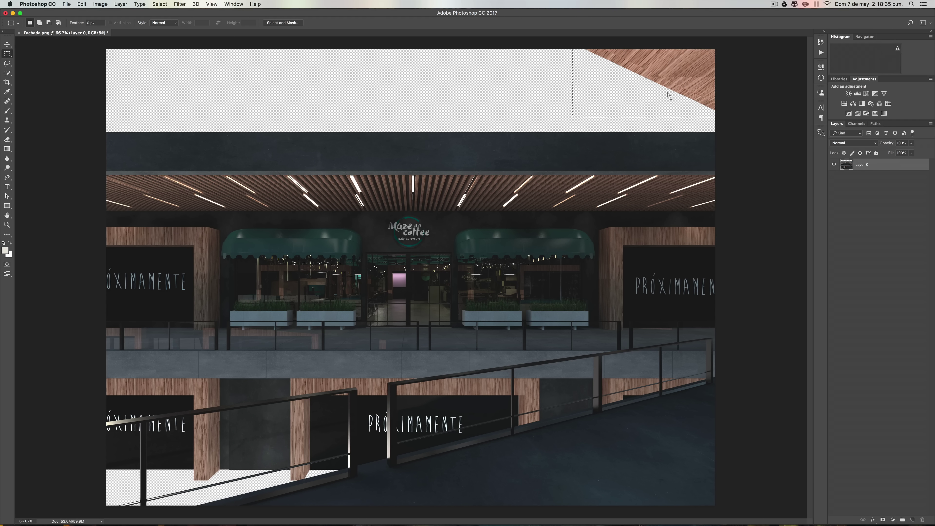
pyautogui.press('Delete')
pyautogui.hotkey('ctrl', 'd')
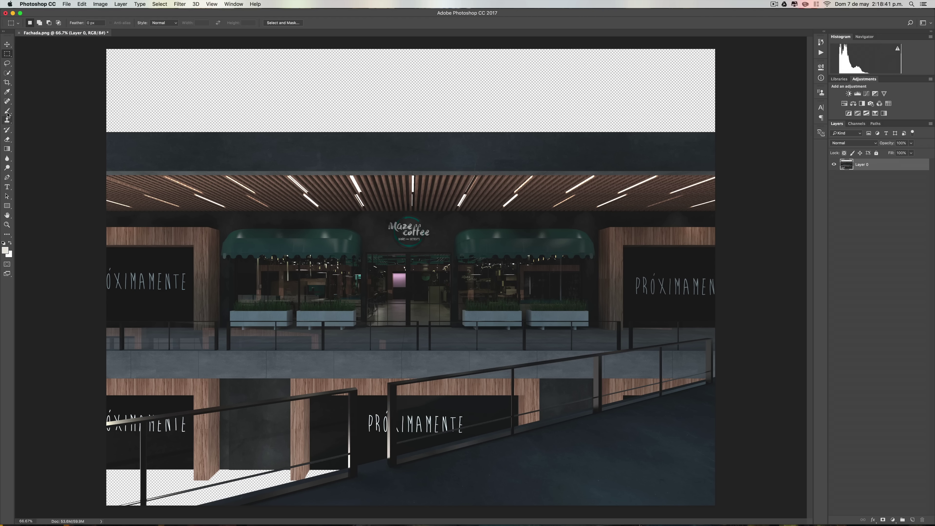
pyautogui.click(7, 82)
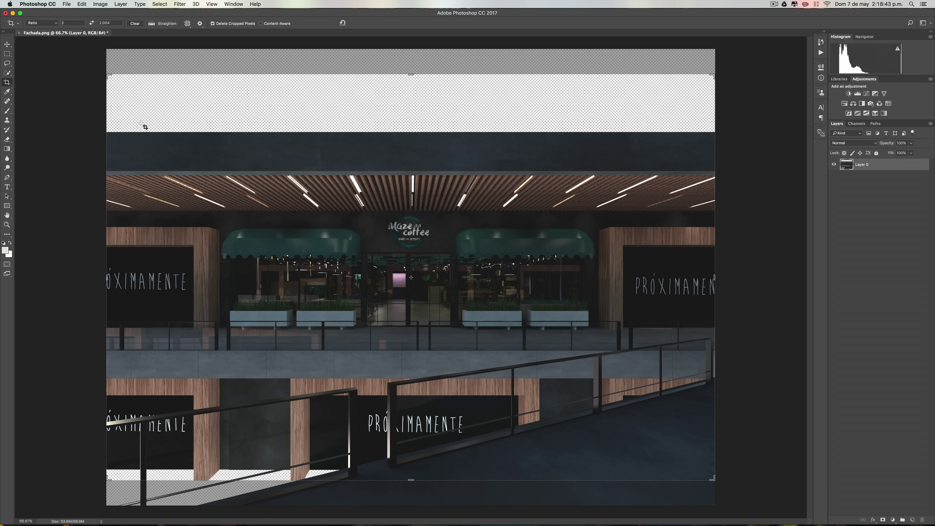
# - Crop the facade to a 6 : 4 landscape ratio, trimming the bottom, and lock Layer 0
pyautogui.click(54, 24)
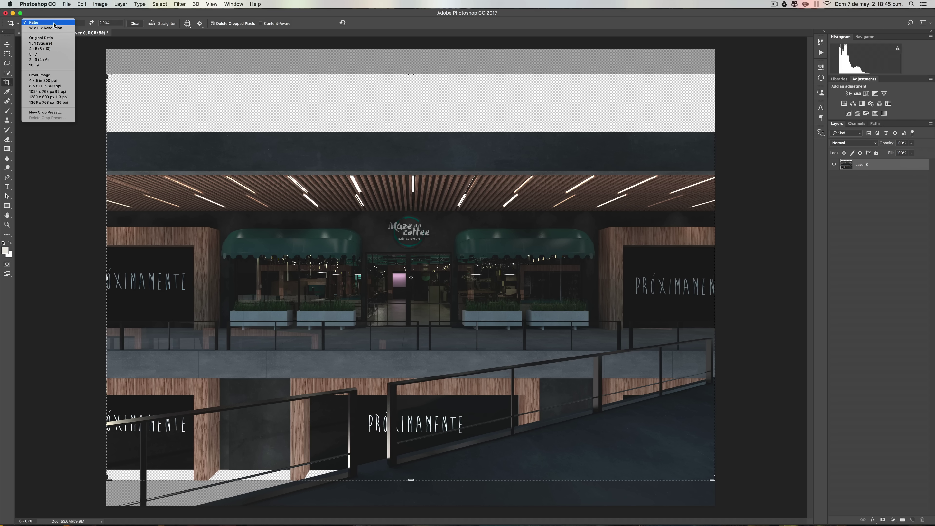
pyautogui.click(57, 60)
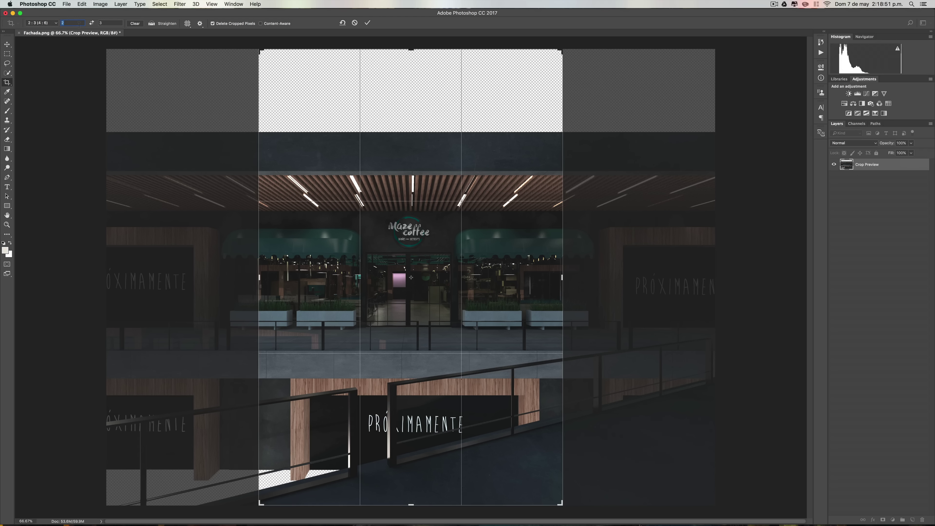
pyautogui.click(91, 23)
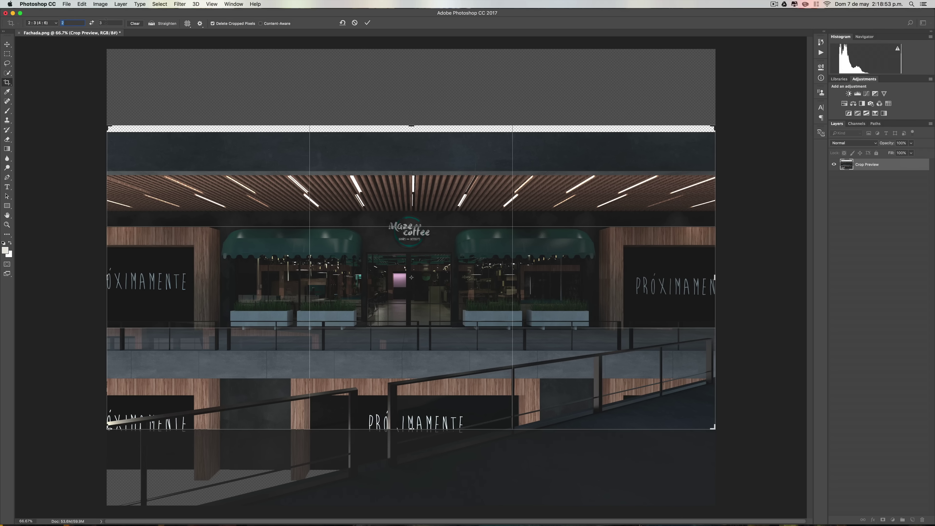
pyautogui.write('6')
pyautogui.press('Tab')
pyautogui.write('4')
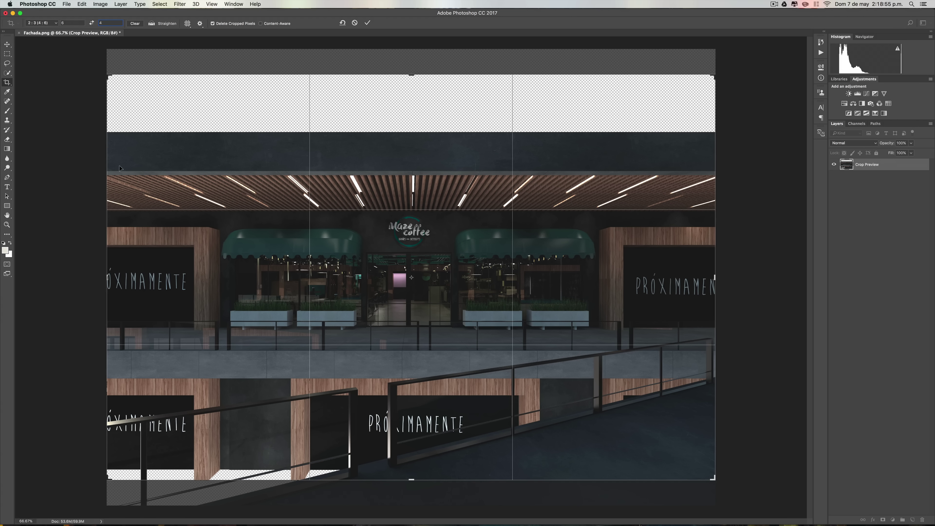
pyautogui.write('v')
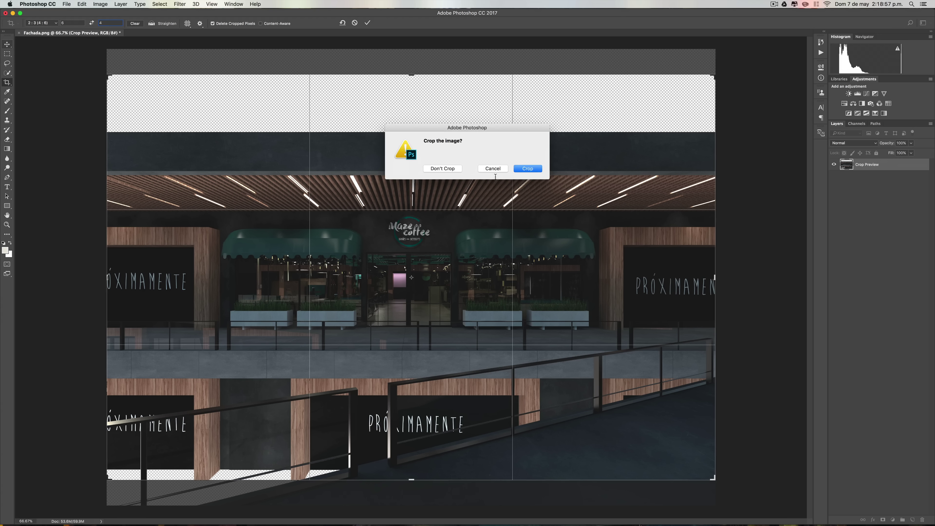
pyautogui.click(495, 168)
pyautogui.moveTo(335, 208); pyautogui.dragTo(333, 230)
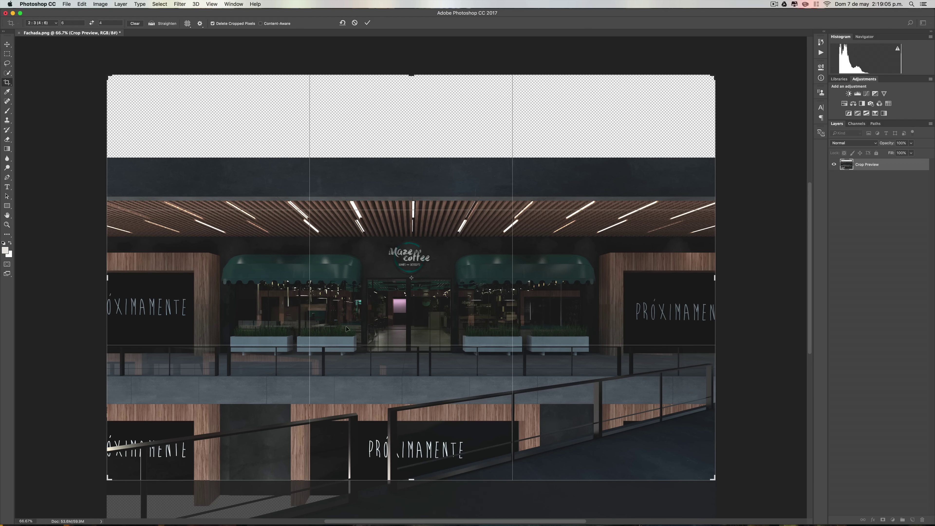
pyautogui.press('Return')
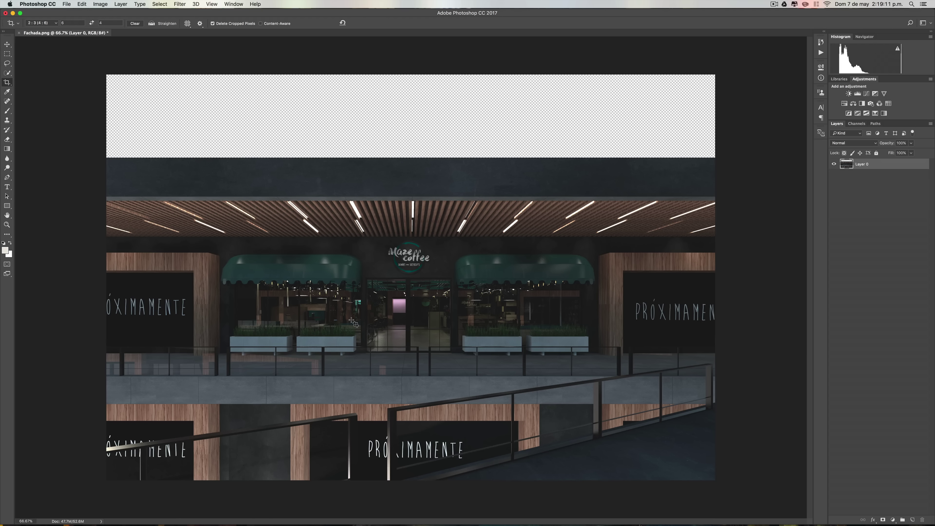
pyautogui.click(876, 153)
# - Drag the sky photo _MG_9134.jpg from Descargas > sky onto the facade image
pyautogui.press('super+Tab')
pyautogui.press('Down')
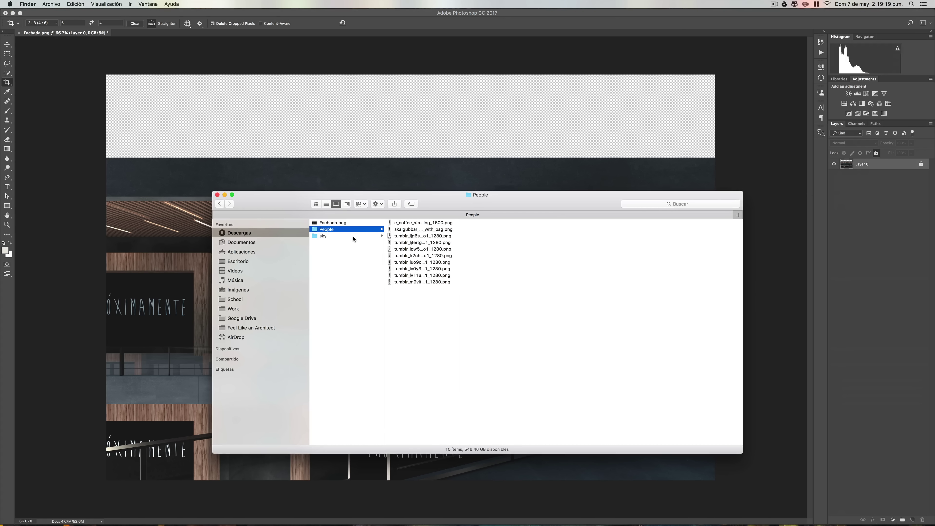
pyautogui.press('Down')
pyautogui.press('Right')
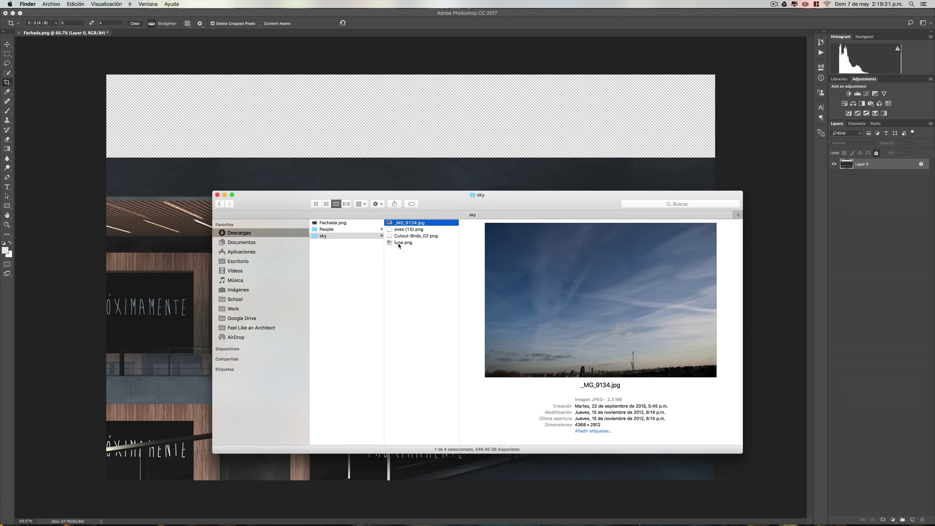
pyautogui.click(401, 243)
pyautogui.click(411, 236)
pyautogui.click(411, 223)
pyautogui.moveTo(411, 222); pyautogui.dragTo(355, 150)
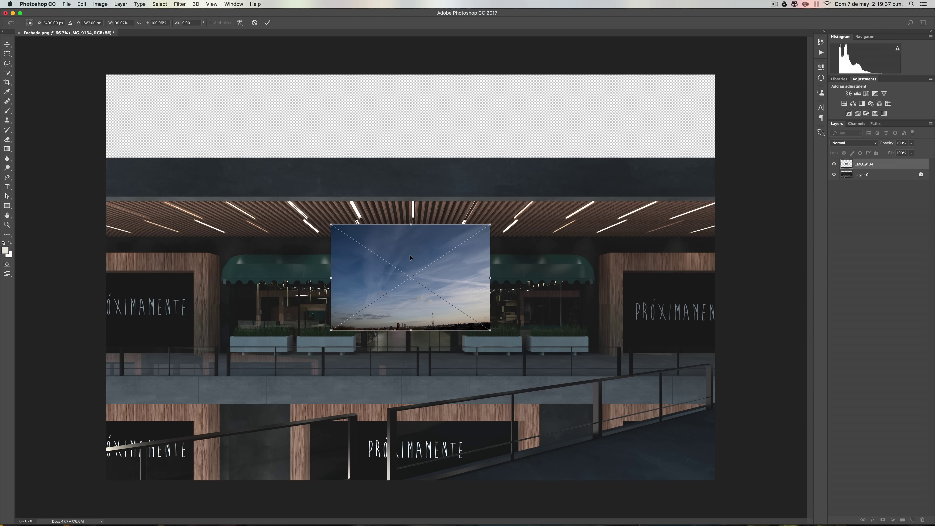
# - Place the sky photo and move it up into the transparent top band
pyautogui.press('Return')
pyautogui.press('c')
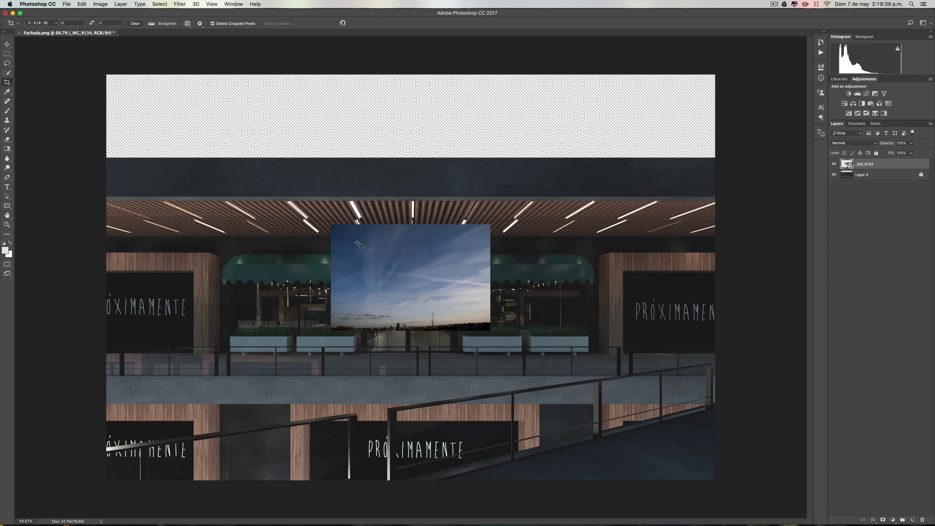
pyautogui.click(7, 44)
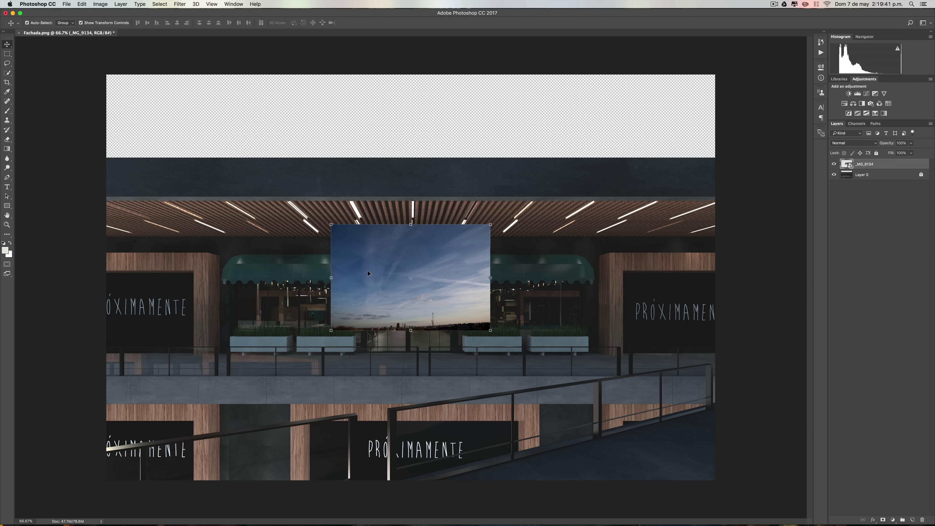
pyautogui.moveTo(361, 277); pyautogui.dragTo(345, 146)
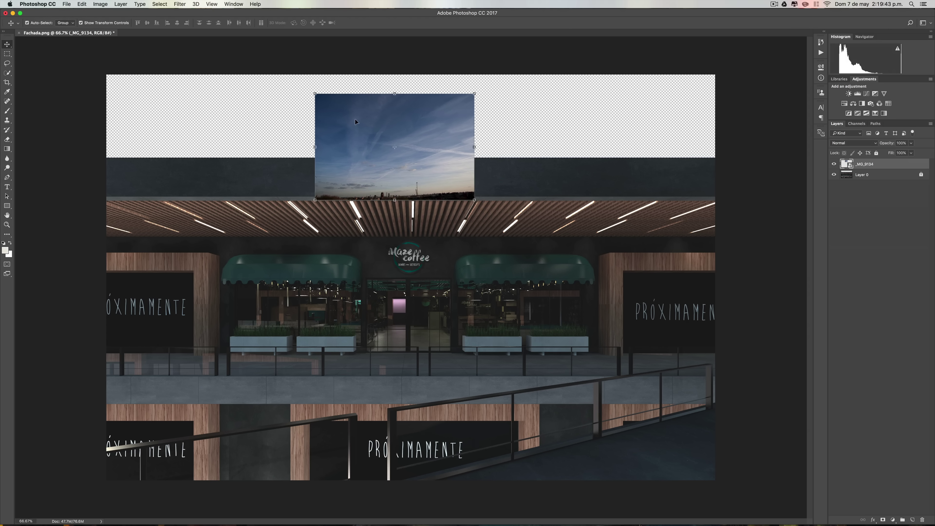
pyautogui.hotkey('shift', 'Down')
pyautogui.hotkey('shift', 'Down')
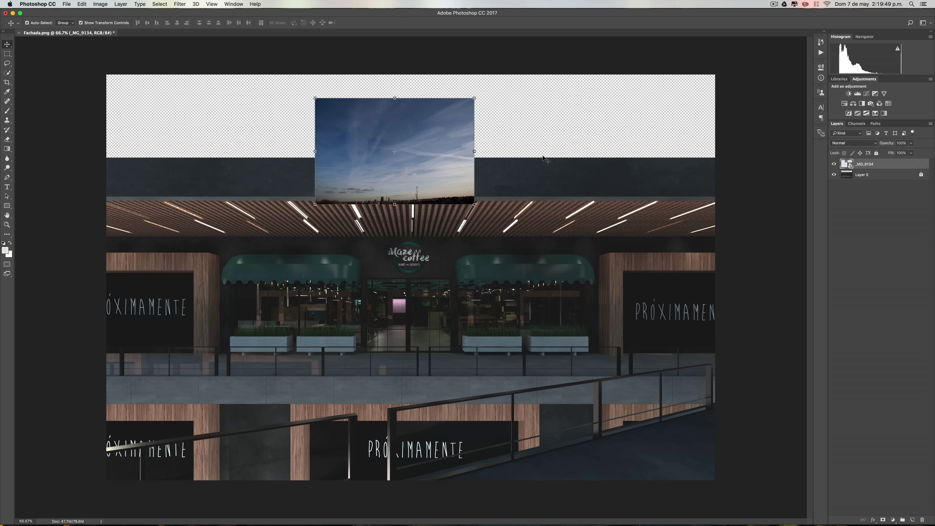
# - Flip the sky photo horizontally by setting its width to -100%
pyautogui.click(474, 151)
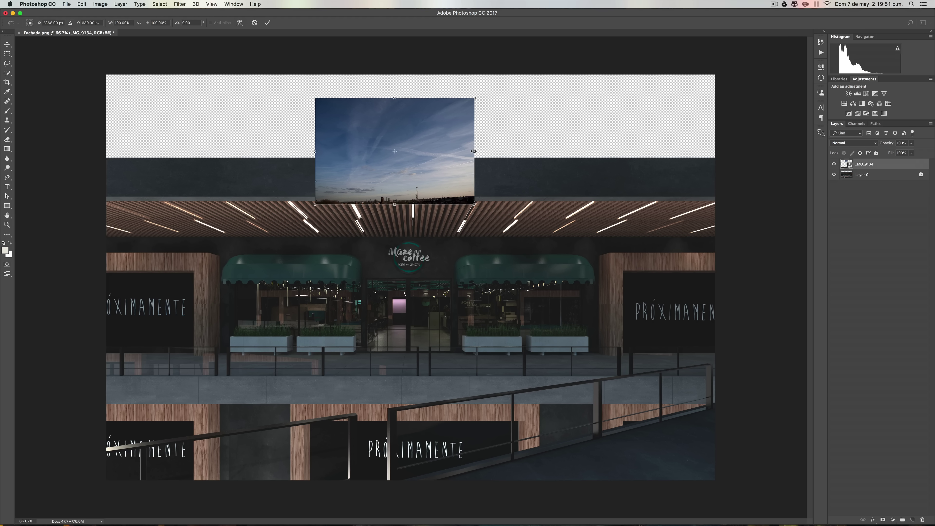
pyautogui.moveTo(474, 151); pyautogui.dragTo(344, 157)
pyautogui.moveTo(267, 152); pyautogui.dragTo(267, 151)
pyautogui.click(120, 22)
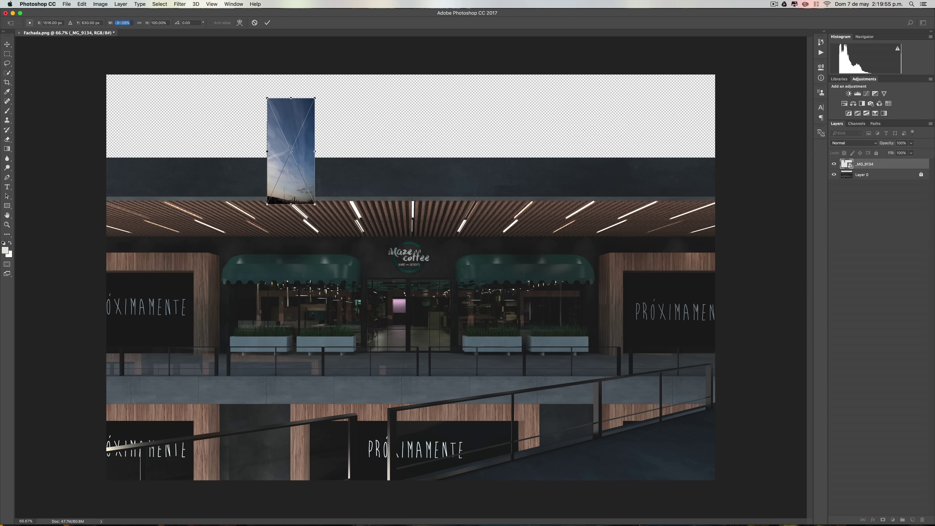
pyautogui.write('-100')
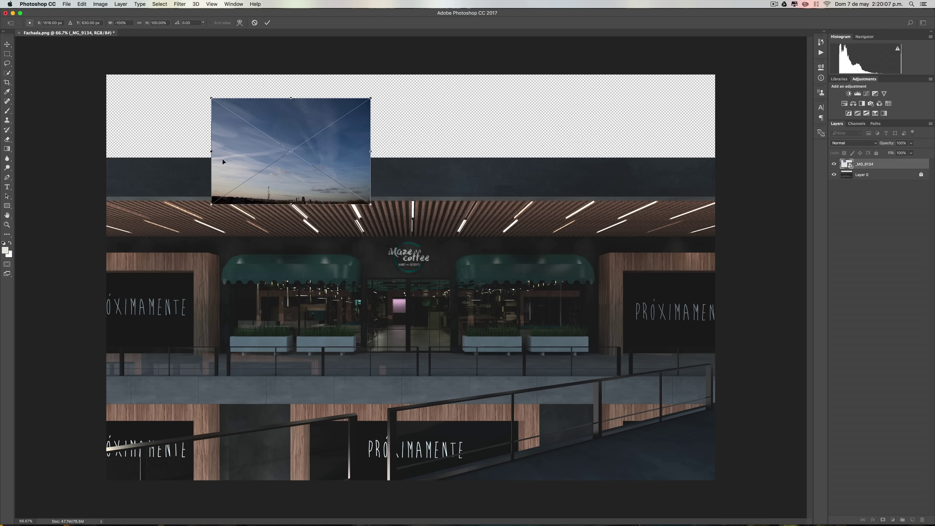
pyautogui.press('Return')
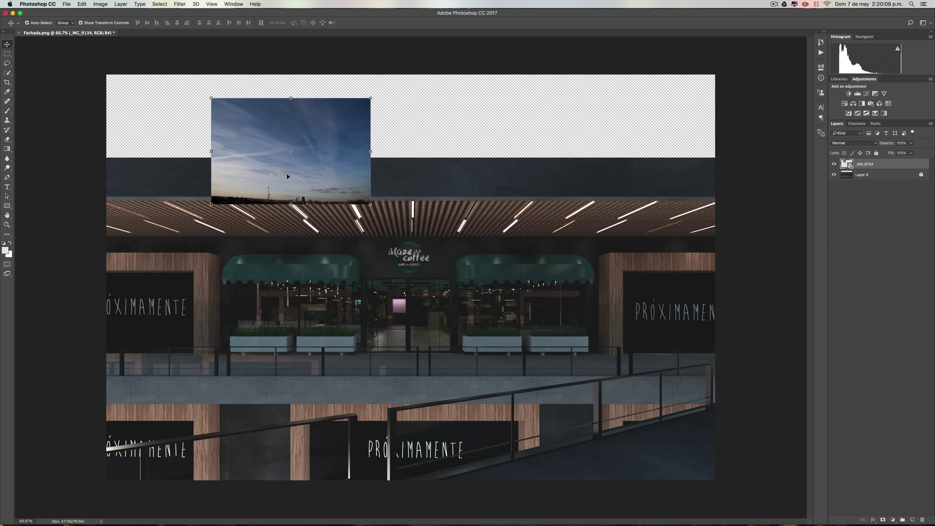
# - Nudge the sky up and right, then enlarge it to about 163.5% over the top-left
pyautogui.hotkey('shift', 'Up')
pyautogui.hotkey('shift', 'Up')
pyautogui.hotkey('shift', 'Up')
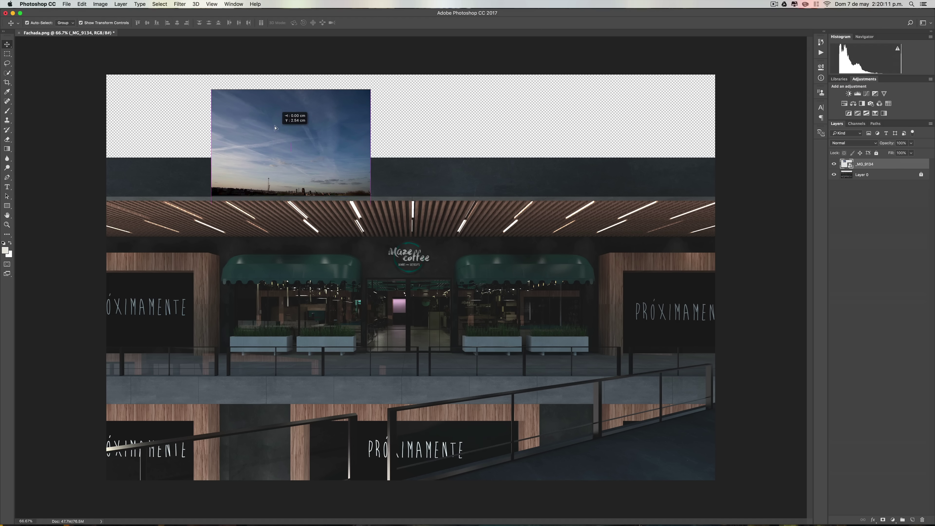
pyautogui.hotkey('shift', 'Up')
pyautogui.hotkey('shift', 'Up')
pyautogui.hotkey('shift', 'Up')
pyautogui.hotkey('shift', 'Right')
pyautogui.hotkey('shift', 'Right')
pyautogui.hotkey('shift', 'Up')
pyautogui.hotkey('shift', 'Up')
pyautogui.hotkey('shift', 'Up')
pyautogui.hotkey('shift', 'Right')
pyautogui.hotkey('shift', 'Right')
pyautogui.hotkey('shift', 'Right')
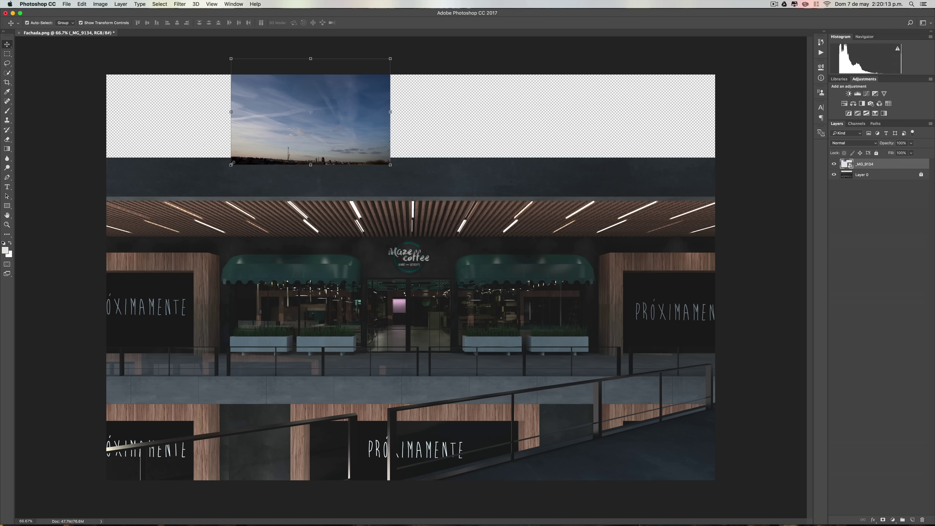
pyautogui.moveTo(233, 162); pyautogui.dragTo(230, 165)
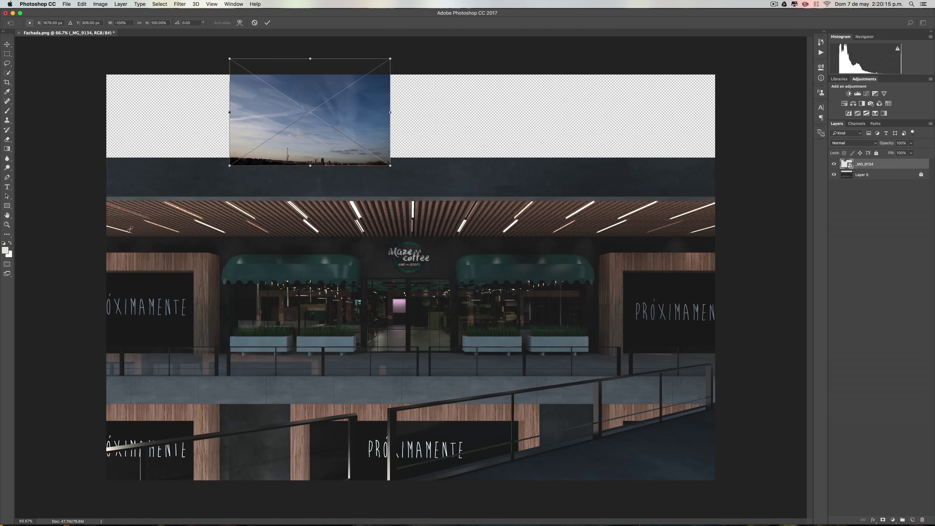
pyautogui.moveTo(131, 229); pyautogui.dragTo(97, 253)
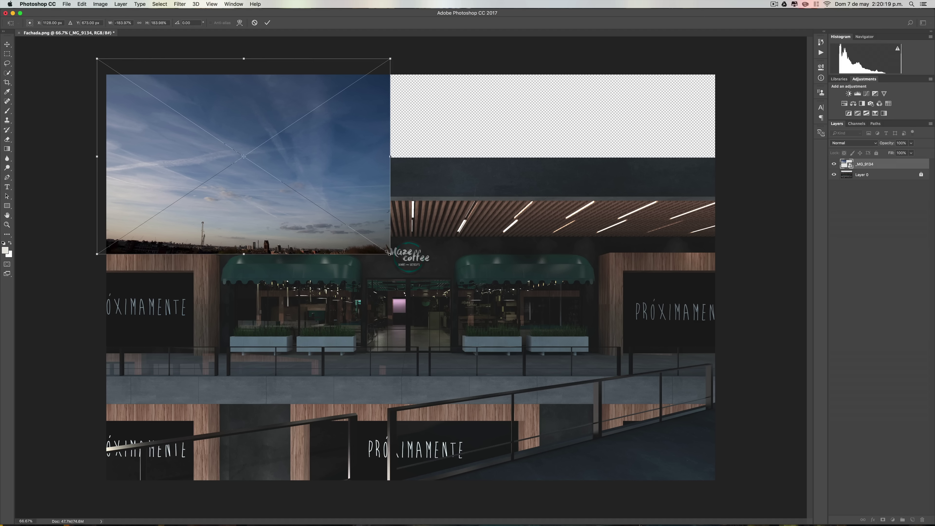
# - Enlarge the sky photo across the canvas top and place its layer below Layer 0
pyautogui.moveTo(389, 253)
pyautogui.mouseDown()
pyautogui.moveTo(651, 393)
pyautogui.moveTo(726, 451)
pyautogui.mouseUp()
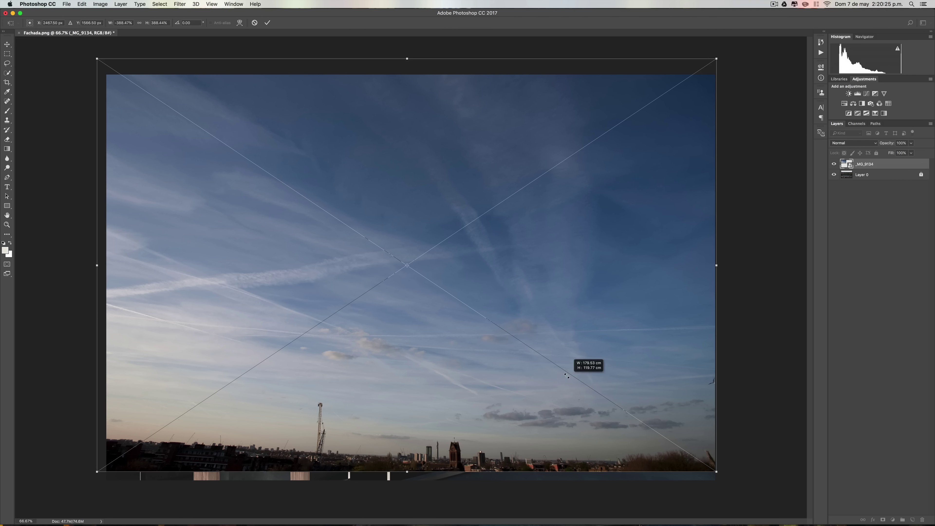
pyautogui.moveTo(565, 374)
pyautogui.mouseDown()
pyautogui.moveTo(551, 182)
pyautogui.moveTo(537, 183)
pyautogui.mouseUp()
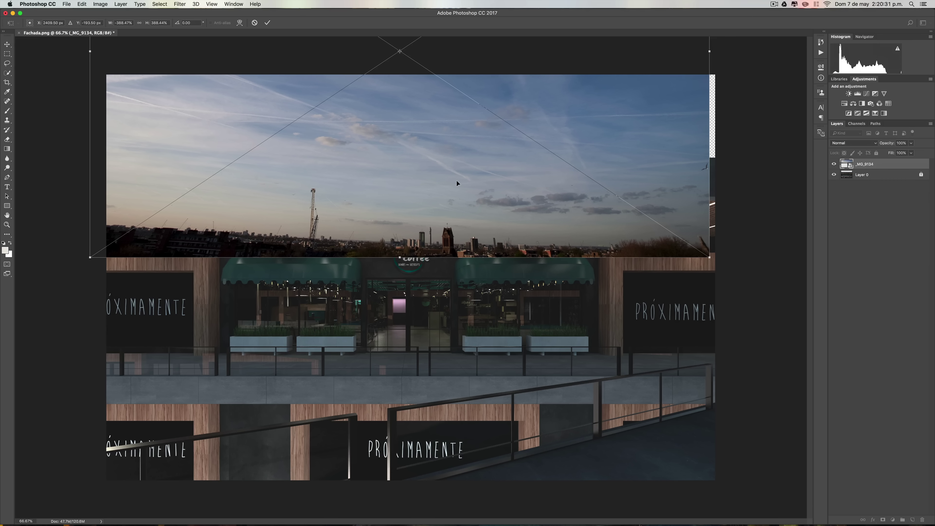
pyautogui.moveTo(468, 181); pyautogui.dragTo(478, 183)
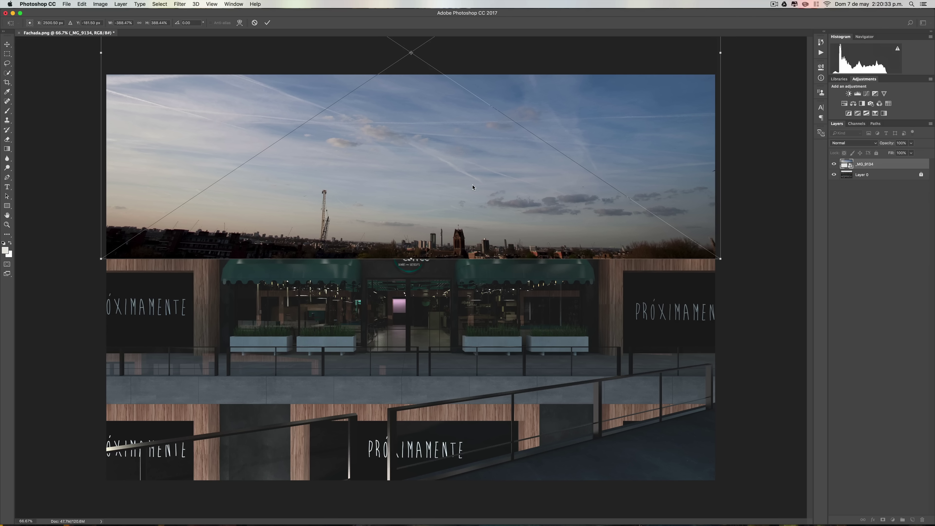
pyautogui.press('Return')
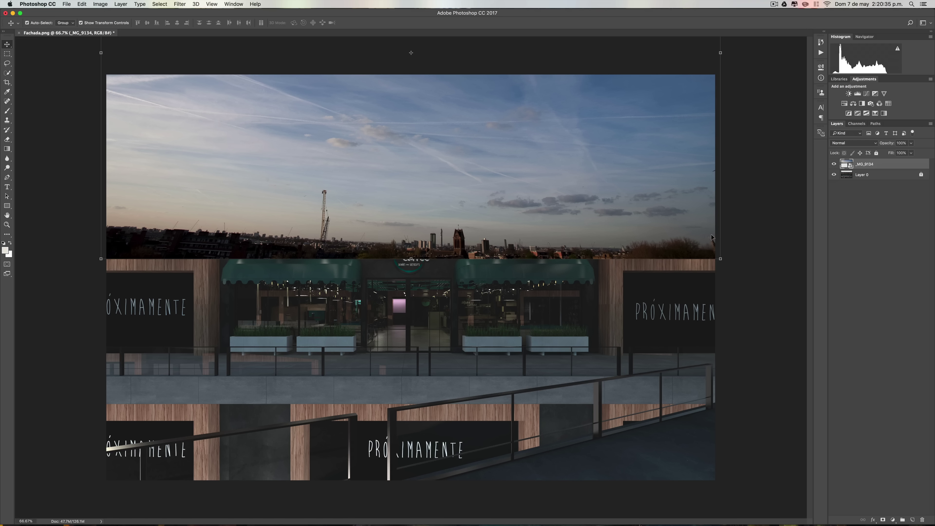
pyautogui.moveTo(908, 164); pyautogui.dragTo(906, 180)
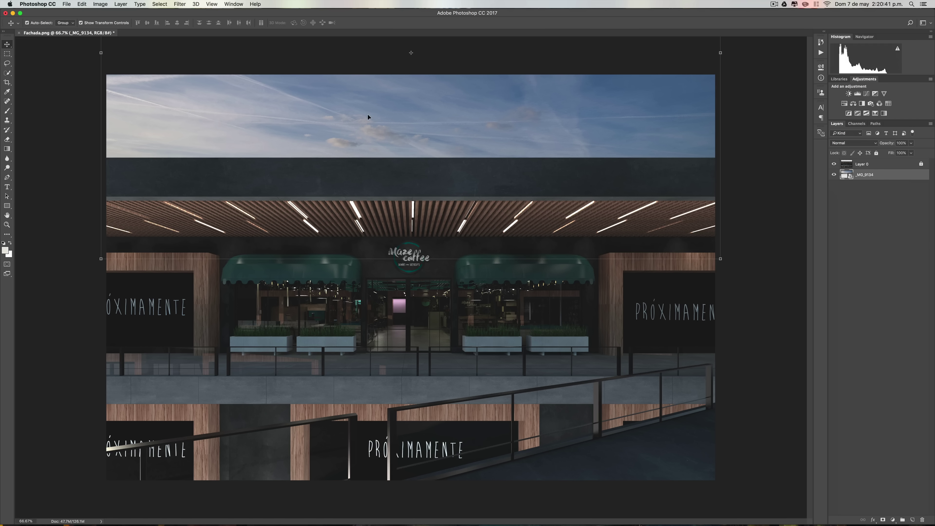
# - Shift the sky layer so its blue, contrail-streaked upper part shows above the facade
pyautogui.moveTo(367, 114)
pyautogui.mouseDown()
pyautogui.moveTo(338, 124)
pyautogui.moveTo(332, 184)
pyautogui.mouseUp()
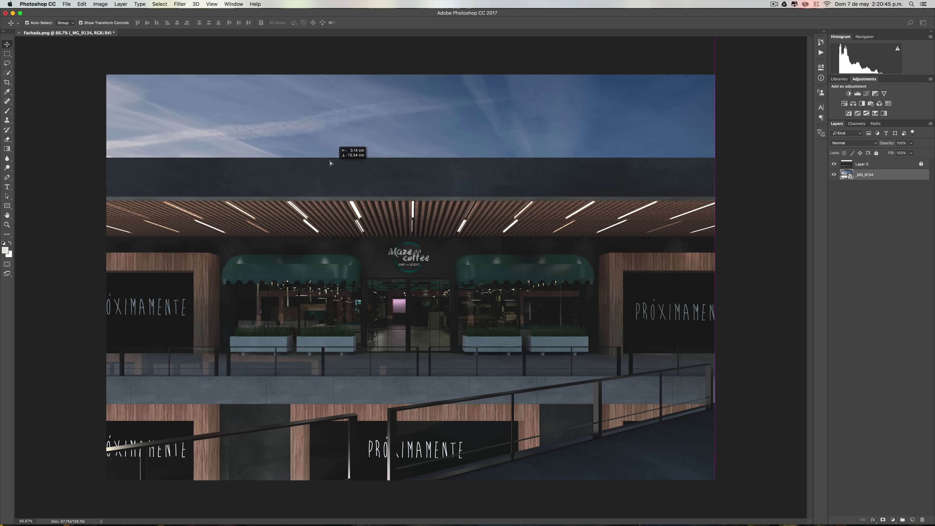
pyautogui.moveTo(332, 184); pyautogui.dragTo(333, 183)
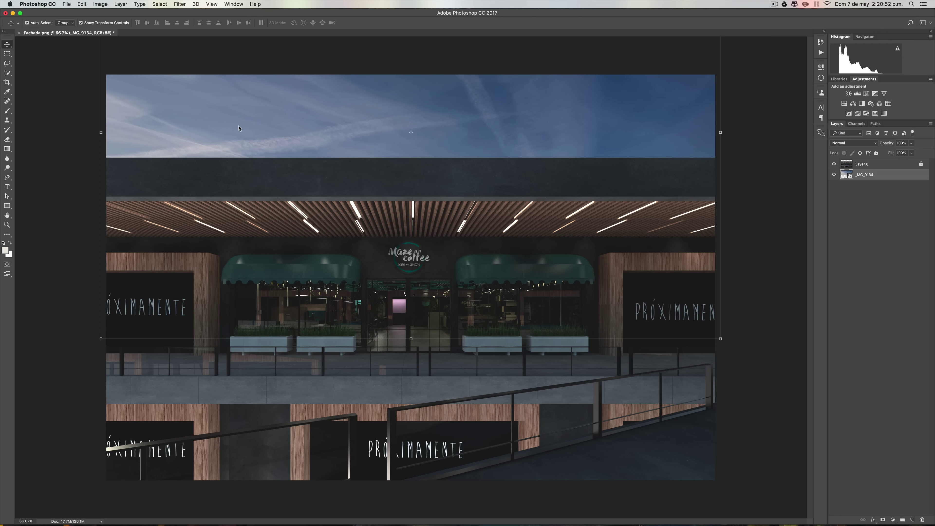
pyautogui.moveTo(235, 120); pyautogui.dragTo(234, 126)
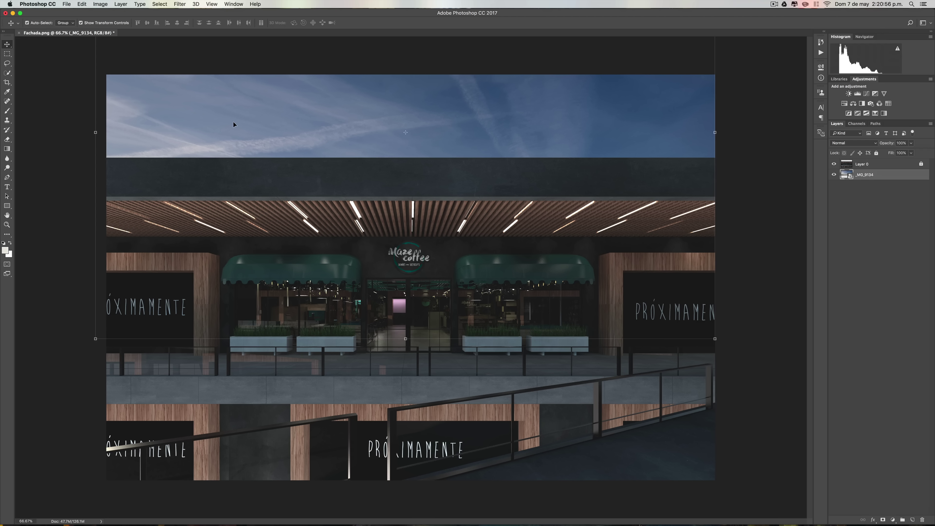
pyautogui.click(81, 4)
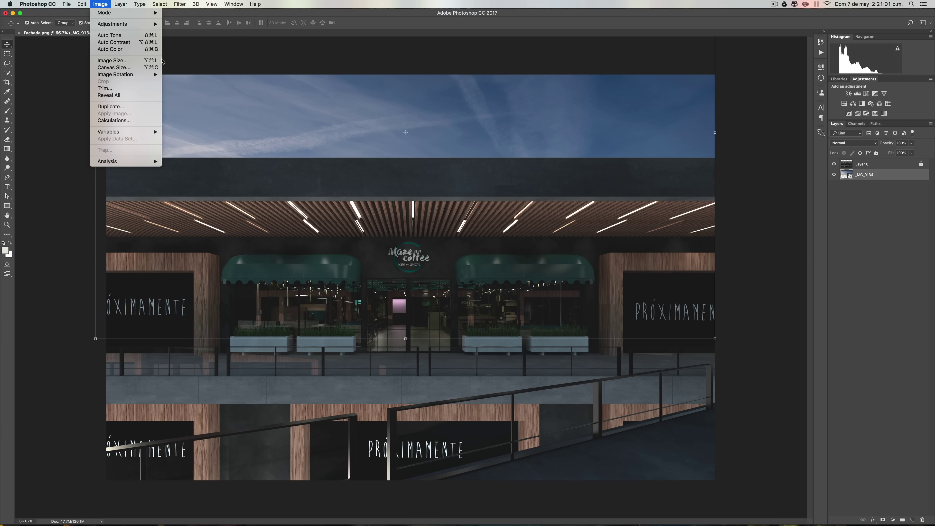
pyautogui.moveTo(116, 25)
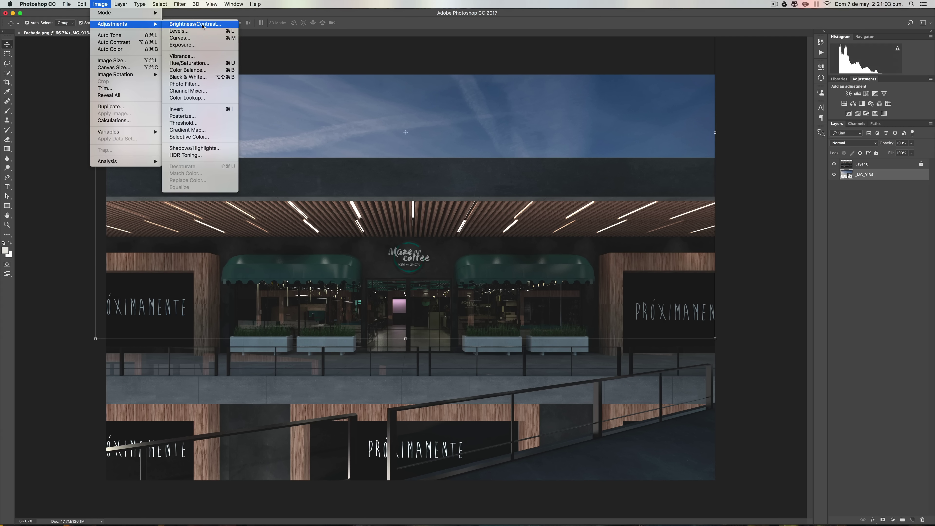
# - Darken the sky with Brightness/Contrast: brightness about -33, contrast 37
pyautogui.click(203, 25)
pyautogui.moveTo(451, 240); pyautogui.dragTo(446, 243)
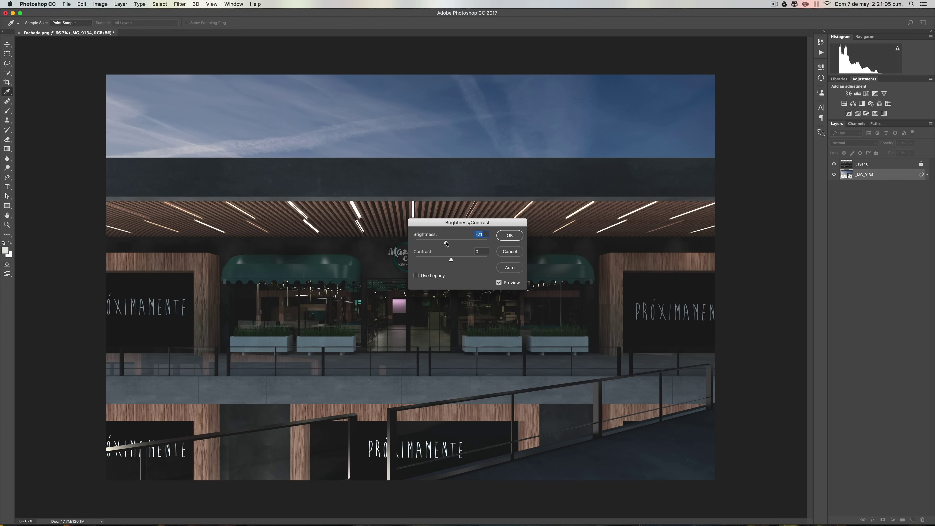
pyautogui.moveTo(459, 260)
pyautogui.mouseDown()
pyautogui.moveTo(440, 242)
pyautogui.moveTo(465, 259)
pyautogui.mouseUp()
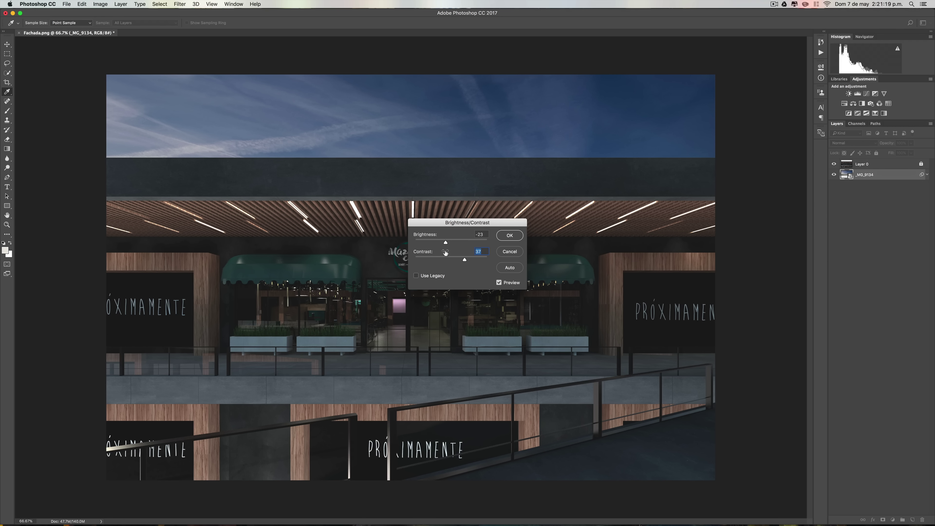
pyautogui.moveTo(445, 242); pyautogui.dragTo(443, 242)
pyautogui.press('Return')
pyautogui.press('v')
pyautogui.click(100, 4)
pyautogui.moveTo(124, 24)
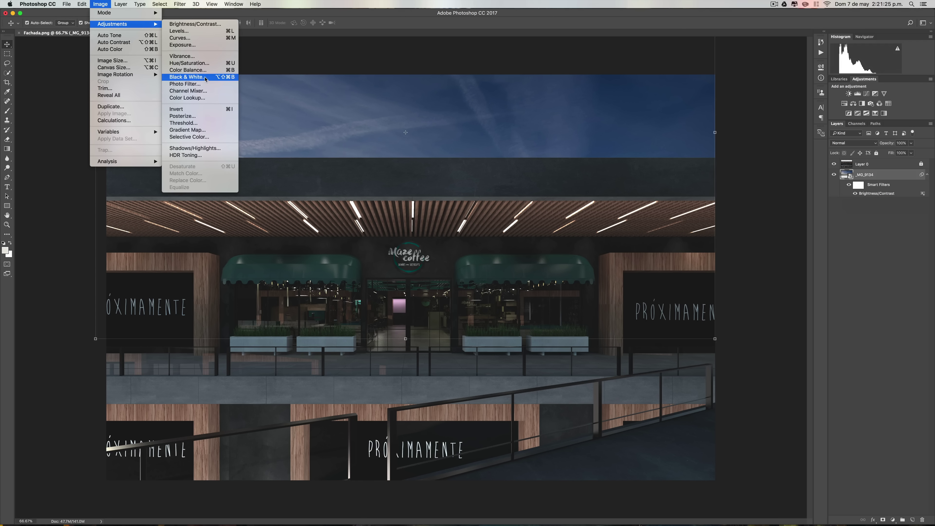
# - Lower the sky's saturation to -6 with a Hue/Saturation adjustment
pyautogui.click(189, 64)
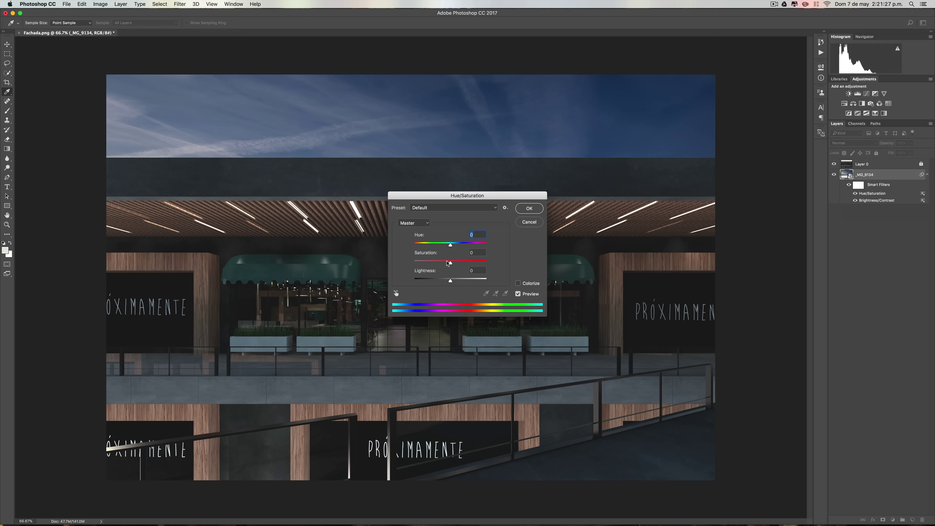
pyautogui.moveTo(449, 262); pyautogui.dragTo(447, 262)
pyautogui.click(530, 211)
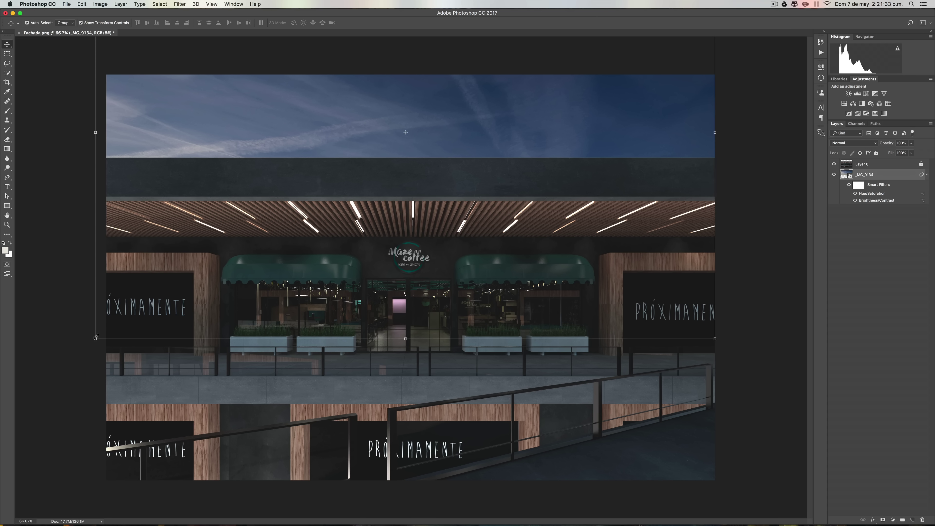
# - Lock the sky layer with Lock All and dismiss the locked-layer alert
pyautogui.click(876, 153)
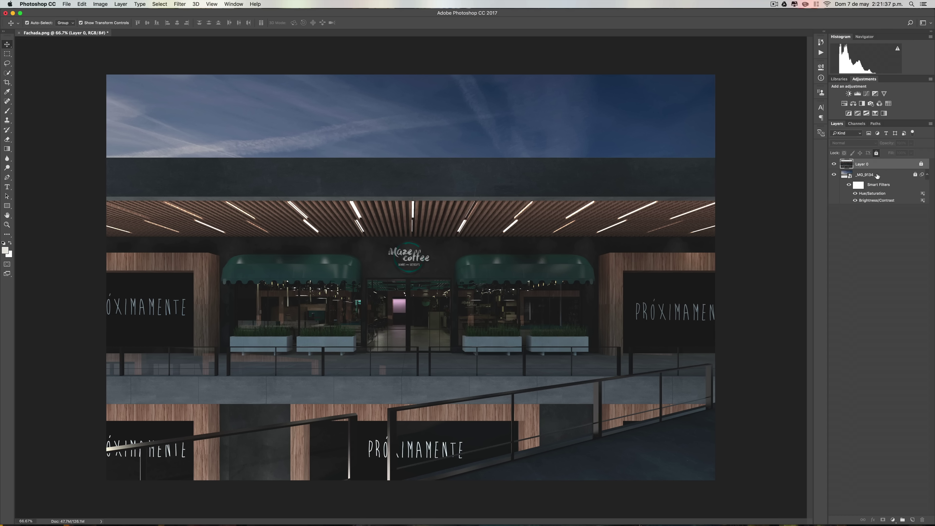
pyautogui.doubleClick(883, 174)
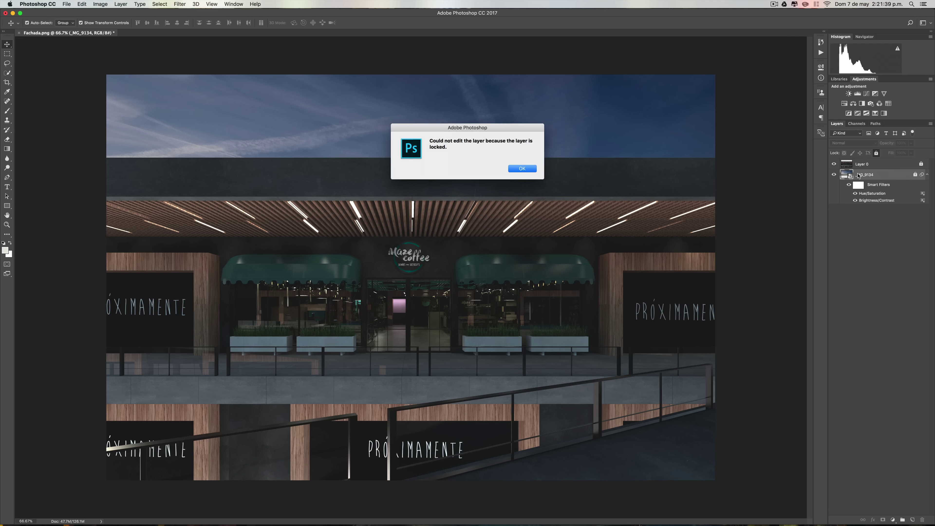
pyautogui.click(524, 169)
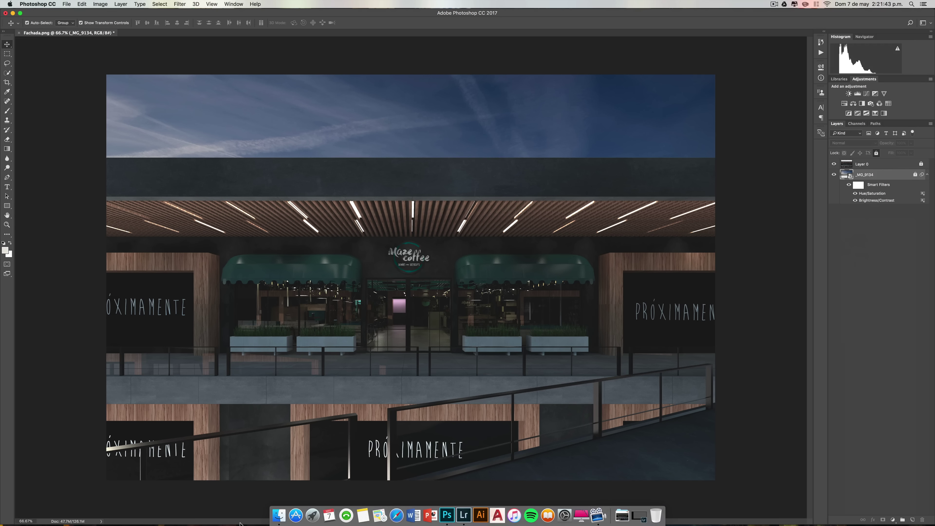
# - Drag luna.png from Finder's sky folder onto the facade canvas
pyautogui.click(278, 515)
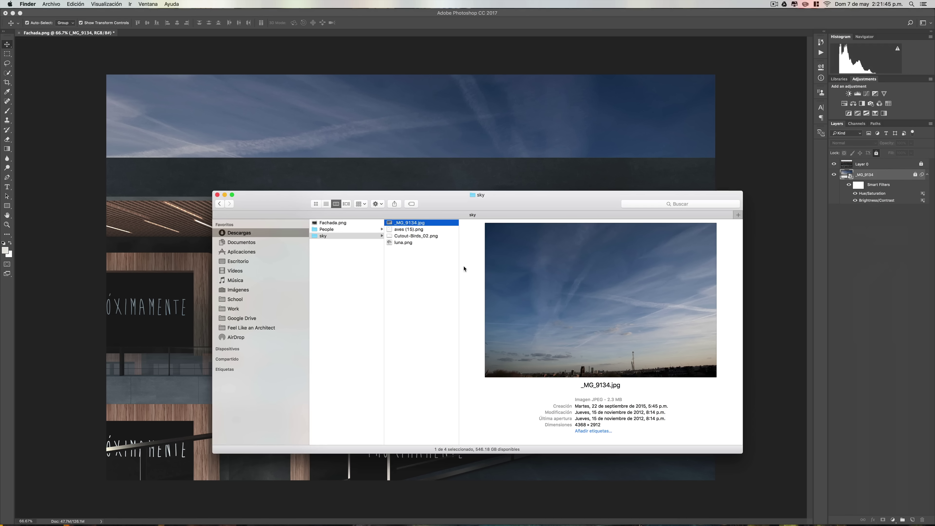
pyautogui.click(422, 252)
pyautogui.moveTo(402, 243); pyautogui.dragTo(271, 110)
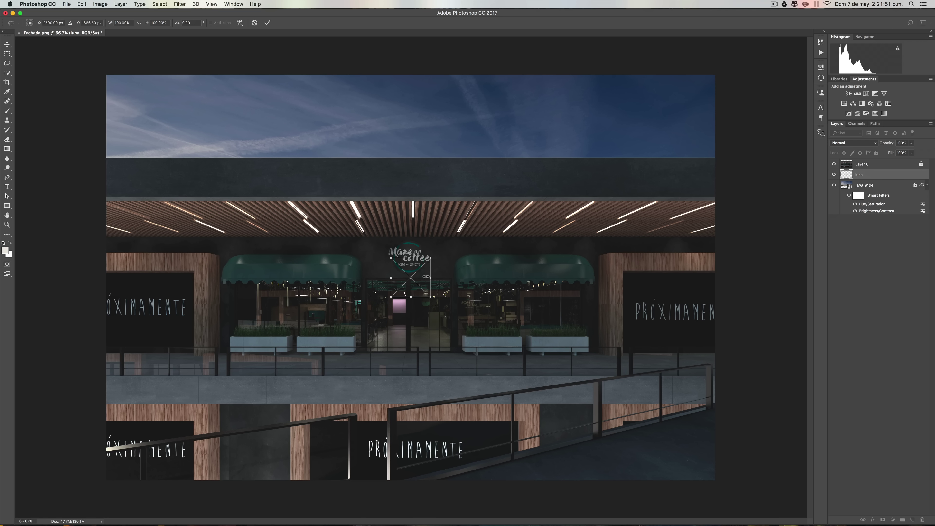
# - Position the moon in the upper-left sky, shrink it to a small disc, and commit
pyautogui.moveTo(420, 274)
pyautogui.mouseDown()
pyautogui.moveTo(410, 214)
pyautogui.moveTo(381, 145)
pyautogui.mouseUp()
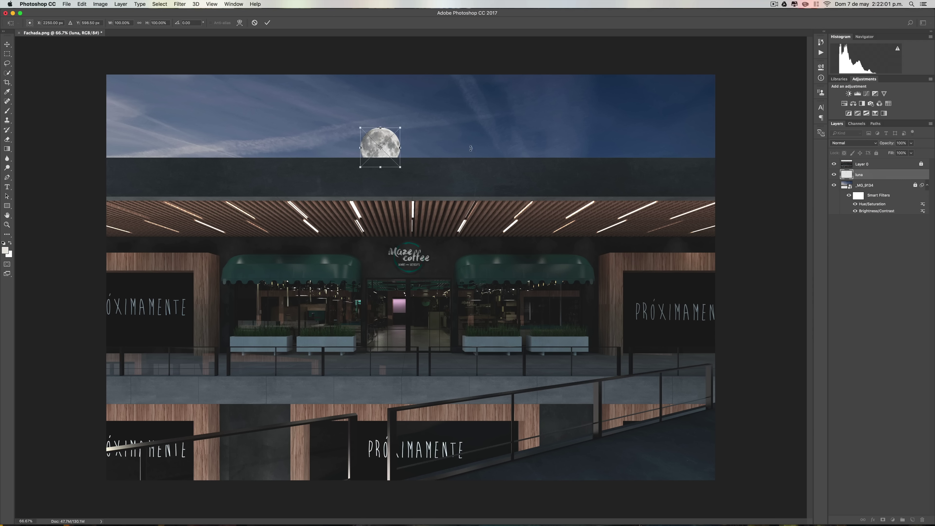
pyautogui.moveTo(384, 137); pyautogui.dragTo(243, 110)
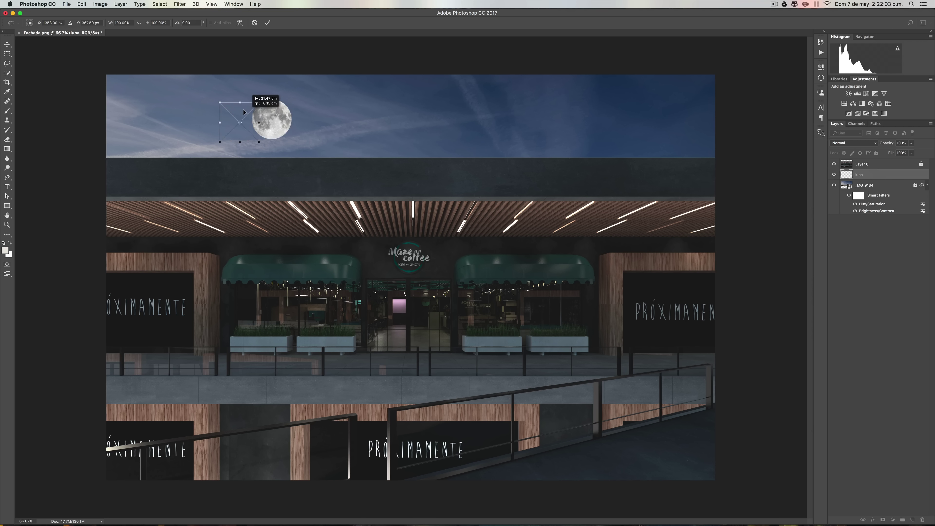
pyautogui.moveTo(243, 109); pyautogui.dragTo(243, 106)
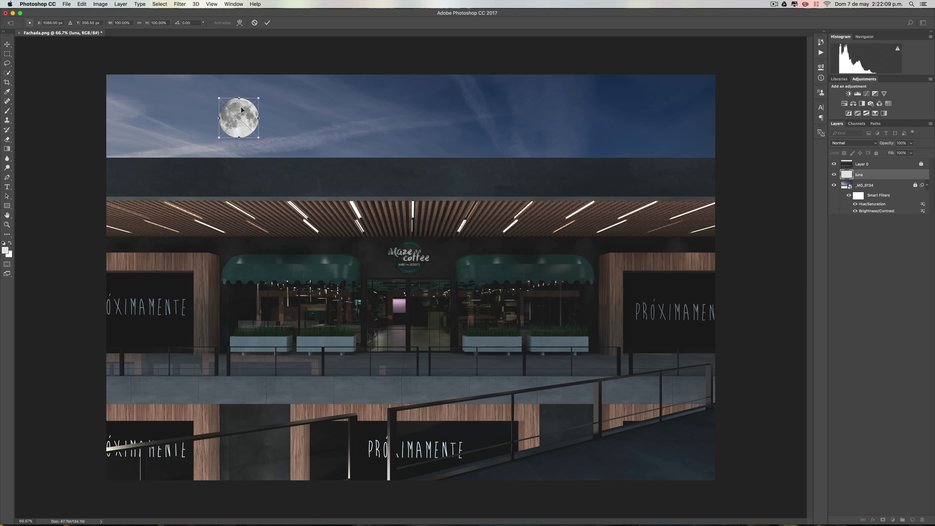
pyautogui.moveTo(242, 109); pyautogui.dragTo(219, 126)
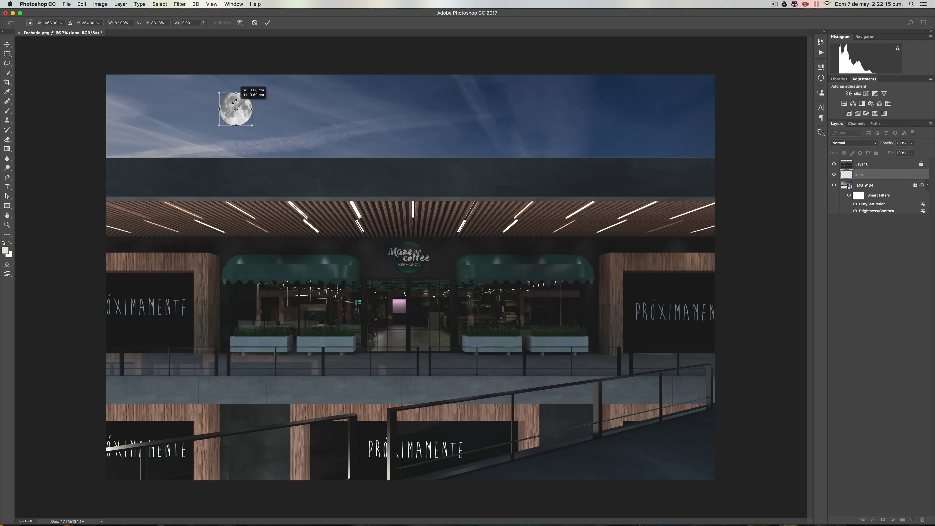
pyautogui.moveTo(251, 90)
pyautogui.mouseDown()
pyautogui.moveTo(240, 105)
pyautogui.moveTo(237, 92)
pyautogui.moveTo(241, 106)
pyautogui.mouseUp()
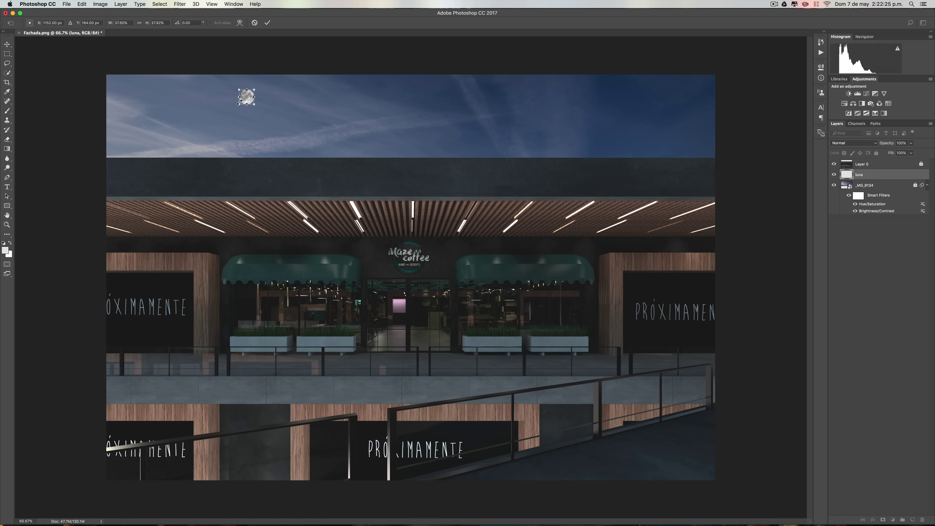
pyautogui.press('Return')
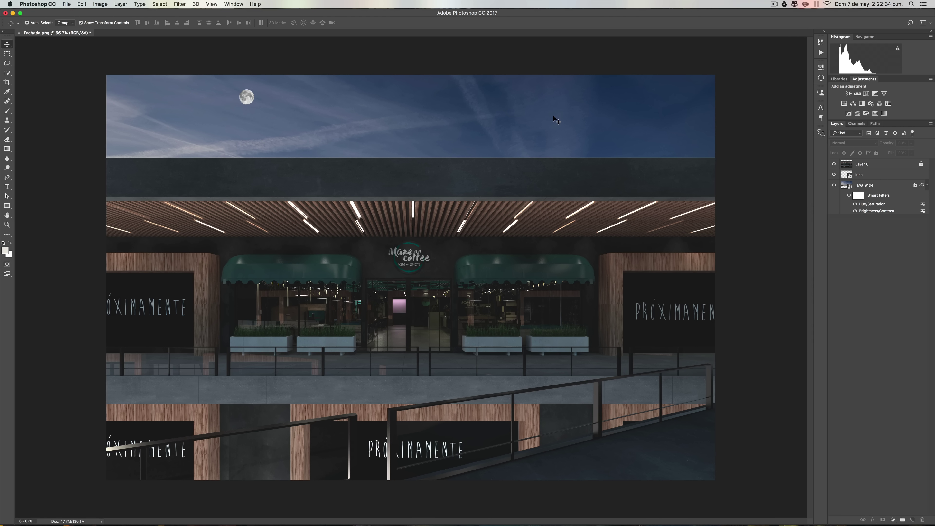
# - Zoom to 100% and nudge the moon slightly right in the sky
pyautogui.press('super+1')
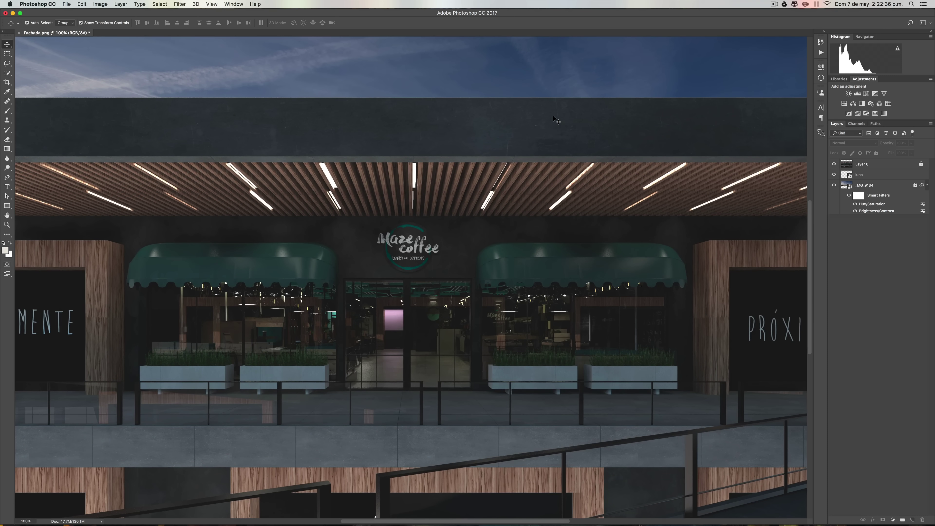
pyautogui.scroll(1, 555, 116)
pyautogui.scroll(2, 265, 199)
pyautogui.scroll(5, 265, 199)
pyautogui.scroll(3, 265, 199)
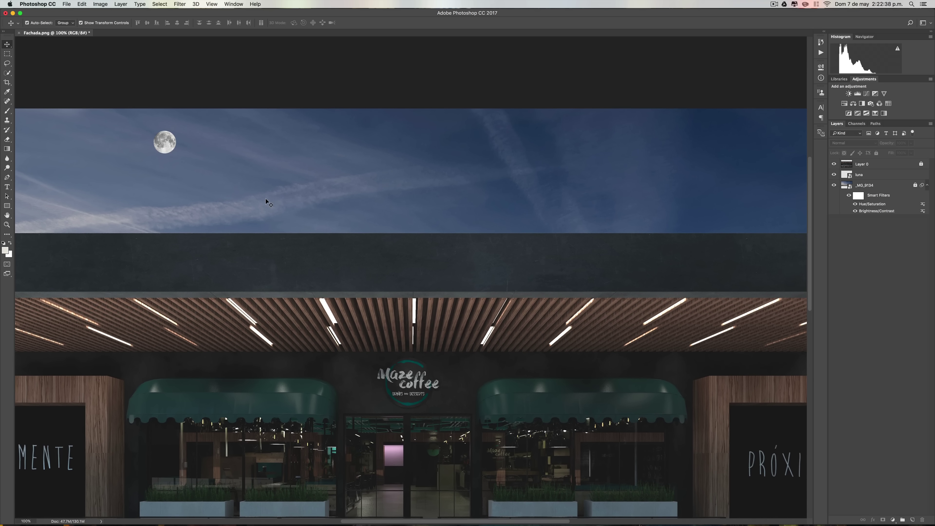
pyautogui.scroll(-1, 265, 199)
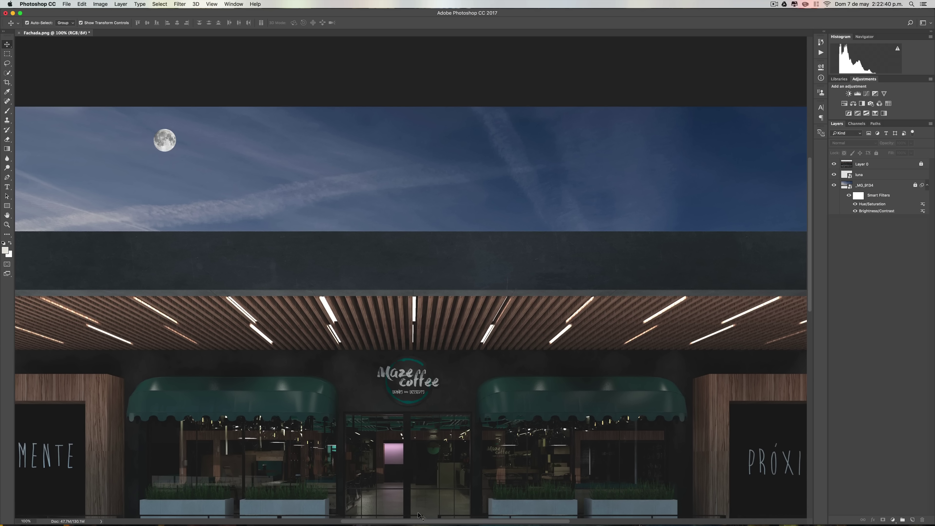
pyautogui.hscroll(-3, 419, 516)
pyautogui.hscroll(-3, 414, 521)
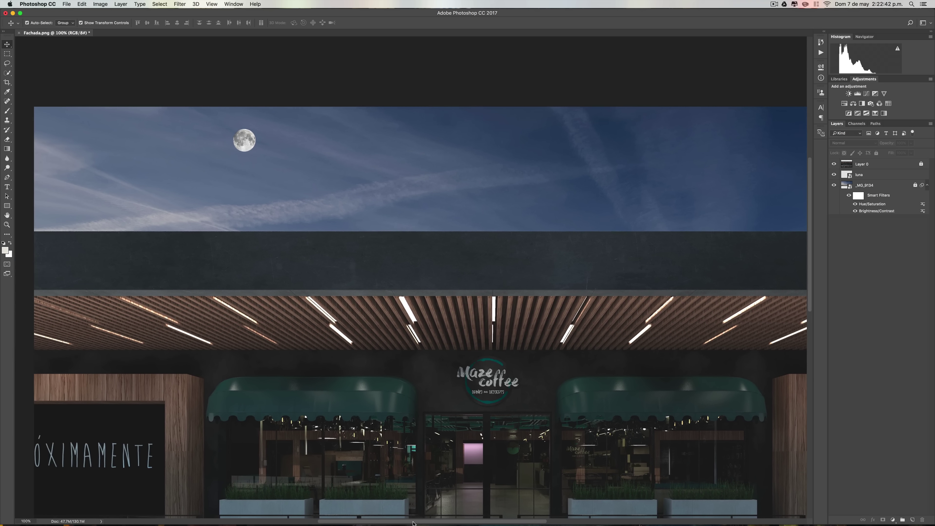
pyautogui.hscroll(-2, 413, 523)
pyautogui.moveTo(267, 147); pyautogui.dragTo(301, 136)
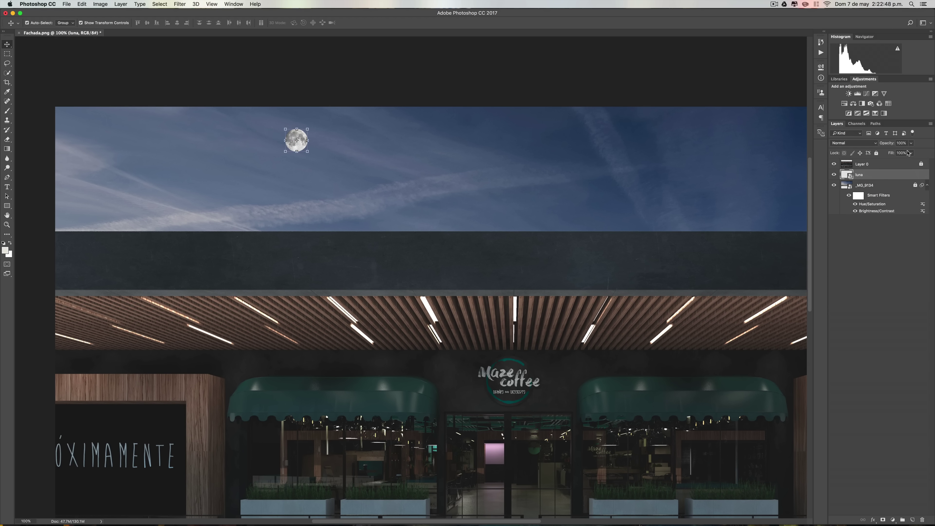
# - Set the luna moon layer's opacity to 59%
pyautogui.click(911, 143)
pyautogui.moveTo(911, 151); pyautogui.dragTo(901, 156)
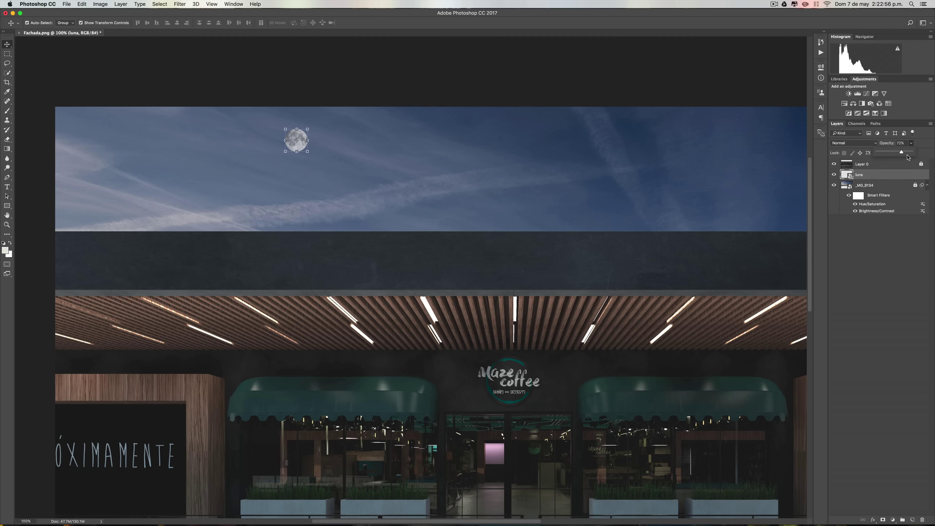
pyautogui.moveTo(907, 157); pyautogui.dragTo(905, 153)
pyautogui.click(913, 145)
pyautogui.moveTo(911, 143); pyautogui.dragTo(902, 152)
pyautogui.click(370, 57)
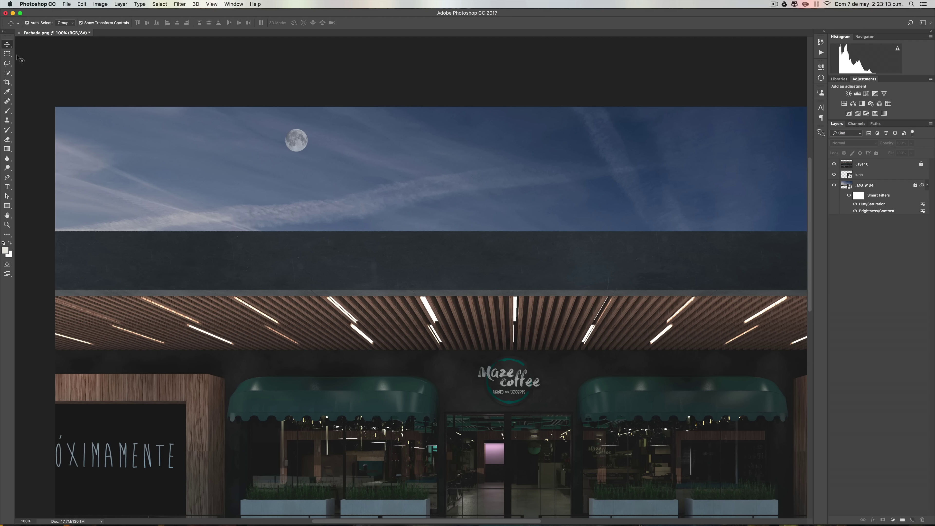
pyautogui.click(872, 175)
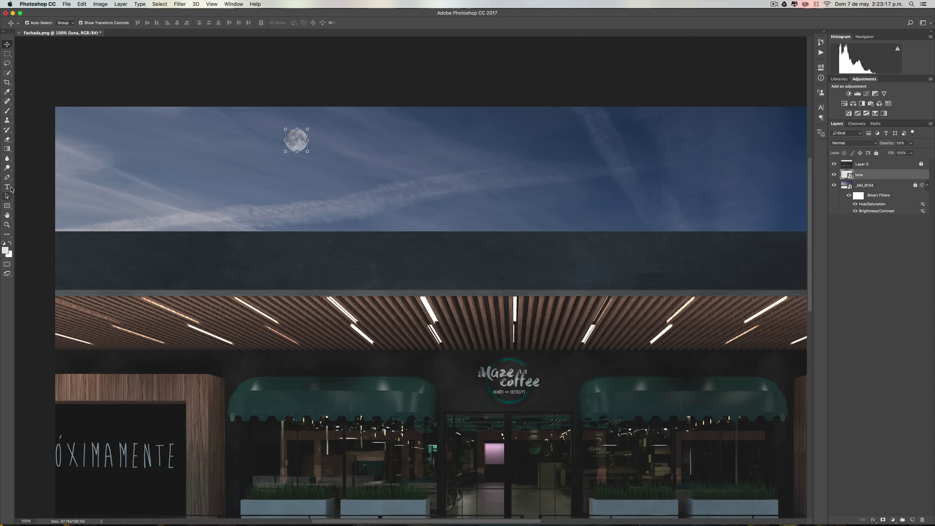
pyautogui.click(9, 140)
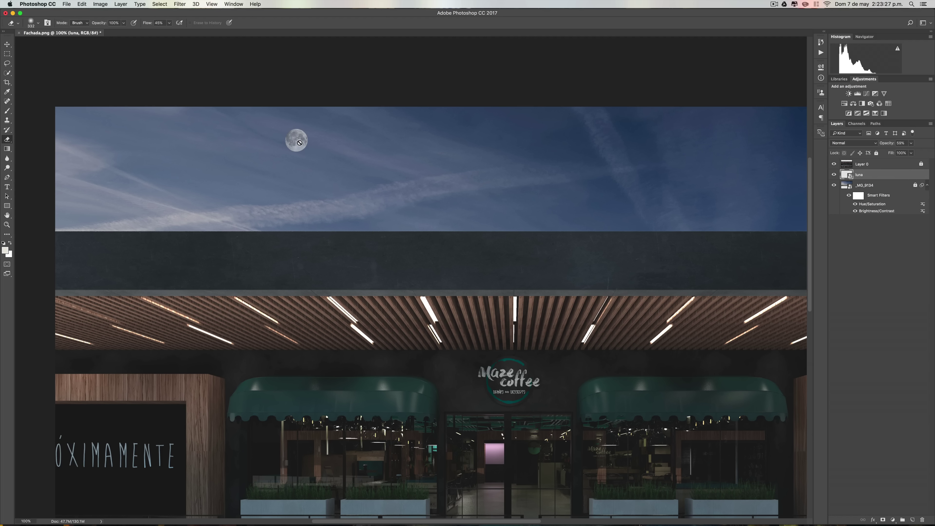
# - Rasterize the moon layer and set the eraser to a soft 172 px brush
pyautogui.click(301, 145)
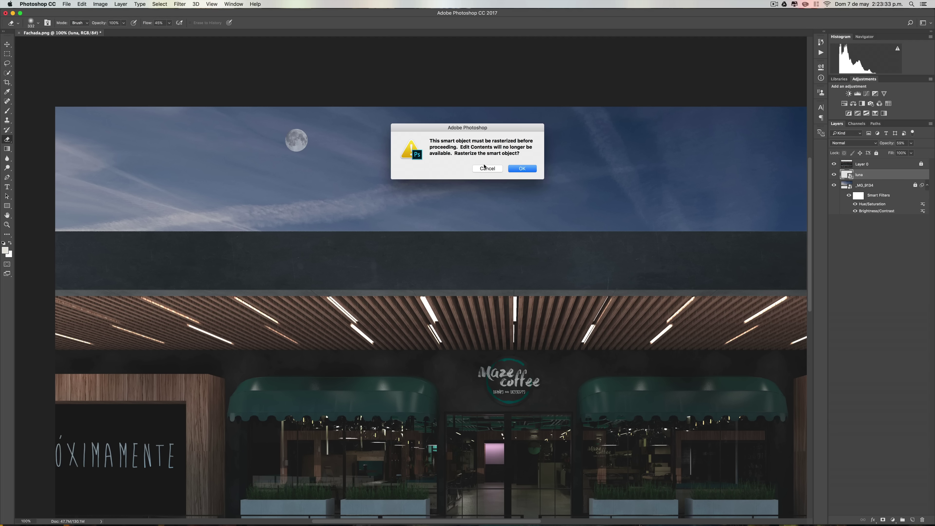
pyautogui.click(523, 169)
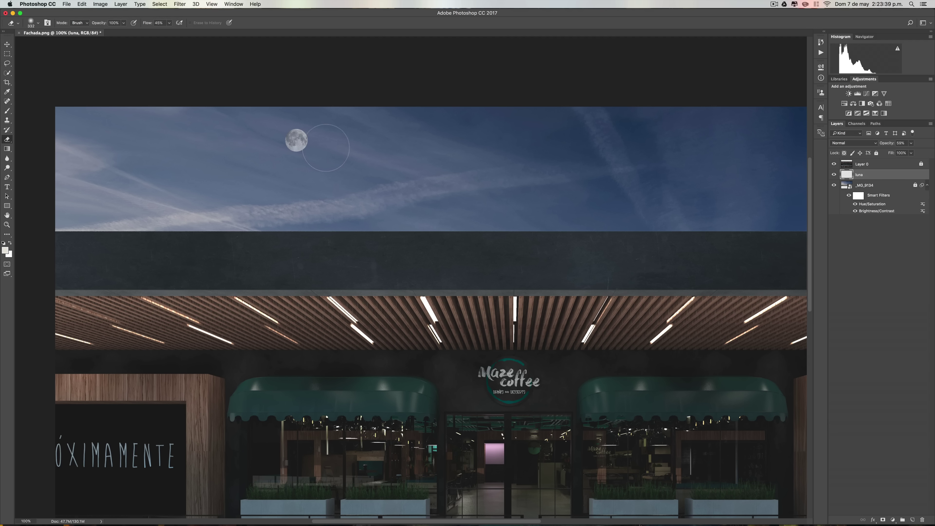
pyautogui.click(38, 23)
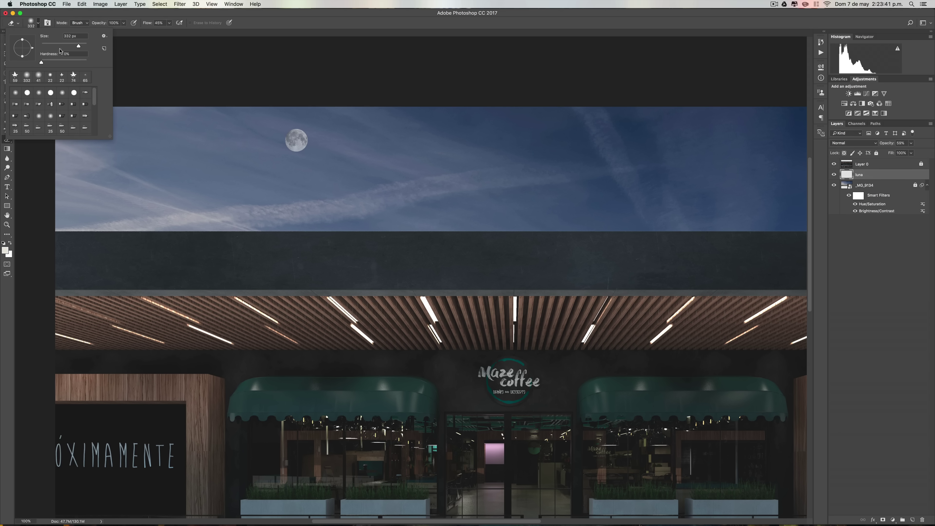
pyautogui.moveTo(78, 46); pyautogui.dragTo(62, 46)
pyautogui.click(70, 43)
pyautogui.click(321, 149)
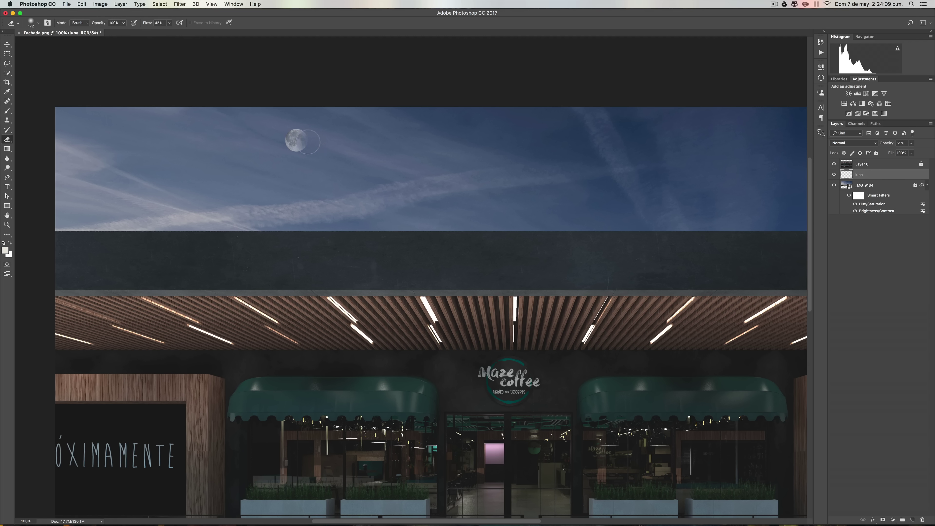
# - Erase the moon's right half at 77% eraser opacity, leaving a soft crescent
pyautogui.moveTo(305, 138); pyautogui.dragTo(305, 145)
pyautogui.click(123, 23)
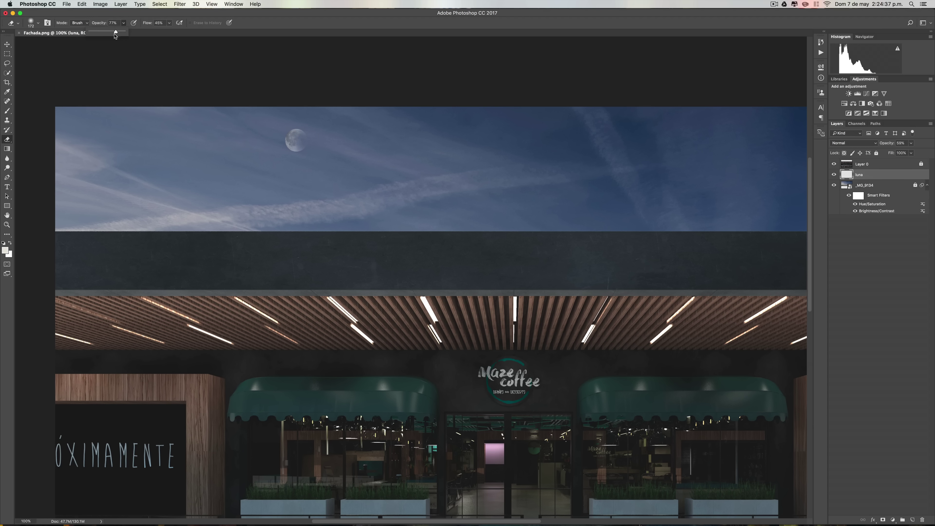
pyautogui.click(305, 143)
pyautogui.click(7, 44)
# - Scale the crescent moon down to 90.32%
pyautogui.click(248, 71)
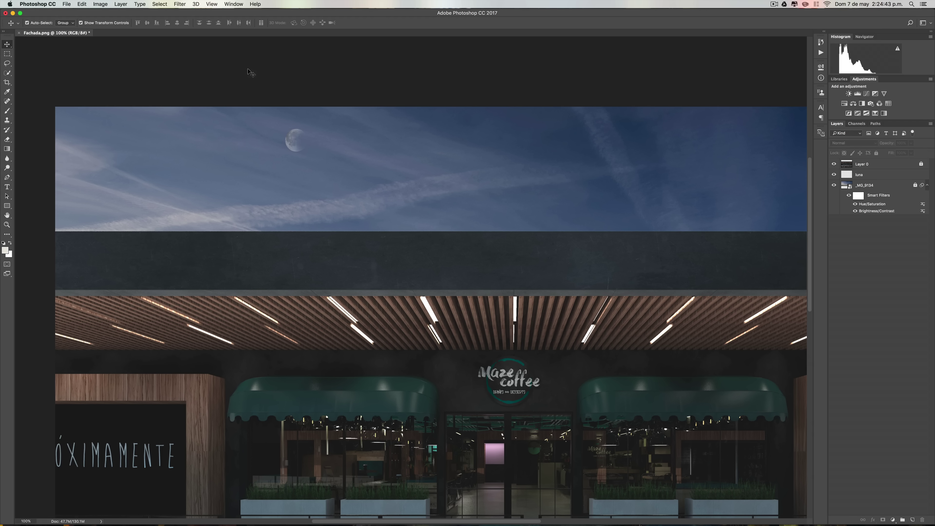
pyautogui.press('super+minus')
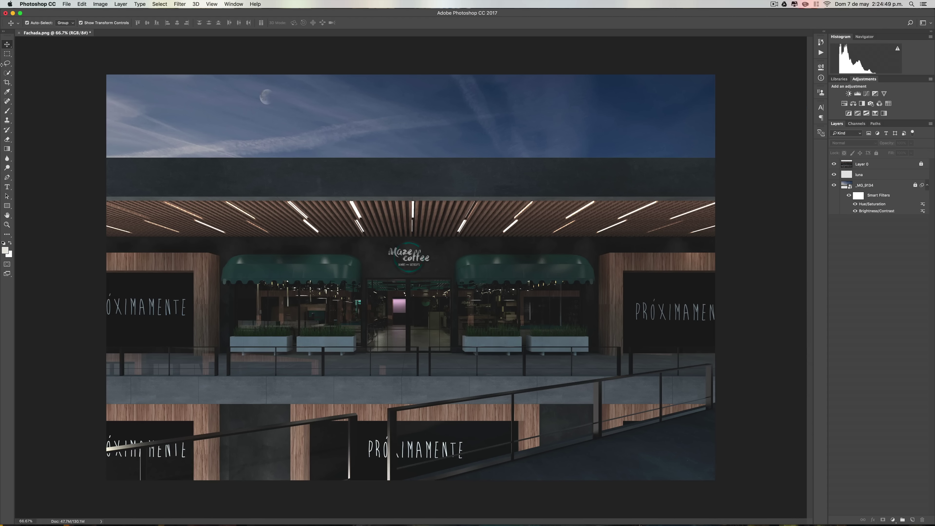
pyautogui.click(861, 174)
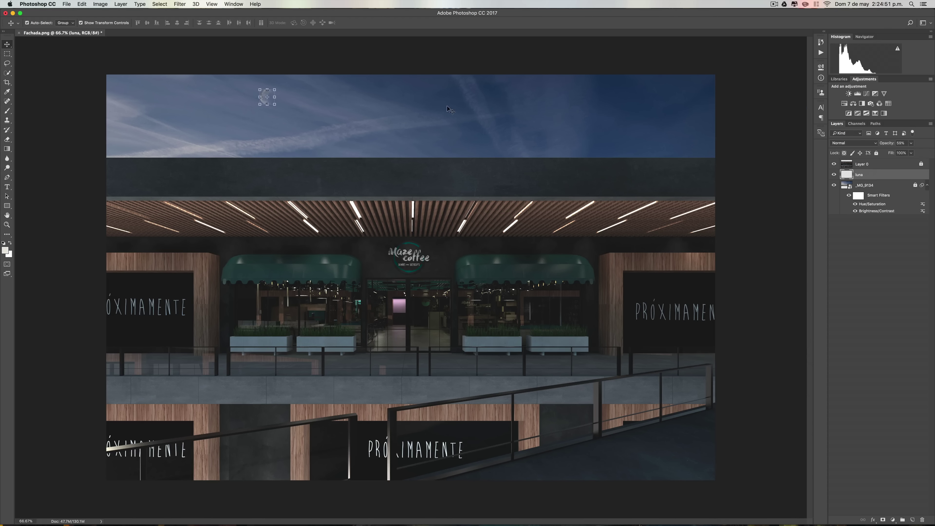
pyautogui.click(258, 104)
pyautogui.moveTo(258, 104); pyautogui.dragTo(260, 102)
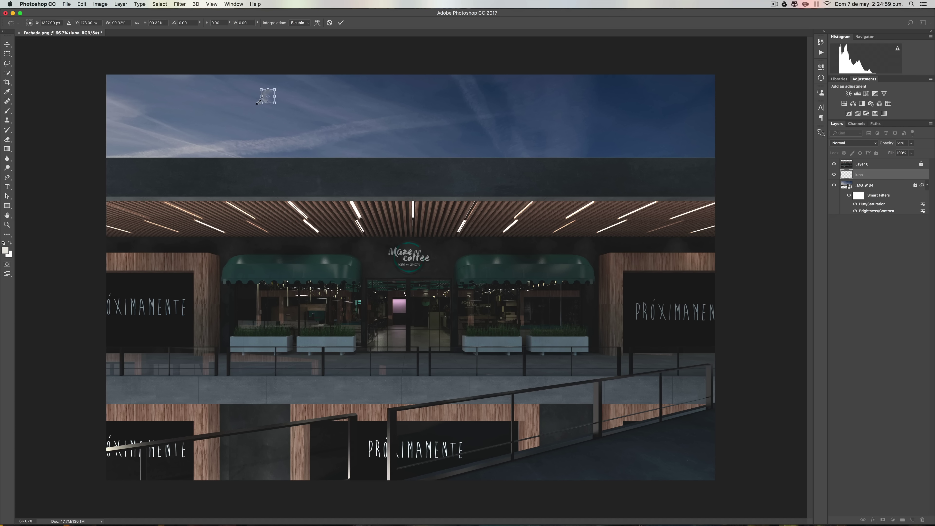
pyautogui.press('Return')
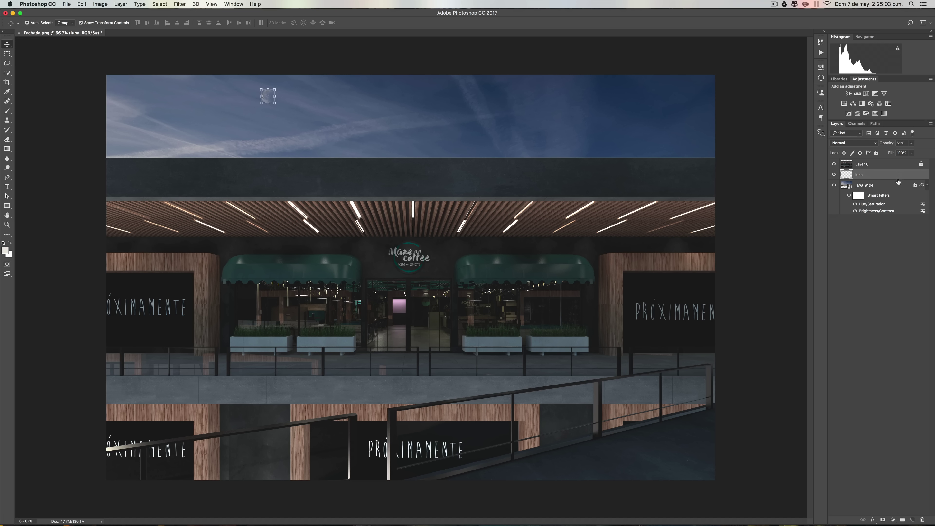
# - Move the _MG_9134 sky photo down about 2.05 cm and lock it
pyautogui.click(898, 184)
pyautogui.moveTo(460, 88); pyautogui.dragTo(459, 109)
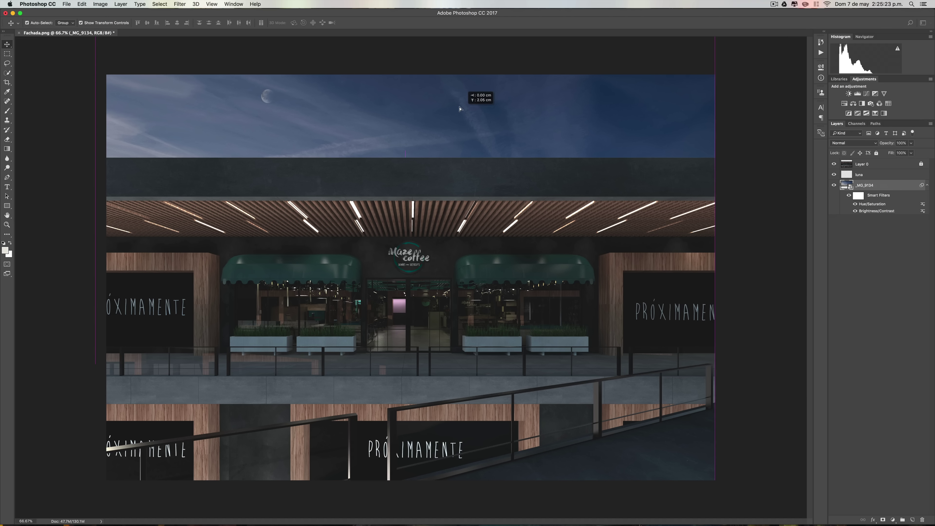
pyautogui.click(876, 153)
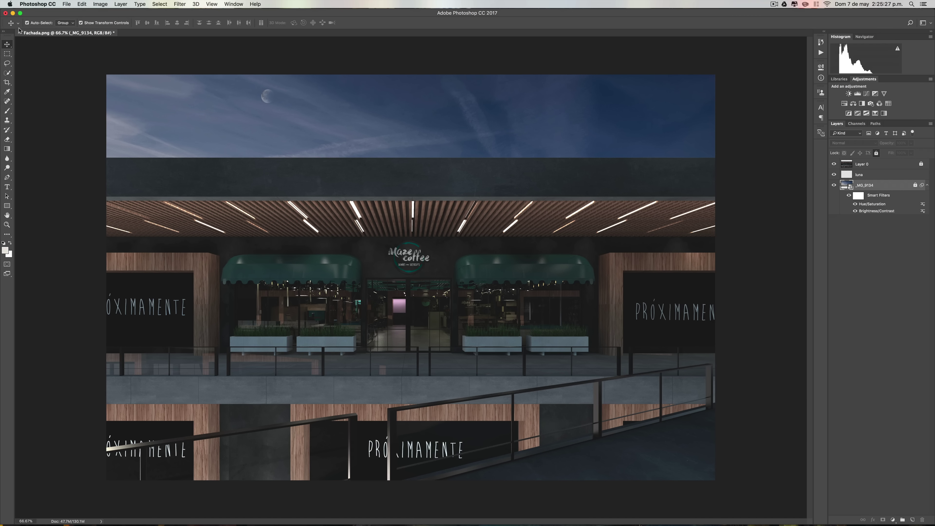
pyautogui.click(869, 234)
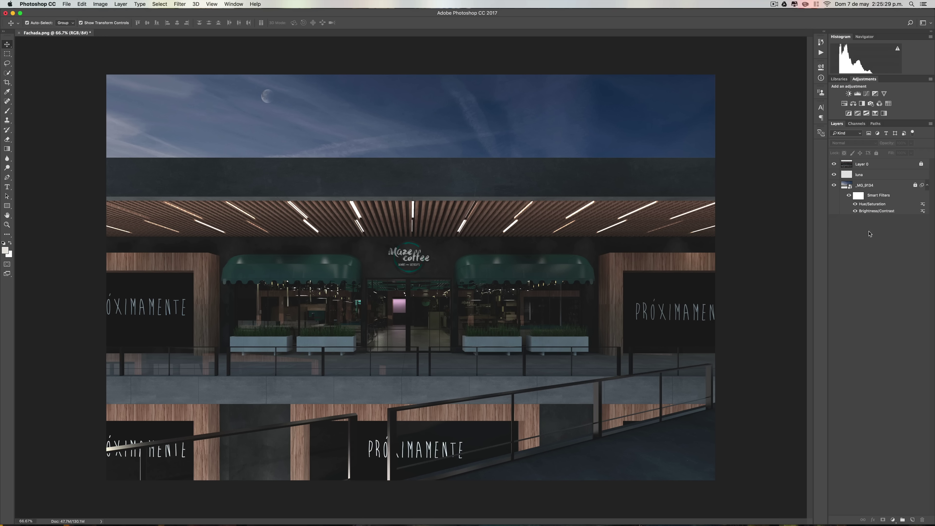
# - Move the facade's Layer 0 about 19 px down, then reselect it
pyautogui.click(518, 241)
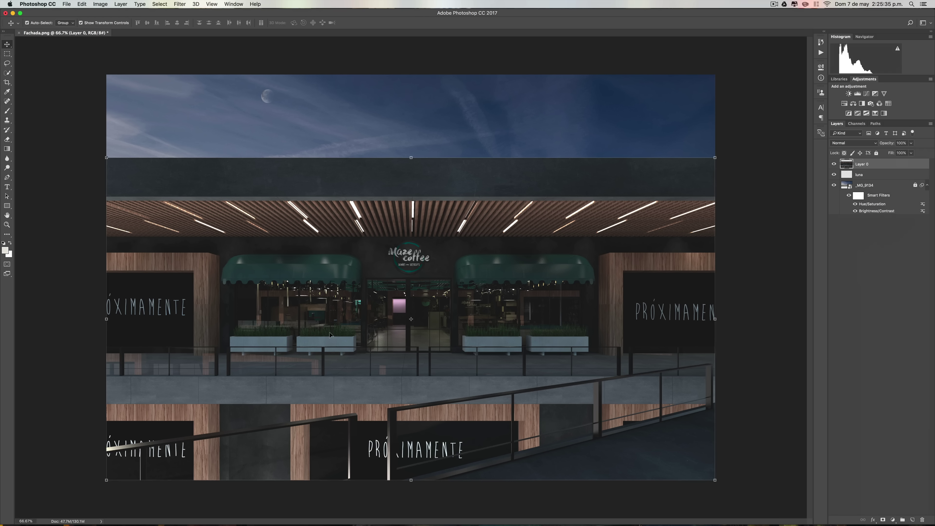
pyautogui.moveTo(330, 333); pyautogui.dragTo(331, 341)
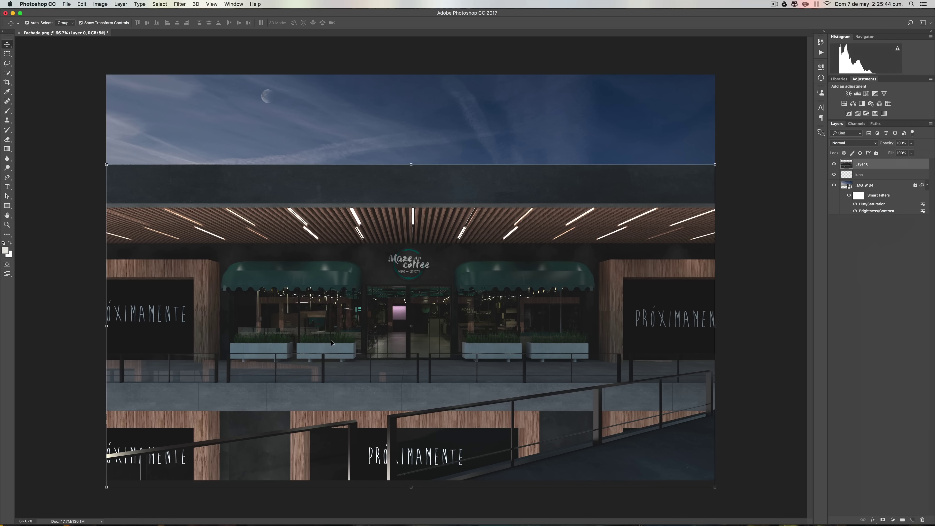
pyautogui.click(55, 247)
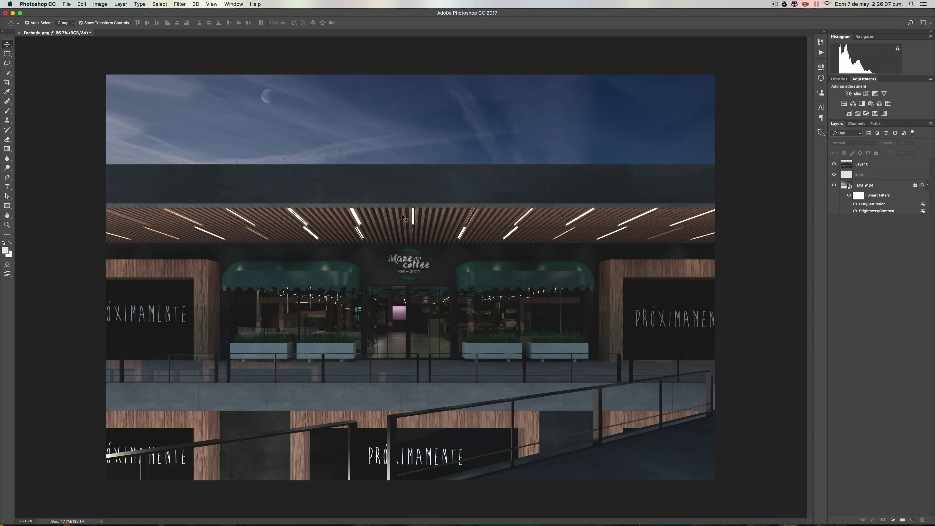
pyautogui.click(895, 164)
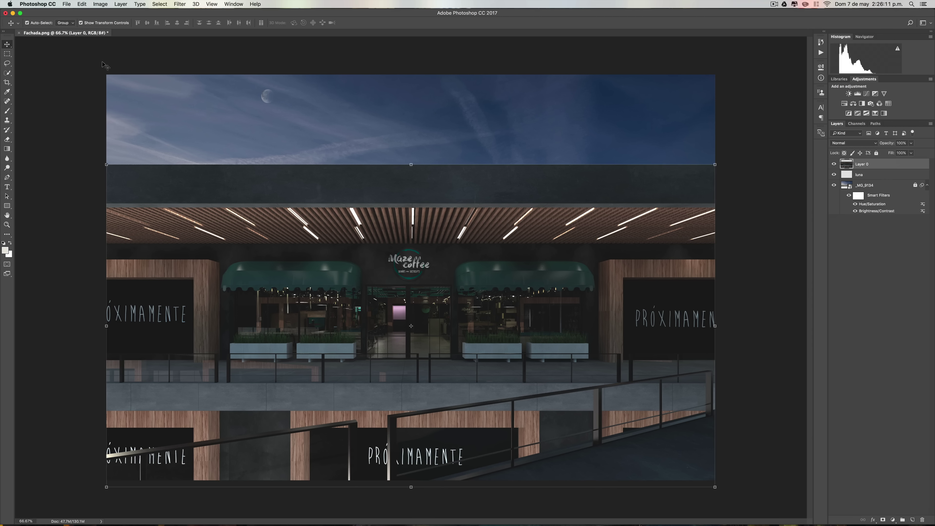
# - Copy the dark band above the ceiling into a new Layer 1 and move it up over the sky
pyautogui.click(7, 54)
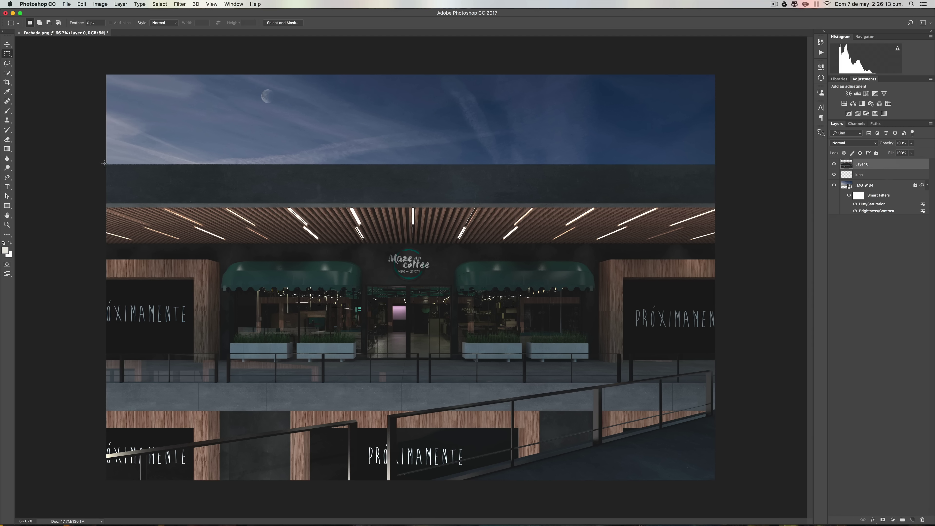
pyautogui.moveTo(103, 164); pyautogui.dragTo(718, 193)
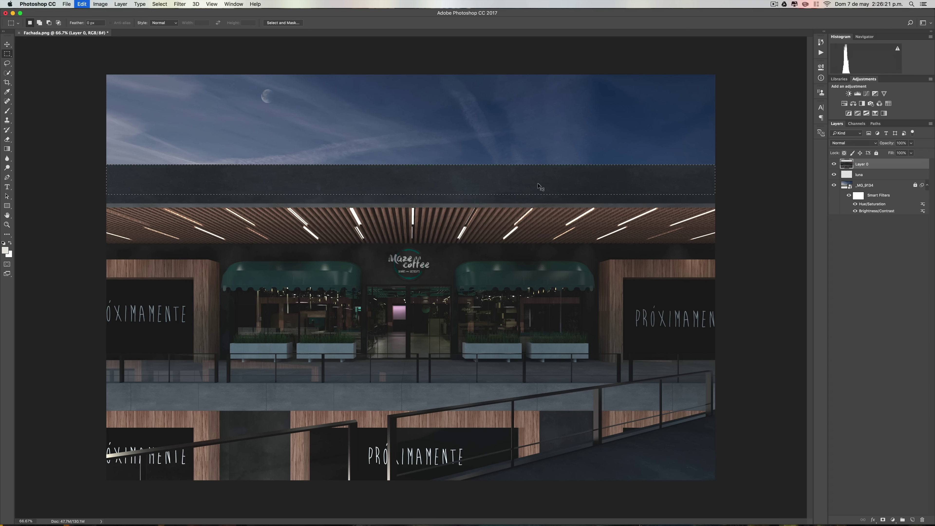
pyautogui.hotkey('ctrl', 'c')
pyautogui.hotkey('ctrl', 'v')
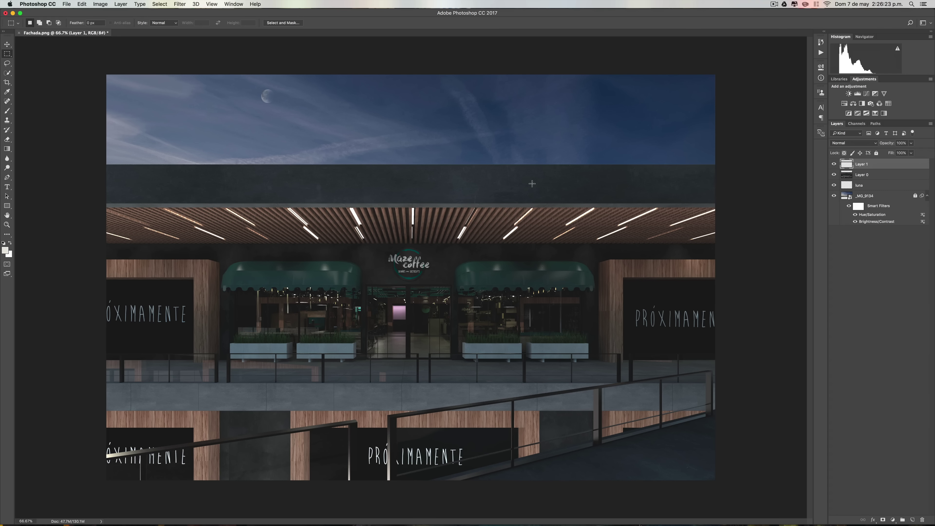
pyautogui.click(7, 45)
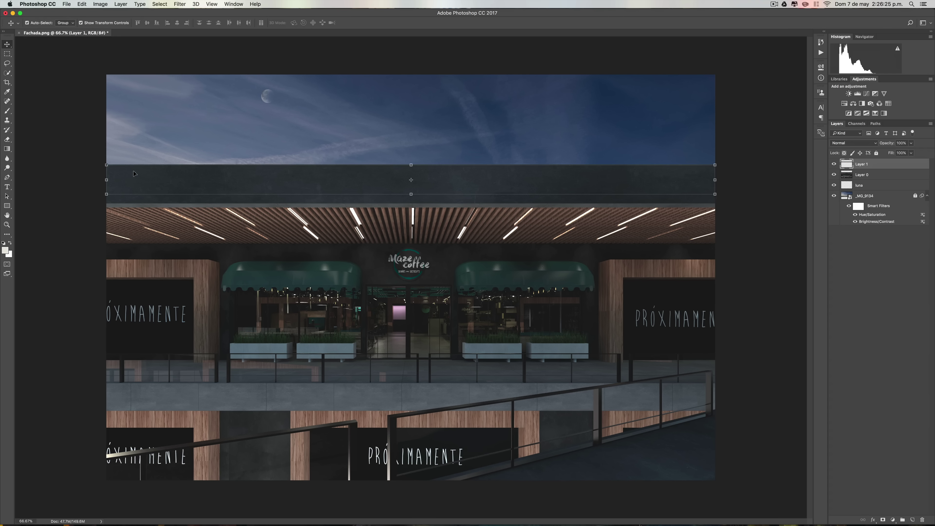
pyautogui.moveTo(134, 173); pyautogui.dragTo(133, 140)
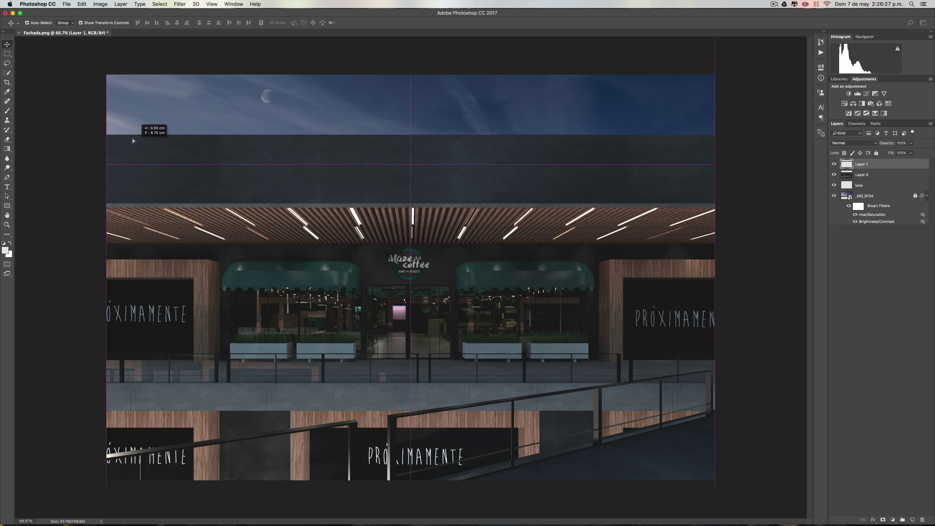
# - Place Layer 1 below Layer 0 and nudge the dark band slightly lower
pyautogui.click(77, 183)
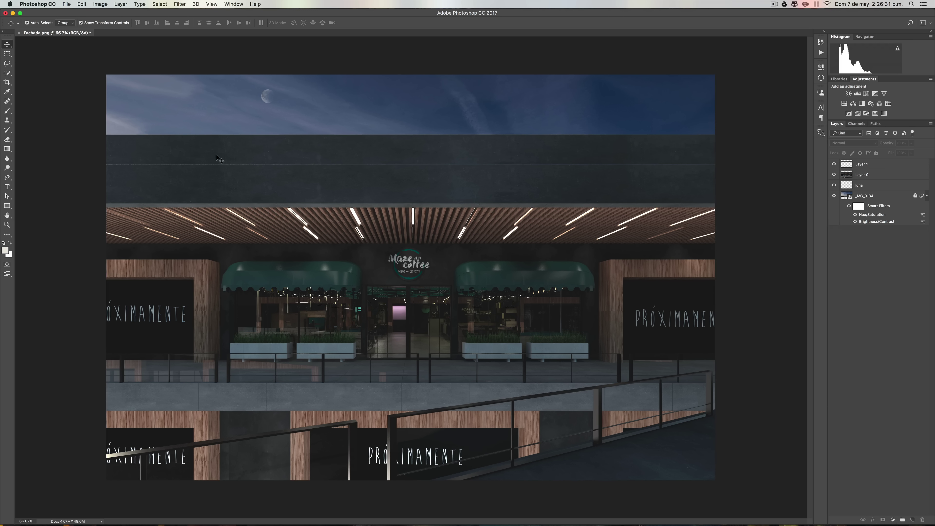
pyautogui.click(352, 151)
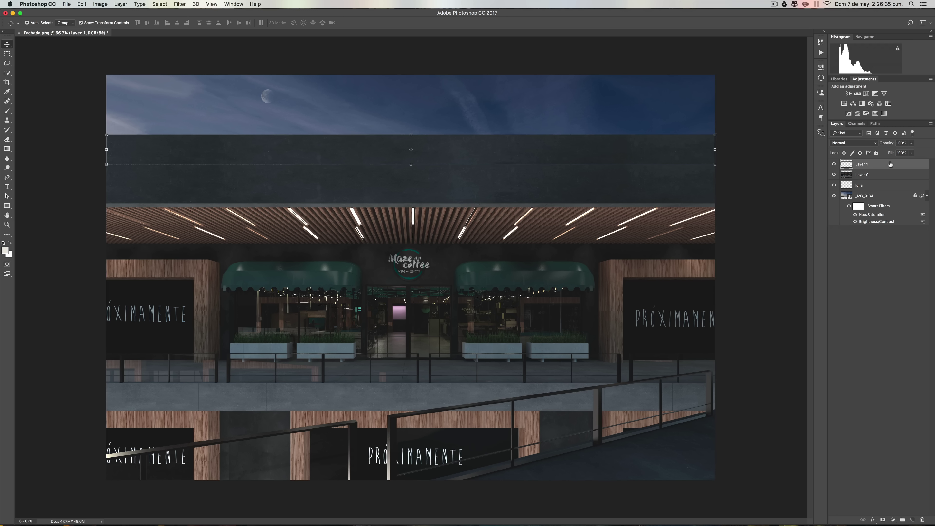
pyautogui.moveTo(891, 164); pyautogui.dragTo(890, 177)
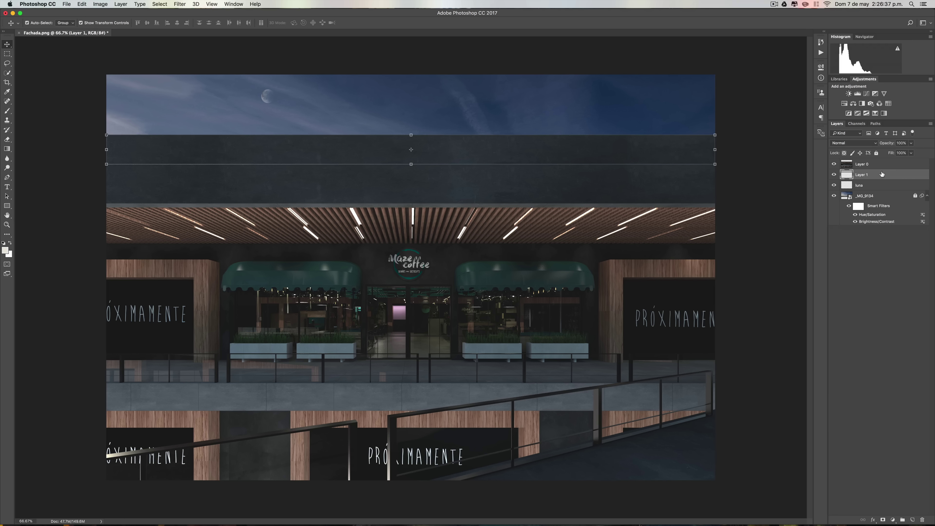
pyautogui.press('Down')
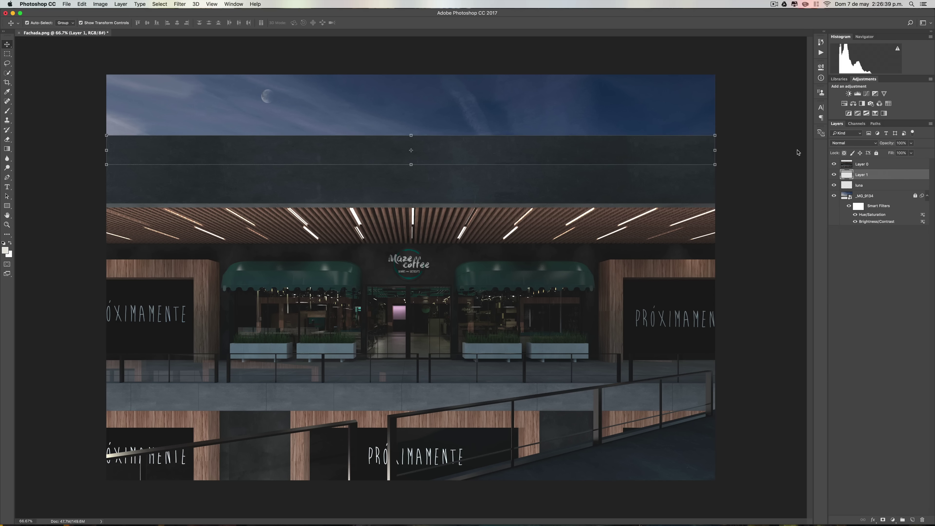
pyautogui.moveTo(667, 142); pyautogui.dragTo(666, 149)
pyautogui.click(743, 191)
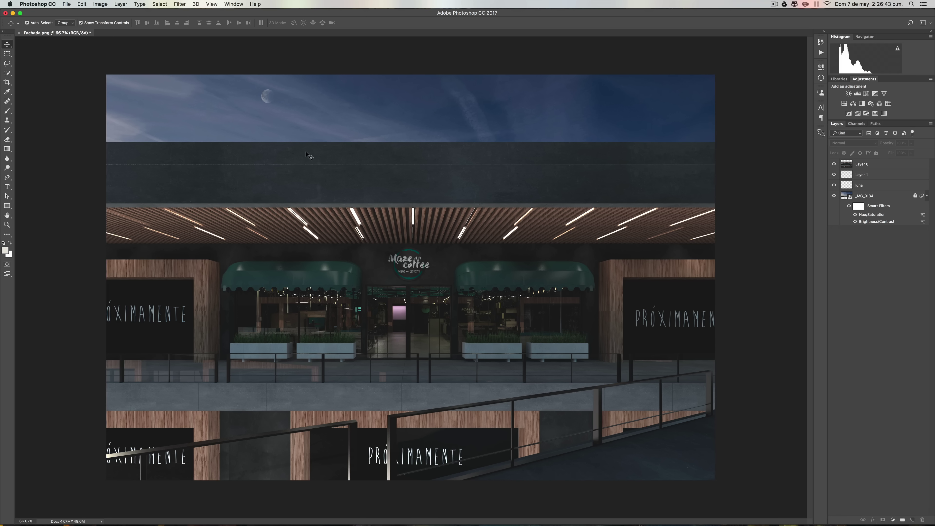
pyautogui.click(123, 157)
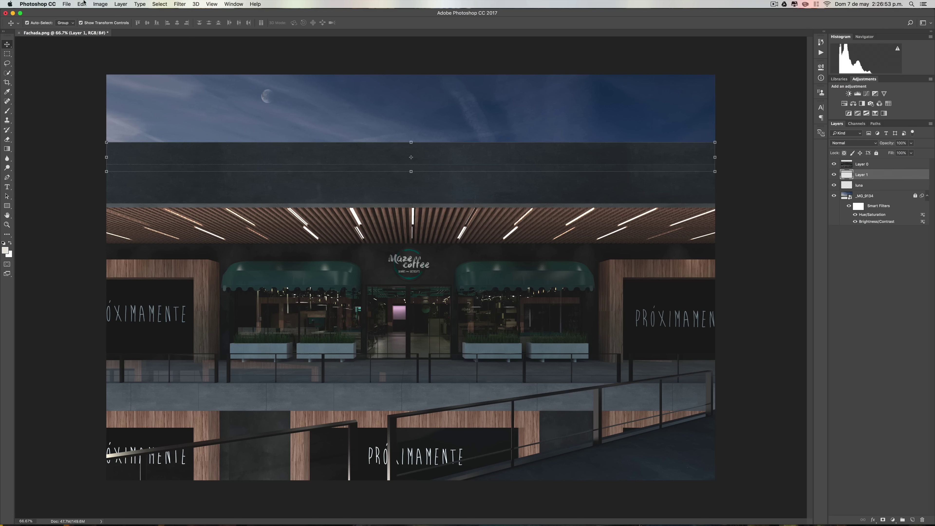
pyautogui.click(99, 4)
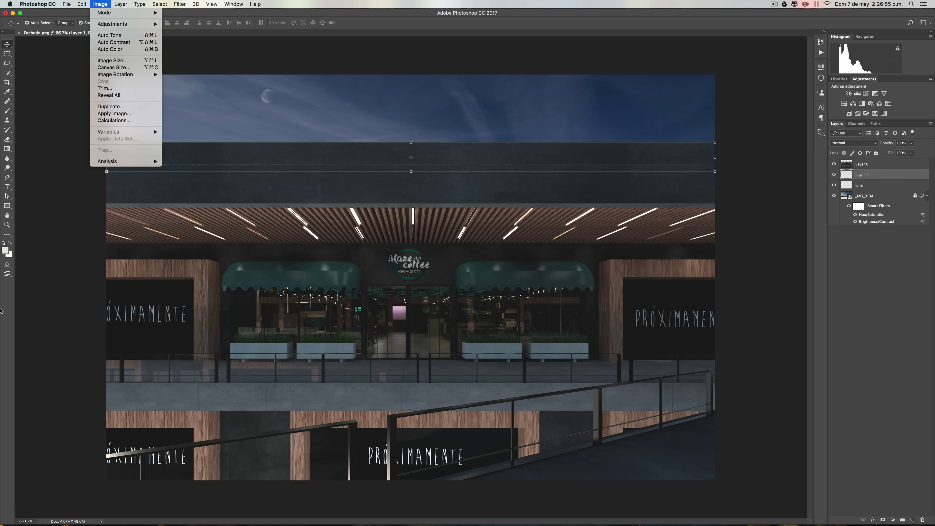
pyautogui.click(94, 265)
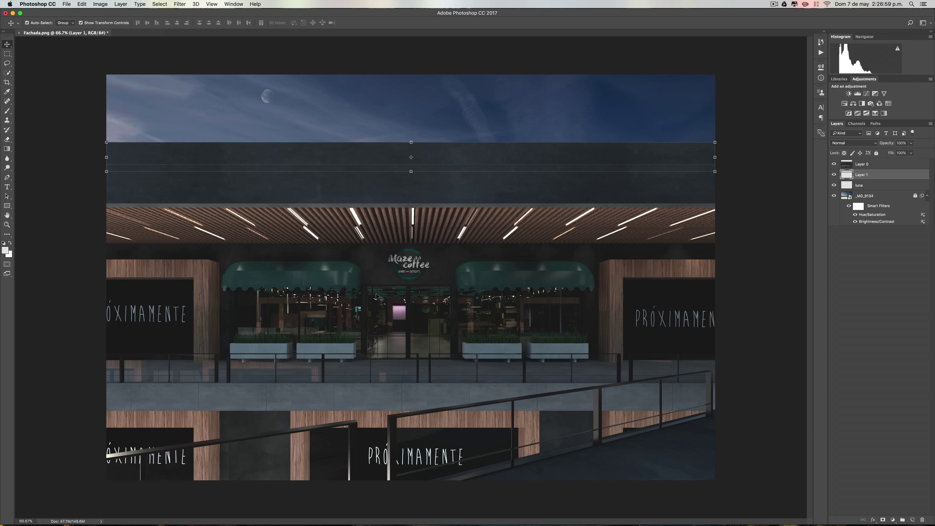
# - Darken the band with Brightness/Contrast at brightness -56 and contrast 28
pyautogui.click(99, 4)
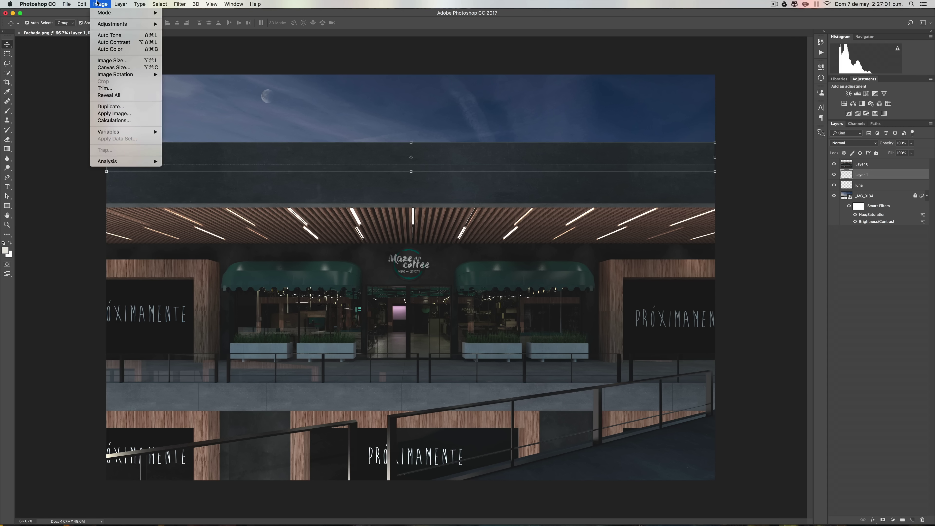
pyautogui.moveTo(112, 23)
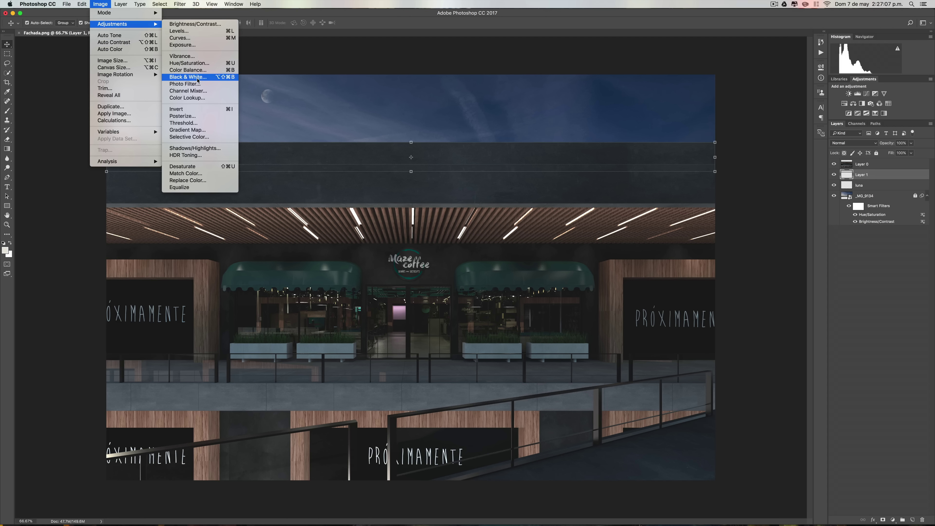
pyautogui.click(203, 24)
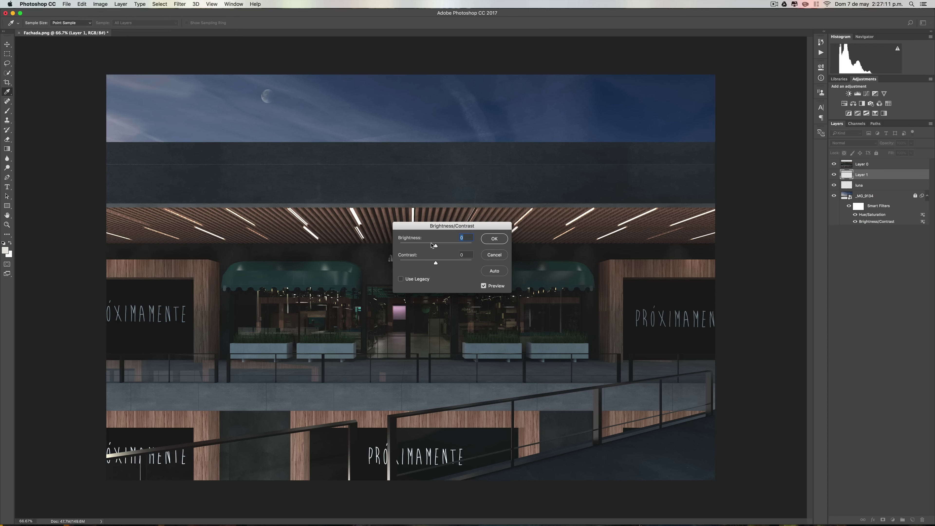
pyautogui.moveTo(433, 245)
pyautogui.mouseDown()
pyautogui.moveTo(421, 246)
pyautogui.moveTo(446, 262)
pyautogui.mouseUp()
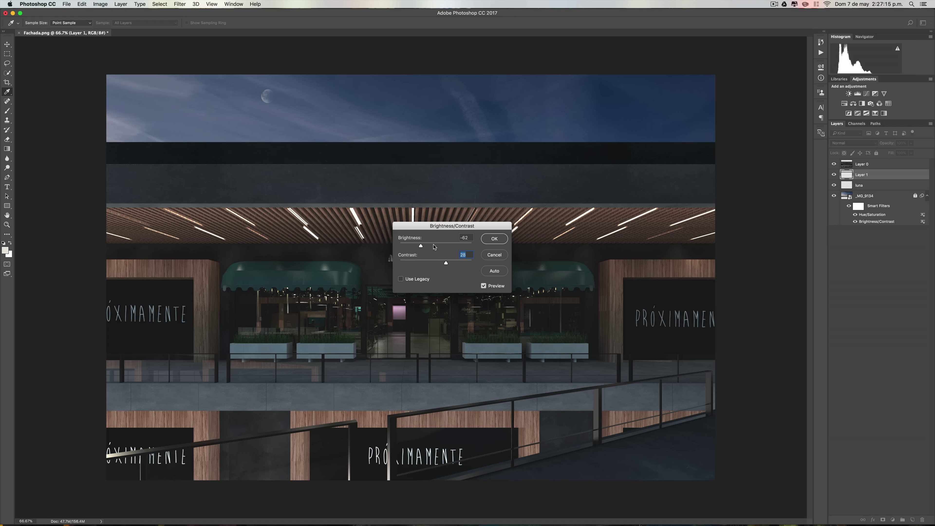
pyautogui.moveTo(422, 246); pyautogui.dragTo(423, 246)
pyautogui.click(493, 239)
# - Desaturate the band to saturation -20 with Hue/Saturation
pyautogui.click(100, 4)
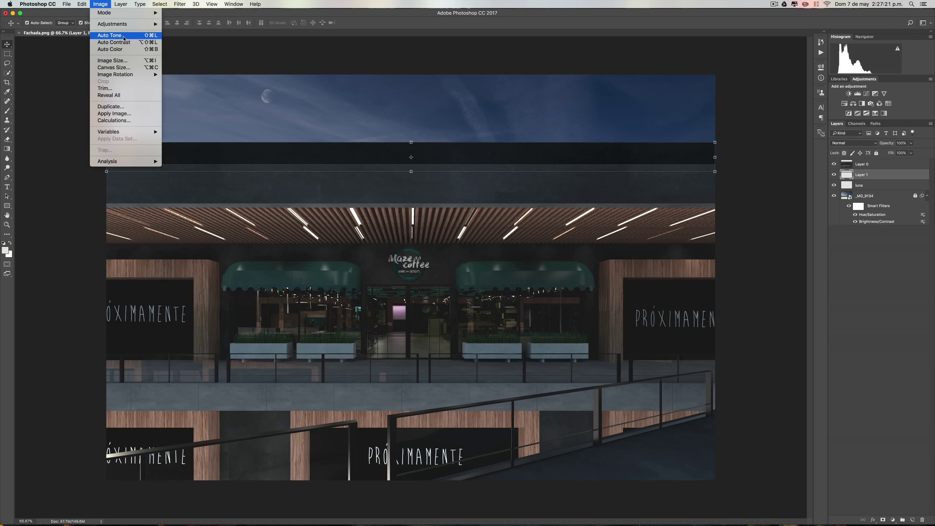
pyautogui.moveTo(112, 23)
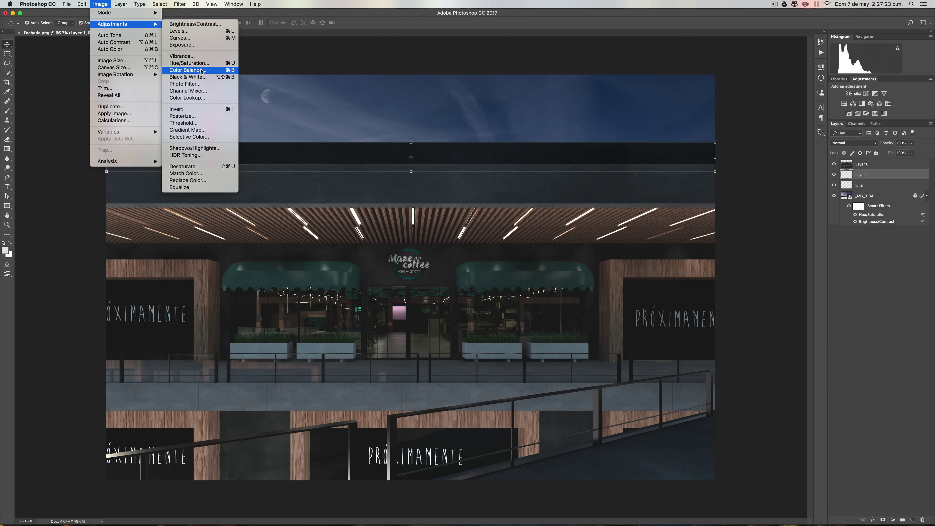
pyautogui.click(195, 63)
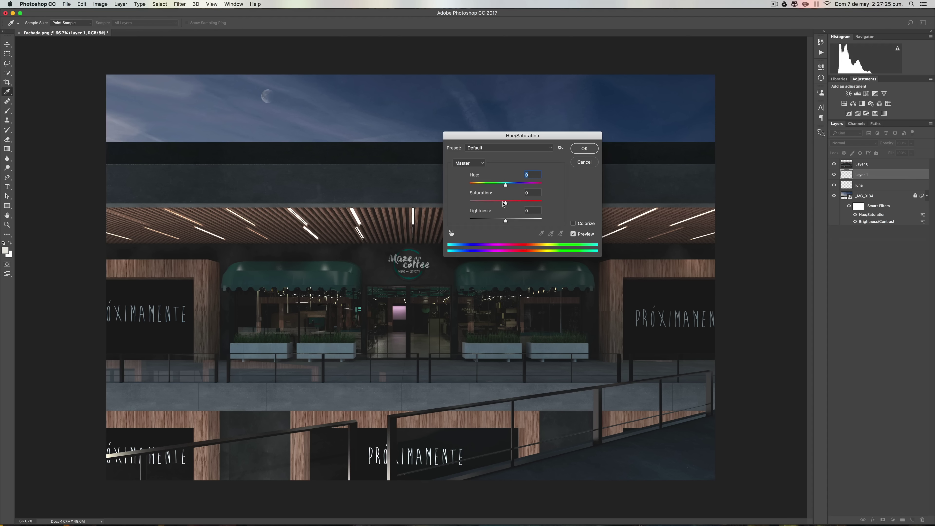
pyautogui.moveTo(503, 203); pyautogui.dragTo(497, 202)
pyautogui.click(584, 149)
pyautogui.write('c')
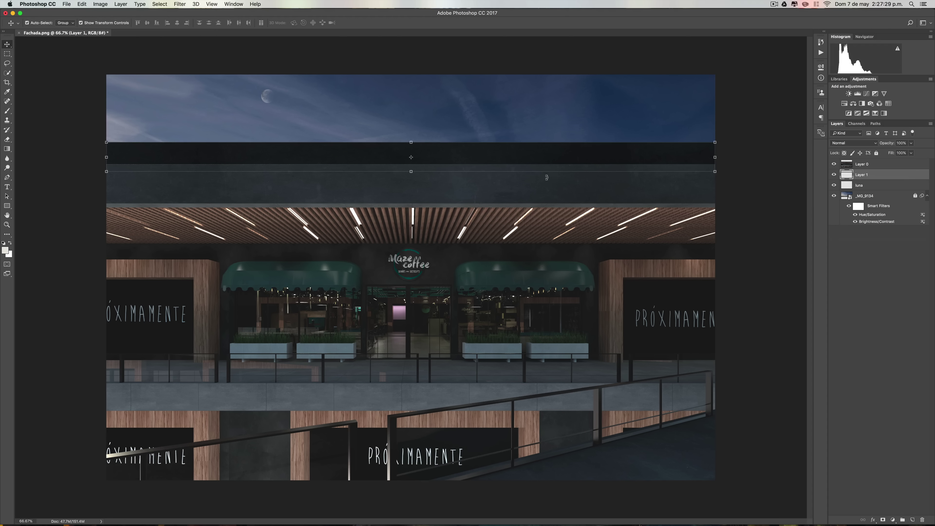
pyautogui.write('5')
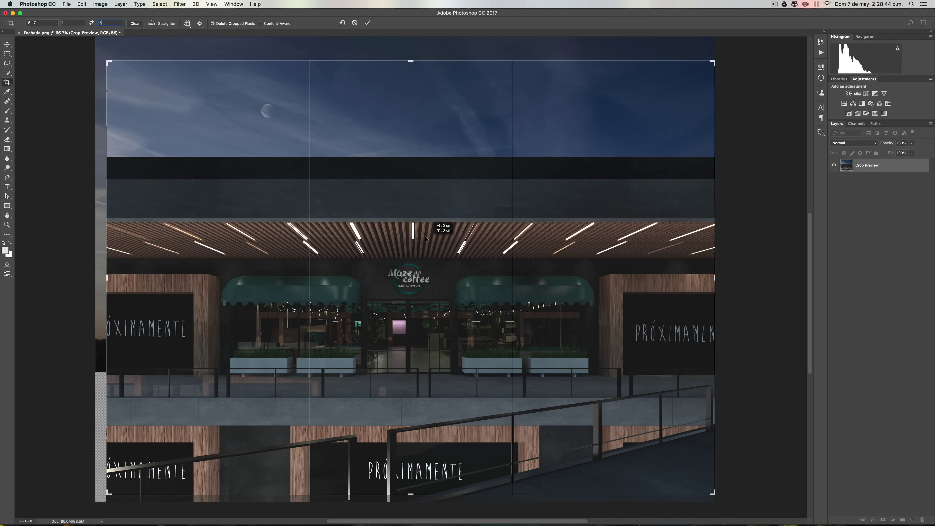
# - Shift the image up in the crop frame and commit, then abandon a second crop attempt
pyautogui.moveTo(425, 241); pyautogui.dragTo(428, 233)
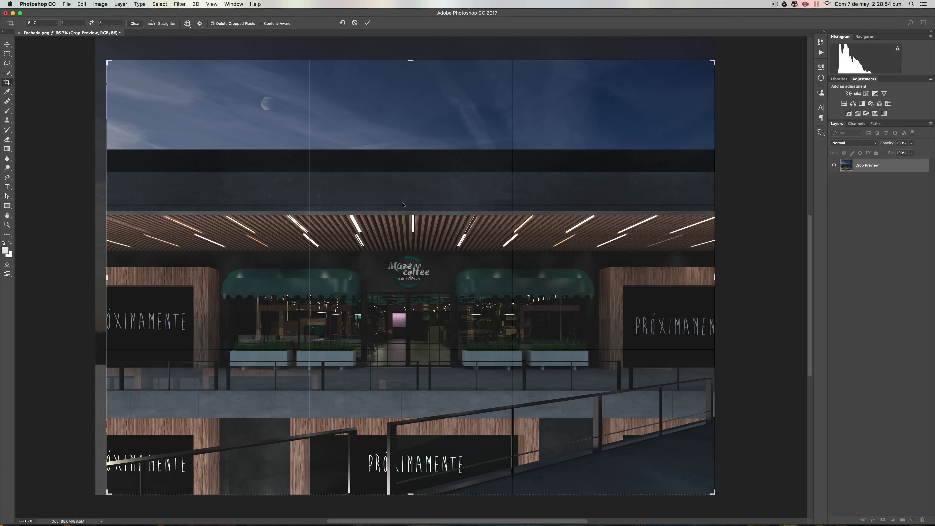
pyautogui.press('Return')
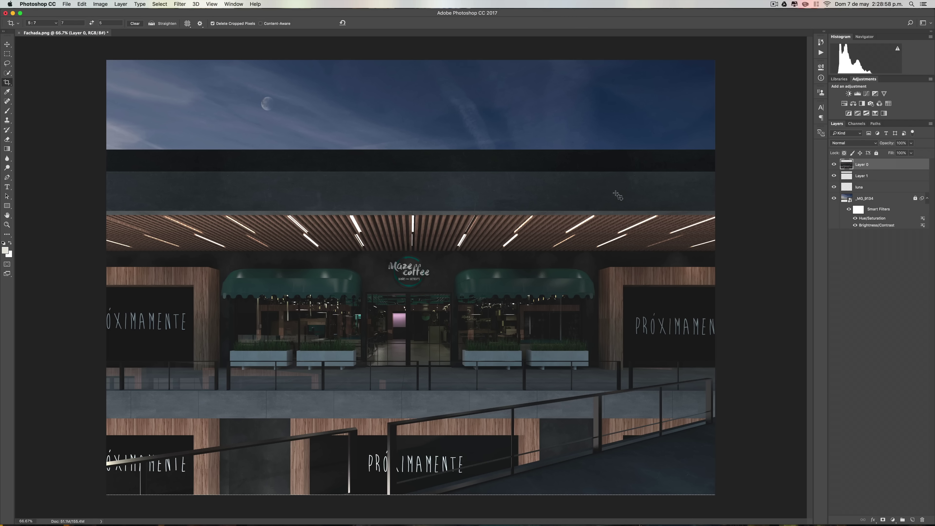
pyautogui.click(874, 176)
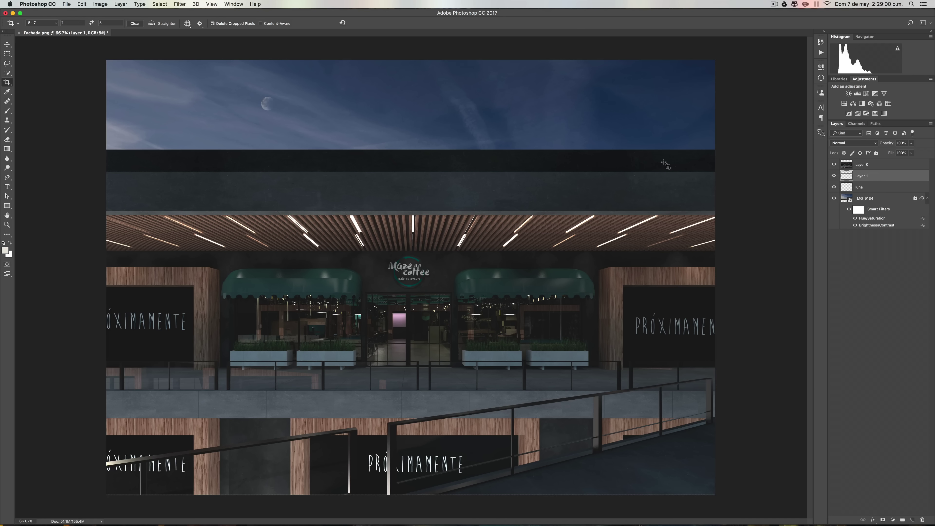
pyautogui.click(549, 136)
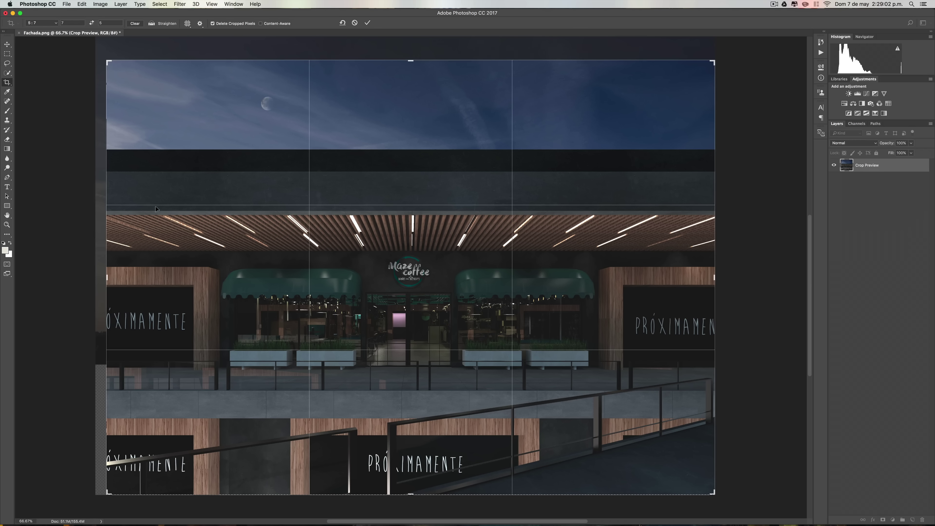
pyautogui.press('v')
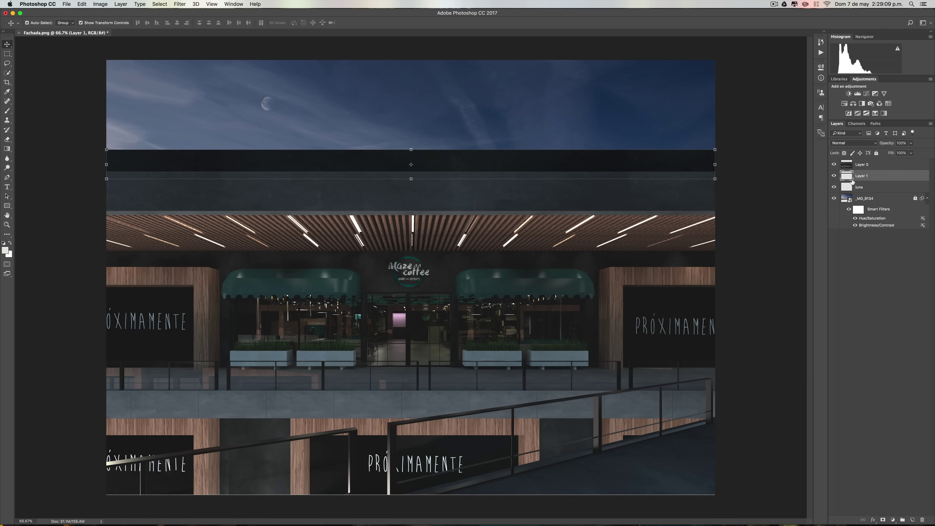
# - Convert Layer 0 and Layer 1 into one smart object and lower it to reveal more sky
pyautogui.keyDown('shift'); pyautogui.click(895, 165); pyautogui.keyUp('shift')
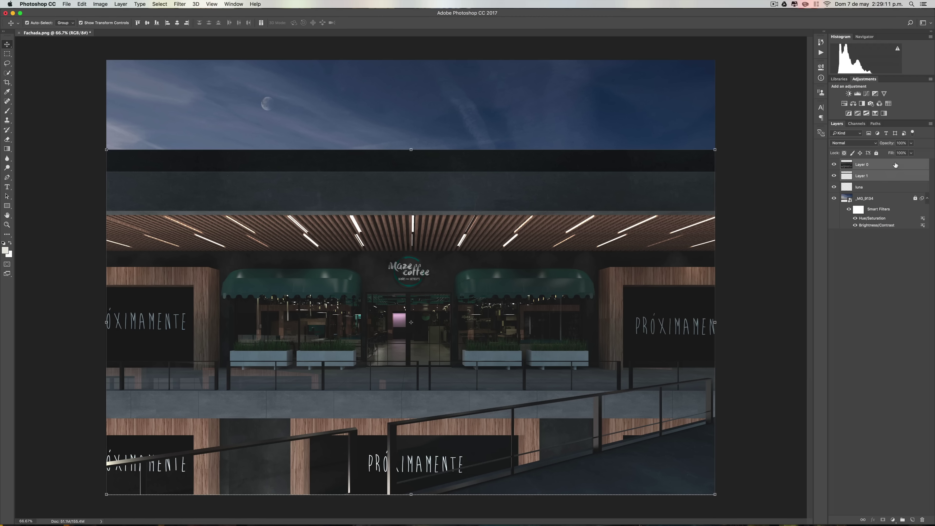
pyautogui.rightClick(894, 165)
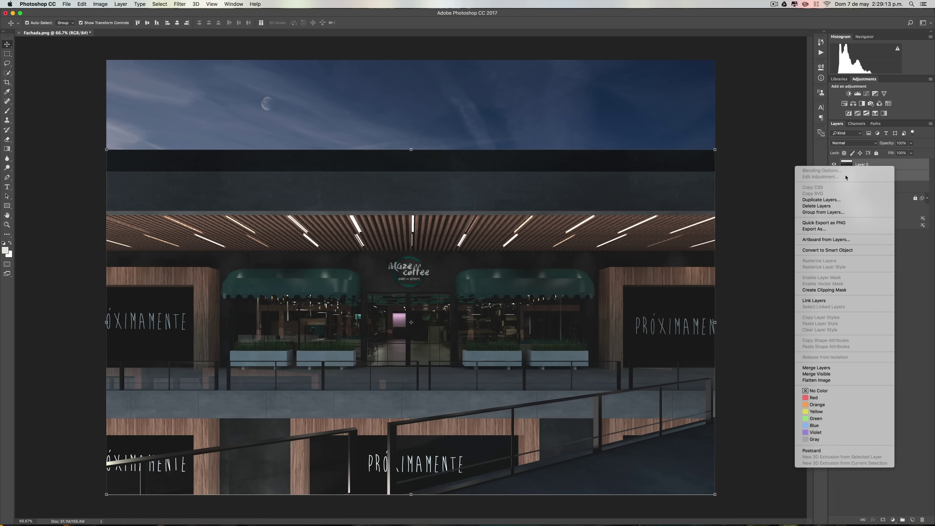
pyautogui.click(853, 250)
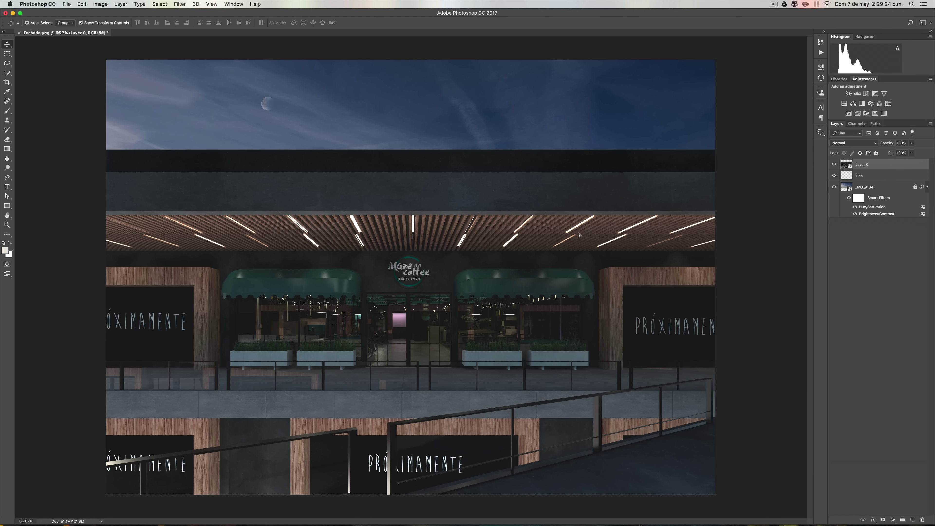
pyautogui.moveTo(579, 231); pyautogui.dragTo(579, 252)
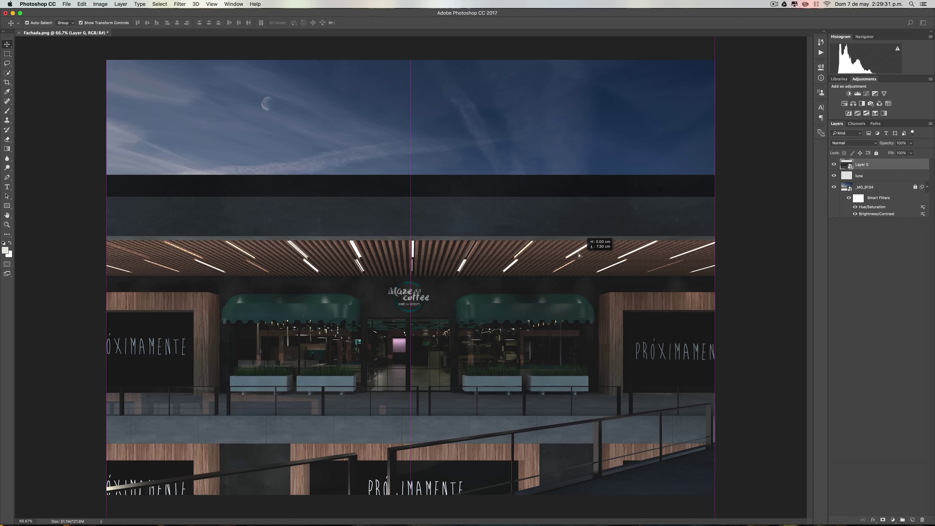
pyautogui.moveTo(579, 252); pyautogui.dragTo(581, 257)
pyautogui.press('c')
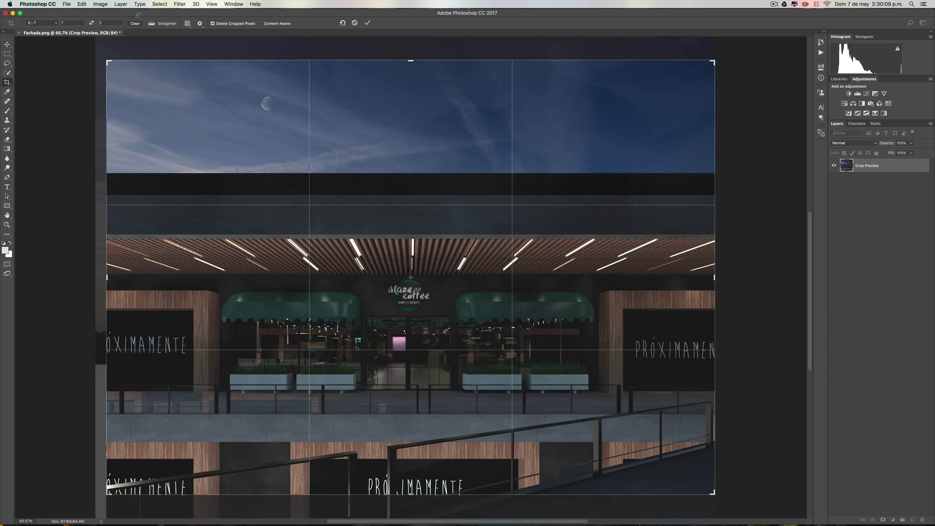
pyautogui.click(7, 45)
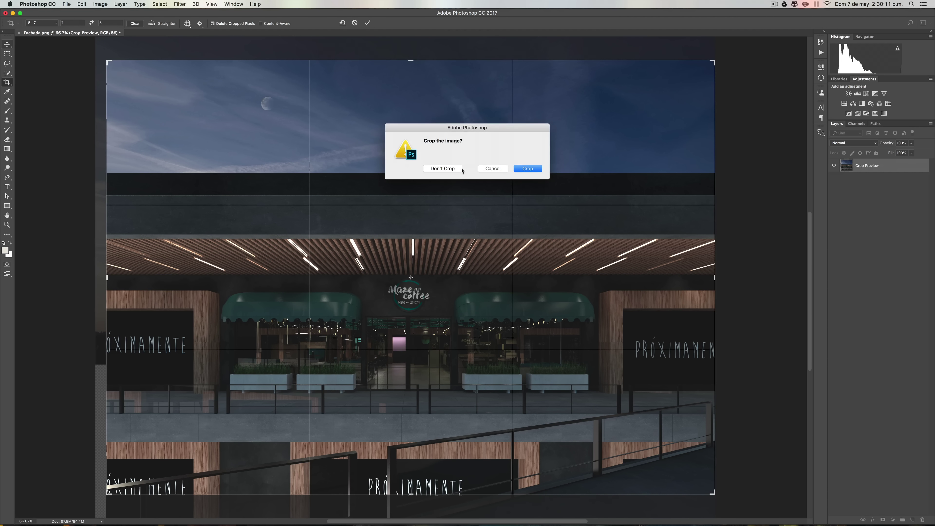
pyautogui.click(492, 168)
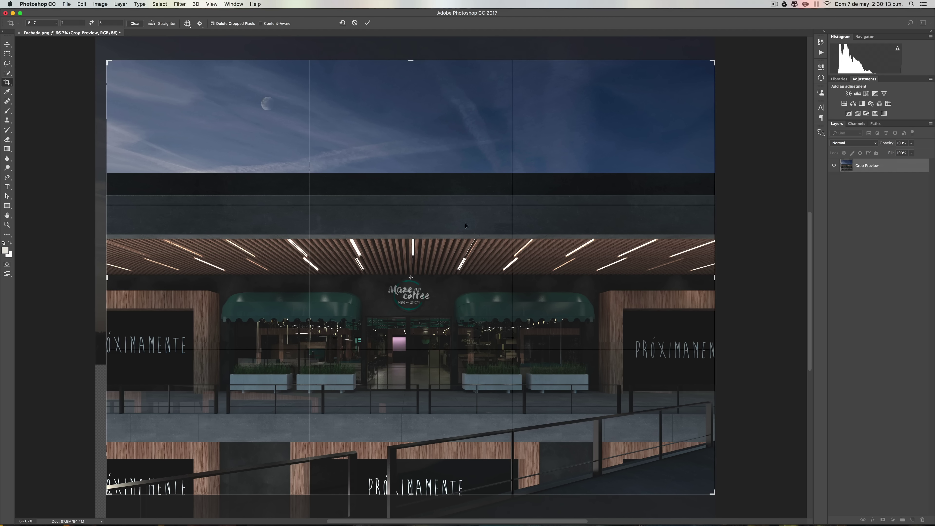
pyautogui.press('v')
pyautogui.click(492, 168)
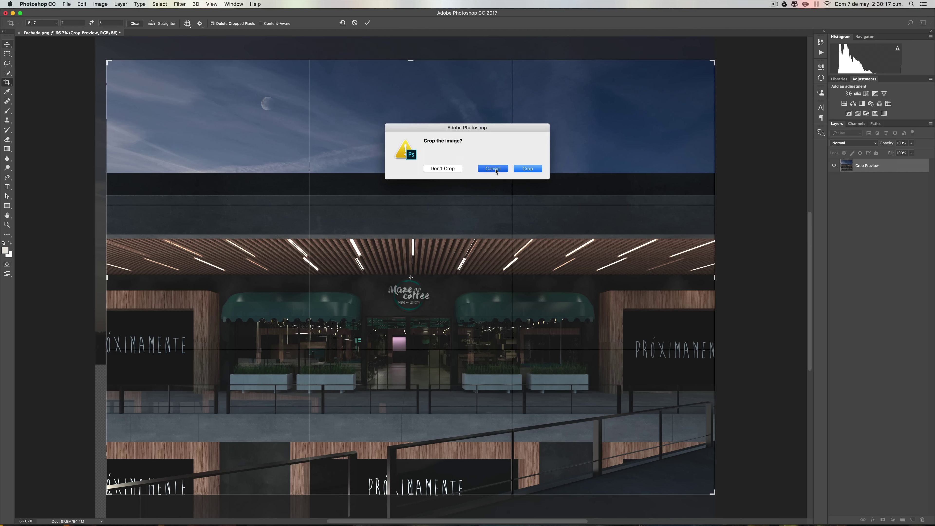
pyautogui.click(7, 44)
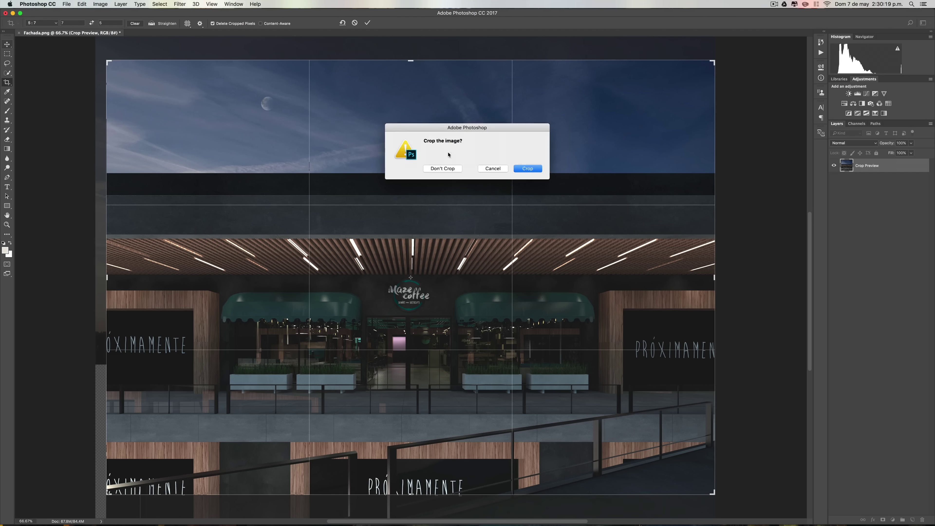
pyautogui.click(442, 168)
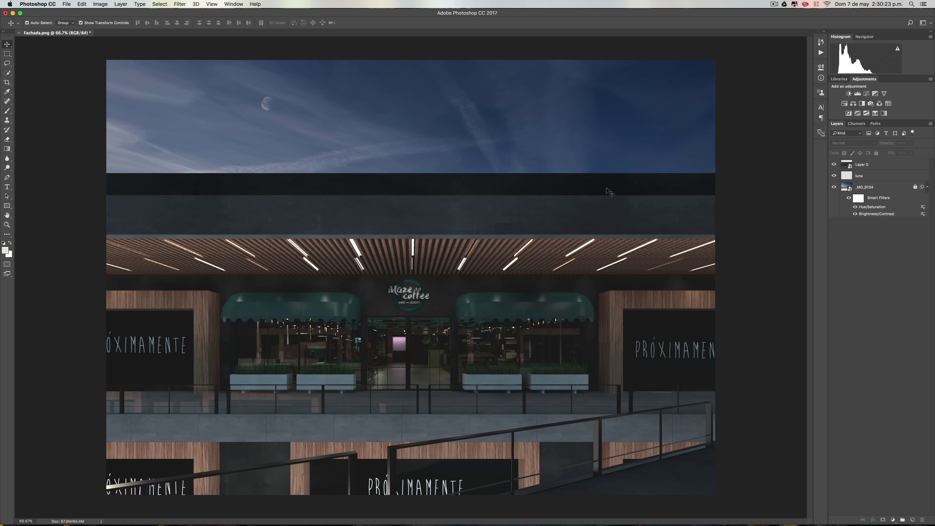
# - Place the flying birds cutout image into the sky at the upper right
pyautogui.moveTo(330, 523)
pyautogui.click(278, 515)
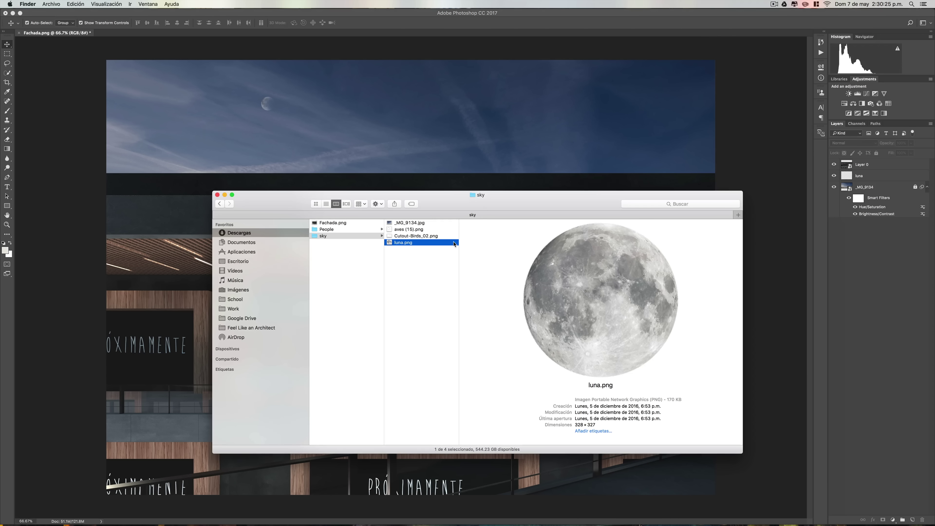
pyautogui.click(410, 230)
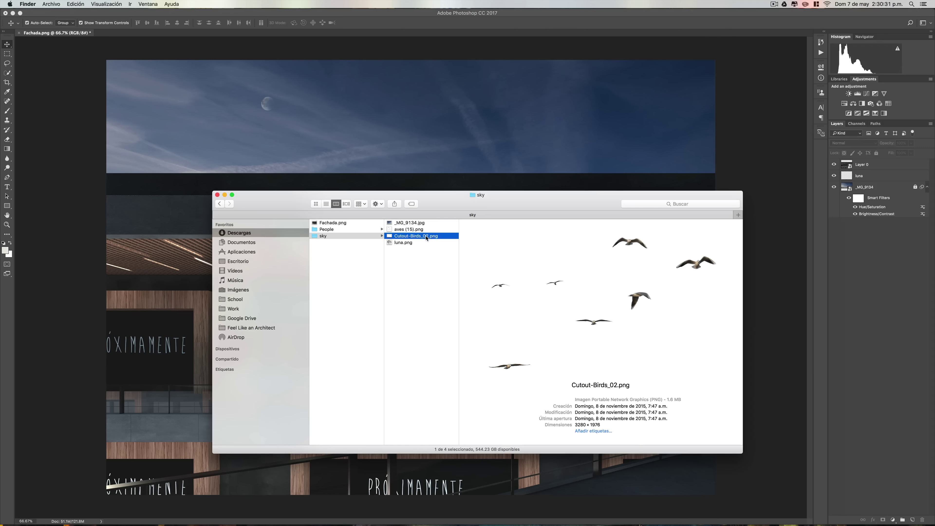
pyautogui.moveTo(426, 237); pyautogui.dragTo(515, 125)
pyautogui.moveTo(478, 163); pyautogui.dragTo(122, 249)
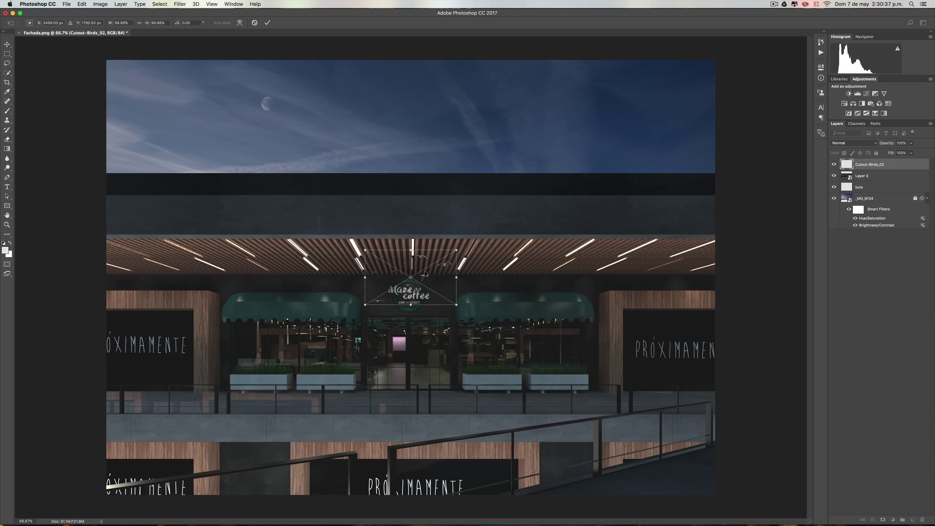
pyautogui.moveTo(443, 262); pyautogui.dragTo(651, 89)
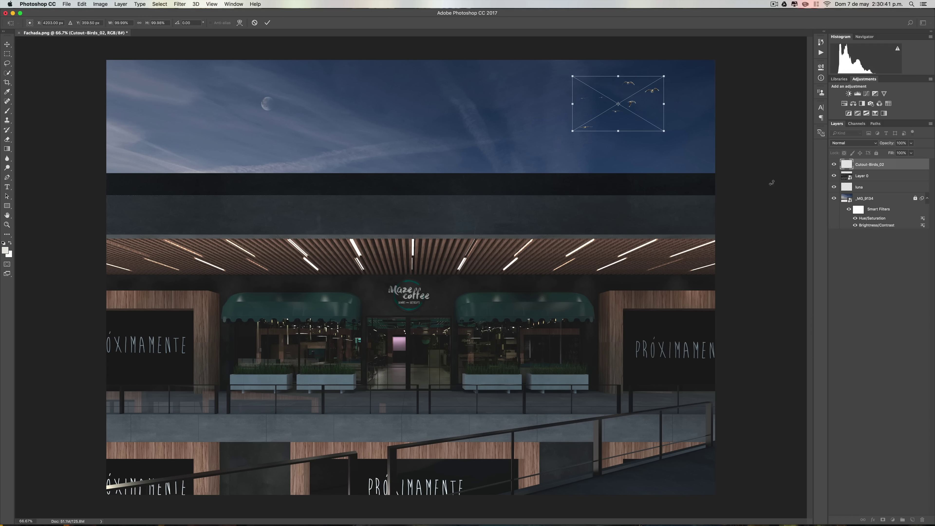
pyautogui.press('Return')
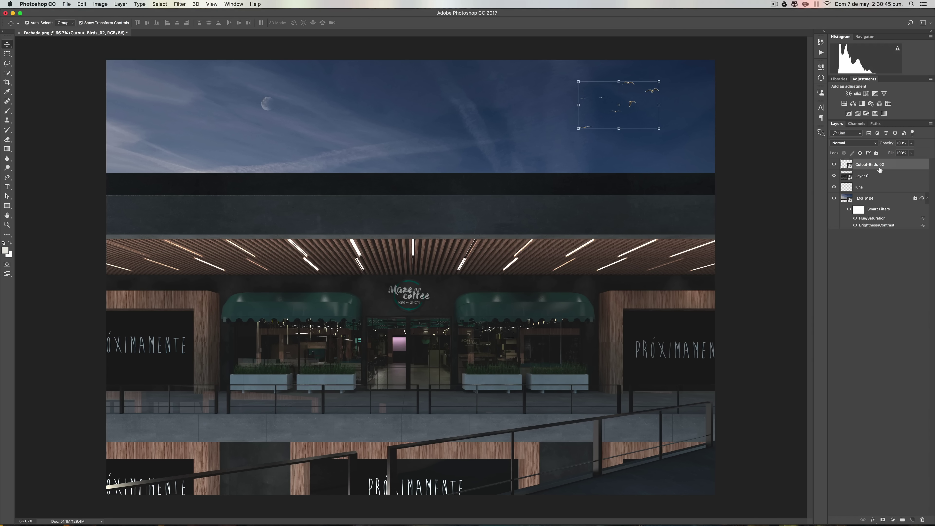
# - Lock Layer 0 and the luna layer, then select the Cutout-Birds_02 layer
pyautogui.click(879, 177)
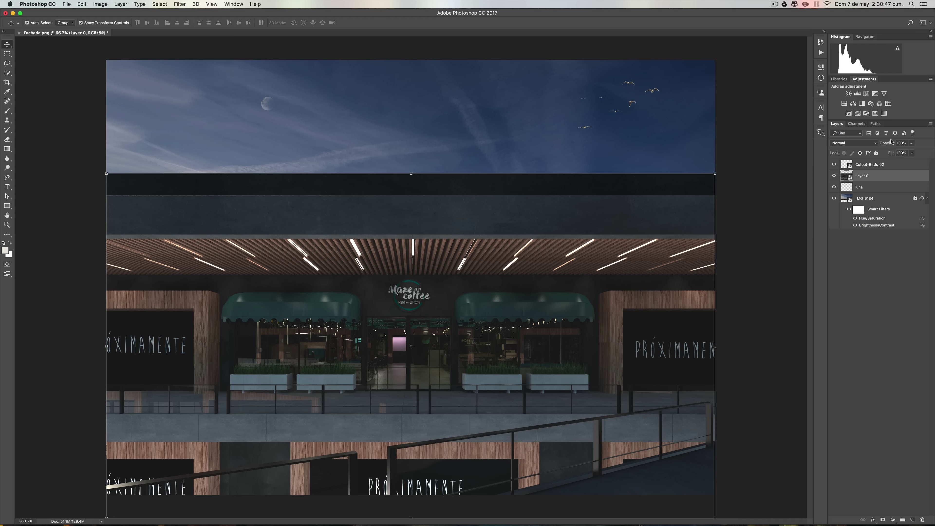
pyautogui.click(876, 153)
pyautogui.click(879, 187)
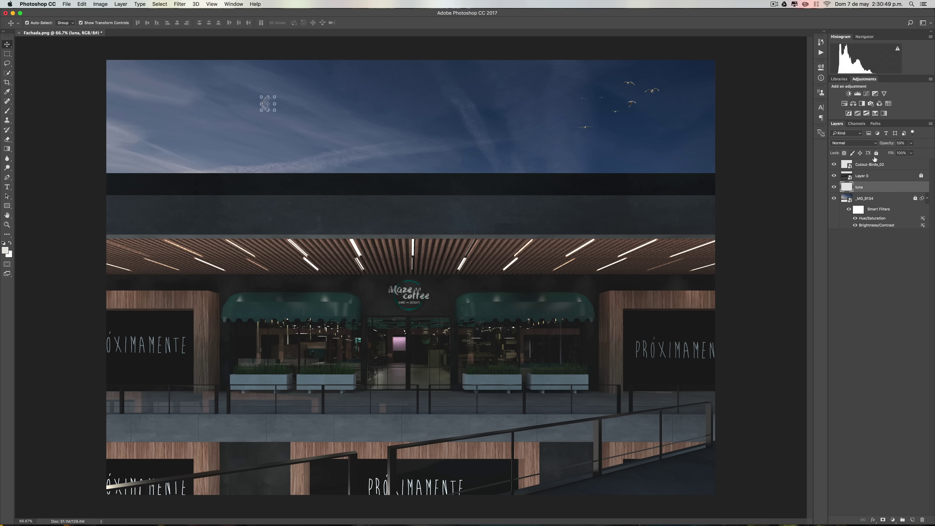
pyautogui.click(876, 154)
pyautogui.click(897, 166)
pyautogui.click(888, 180)
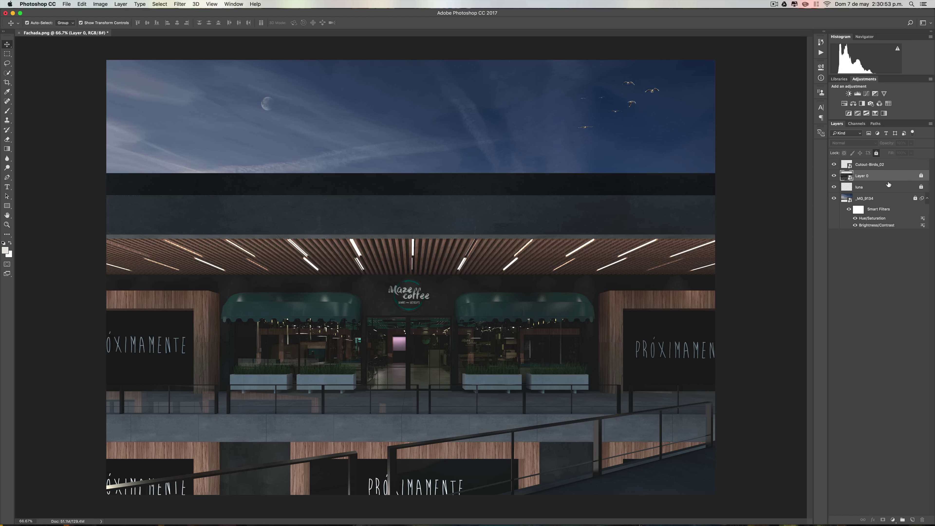
pyautogui.click(887, 196)
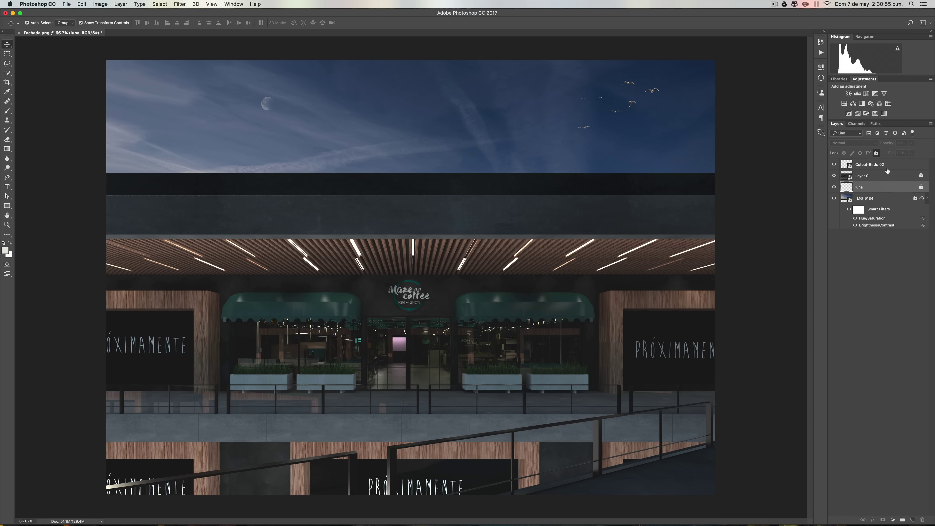
pyautogui.click(887, 173)
pyautogui.click(881, 196)
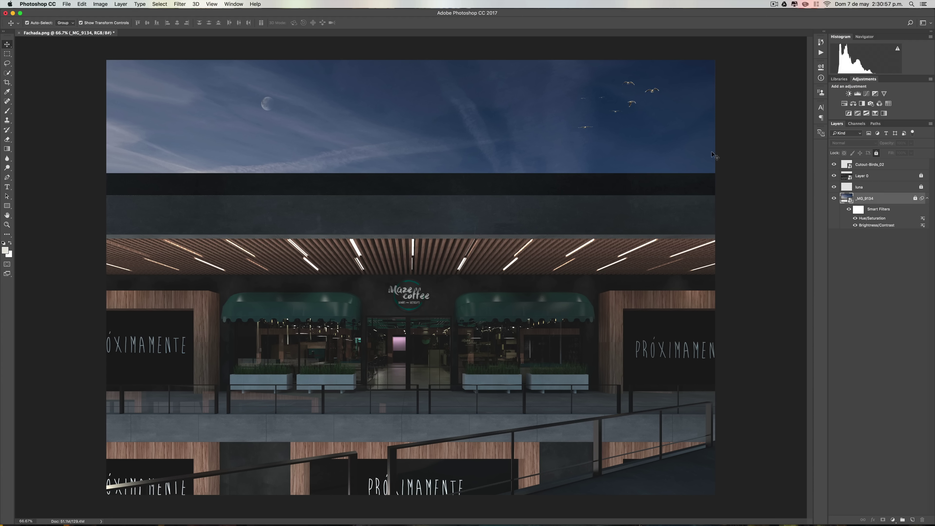
pyautogui.click(631, 105)
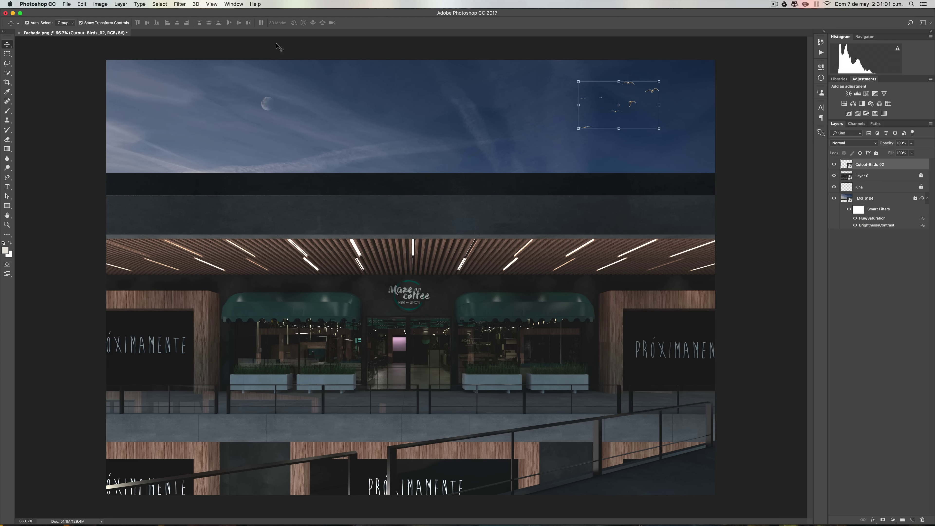
pyautogui.click(99, 4)
pyautogui.moveTo(113, 24)
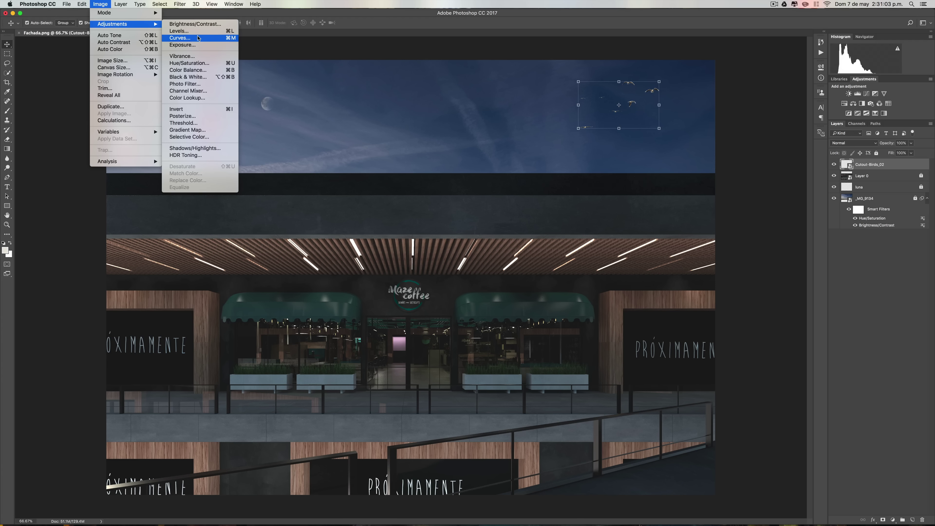
# - Lower the birds' brightness to -24 and reduce their saturation
pyautogui.click(195, 24)
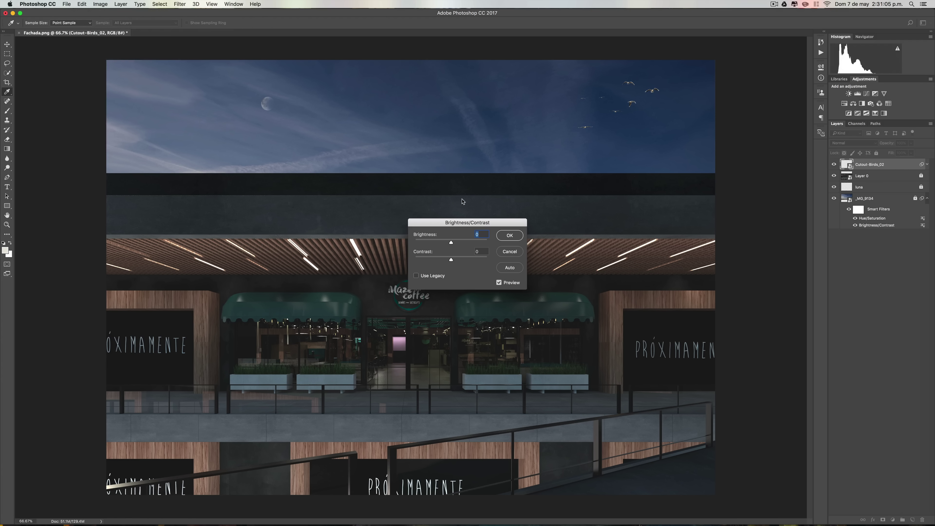
pyautogui.click(445, 242)
pyautogui.press('Return')
pyautogui.click(100, 5)
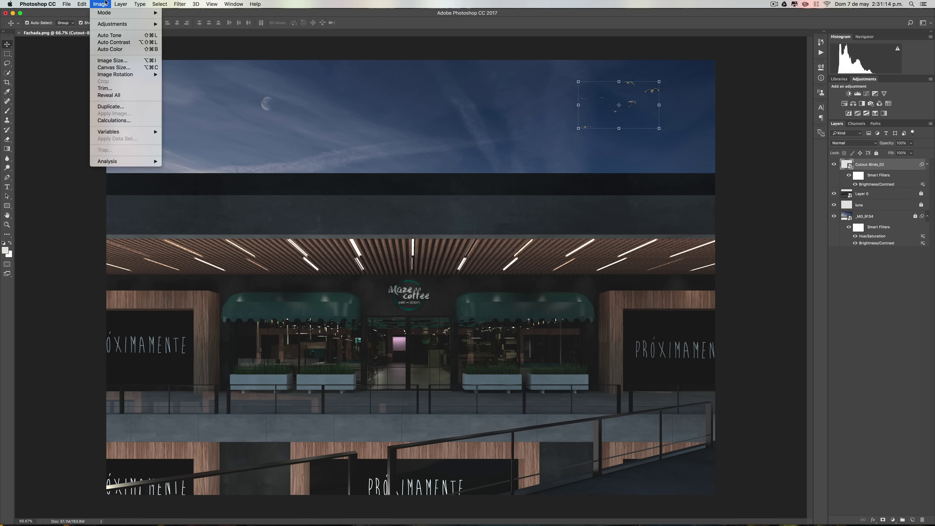
pyautogui.moveTo(112, 24)
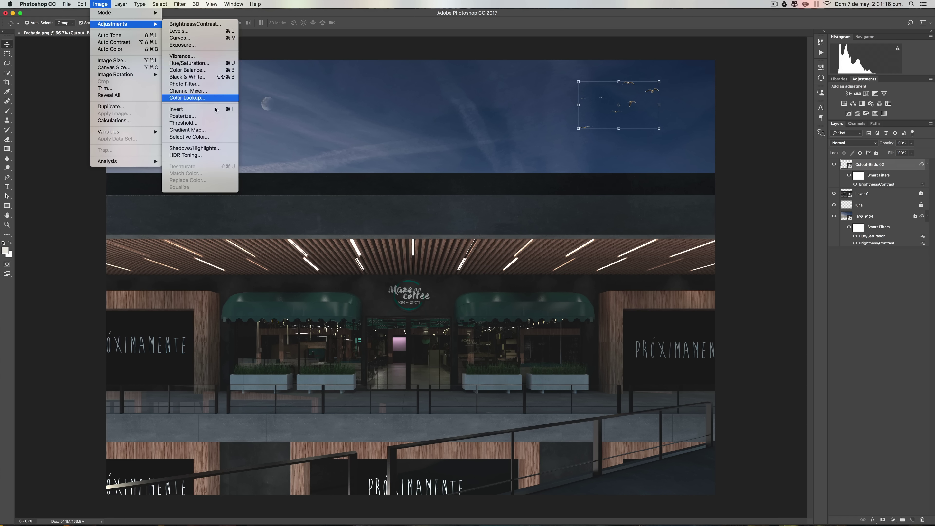
pyautogui.press('Return')
pyautogui.moveTo(450, 261); pyautogui.dragTo(446, 262)
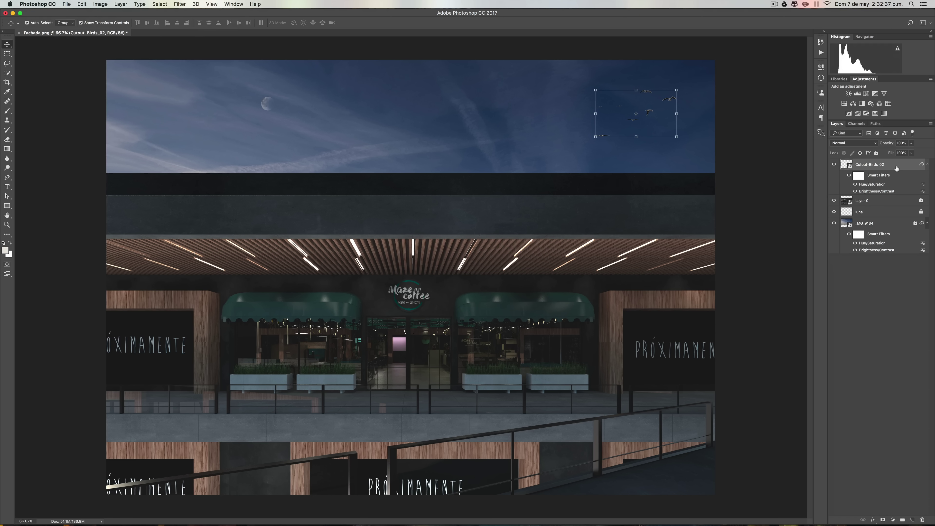
# - Duplicate the bird layer as Cutout-Birds_02 copy and move the copy left
pyautogui.rightClick(896, 167)
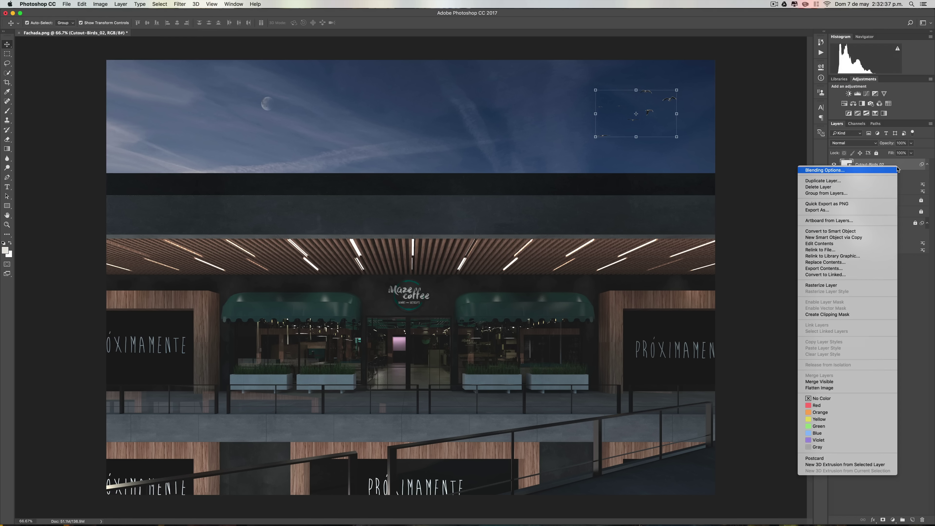
pyautogui.click(822, 180)
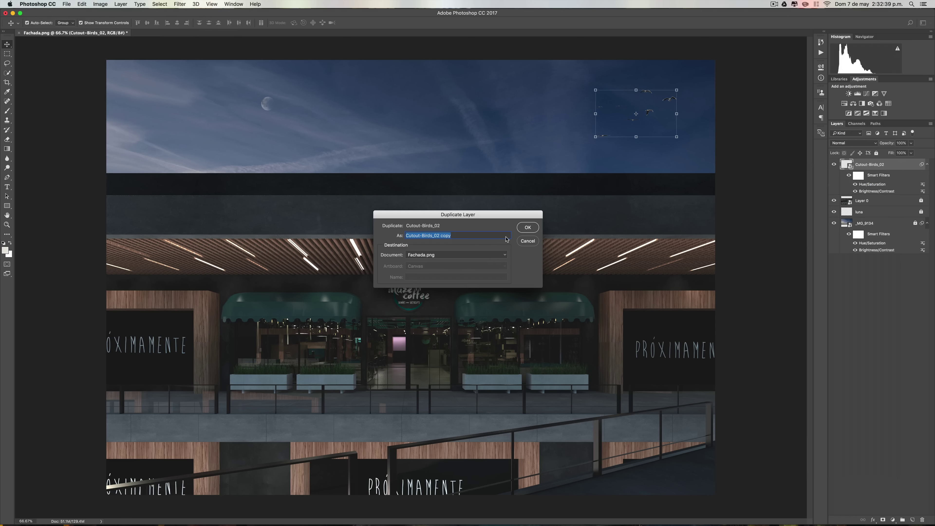
pyautogui.click(527, 227)
pyautogui.moveTo(647, 112)
pyautogui.mouseDown()
pyautogui.moveTo(616, 103)
pyautogui.moveTo(616, 79)
pyautogui.mouseUp()
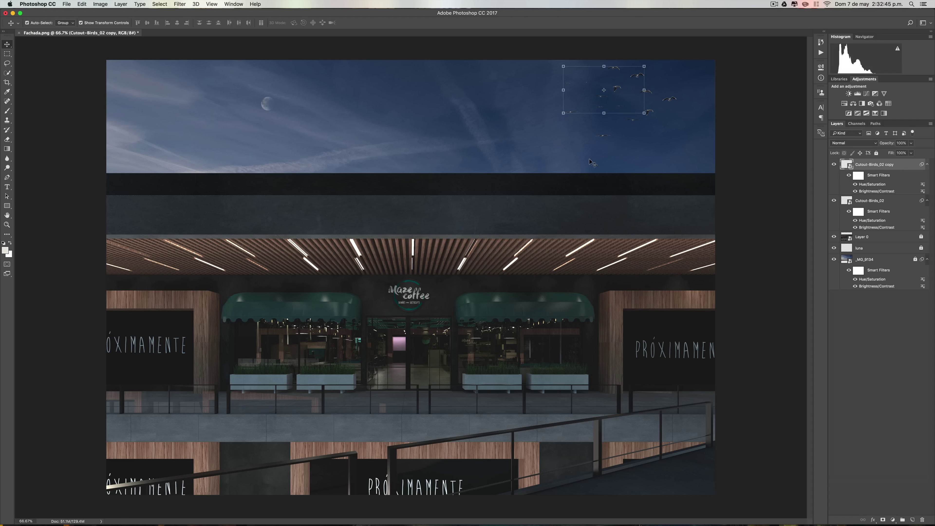
pyautogui.click(643, 66)
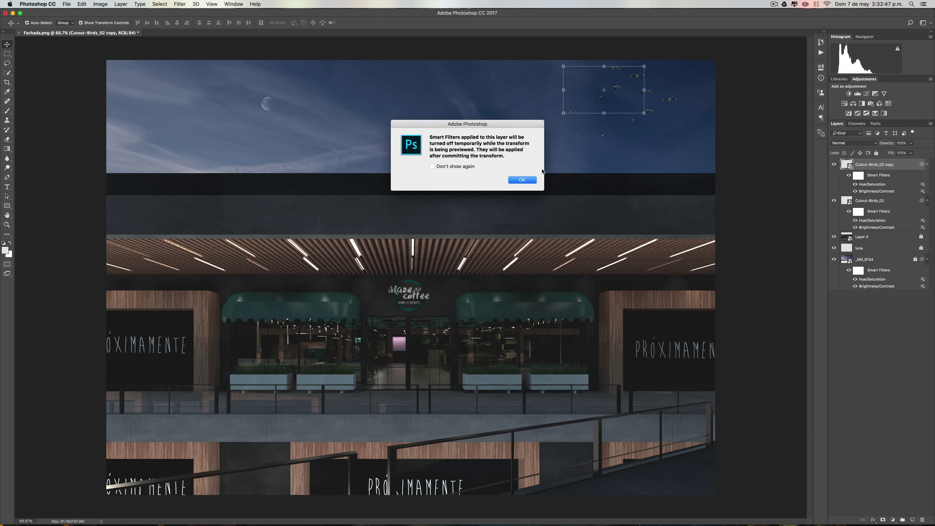
# - Scale the copied flock to about 82%, and move the original flock right and down
pyautogui.press('Return')
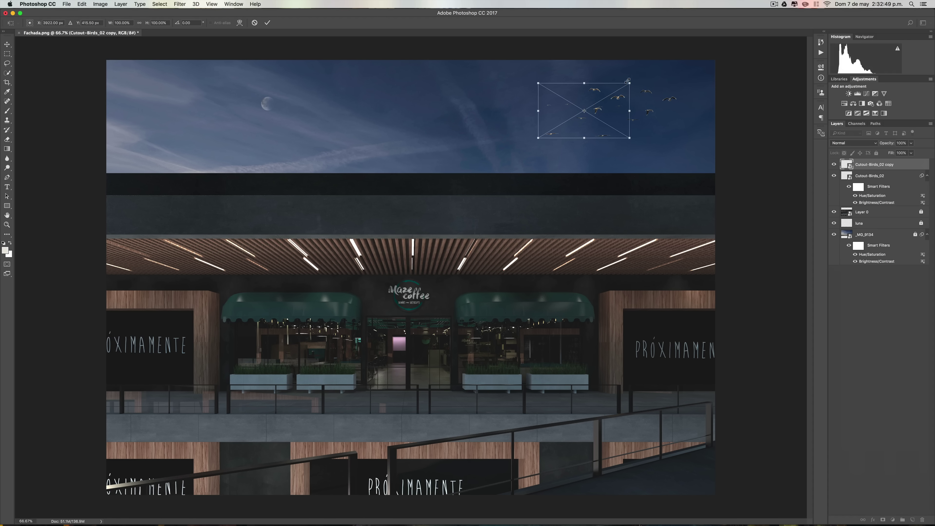
pyautogui.moveTo(630, 83); pyautogui.dragTo(614, 97)
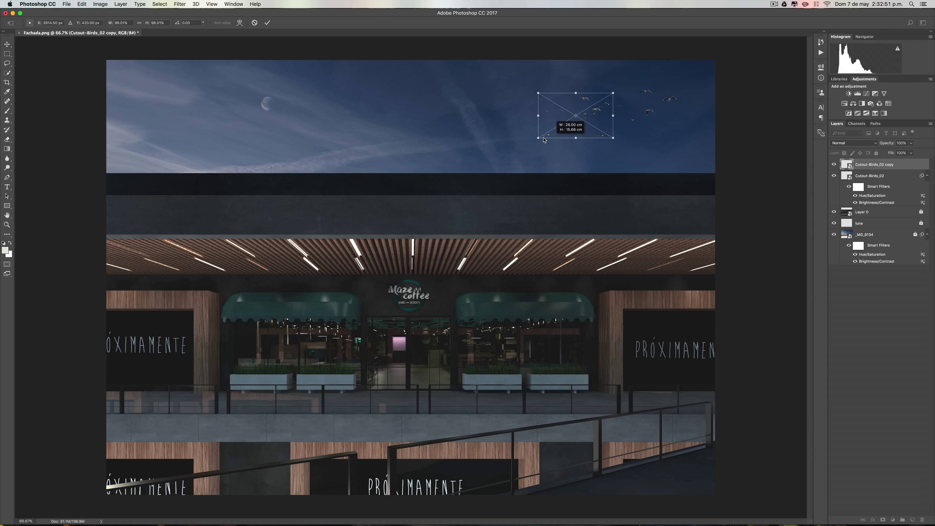
pyautogui.moveTo(556, 135); pyautogui.dragTo(579, 101)
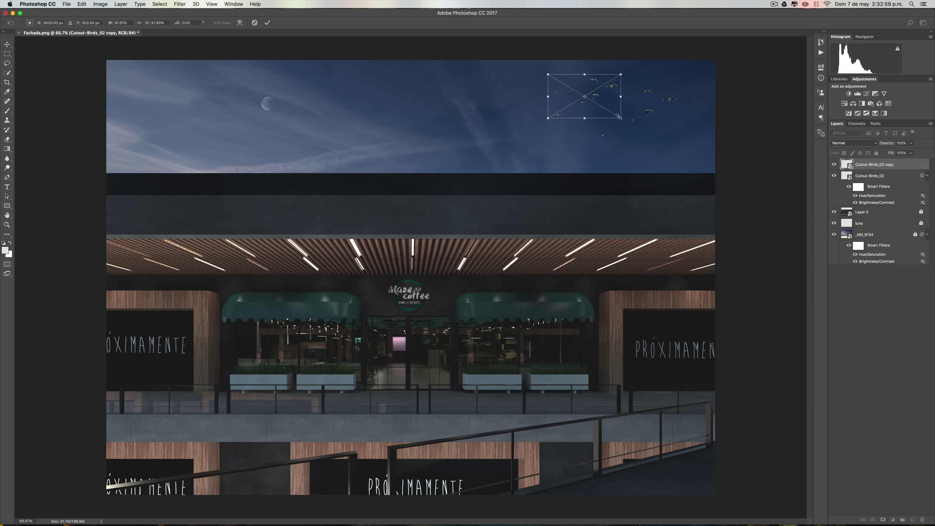
pyautogui.press('Return')
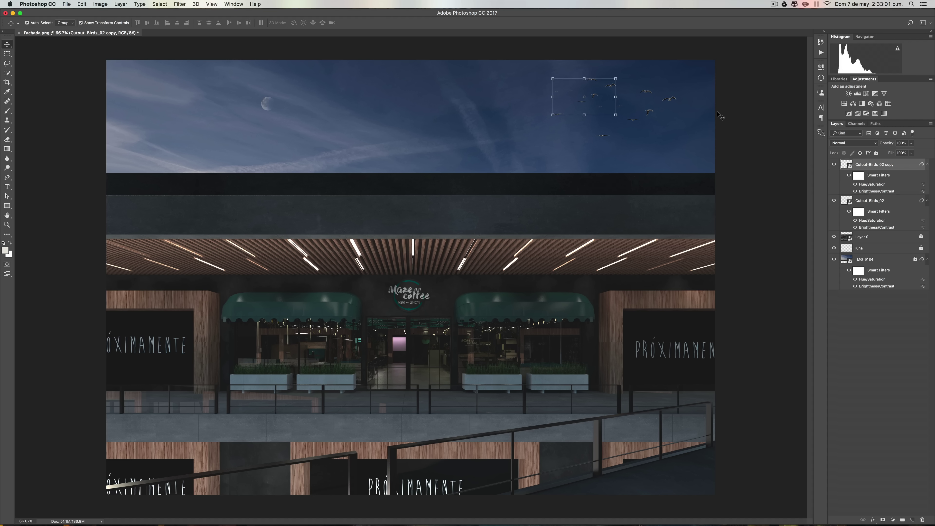
pyautogui.click(721, 96)
pyautogui.moveTo(663, 100); pyautogui.dragTo(669, 107)
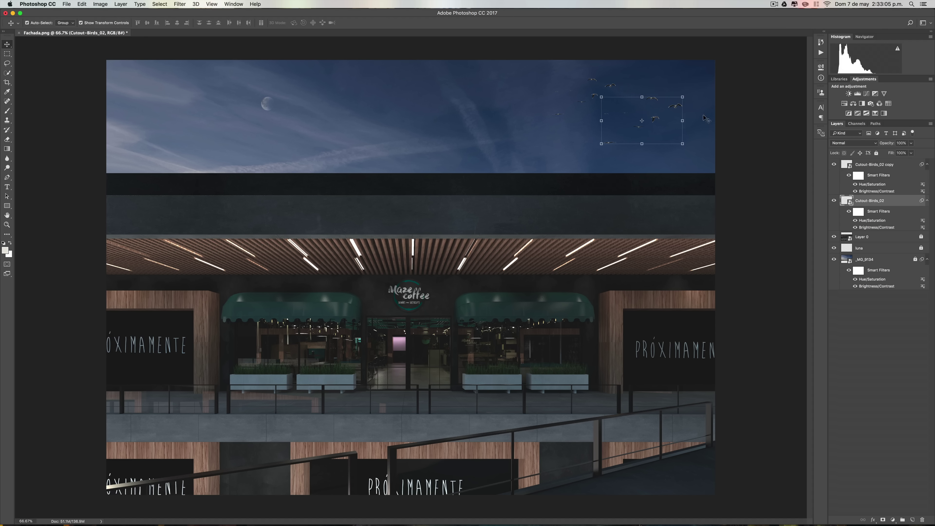
pyautogui.click(622, 106)
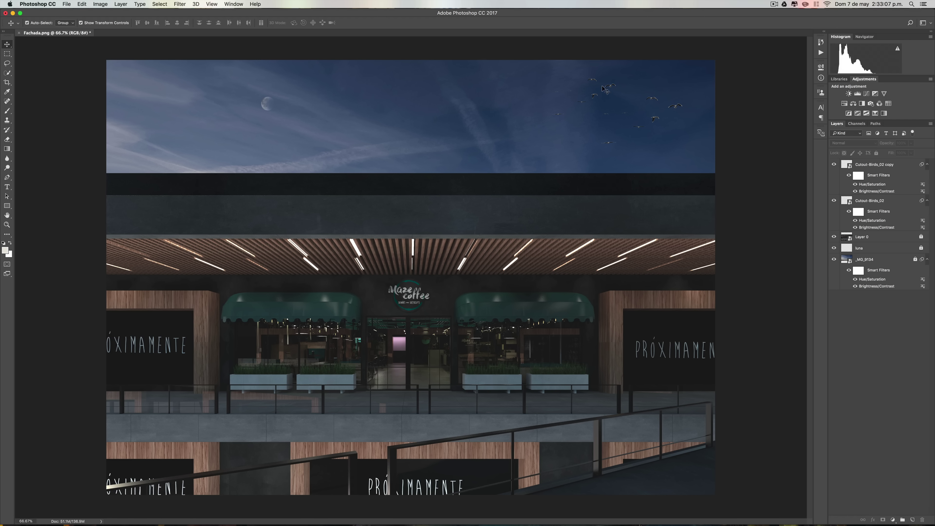
# - Shrink the copied flock further to about 75% and commit
pyautogui.click(610, 87)
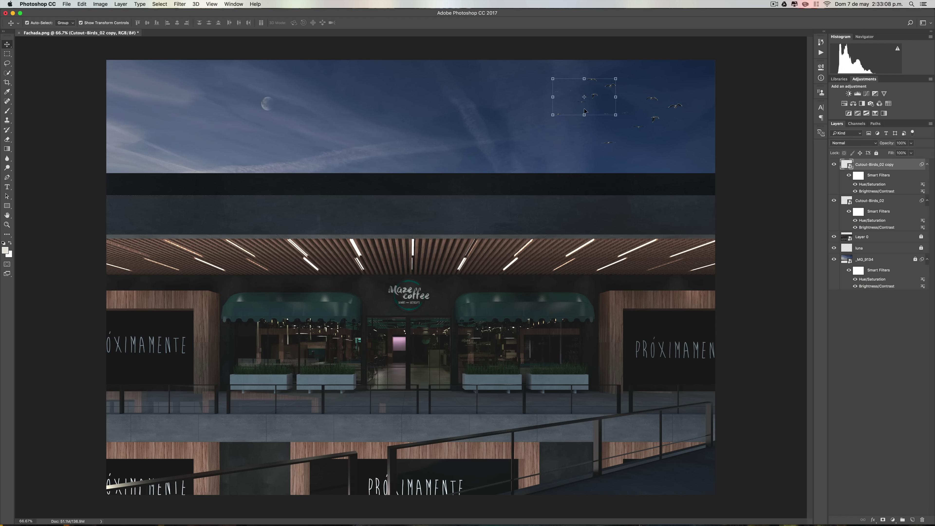
pyautogui.click(617, 76)
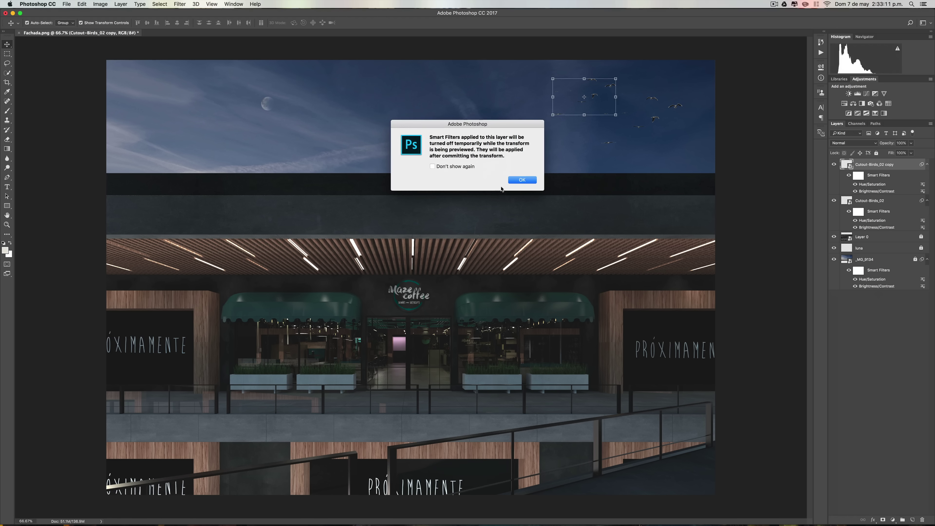
pyautogui.click(522, 180)
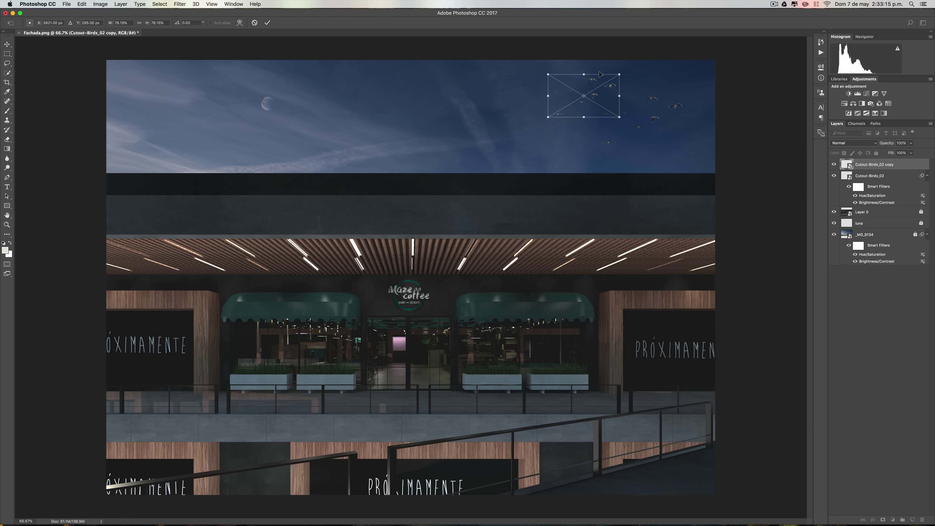
pyautogui.moveTo(618, 77); pyautogui.dragTo(608, 90)
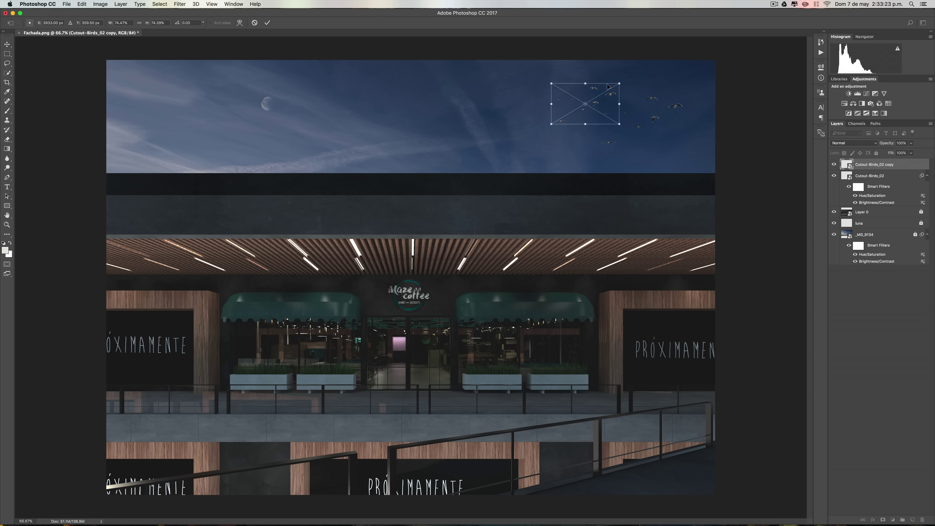
pyautogui.press('Return')
pyautogui.hotkey('alt', '[')
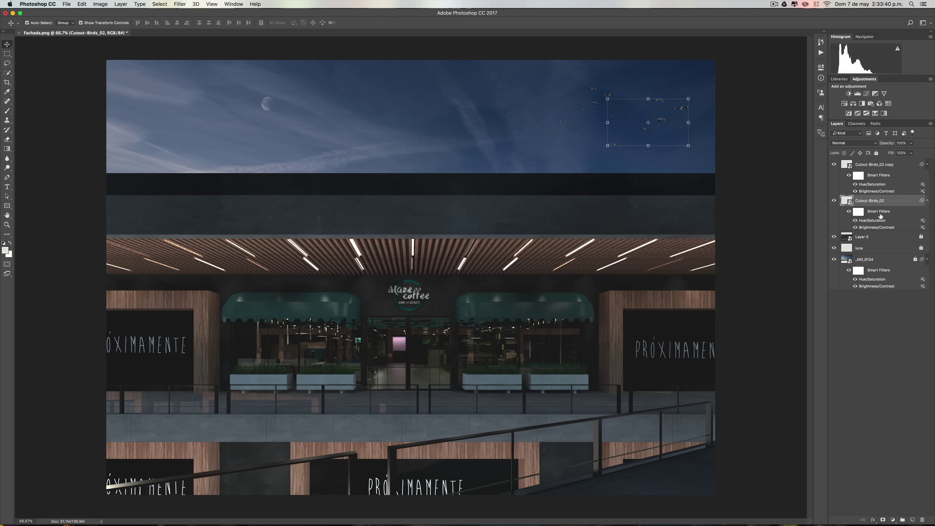
# - Combine both bird layers into one smart object
pyautogui.keyDown('shift'); pyautogui.click(900, 163); pyautogui.keyUp('shift')
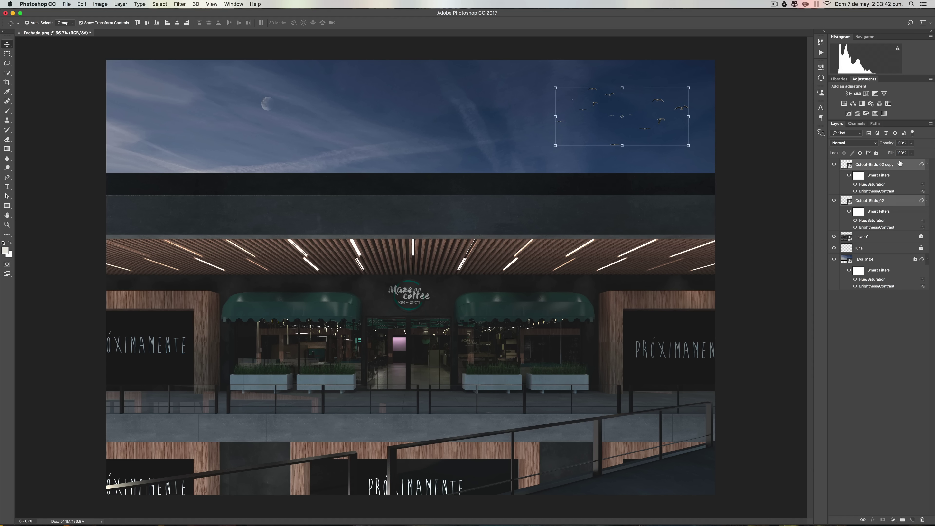
pyautogui.rightClick(900, 164)
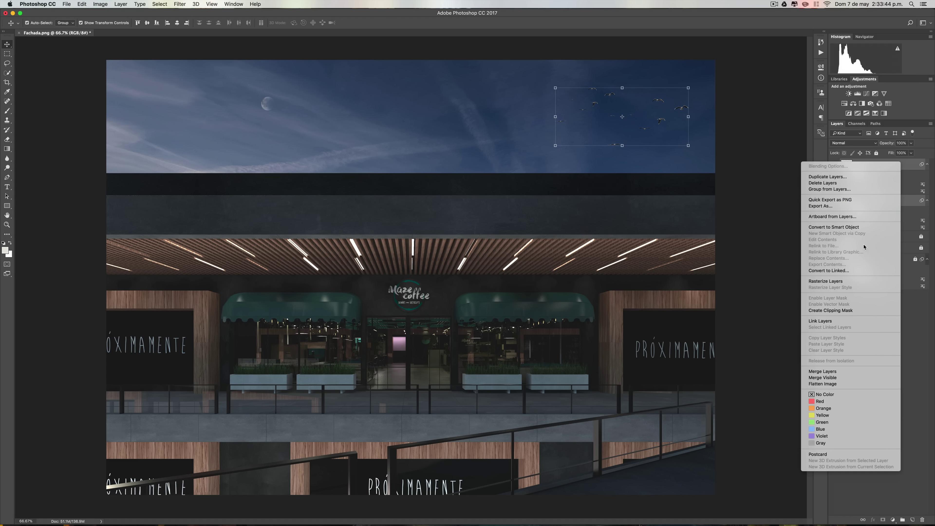
pyautogui.click(842, 227)
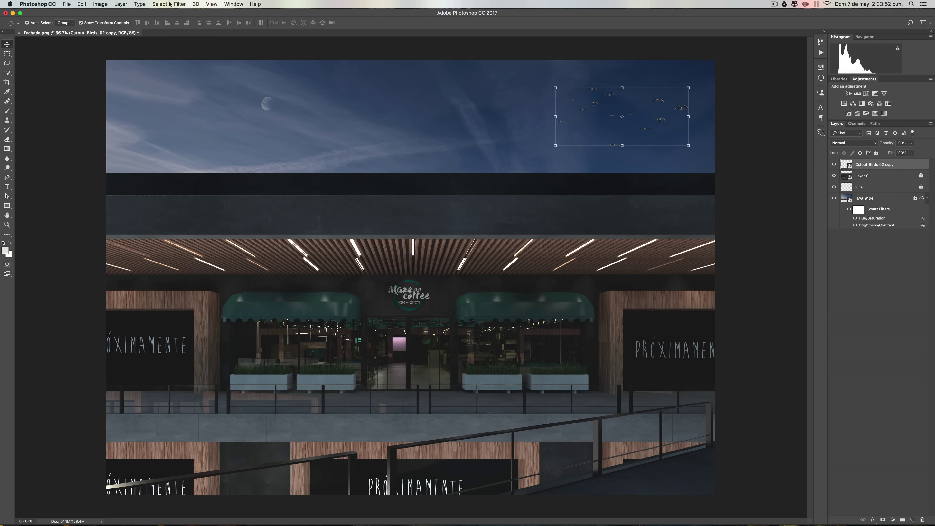
# - Apply a Motion Blur with distance 34 to the birds
pyautogui.click(179, 4)
pyautogui.moveTo(216, 90)
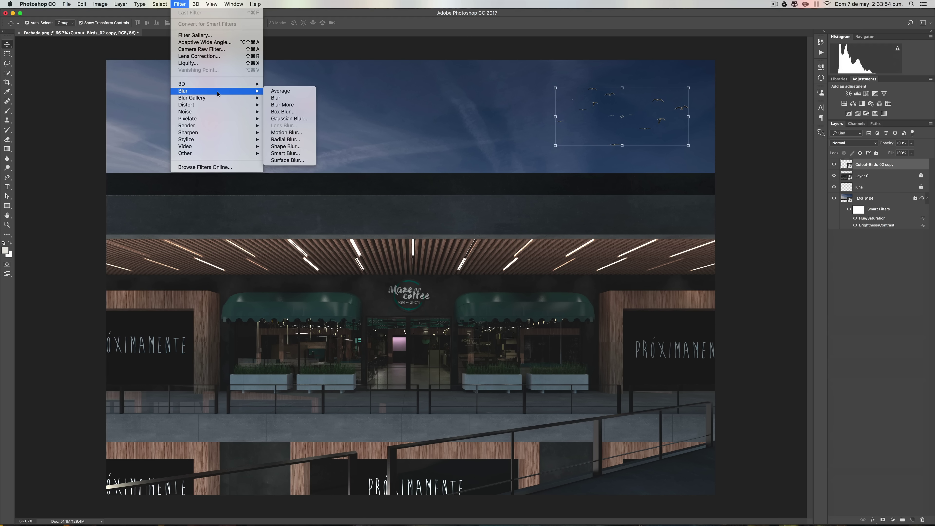
pyautogui.click(305, 136)
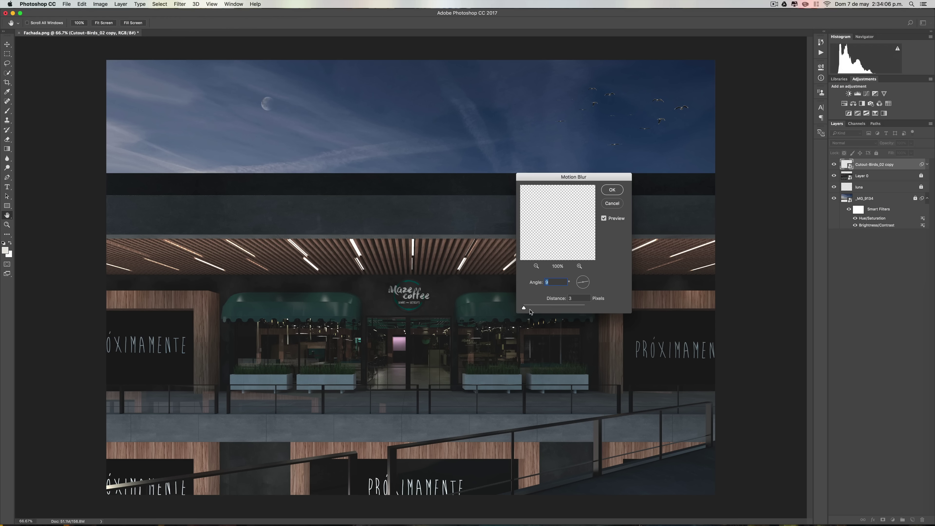
pyautogui.moveTo(530, 308); pyautogui.dragTo(574, 307)
pyautogui.moveTo(532, 308); pyautogui.dragTo(527, 309)
pyautogui.moveTo(528, 308); pyautogui.dragTo(523, 307)
pyautogui.click(535, 308)
pyautogui.moveTo(535, 307); pyautogui.dragTo(530, 309)
pyautogui.click(604, 190)
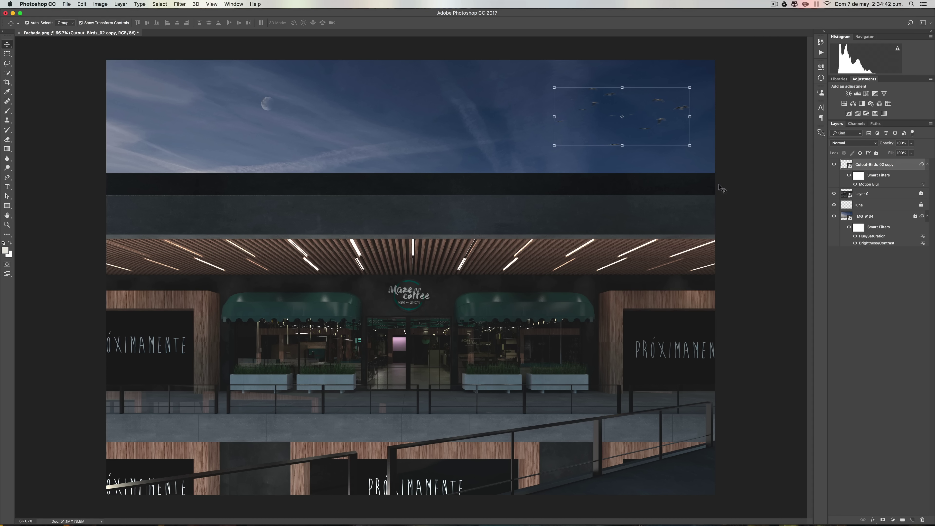
pyautogui.click(755, 148)
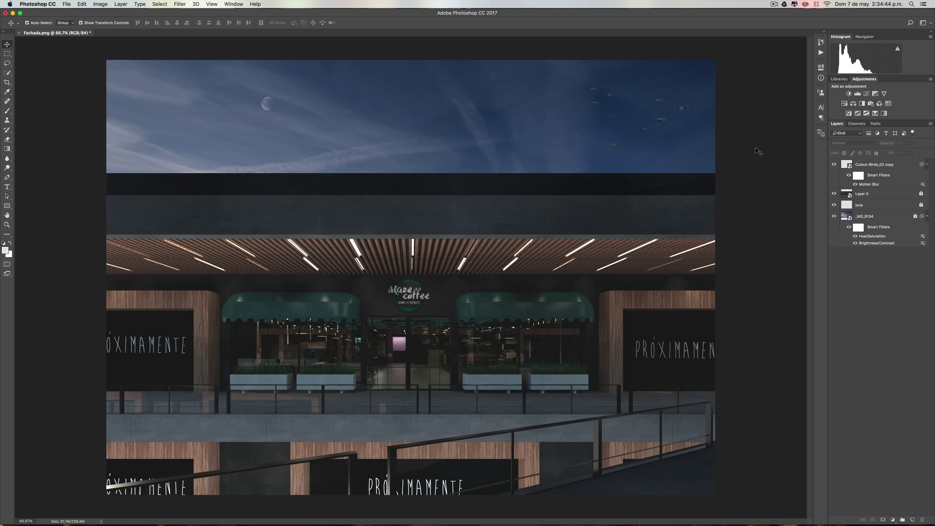
# - Lock all on the blurred Cutout-Birds_02 copy layer and deselect it
pyautogui.click(891, 163)
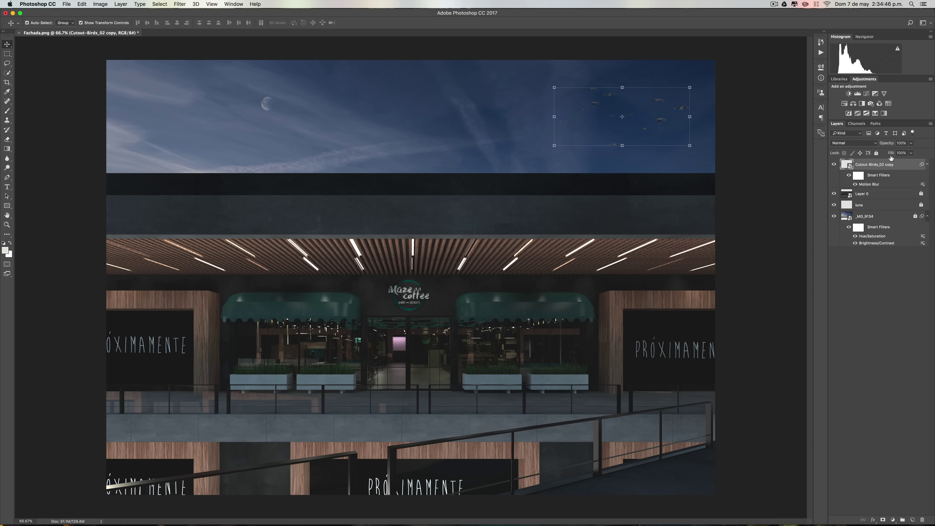
pyautogui.click(876, 153)
pyautogui.click(778, 226)
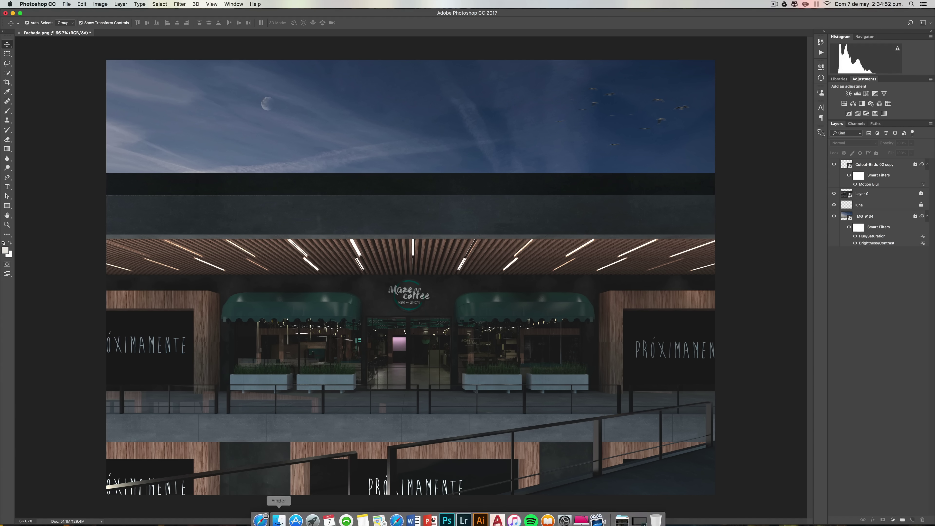
pyautogui.moveTo(278, 515)
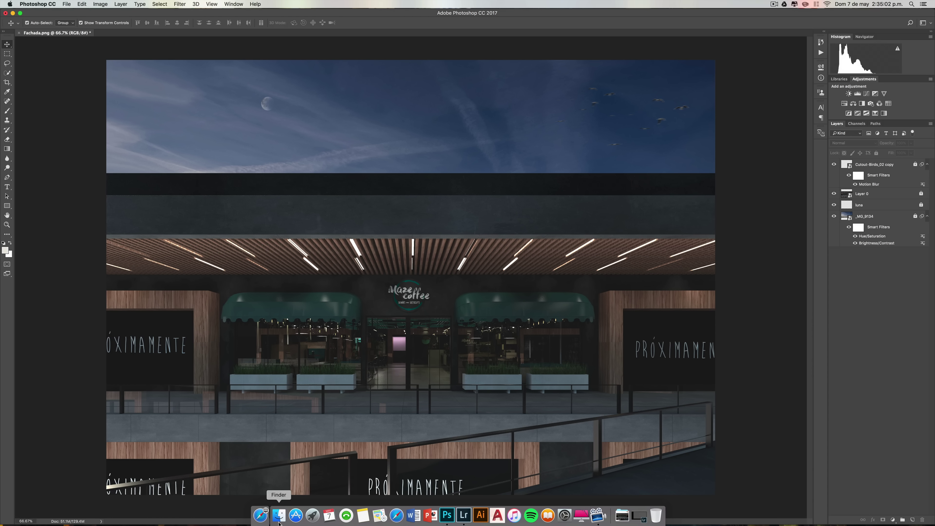
# - Browse the People folder cutouts and select e_coffee_standing_1600.png
pyautogui.click(279, 516)
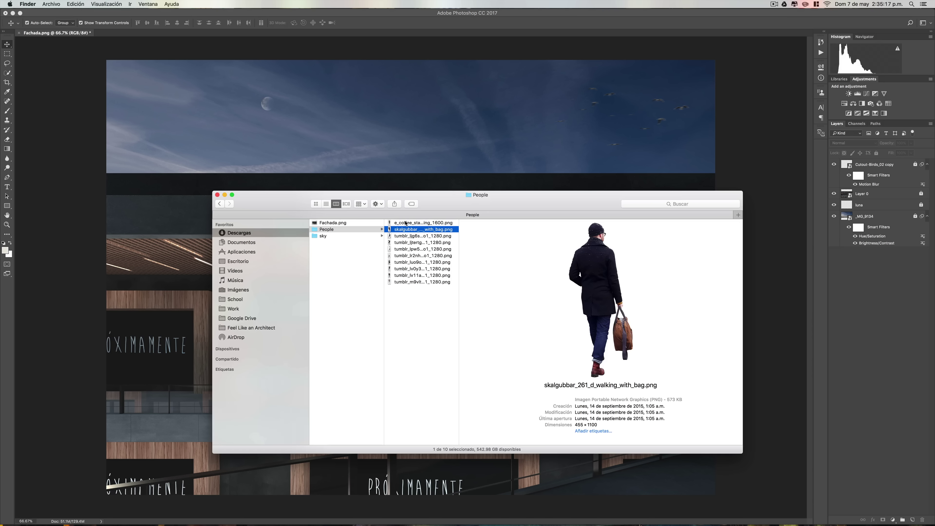
pyautogui.click(409, 242)
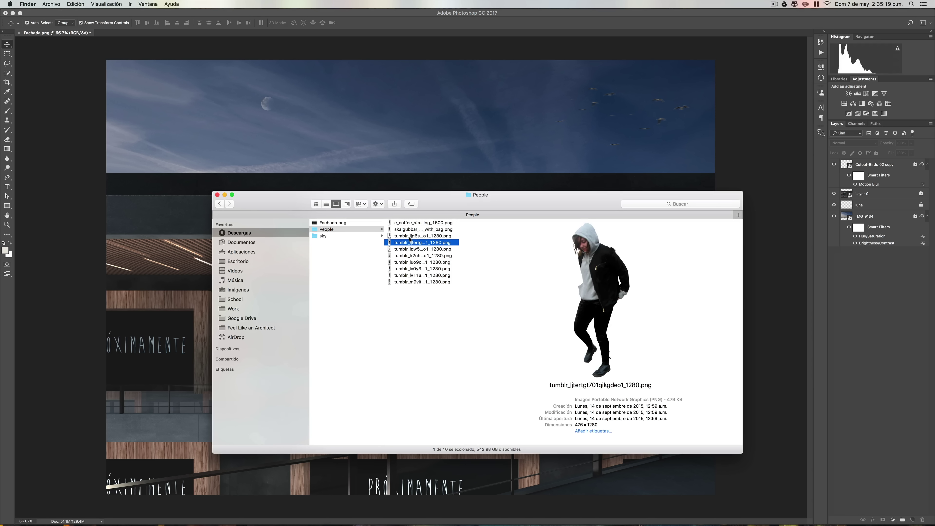
pyautogui.click(413, 229)
pyautogui.click(412, 255)
pyautogui.press('Down')
pyautogui.press('Down')
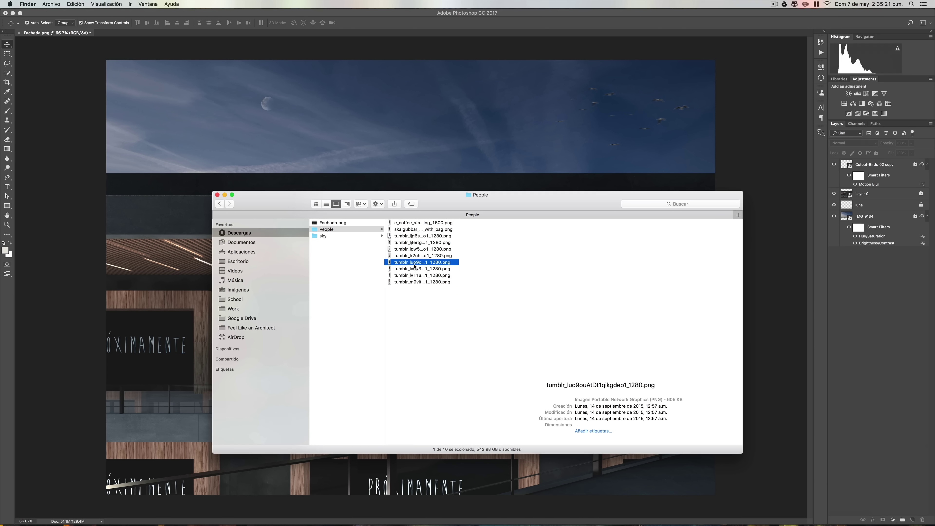
pyautogui.press('Down')
pyautogui.click(413, 224)
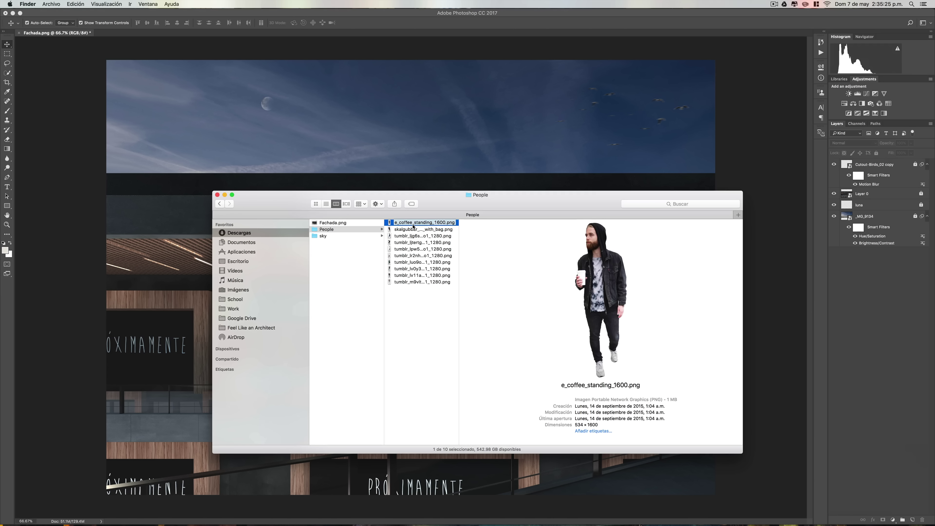
# - Place e_coffee_standing_1600 as a new layer at the café entrance, scaled to about 75.6%
pyautogui.moveTo(423, 223); pyautogui.dragTo(234, 329)
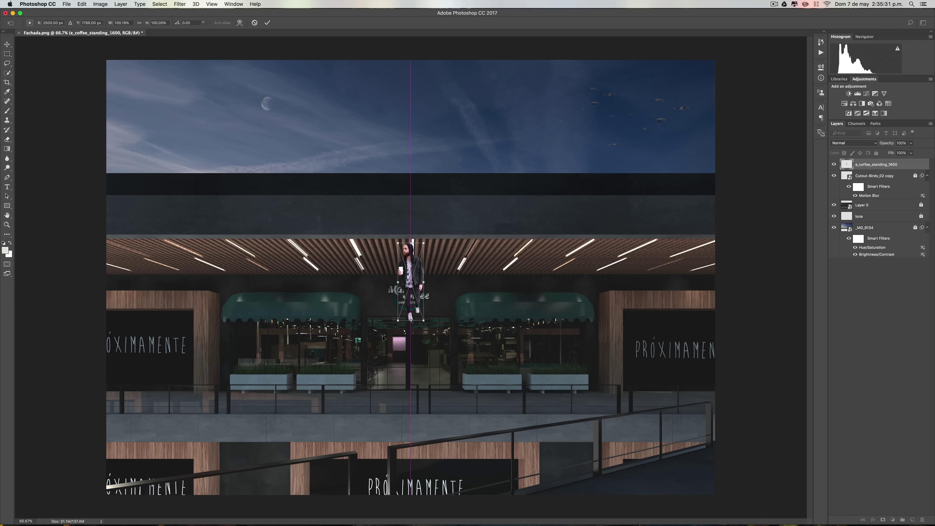
pyautogui.moveTo(416, 269); pyautogui.dragTo(391, 343)
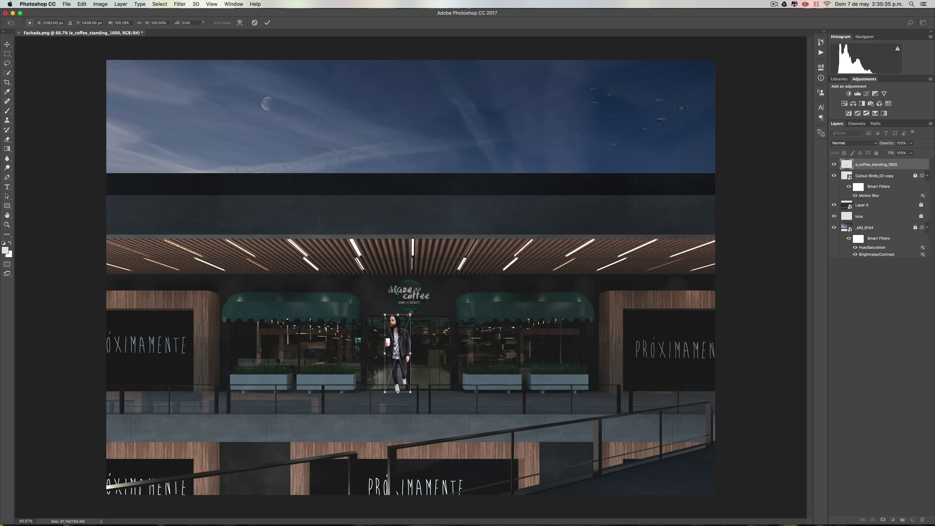
pyautogui.moveTo(411, 314); pyautogui.dragTo(400, 346)
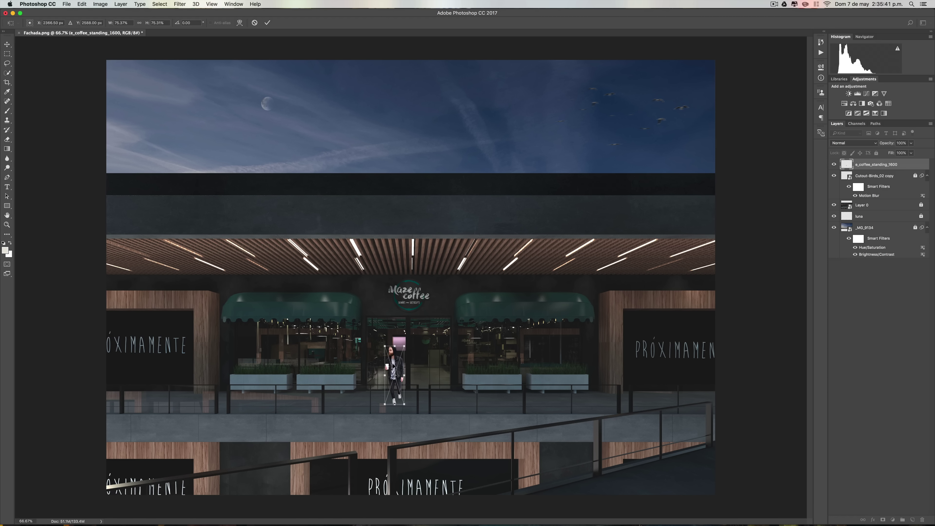
# - Zoom to 200% and shrink the coffee man toward a realistic height at the doorway
pyautogui.scroll(2, 393, 365)
pyautogui.scroll(1, 393, 366)
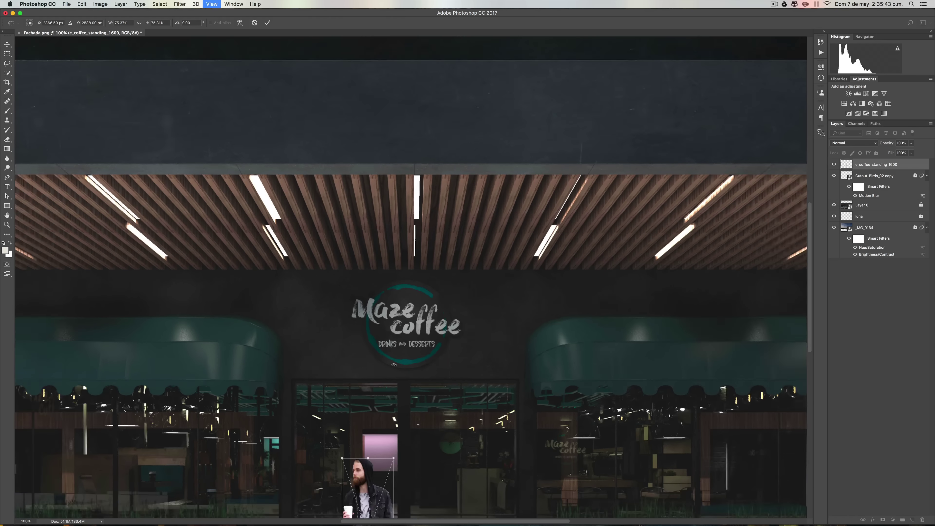
pyautogui.scroll(1, 394, 366)
pyautogui.scroll(1, 394, 364)
pyautogui.scroll(-2, 394, 364)
pyautogui.scroll(-1, 394, 364)
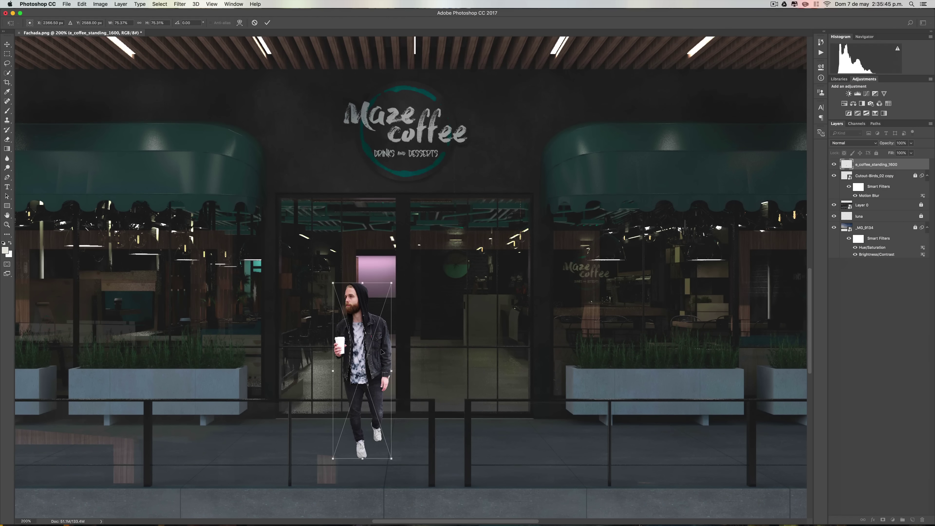
pyautogui.moveTo(368, 340); pyautogui.dragTo(367, 336)
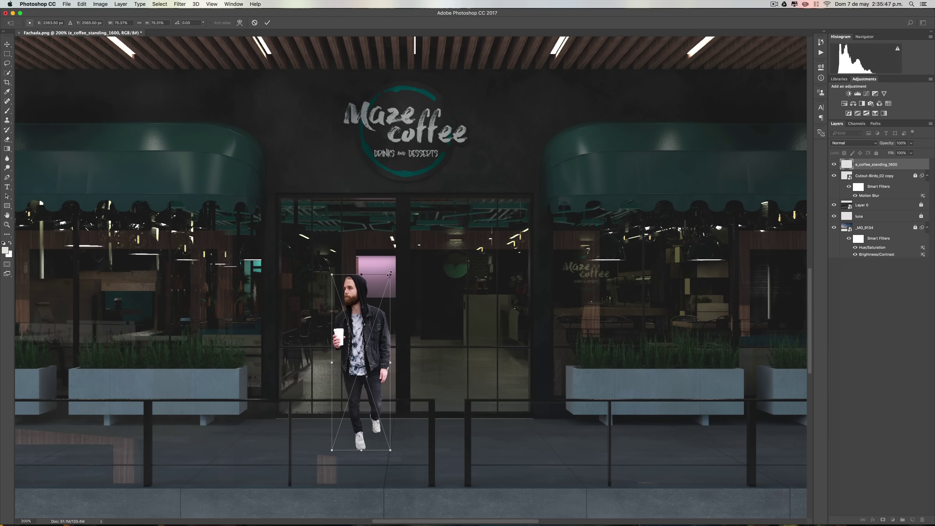
pyautogui.moveTo(391, 274); pyautogui.dragTo(381, 290)
pyautogui.moveTo(359, 344); pyautogui.dragTo(361, 332)
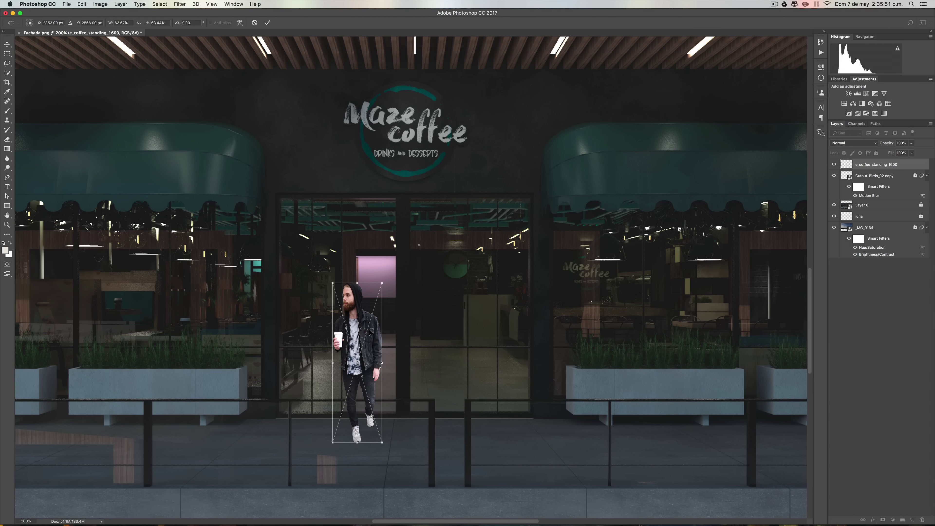
pyautogui.moveTo(329, 439); pyautogui.dragTo(330, 437)
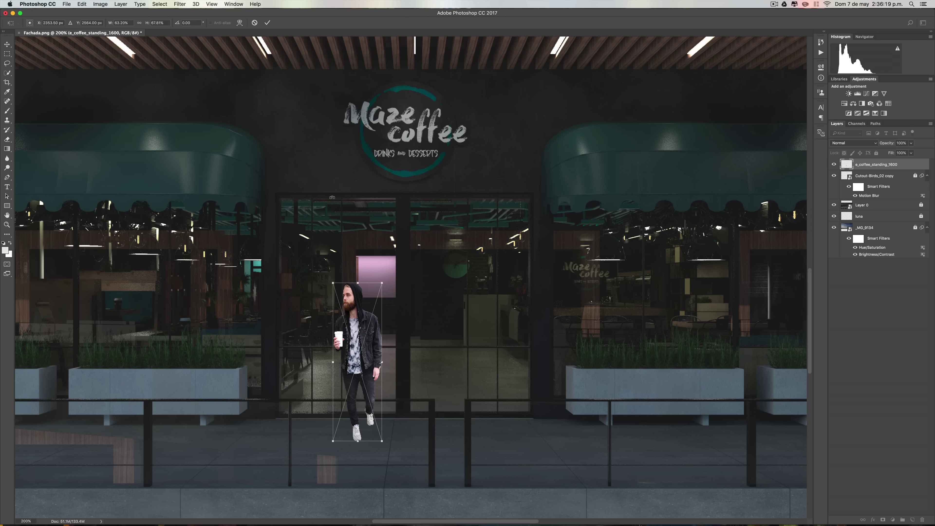
# - Fine-tune the man to roughly two-thirds size in the doorway behind the railing and commit
pyautogui.moveTo(364, 317); pyautogui.dragTo(364, 314)
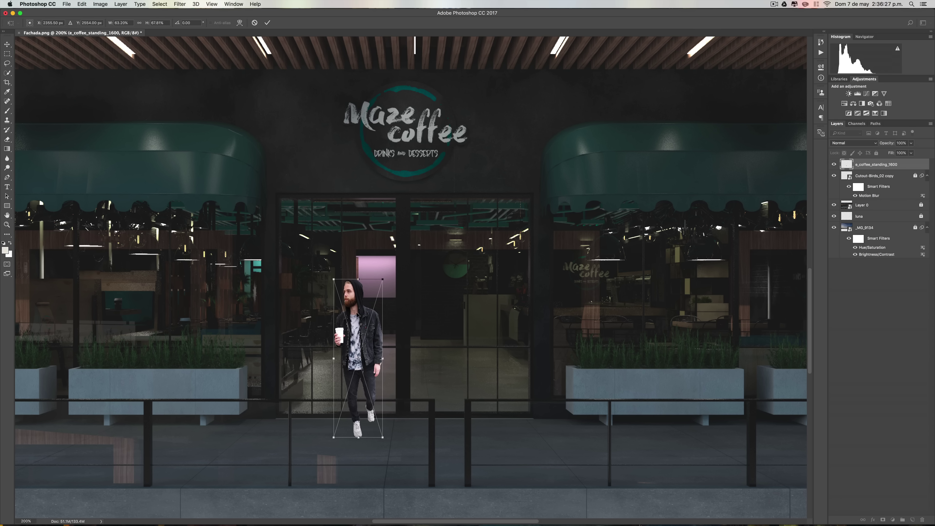
pyautogui.moveTo(360, 344); pyautogui.dragTo(360, 337)
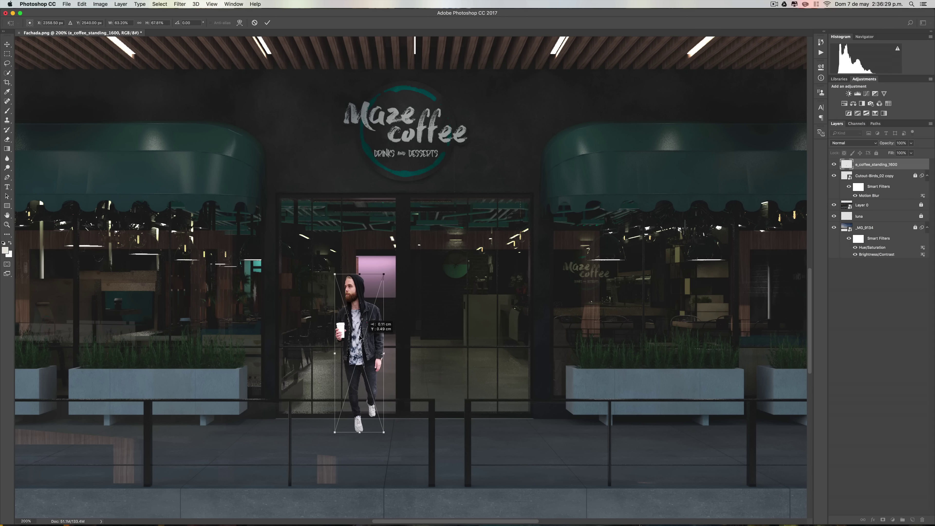
pyautogui.moveTo(383, 279); pyautogui.dragTo(378, 294)
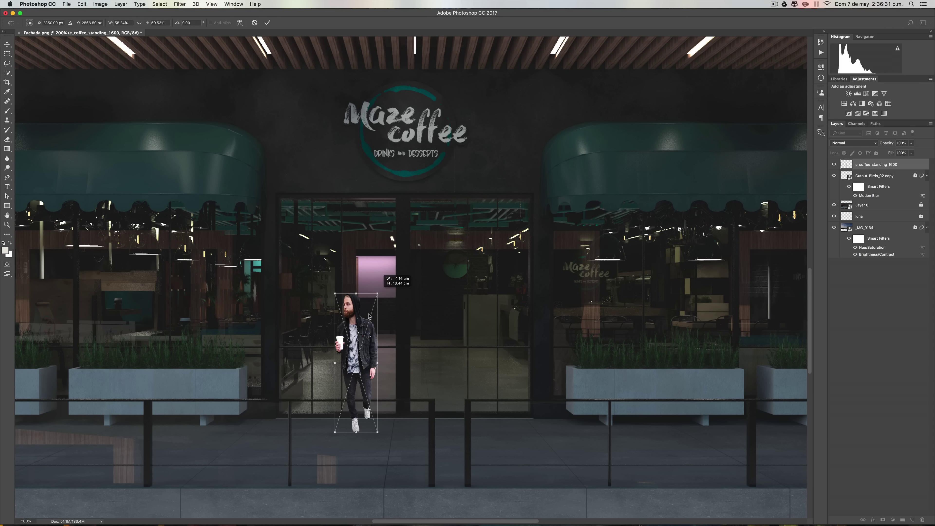
pyautogui.moveTo(360, 330); pyautogui.dragTo(363, 312)
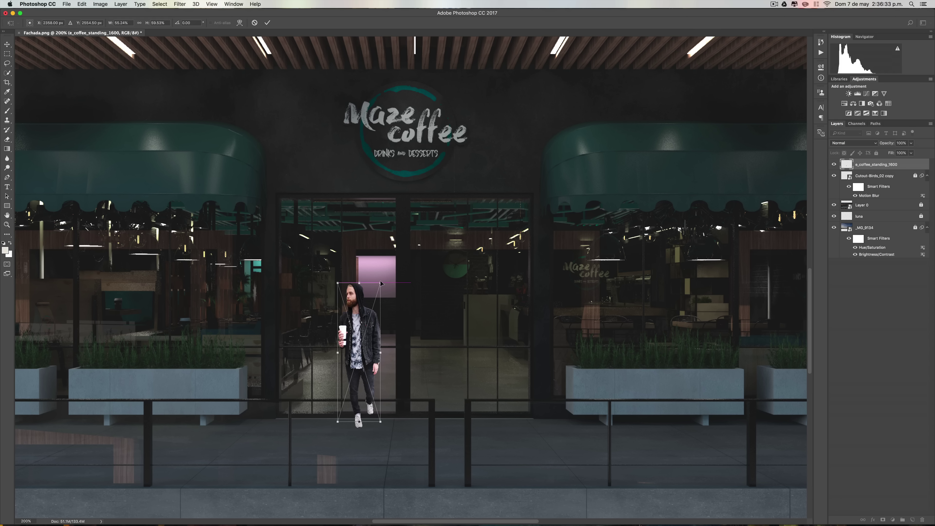
pyautogui.moveTo(380, 281); pyautogui.dragTo(380, 286)
pyautogui.moveTo(380, 419); pyautogui.dragTo(384, 435)
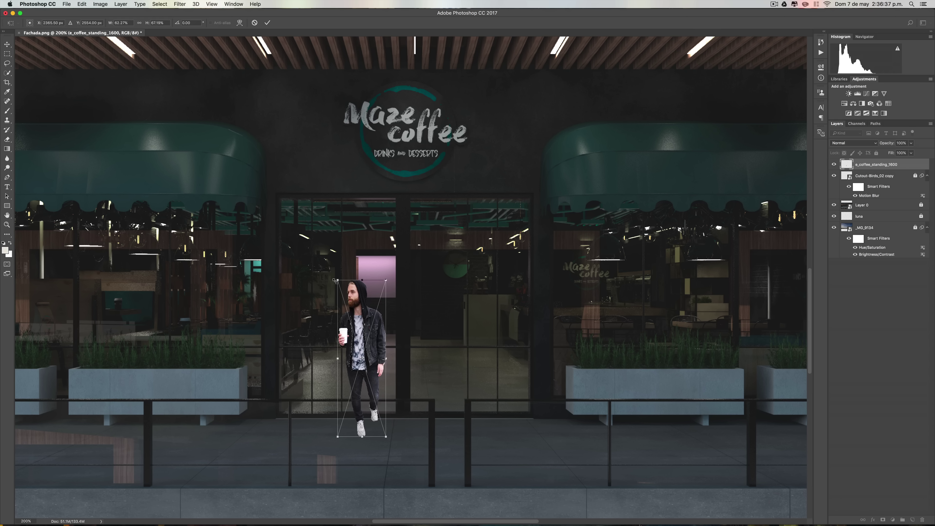
pyautogui.moveTo(338, 280); pyautogui.dragTo(338, 278)
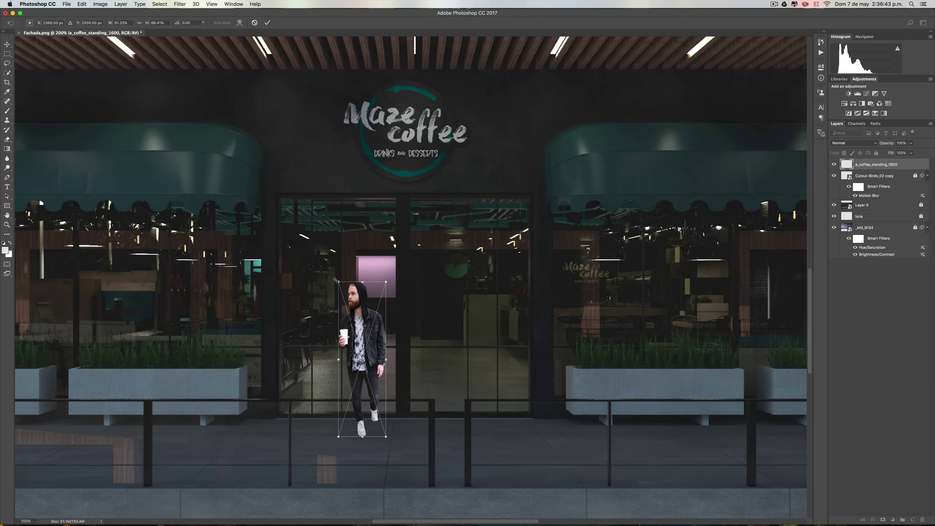
pyautogui.moveTo(339, 279); pyautogui.dragTo(332, 274)
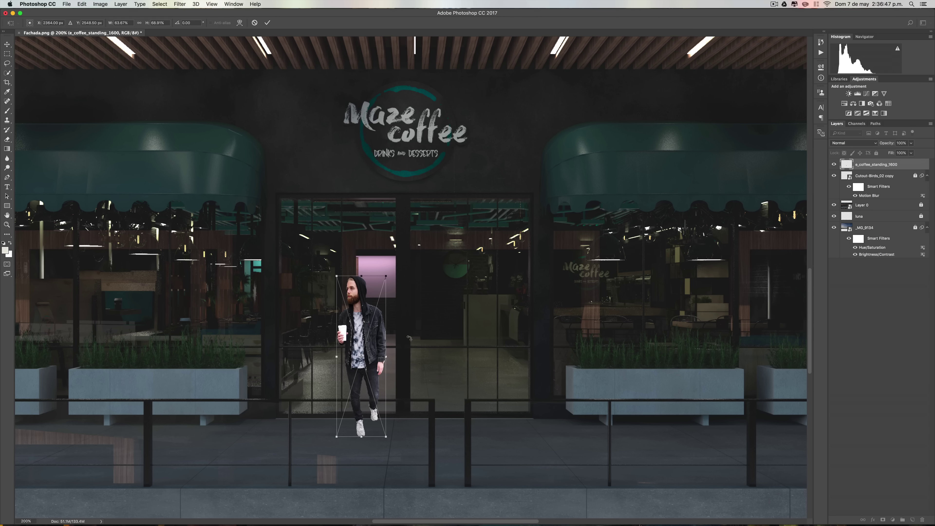
pyautogui.press('Return')
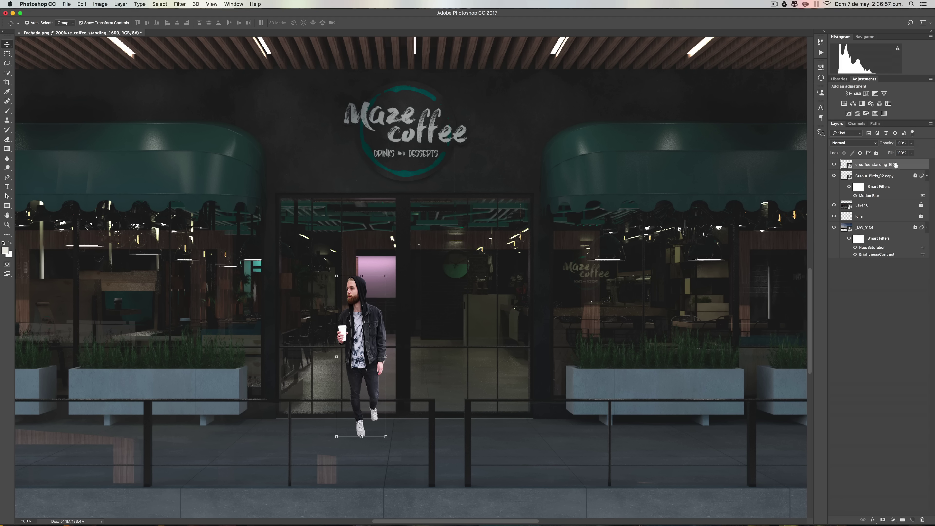
# - Distort the man cut-out's top corners to match the storefront perspective
pyautogui.rightClick(911, 165)
pyautogui.click(370, 303)
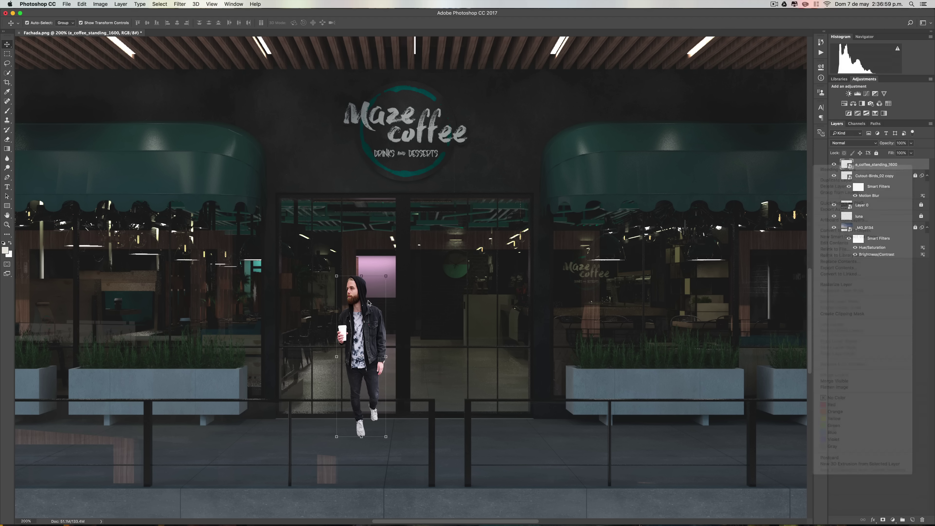
pyautogui.hotkey('ctrl', 't')
pyautogui.rightClick(388, 275)
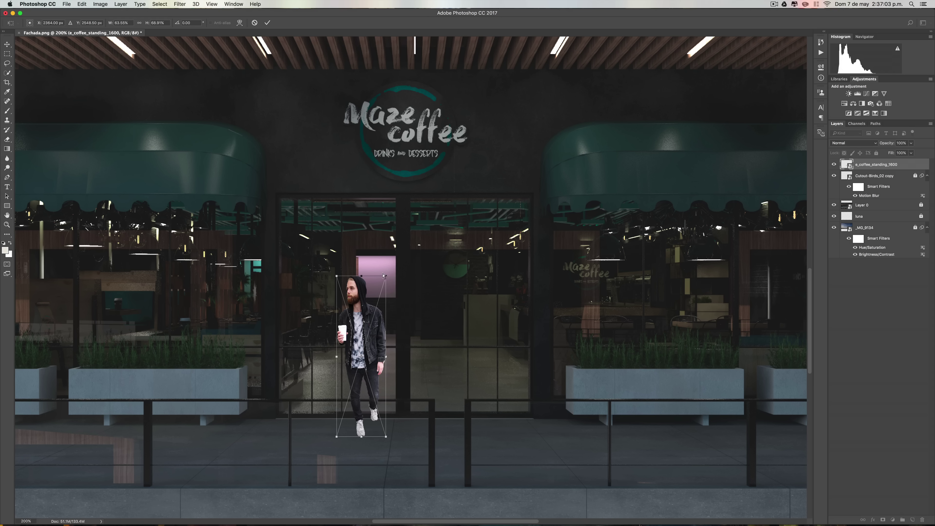
pyautogui.moveTo(384, 275); pyautogui.dragTo(379, 277)
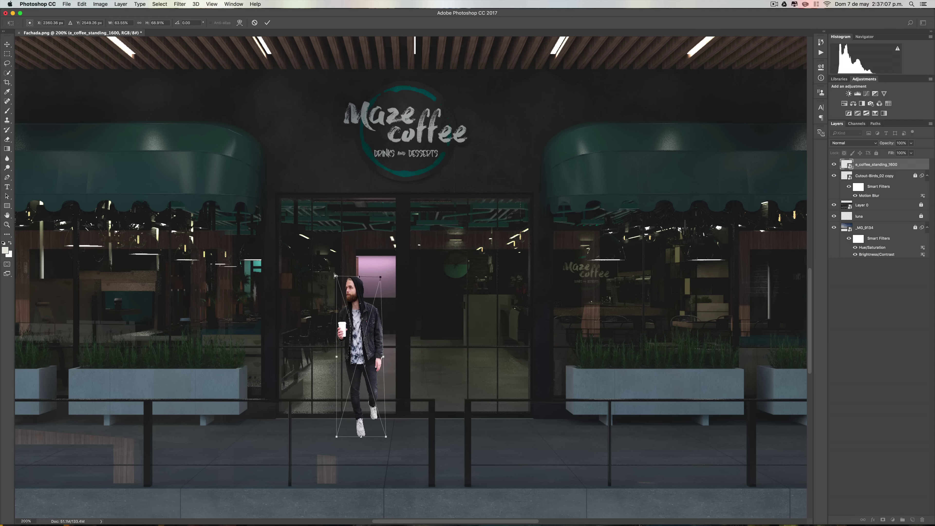
pyautogui.moveTo(336, 276); pyautogui.dragTo(340, 279)
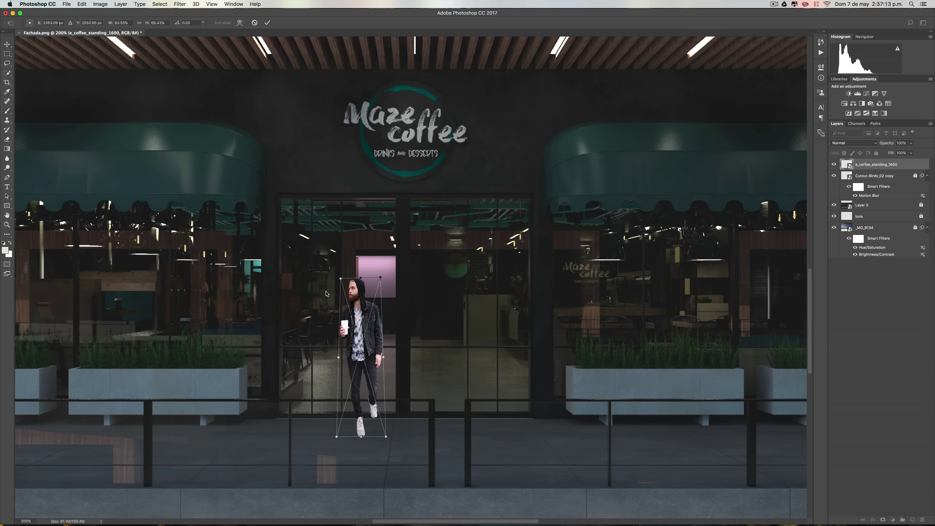
pyautogui.moveTo(377, 277); pyautogui.dragTo(381, 277)
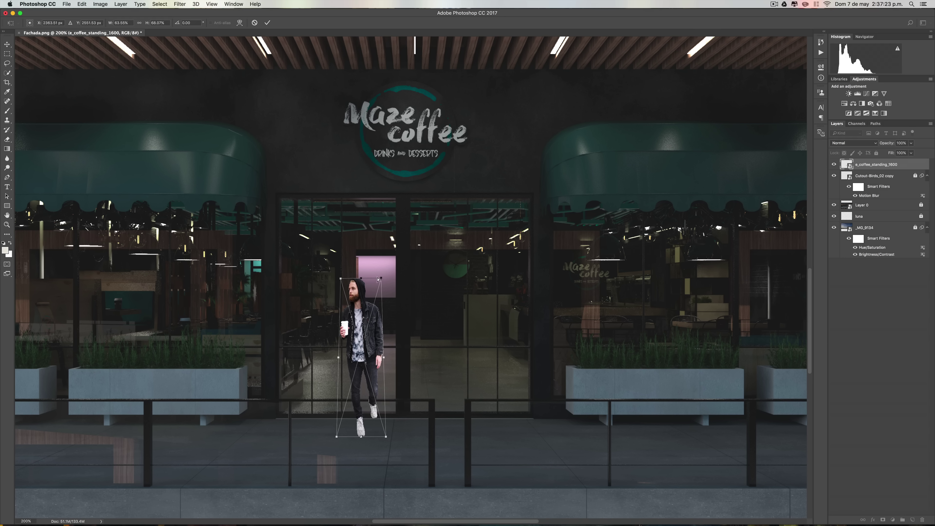
pyautogui.moveTo(377, 278); pyautogui.dragTo(376, 278)
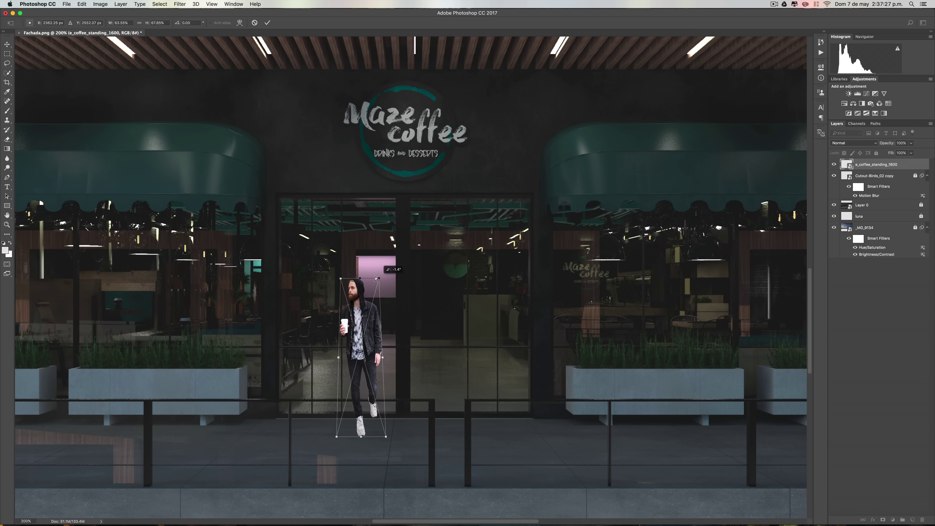
pyautogui.moveTo(376, 277); pyautogui.dragTo(336, 276)
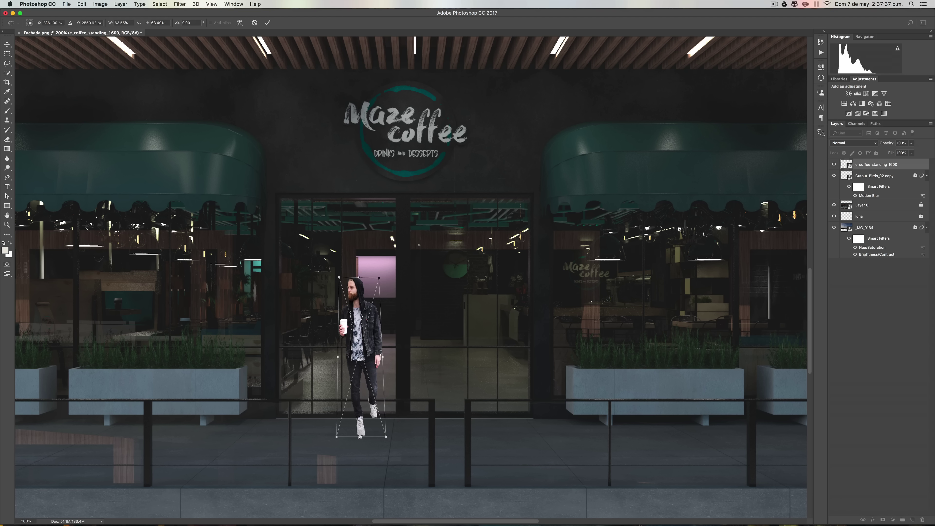
# - Shorten the man slightly from the bottom, apply the transform, and move him down about 16 px
pyautogui.moveTo(360, 437); pyautogui.dragTo(359, 426)
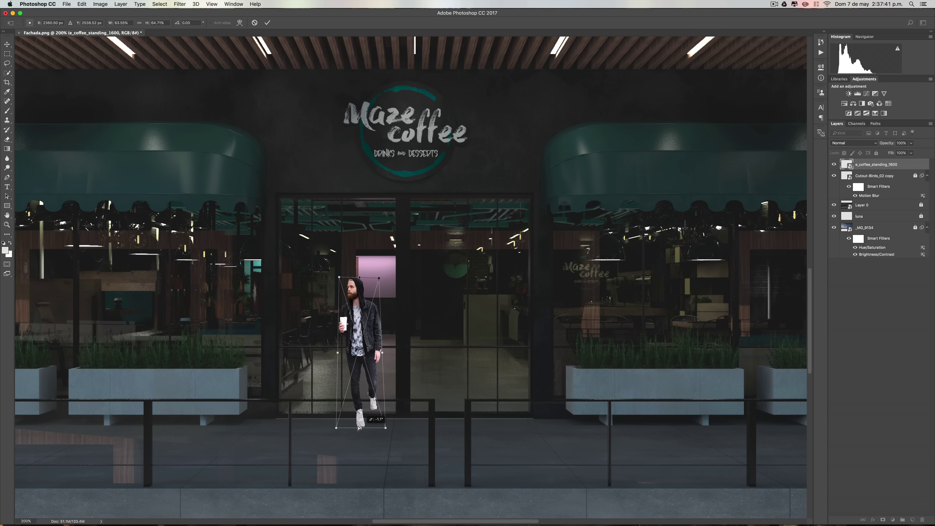
pyautogui.press('Return')
pyautogui.moveTo(367, 341); pyautogui.dragTo(367, 351)
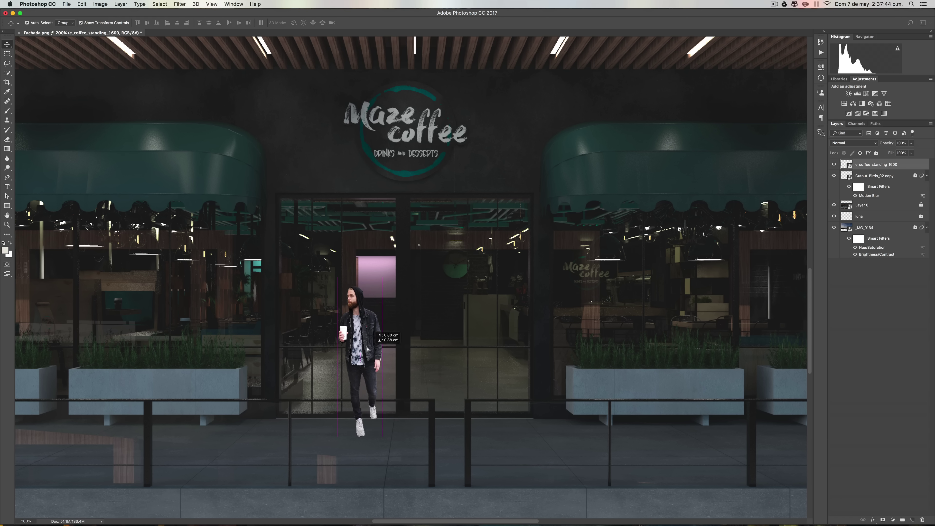
# - Scale the man up slightly from the top-left and move him down about 10 px
pyautogui.click(257, 331)
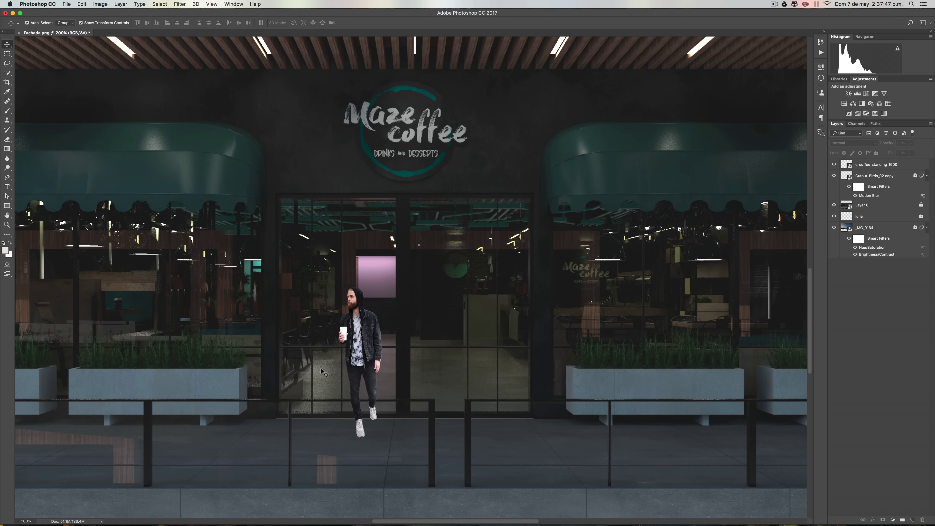
pyautogui.click(352, 310)
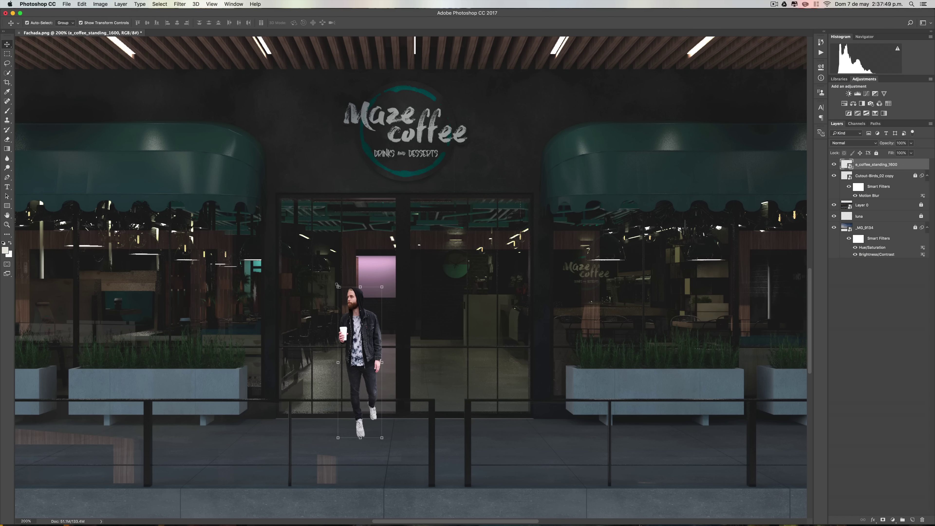
pyautogui.moveTo(337, 286); pyautogui.dragTo(335, 278)
pyautogui.click(315, 429)
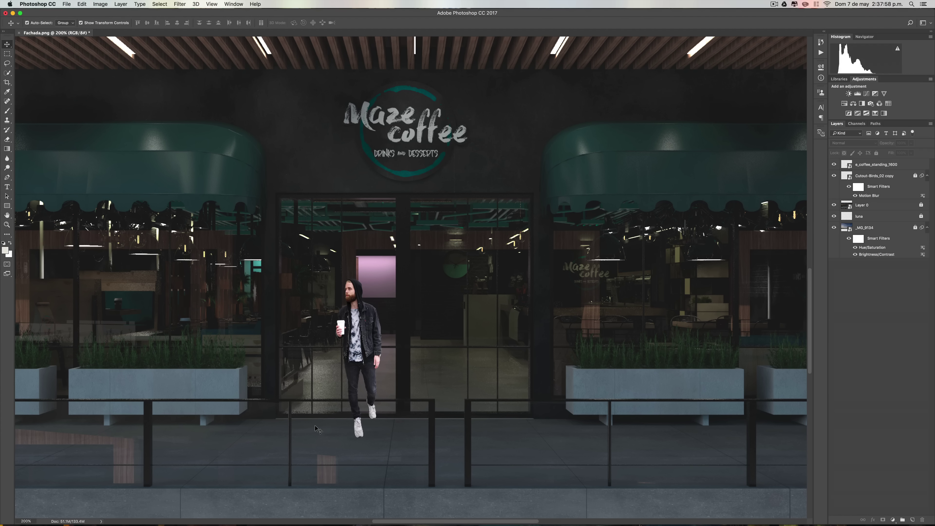
pyautogui.click(361, 330)
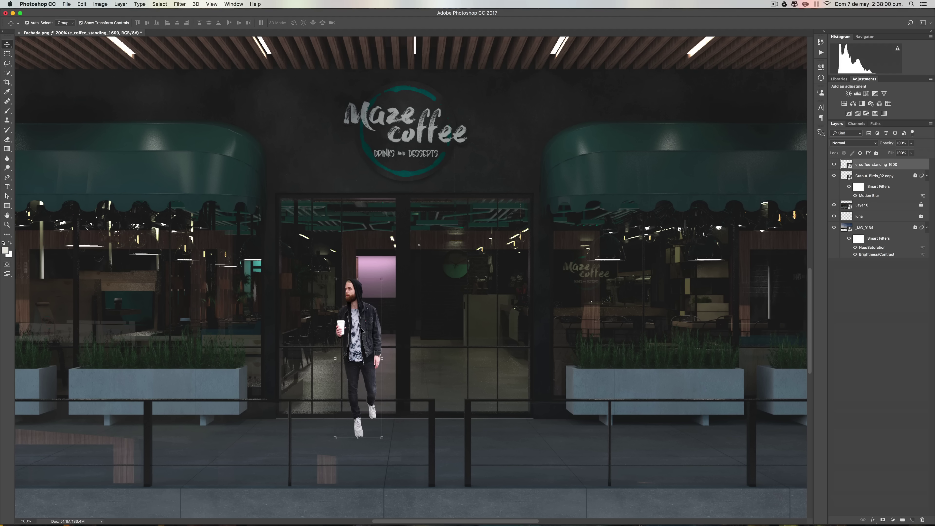
pyautogui.click(314, 444)
pyautogui.click(357, 327)
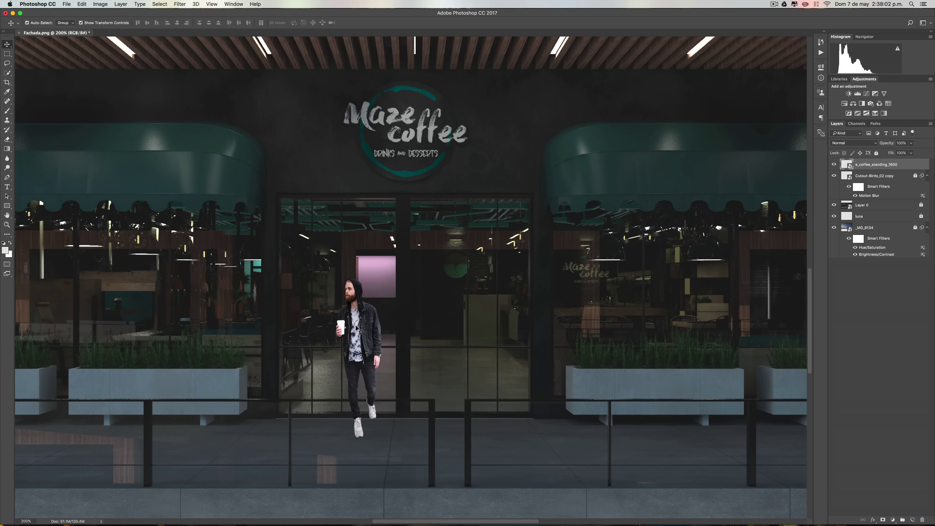
pyautogui.moveTo(356, 327); pyautogui.dragTo(356, 330)
pyautogui.click(162, 453)
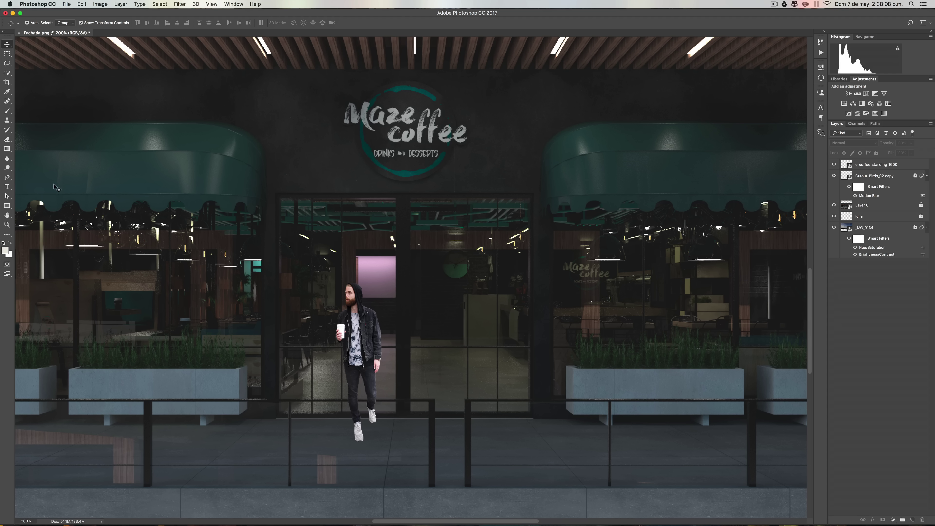
# - Unlock Layer 0 and marquee-select the railing strip across the man's legs
pyautogui.press('m')
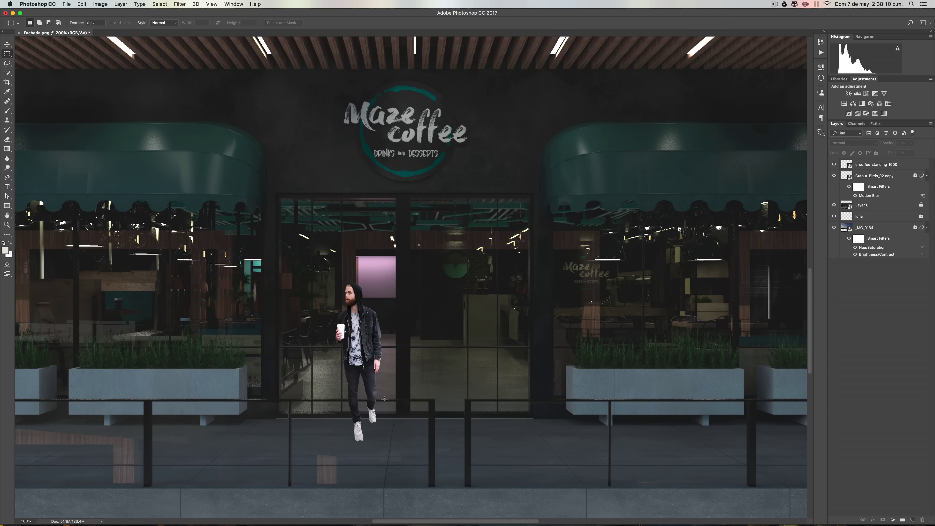
pyautogui.moveTo(388, 399); pyautogui.dragTo(379, 401)
pyautogui.click(881, 205)
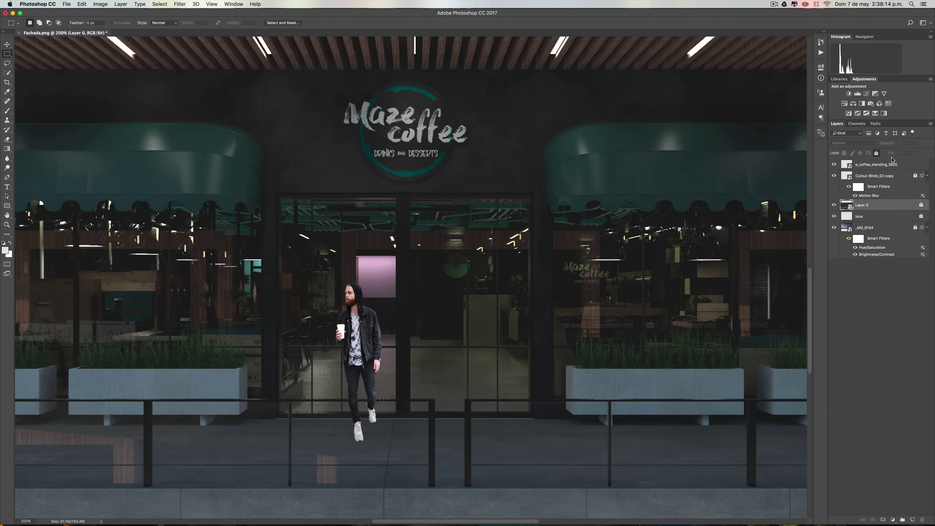
pyautogui.click(876, 153)
pyautogui.moveTo(327, 398); pyautogui.dragTo(388, 401)
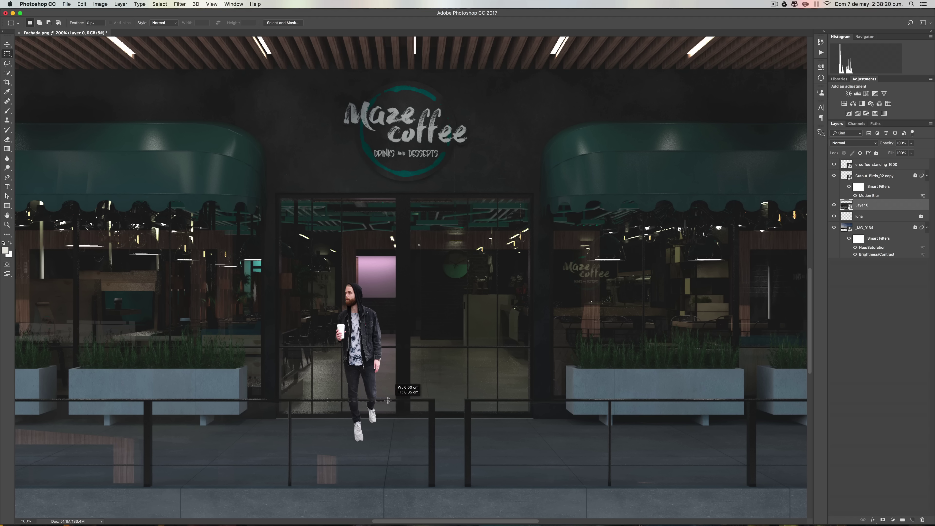
# - At 400% zoom, copy the railing bar onto a new Layer 1 at the top of the stack
pyautogui.press('super+plus')
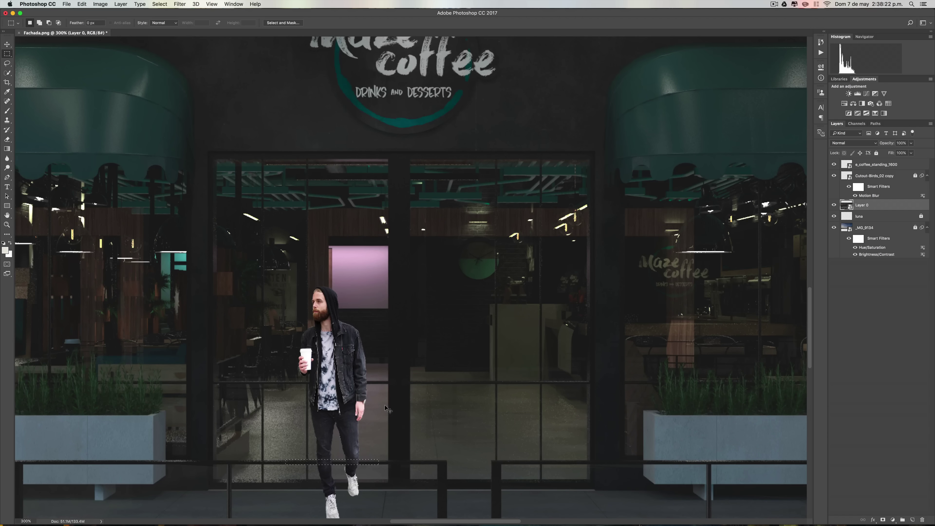
pyautogui.scroll(-3, 385, 407)
pyautogui.scroll(-5, 382, 397)
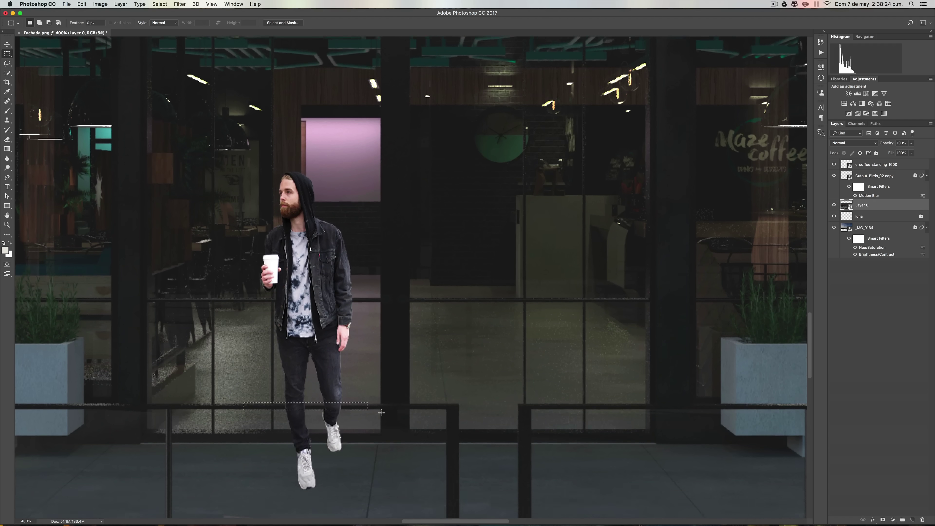
pyautogui.scroll(-3, 379, 387)
pyautogui.click(377, 384)
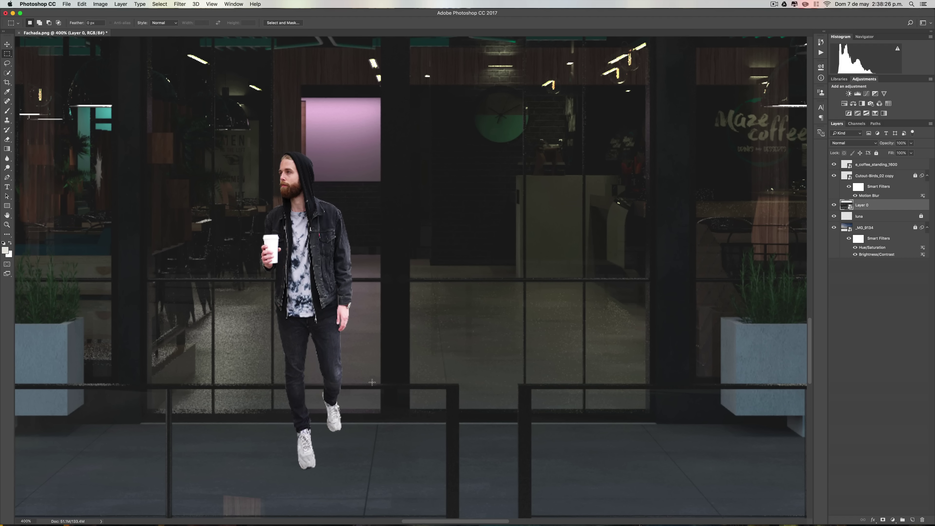
pyautogui.moveTo(372, 383); pyautogui.dragTo(271, 386)
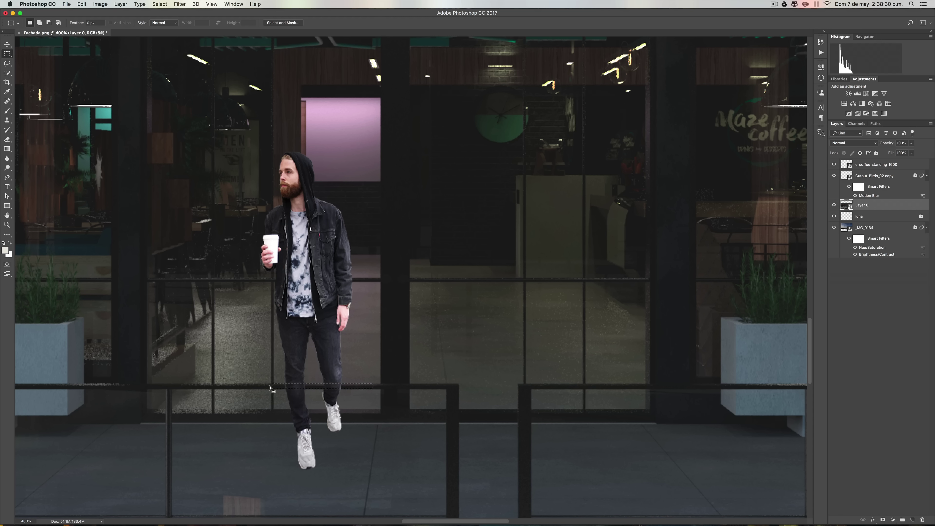
pyautogui.press('super+j')
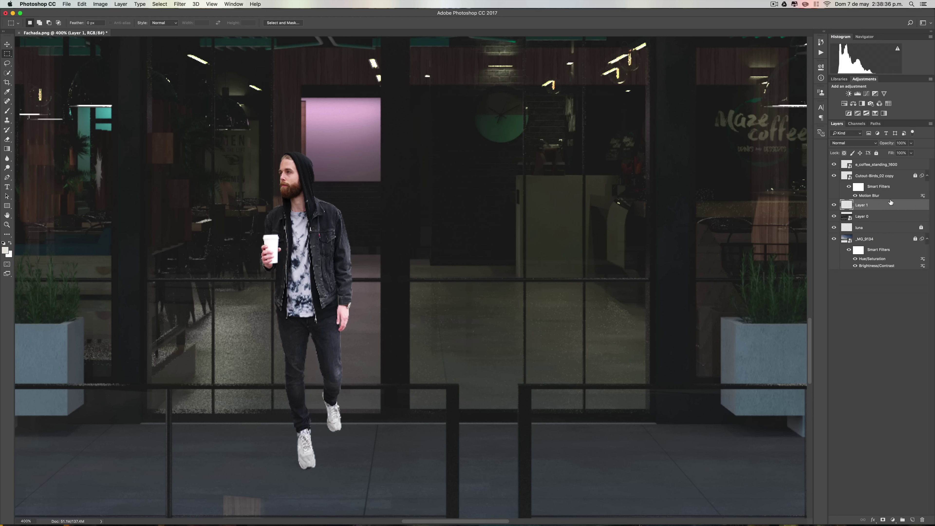
pyautogui.moveTo(890, 203); pyautogui.dragTo(883, 160)
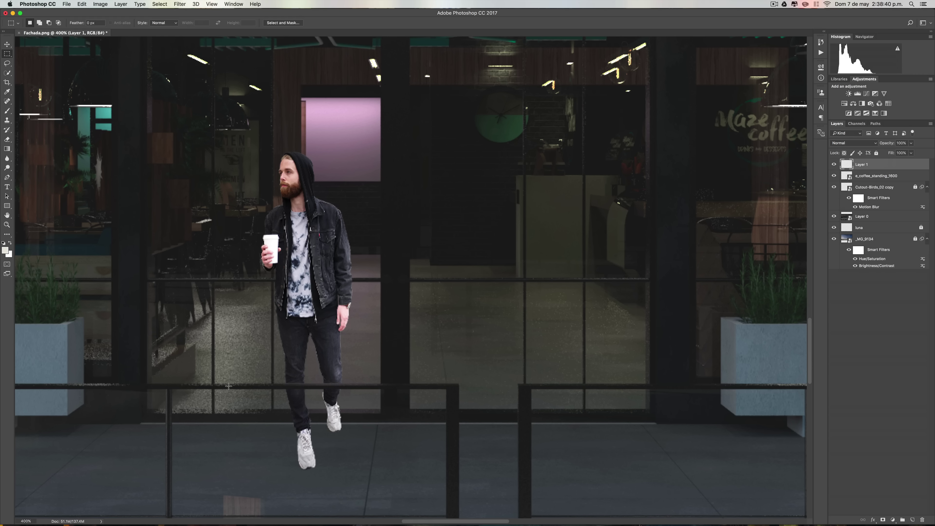
# - Select the man's layer e_coffee_standing_1600 and set the view to 100%
pyautogui.scroll(-2, 356, 344)
pyautogui.scroll(-3, 357, 343)
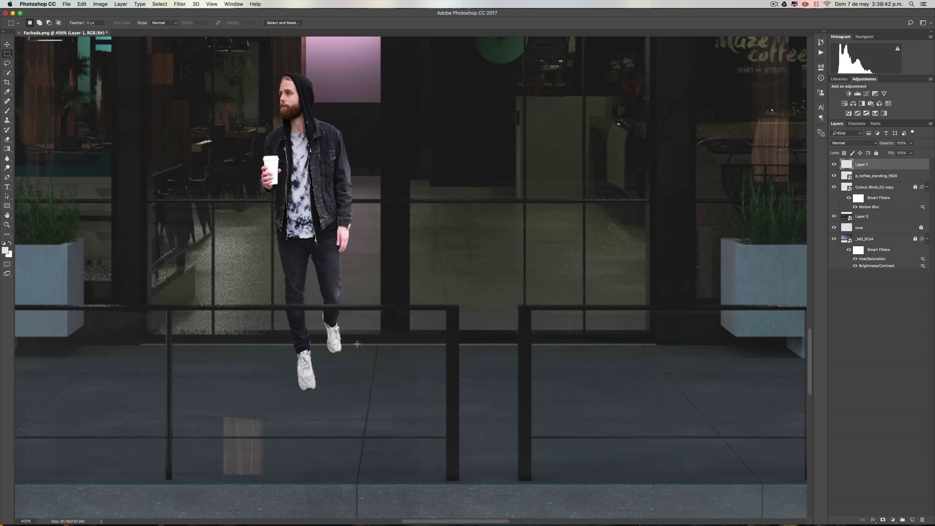
pyautogui.scroll(1, 307, 373)
pyautogui.scroll(2, 307, 373)
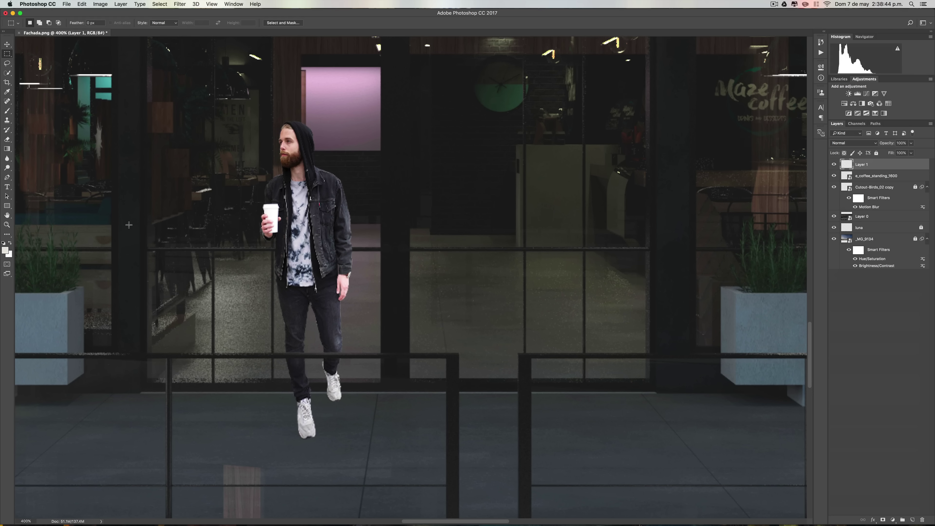
pyautogui.click(7, 45)
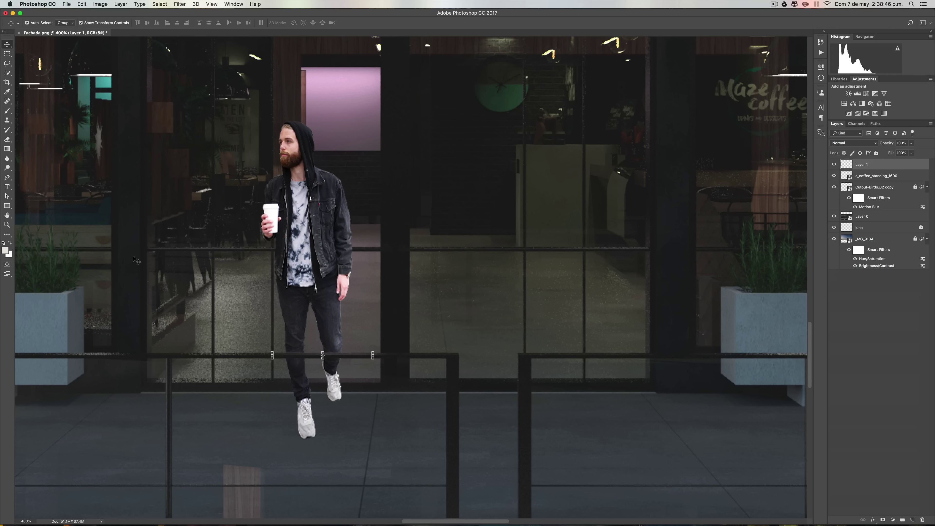
pyautogui.click(232, 304)
pyautogui.click(275, 231)
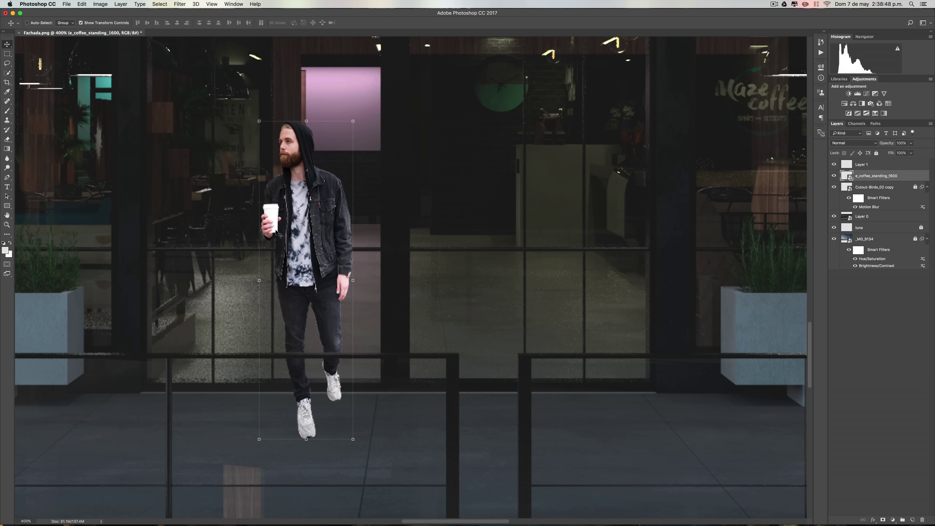
pyautogui.press('super+minus')
pyautogui.press('super+minus')
pyautogui.press('super+minus')
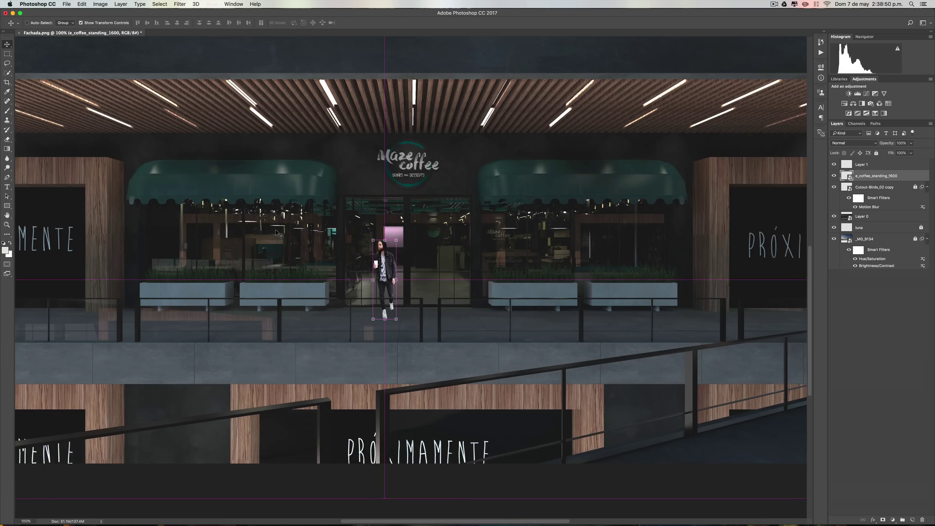
pyautogui.press('super+minus')
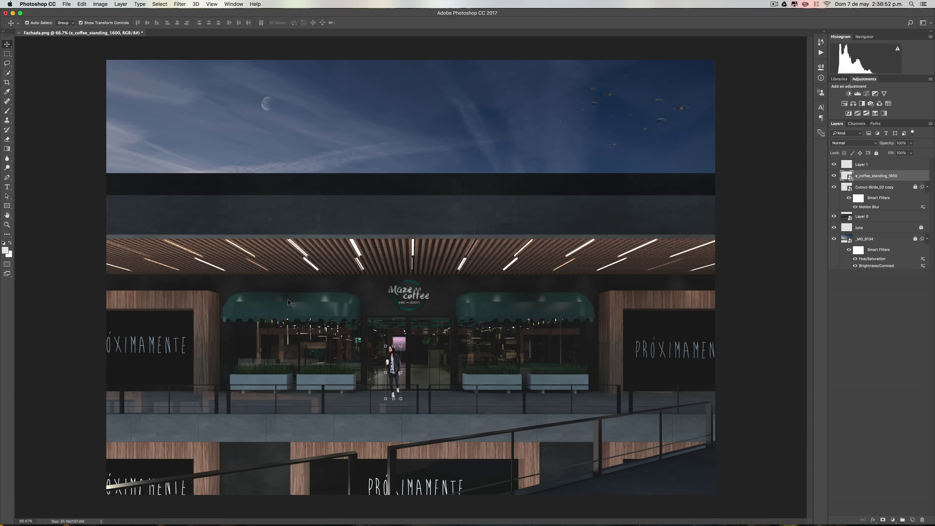
pyautogui.press('super+plus')
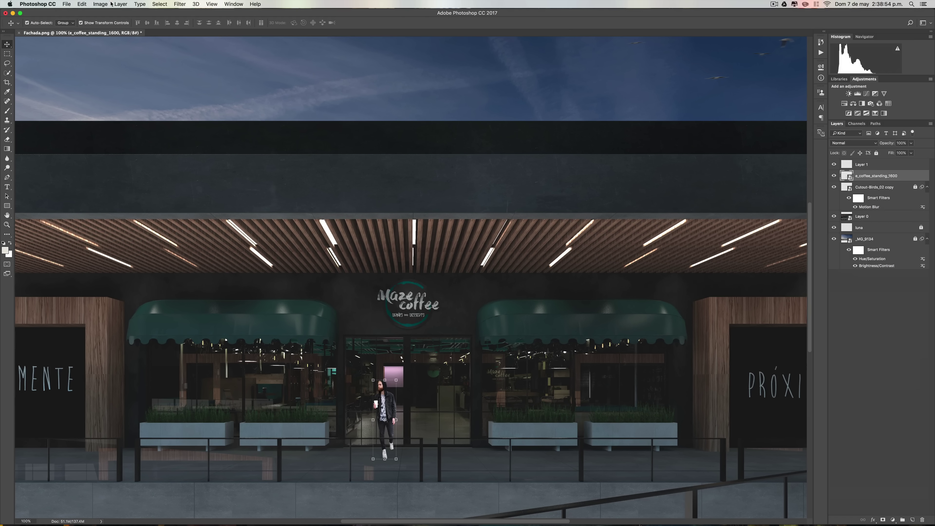
# - Darken the man with Brightness/Contrast at brightness -41 and contrast 10
pyautogui.click(105, 5)
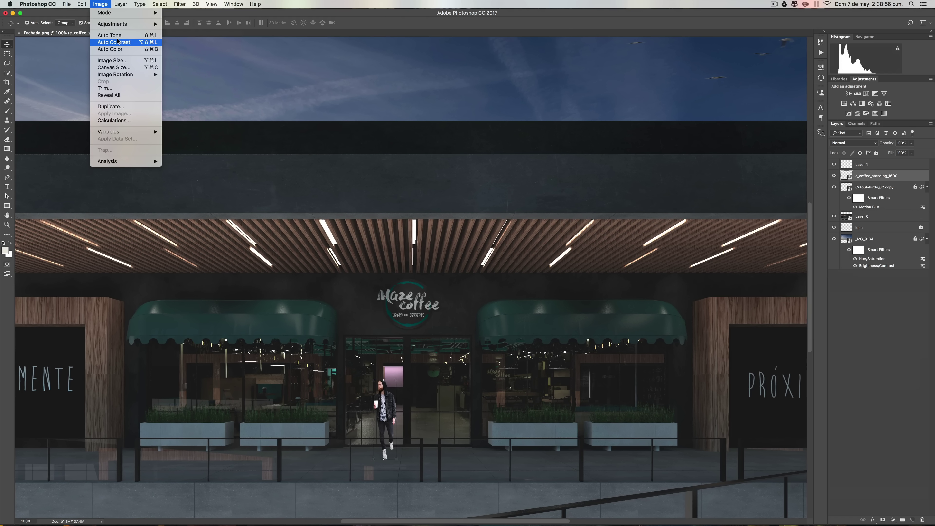
pyautogui.moveTo(124, 24)
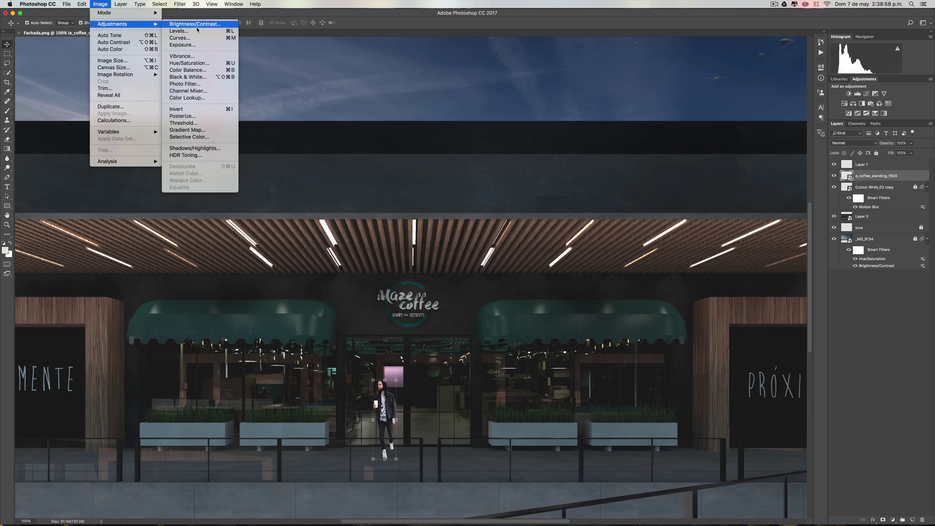
pyautogui.click(195, 24)
pyautogui.moveTo(449, 242); pyautogui.dragTo(449, 242)
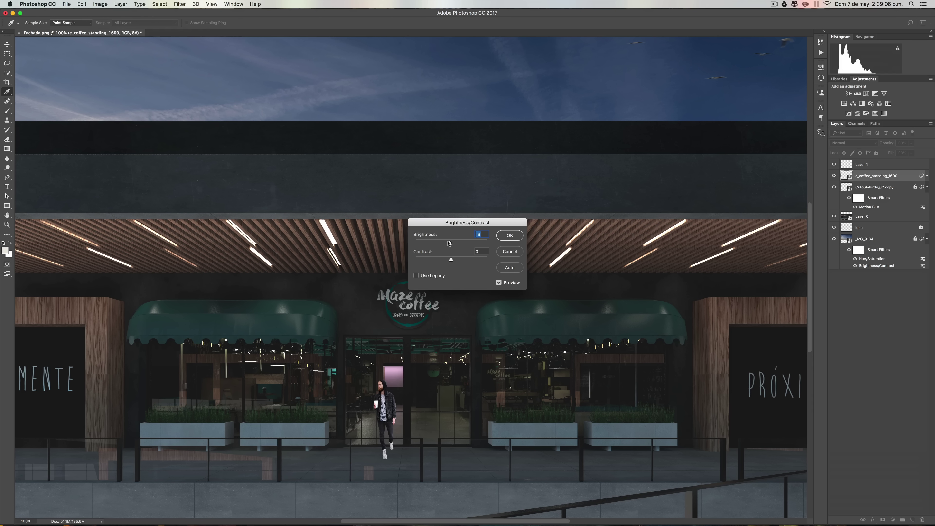
pyautogui.moveTo(449, 243); pyautogui.dragTo(459, 243)
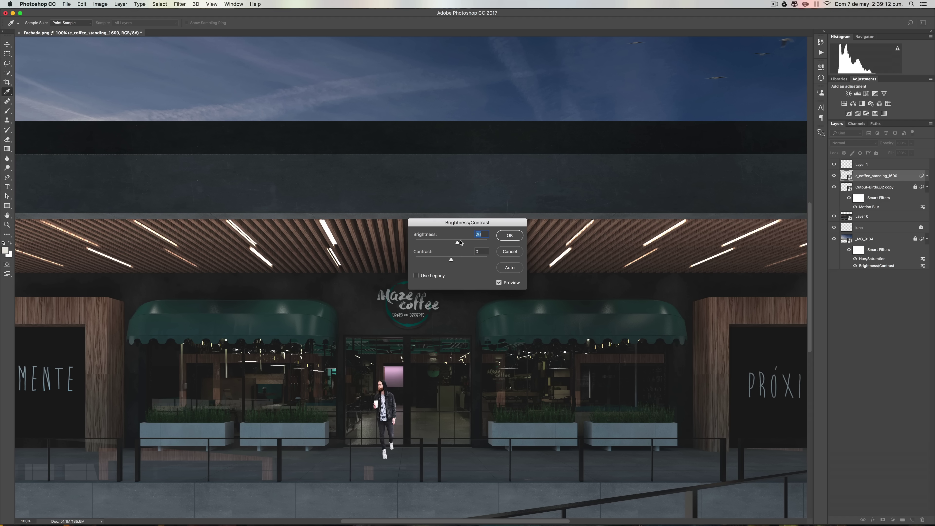
pyautogui.write('0')
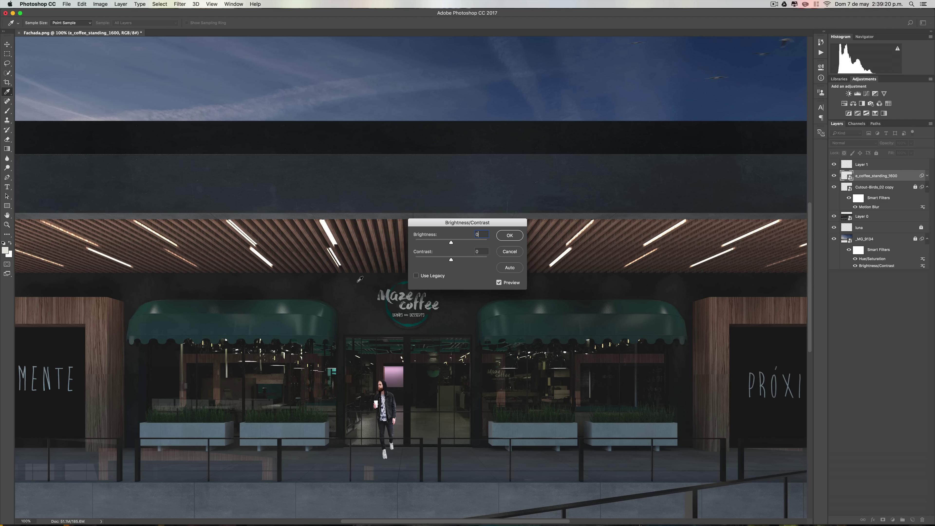
pyautogui.moveTo(451, 243); pyautogui.dragTo(446, 243)
pyautogui.click(455, 259)
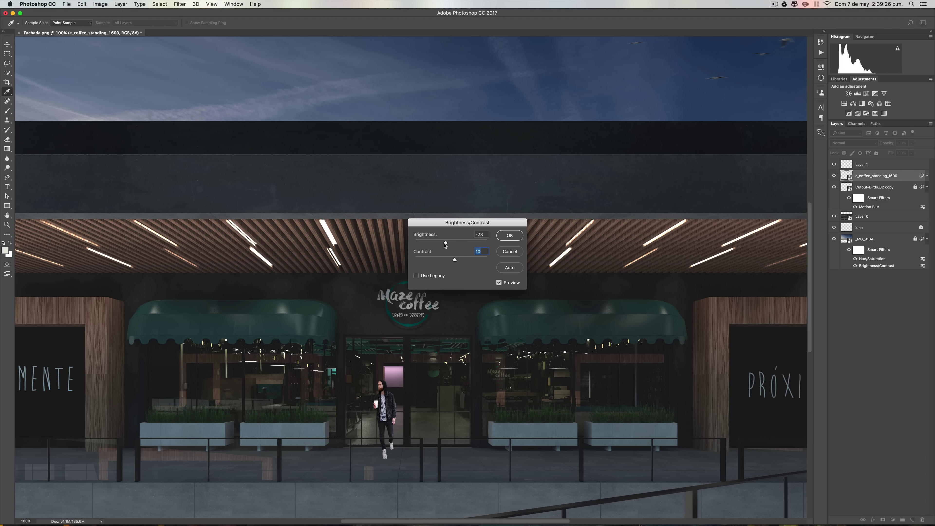
pyautogui.moveTo(445, 243); pyautogui.dragTo(442, 243)
# - Apply the Brightness/Contrast, then add Hue/Saturation with saturation -43 and lightness +4
pyautogui.press('Return')
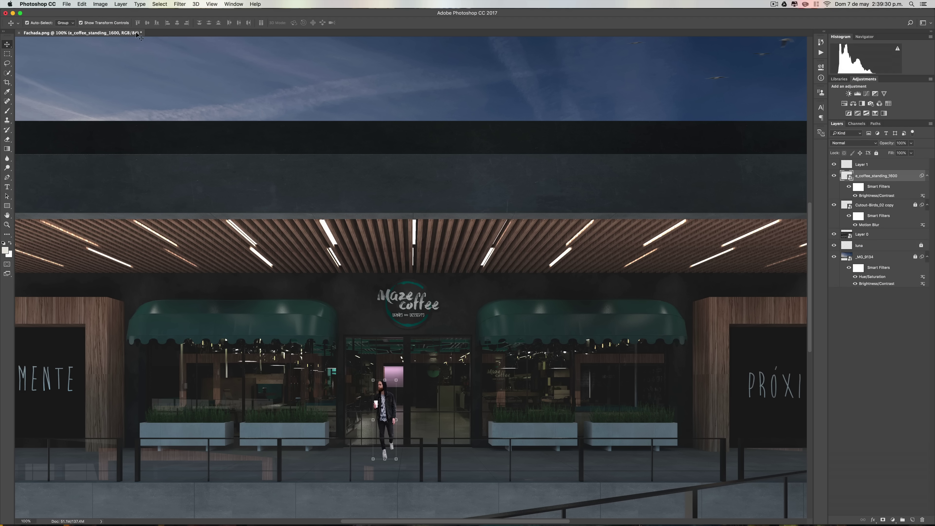
pyautogui.click(100, 4)
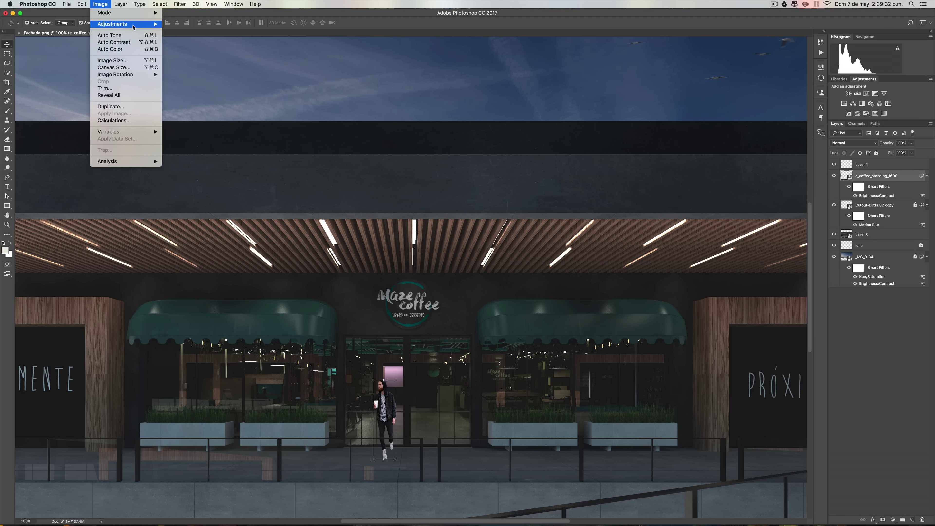
pyautogui.moveTo(122, 24)
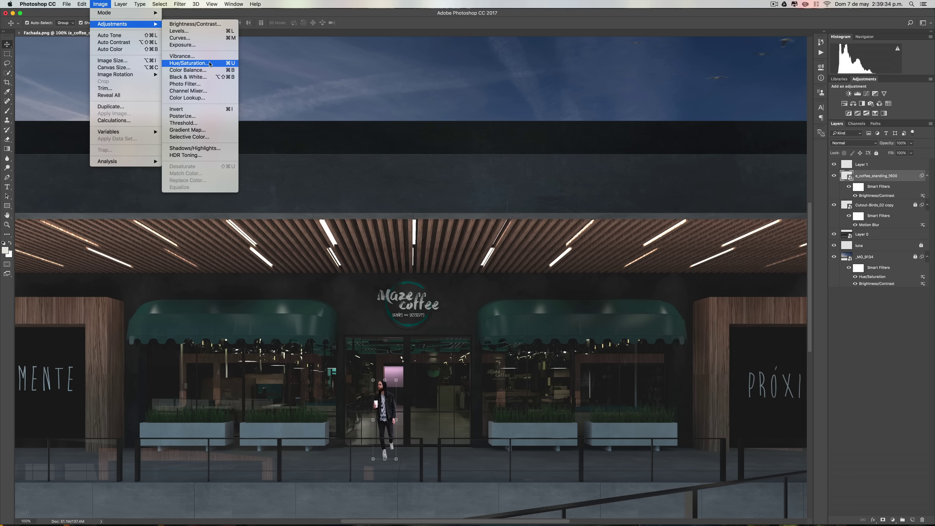
pyautogui.click(209, 64)
pyautogui.moveTo(450, 262)
pyautogui.mouseDown()
pyautogui.moveTo(435, 261)
pyautogui.moveTo(452, 280)
pyautogui.mouseUp()
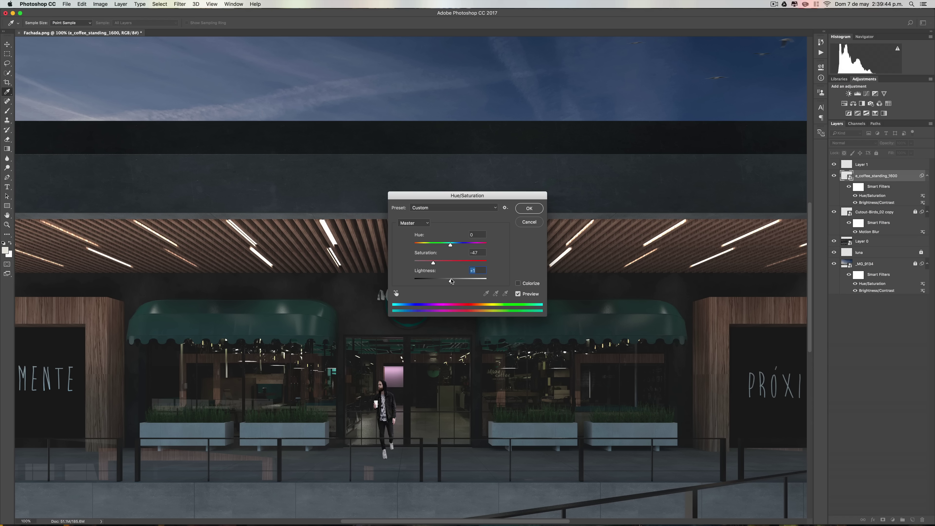
pyautogui.moveTo(452, 280); pyautogui.dragTo(452, 281)
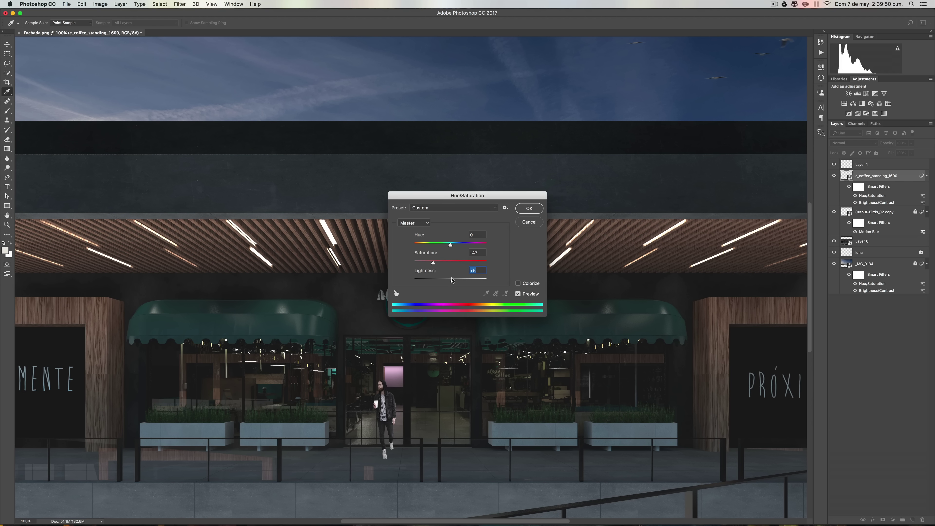
pyautogui.moveTo(433, 262); pyautogui.dragTo(436, 263)
pyautogui.click(530, 208)
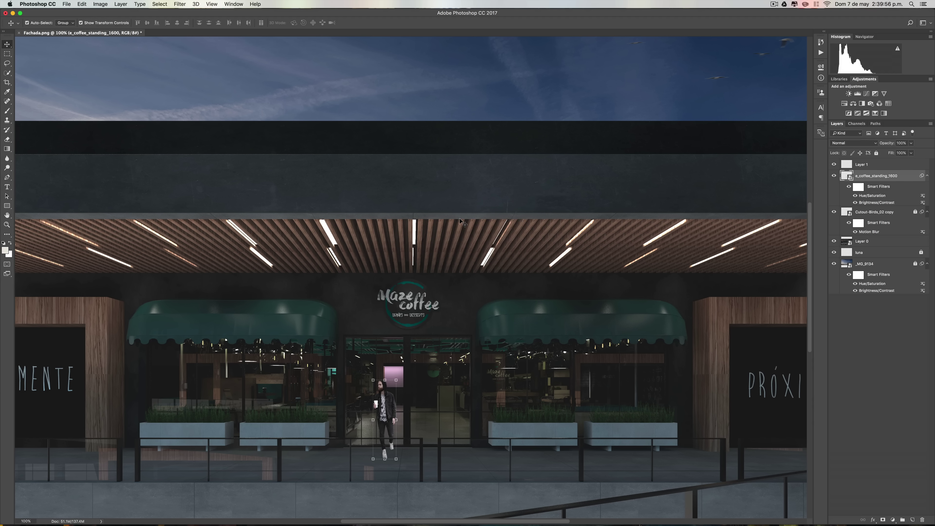
# - Zoom out, deselect the person layer, and zoom in to 200% on the entrance
pyautogui.press('super+minus')
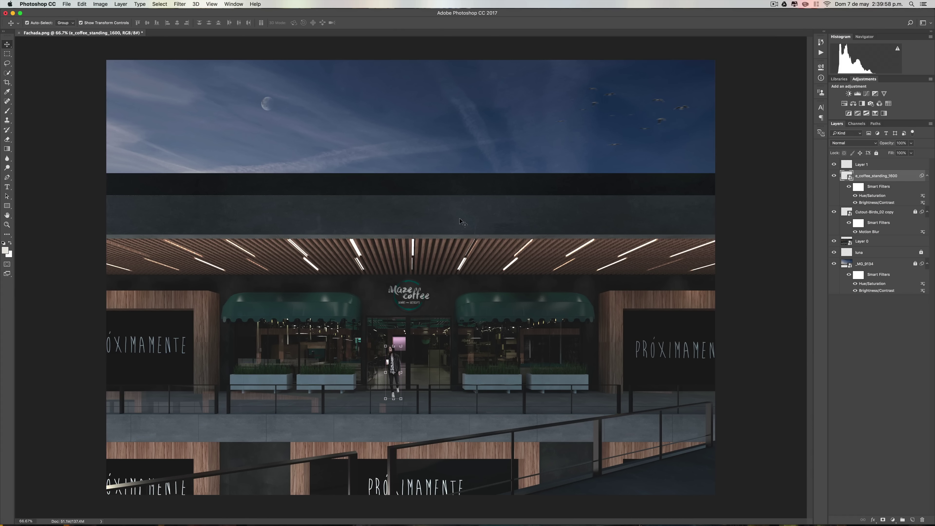
pyautogui.click(405, 418)
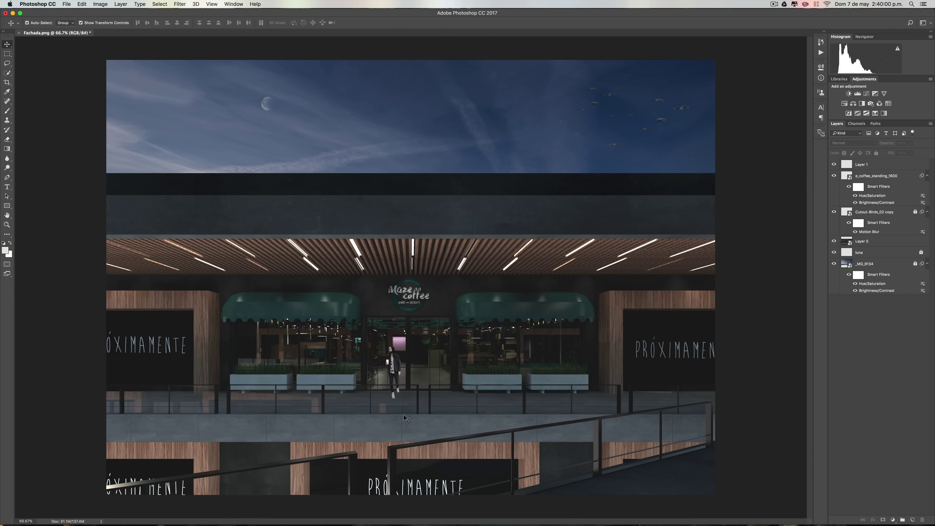
pyautogui.press('super+plus')
pyautogui.press('super+plus')
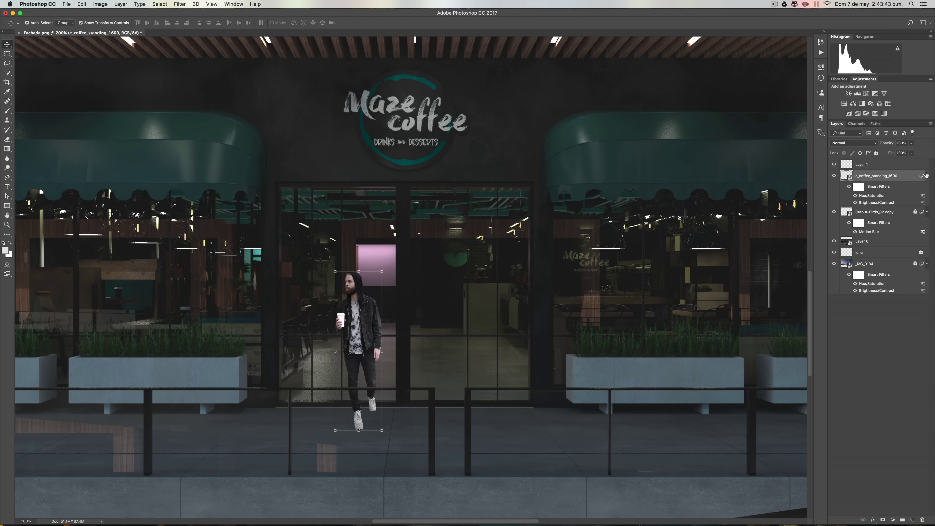
# - Duplicate the man's layer and place the copy below the original
pyautogui.rightClick(906, 180)
pyautogui.click(911, 173)
pyautogui.rightClick(910, 173)
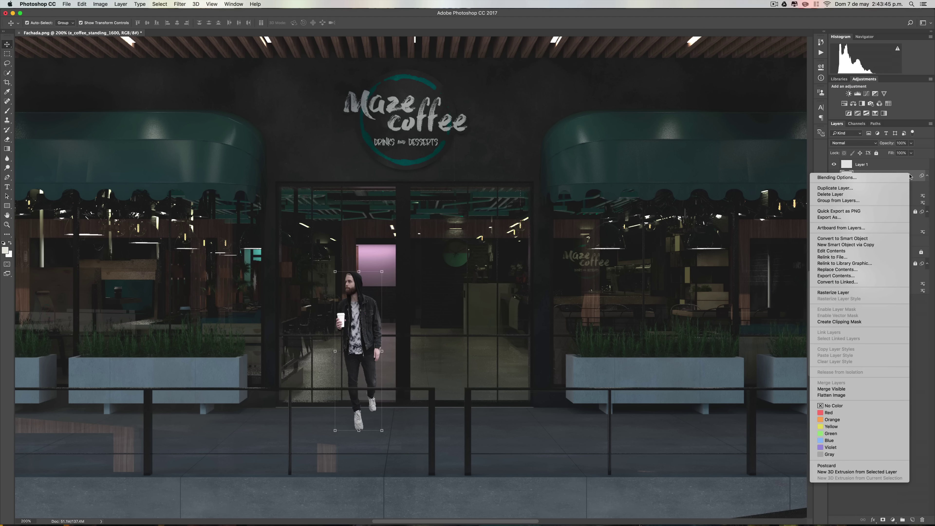
pyautogui.click(883, 187)
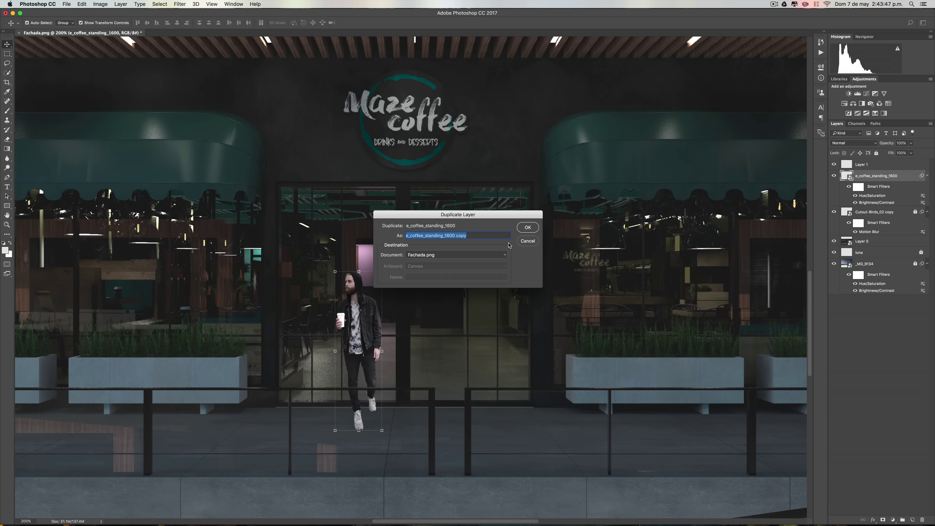
pyautogui.click(527, 227)
pyautogui.rightClick(525, 227)
pyautogui.click(911, 179)
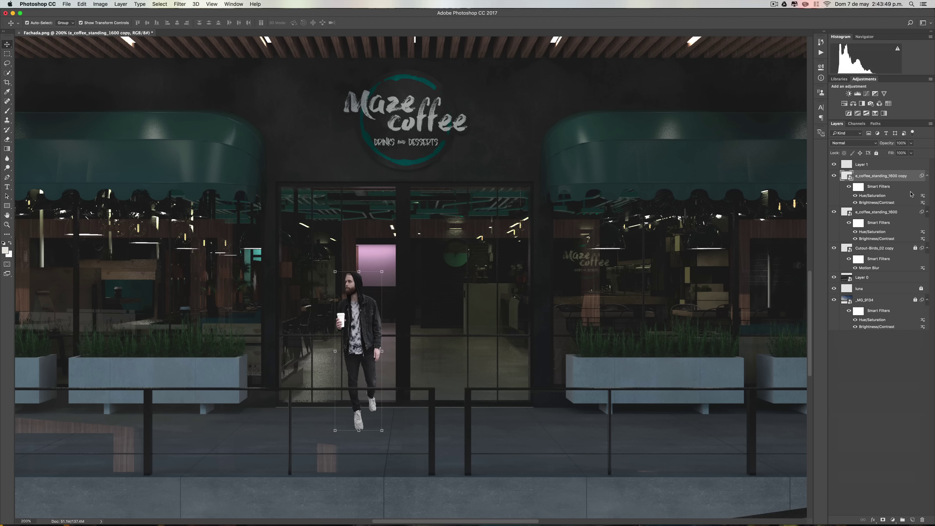
pyautogui.moveTo(911, 177)
pyautogui.mouseDown()
pyautogui.moveTo(904, 233)
pyautogui.moveTo(904, 221)
pyautogui.mouseUp()
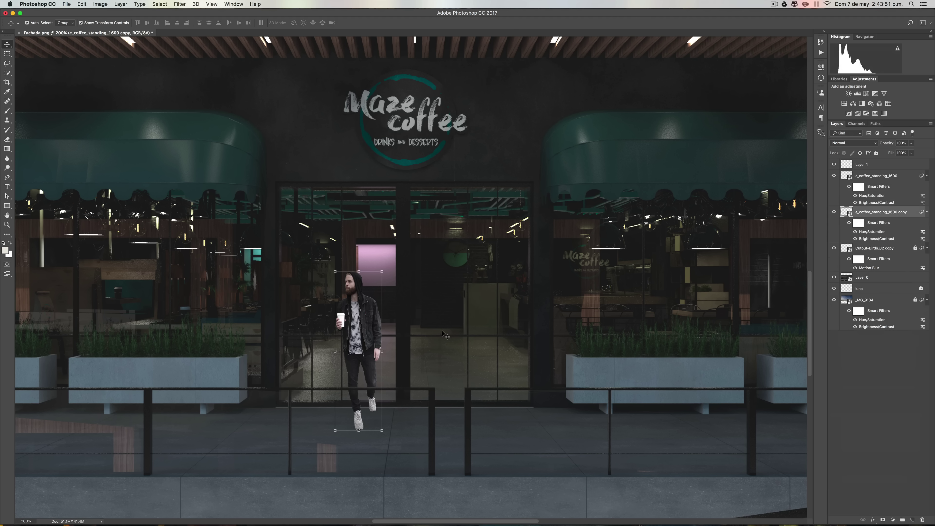
# - Distort the copy so it lies flipped and flattened under the man's feet
pyautogui.hotkey('ctrl', 't')
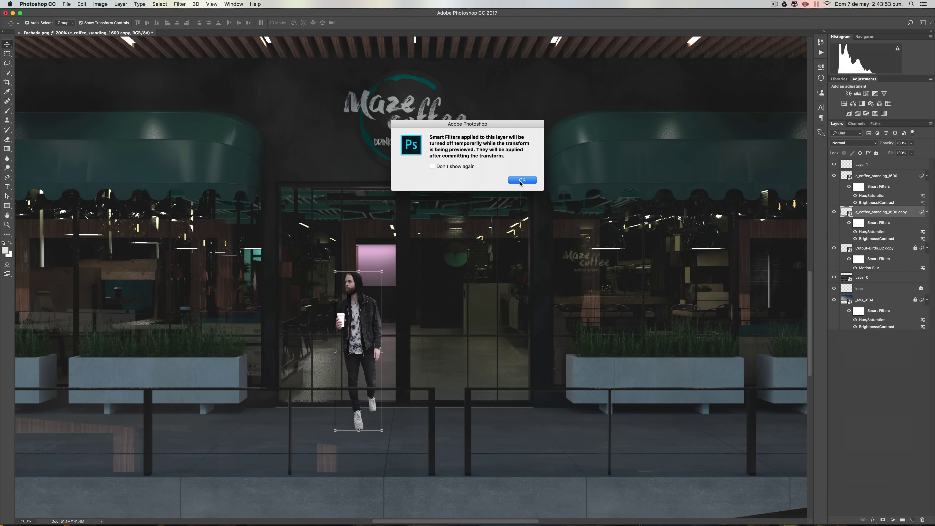
pyautogui.click(521, 180)
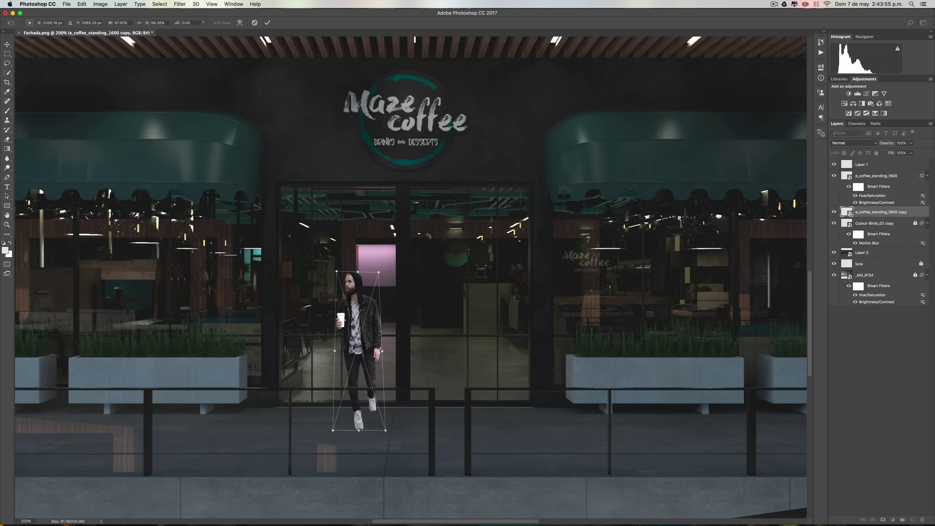
pyautogui.rightClick(355, 272)
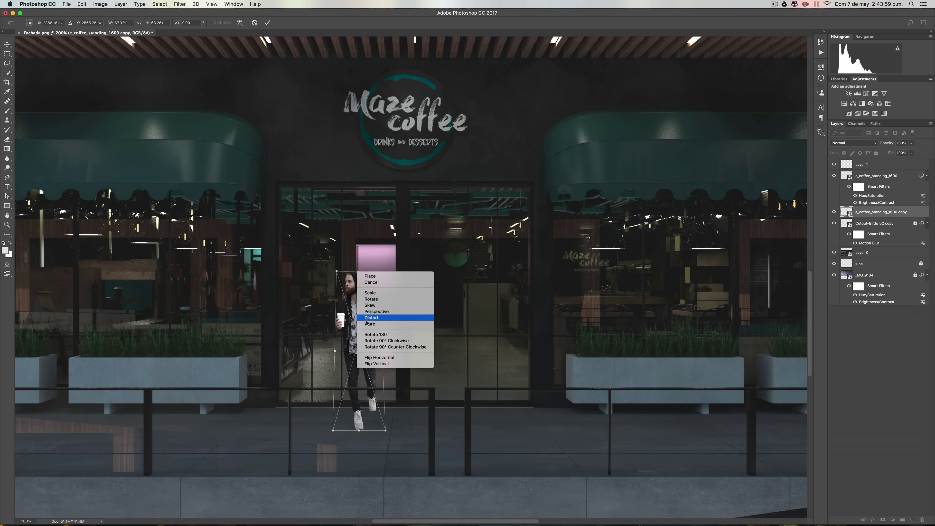
pyautogui.click(372, 317)
pyautogui.rightClick(358, 270)
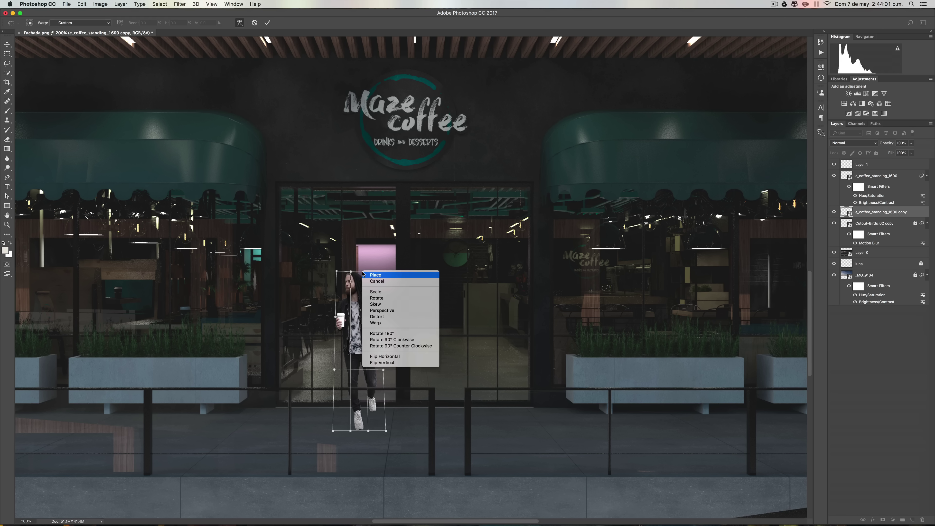
pyautogui.click(370, 319)
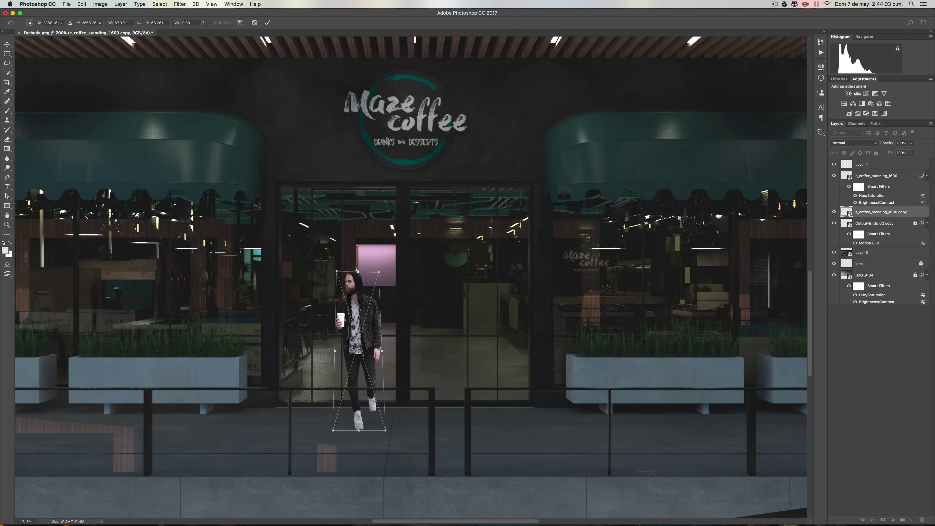
pyautogui.moveTo(355, 271)
pyautogui.mouseDown()
pyautogui.moveTo(385, 447)
pyautogui.moveTo(358, 425)
pyautogui.mouseUp()
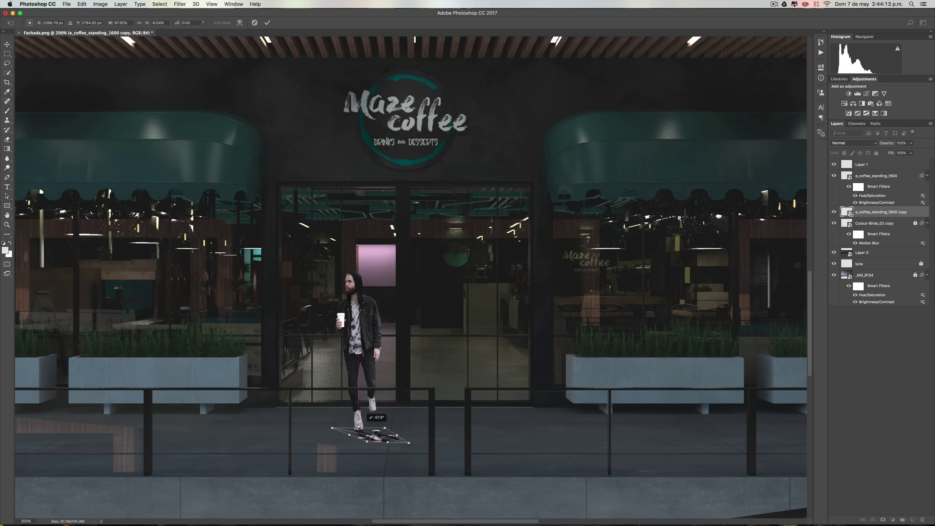
pyautogui.press('Return')
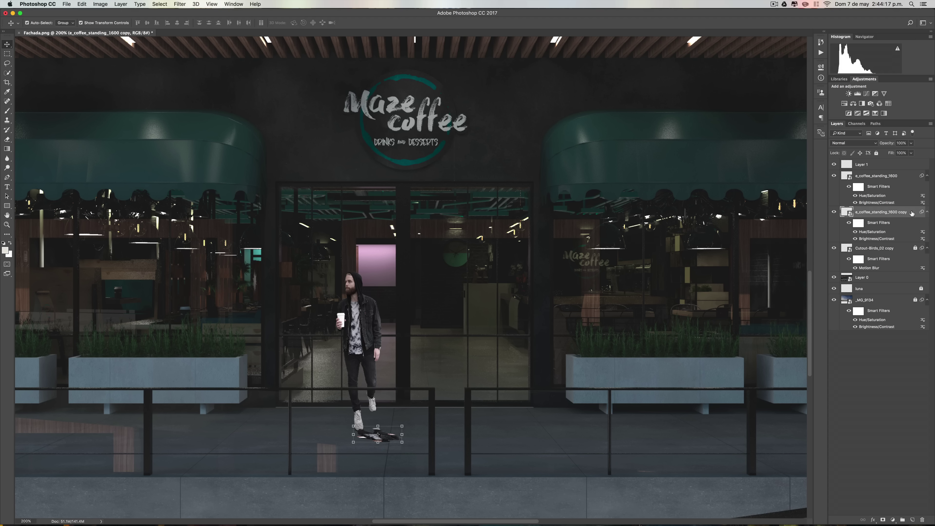
# - Give the shadow copy a near-black 191a1b Color Overlay at 100% opacity
pyautogui.doubleClick(911, 213)
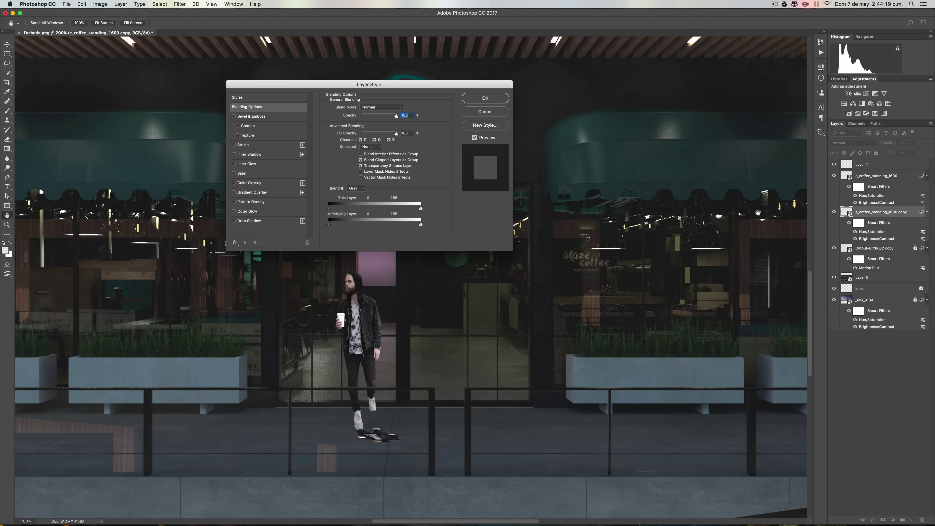
pyautogui.click(274, 184)
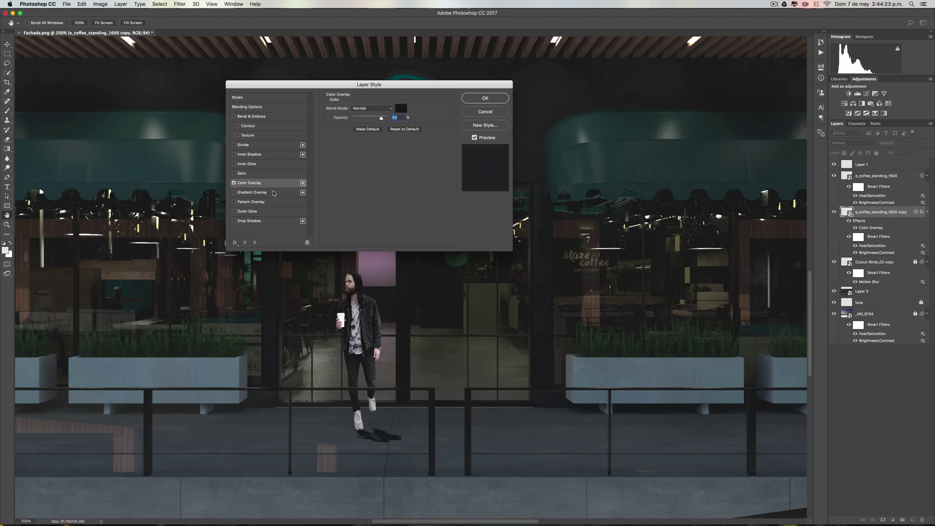
pyautogui.click(402, 108)
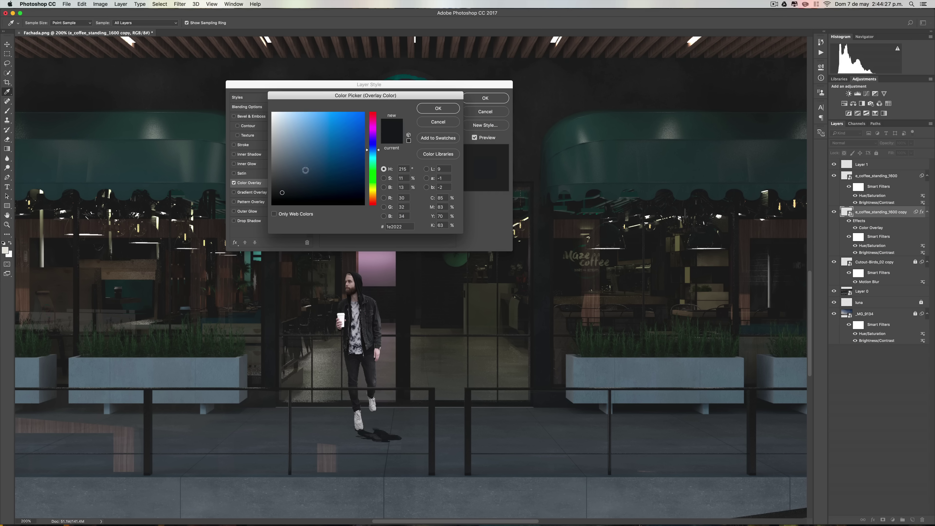
pyautogui.moveTo(281, 192); pyautogui.dragTo(278, 194)
pyautogui.click(438, 108)
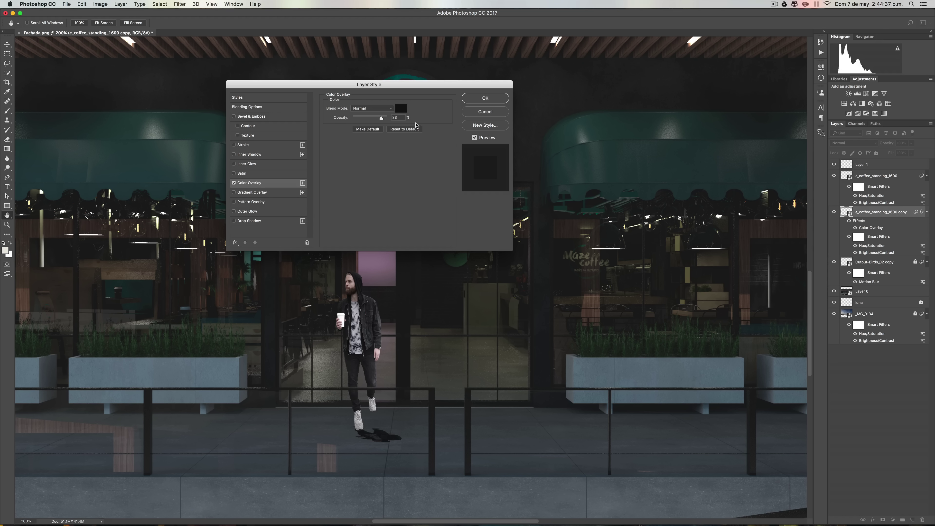
pyautogui.moveTo(382, 119); pyautogui.dragTo(389, 120)
pyautogui.click(483, 99)
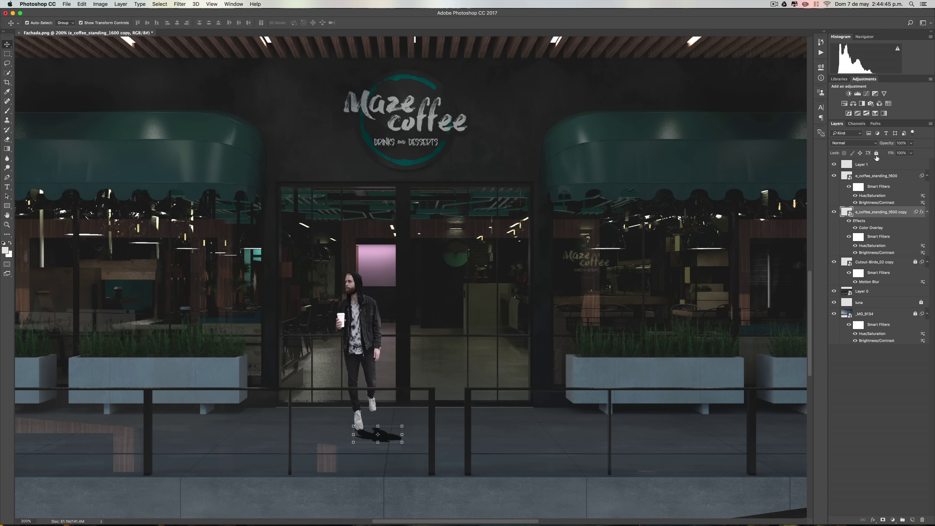
# - Lower the shadow layer's opacity to about 40%
pyautogui.click(912, 145)
pyautogui.moveTo(907, 152); pyautogui.dragTo(893, 153)
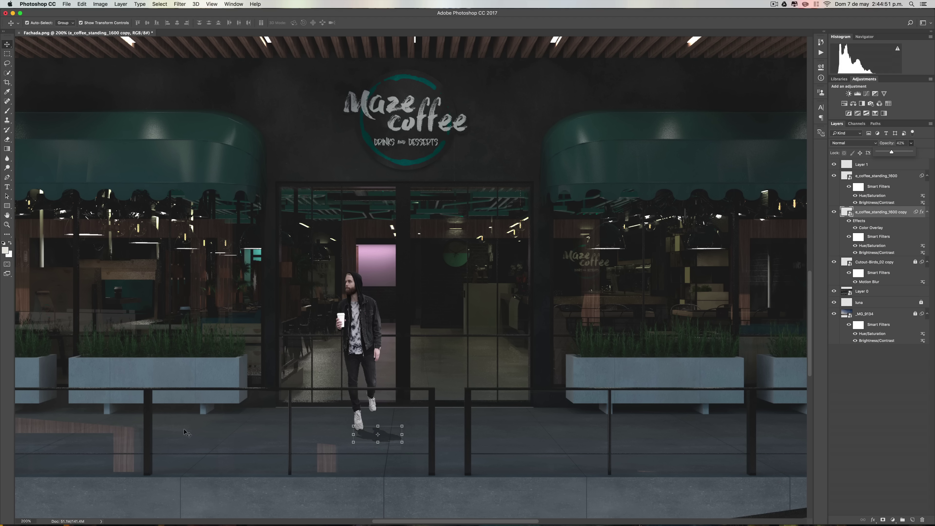
pyautogui.scroll(-3, 210, 450)
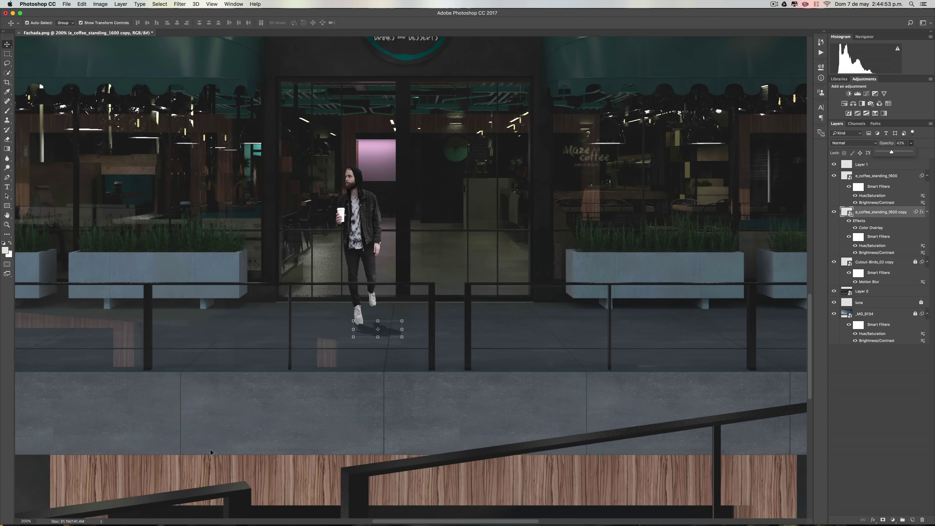
pyautogui.scroll(-3, 211, 449)
pyautogui.scroll(3, 211, 449)
pyautogui.scroll(-3, 210, 449)
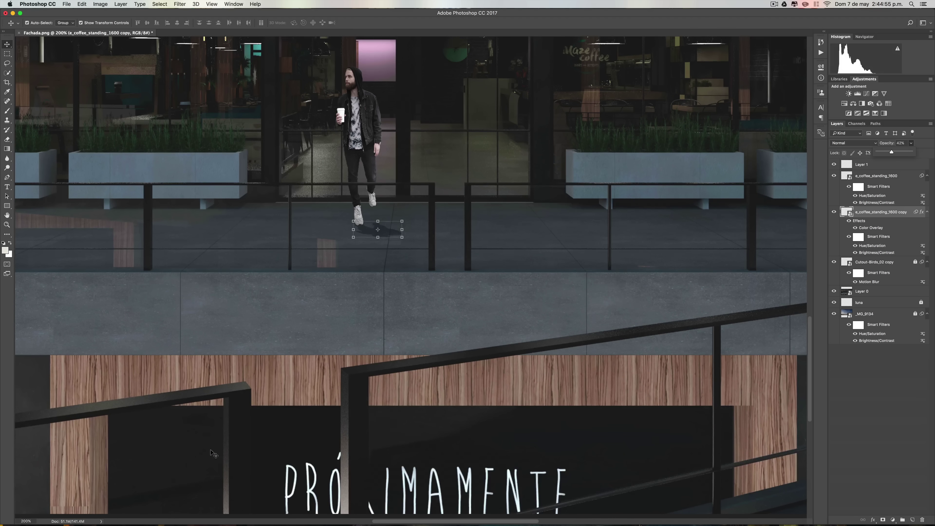
pyautogui.scroll(2, 211, 449)
pyautogui.scroll(3, 210, 449)
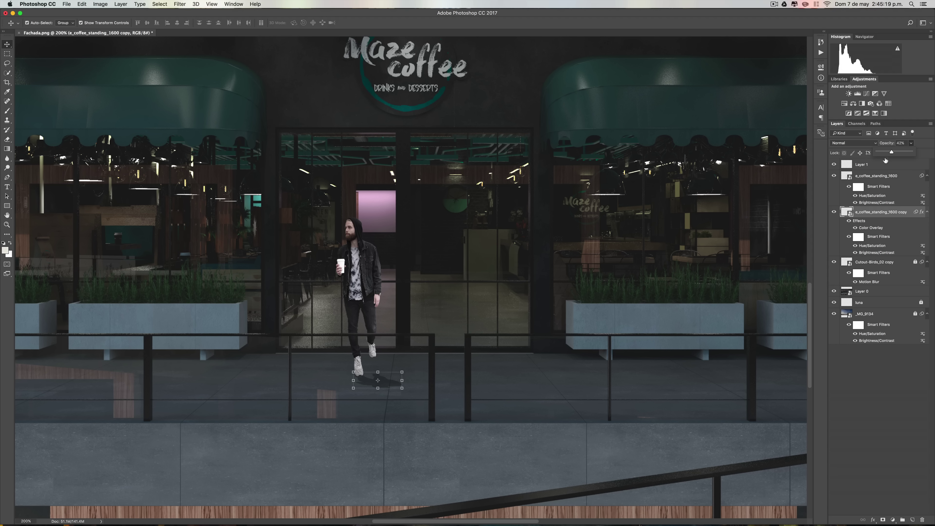
pyautogui.moveTo(891, 152); pyautogui.dragTo(891, 154)
pyautogui.click(913, 144)
pyautogui.click(180, 4)
pyautogui.moveTo(215, 90)
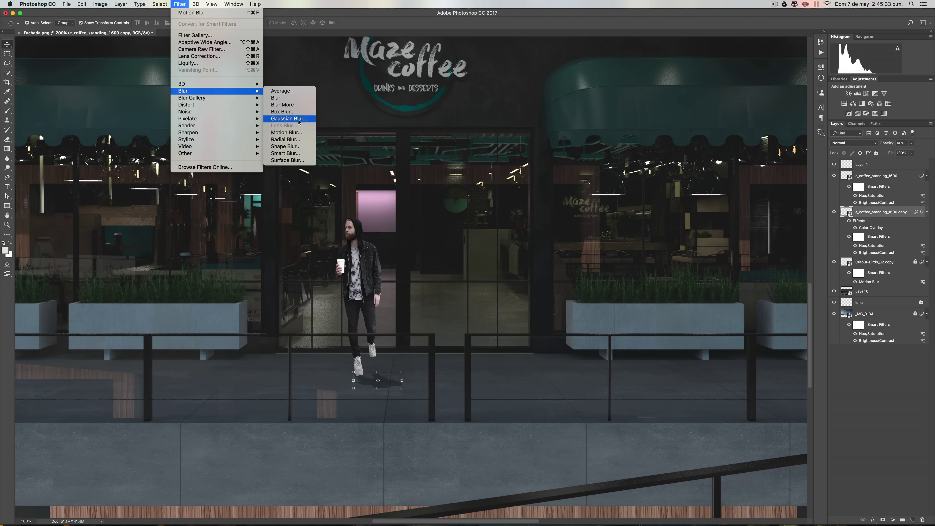
# - Soften the shadow with a 1.9 px Gaussian Blur, then zoom out to the whole facade
pyautogui.click(299, 121)
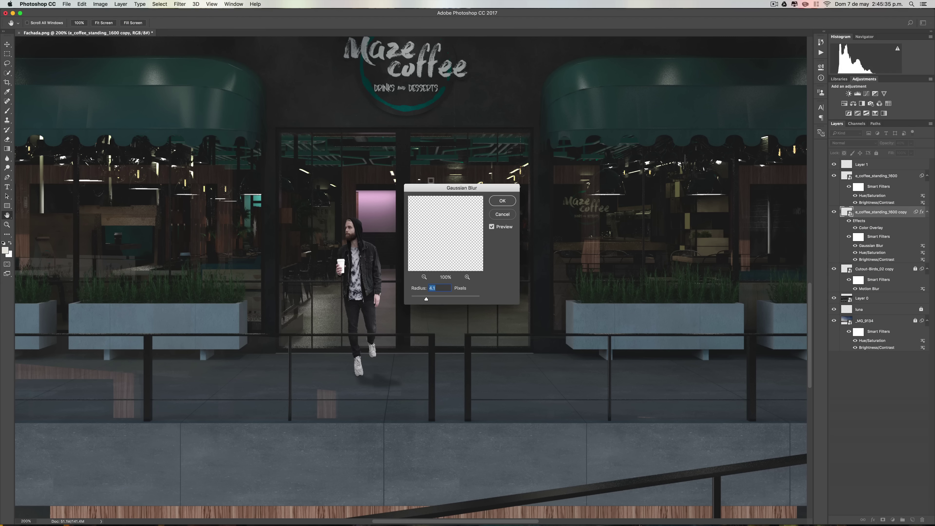
pyautogui.moveTo(441, 180); pyautogui.dragTo(454, 171)
pyautogui.moveTo(444, 291); pyautogui.dragTo(415, 289)
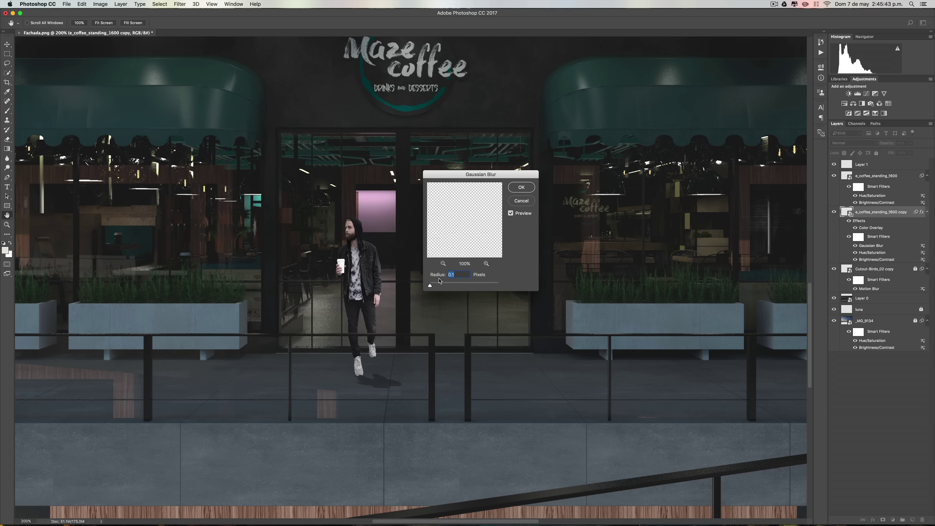
pyautogui.moveTo(438, 287); pyautogui.dragTo(437, 288)
pyautogui.moveTo(437, 287); pyautogui.dragTo(437, 287)
pyautogui.click(521, 187)
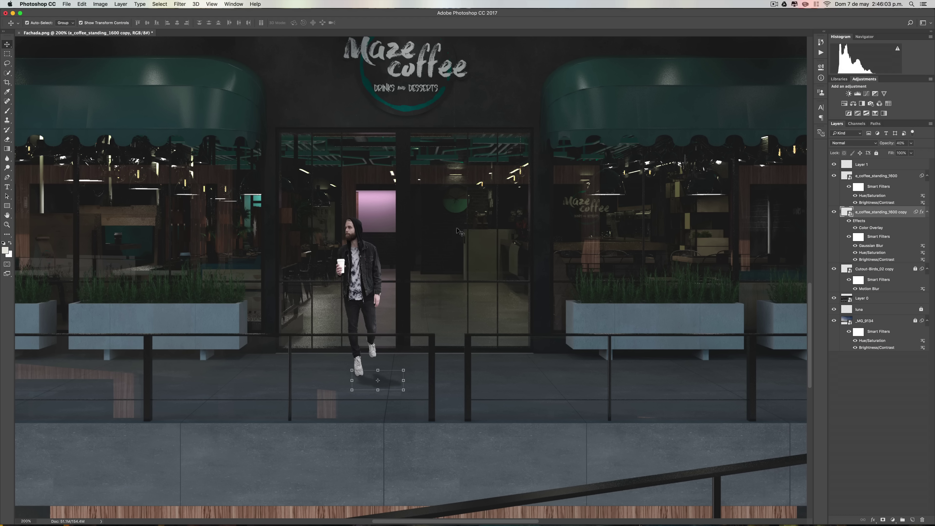
pyautogui.hotkey('ctrl', '-')
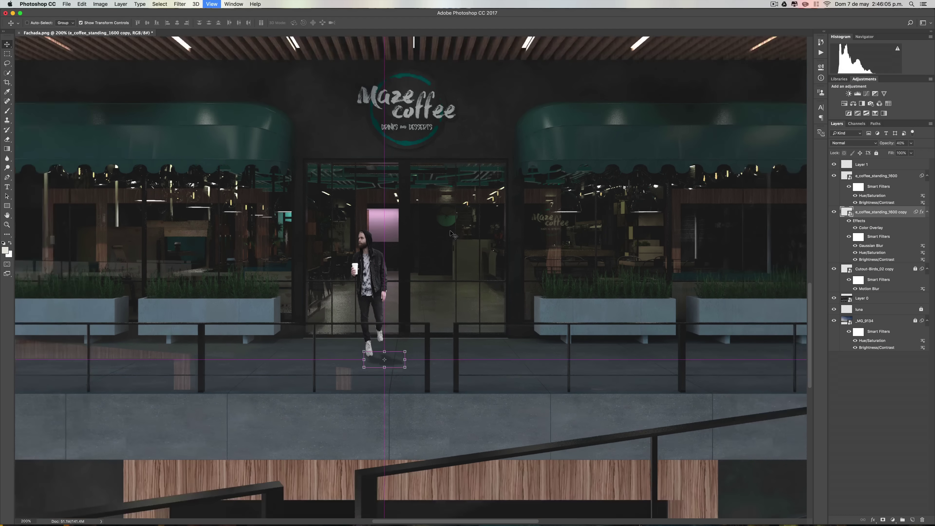
pyautogui.hotkey('ctrl', '-')
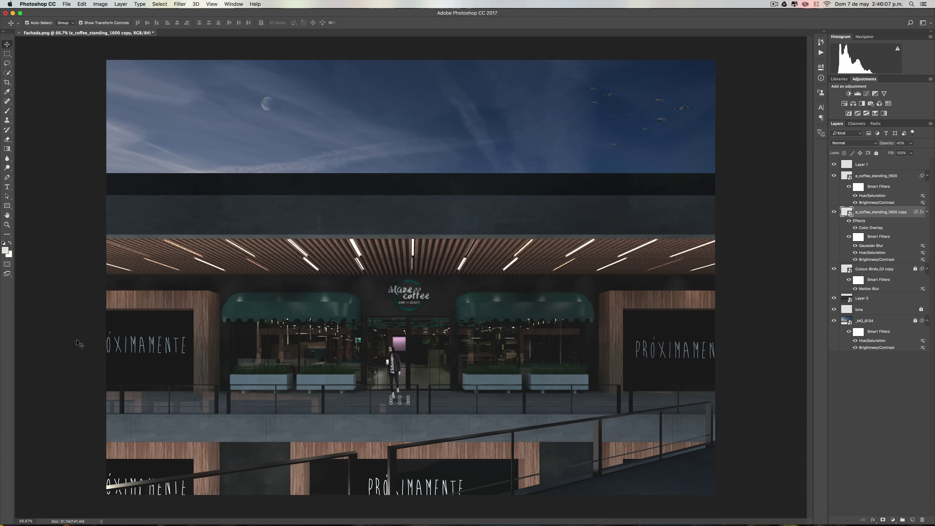
pyautogui.click(81, 344)
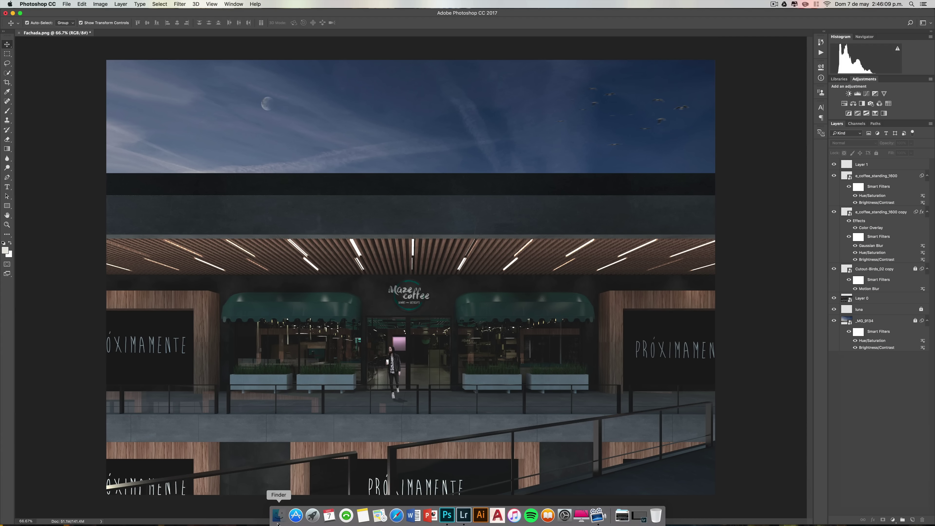
# - Preview the People cut-outs in Finder and drag the young man in shorts into the facade
pyautogui.click(279, 515)
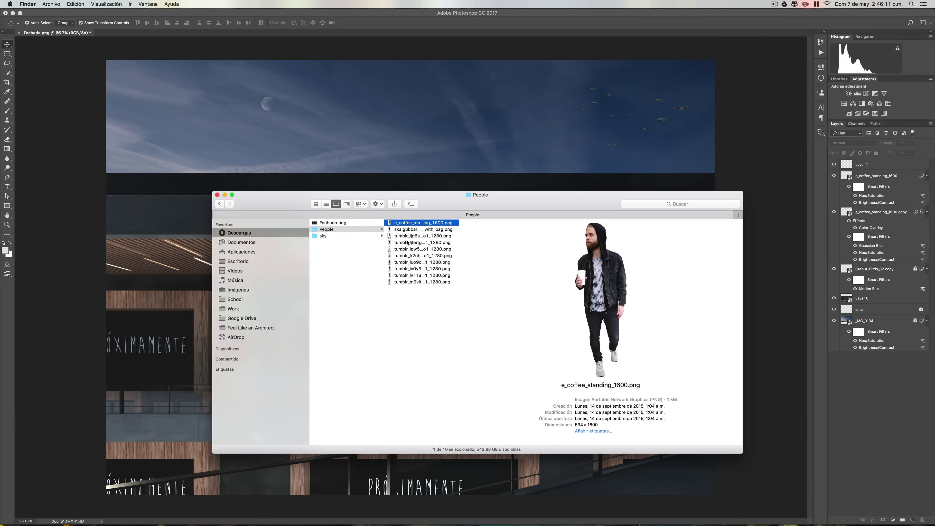
pyautogui.click(409, 231)
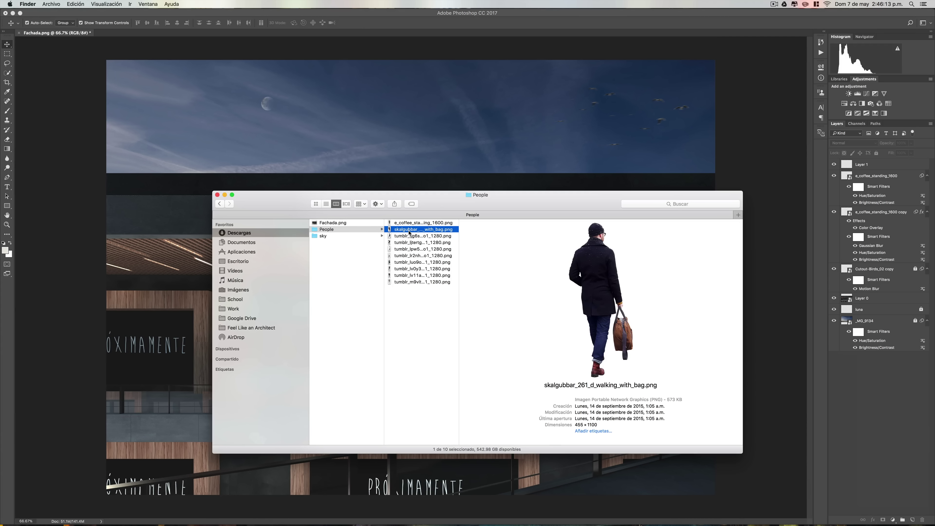
pyautogui.click(409, 230)
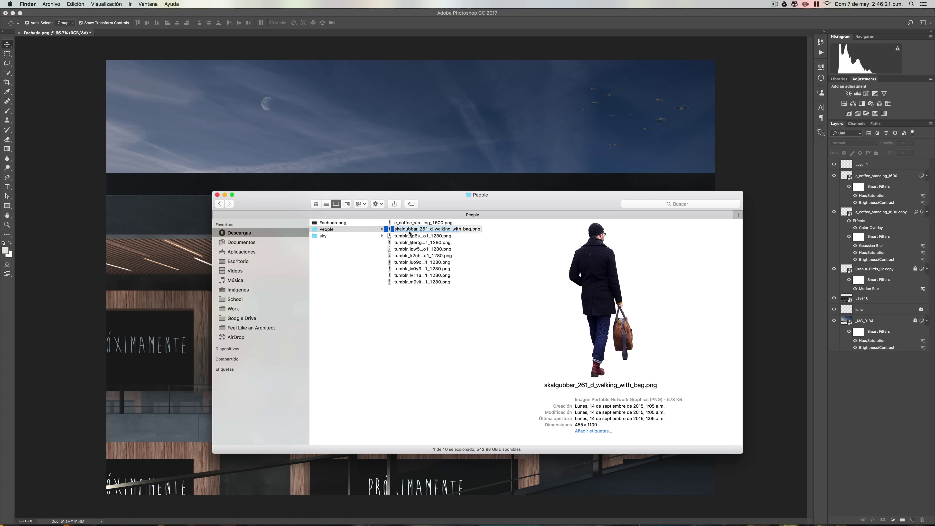
pyautogui.click(415, 249)
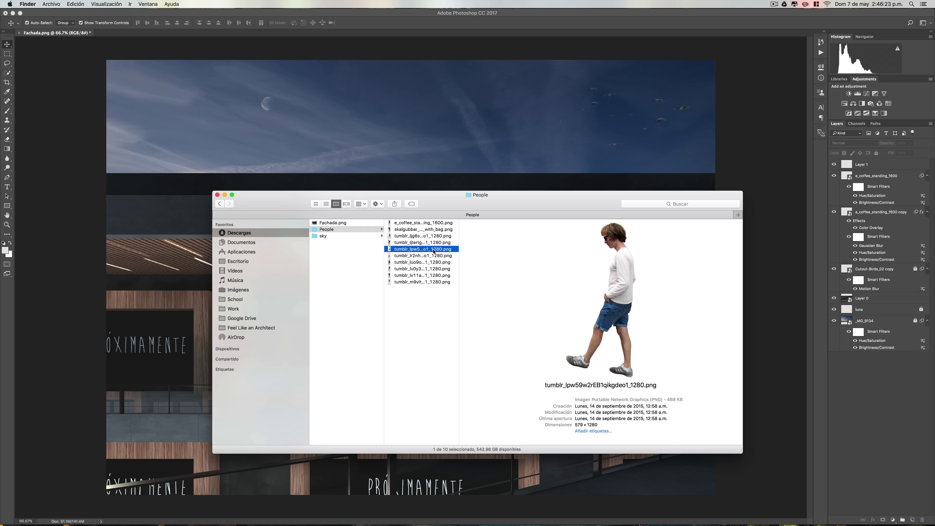
pyautogui.moveTo(435, 252); pyautogui.dragTo(132, 361)
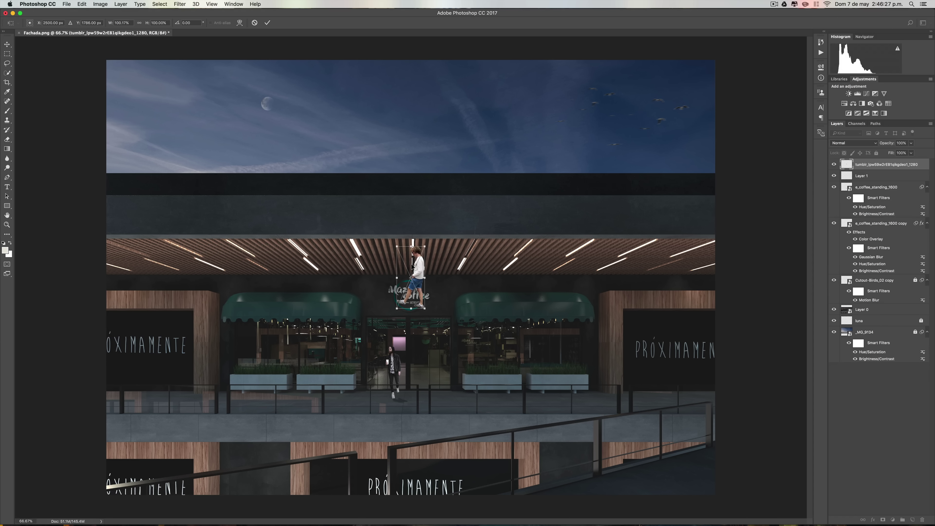
# - Move the walking figure down onto the walkway and enlarge it to about 85%
pyautogui.moveTo(419, 266)
pyautogui.mouseDown()
pyautogui.moveTo(483, 355)
pyautogui.moveTo(391, 371)
pyautogui.mouseUp()
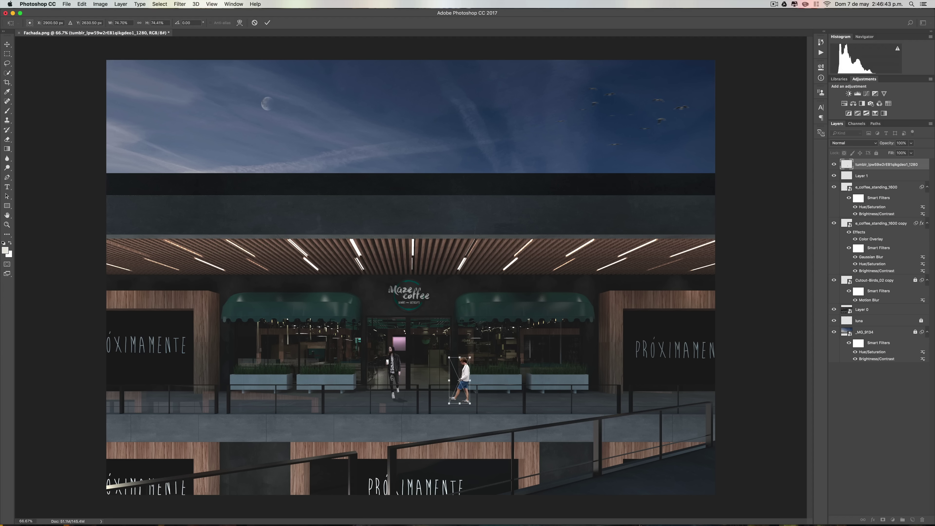
pyautogui.press('super+plus')
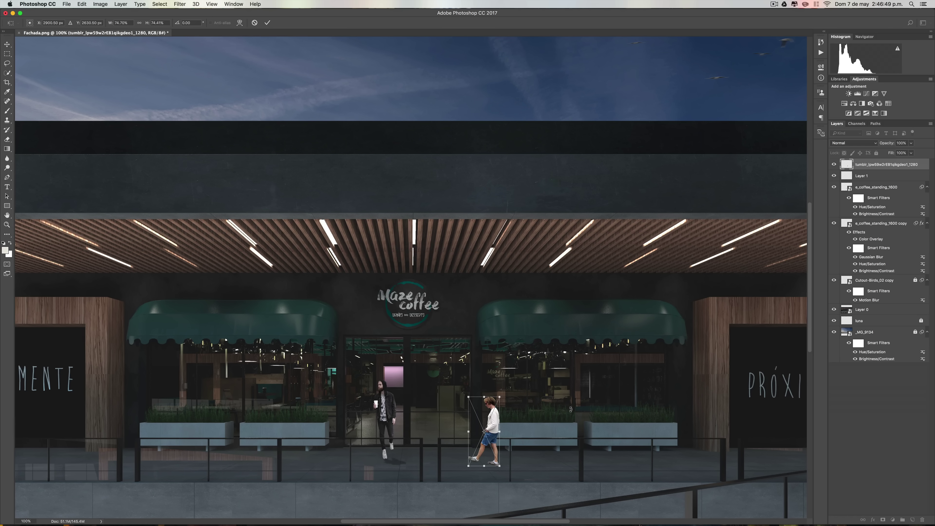
pyautogui.scroll(-3, 570, 410)
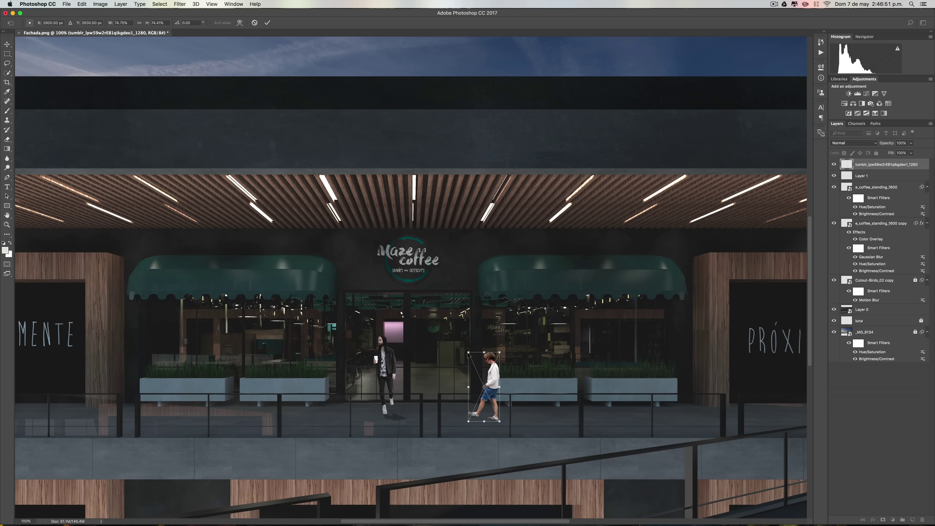
pyautogui.moveTo(468, 352); pyautogui.dragTo(464, 343)
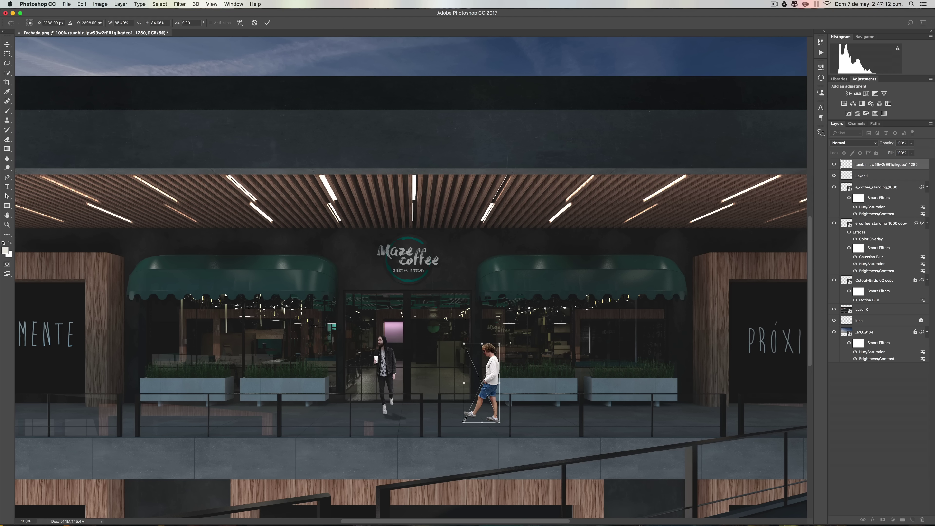
pyautogui.press('Return')
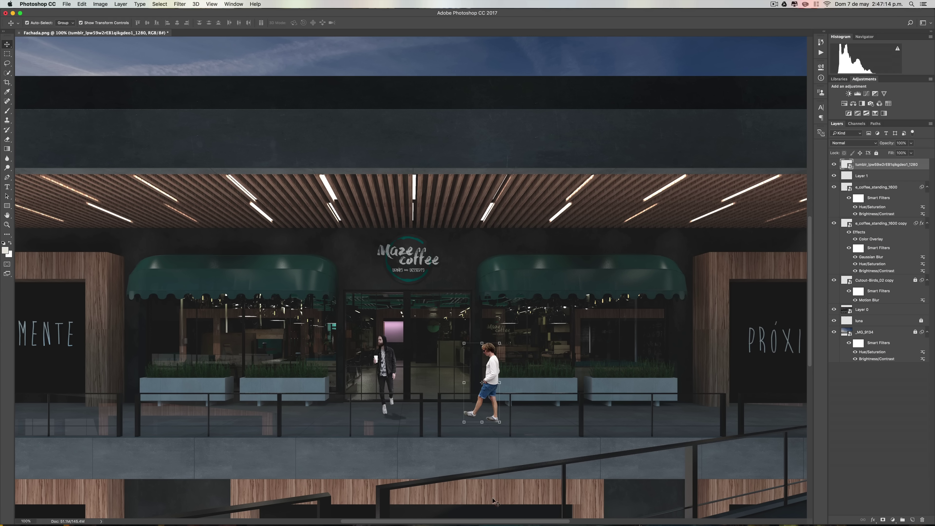
# - Shrink the walking figure slightly to about 78% and commit its final size
pyautogui.hscroll(5, 501, 479)
pyautogui.hscroll(2, 522, 435)
pyautogui.scroll(3, 550, 390)
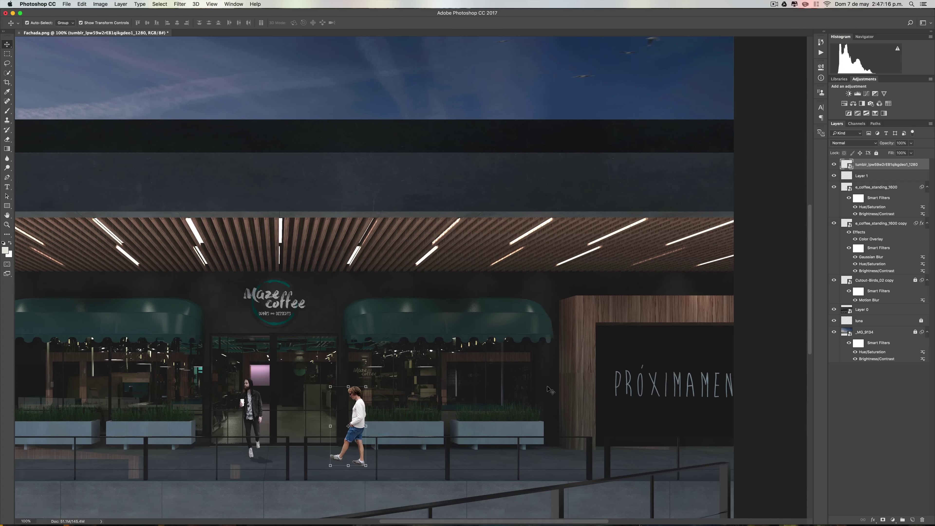
pyautogui.scroll(3, 549, 390)
pyautogui.scroll(-5, 331, 370)
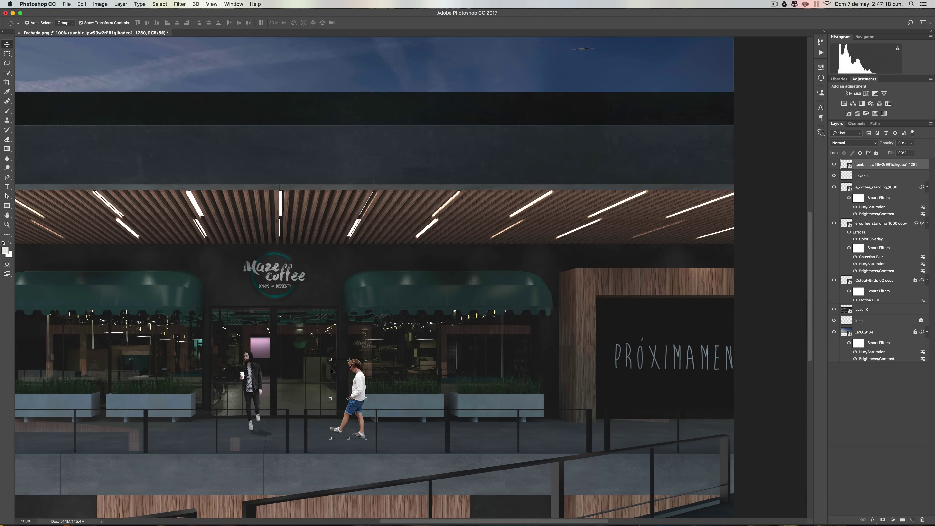
pyautogui.moveTo(366, 438); pyautogui.dragTo(363, 432)
pyautogui.moveTo(330, 359); pyautogui.dragTo(331, 360)
pyautogui.press('Return')
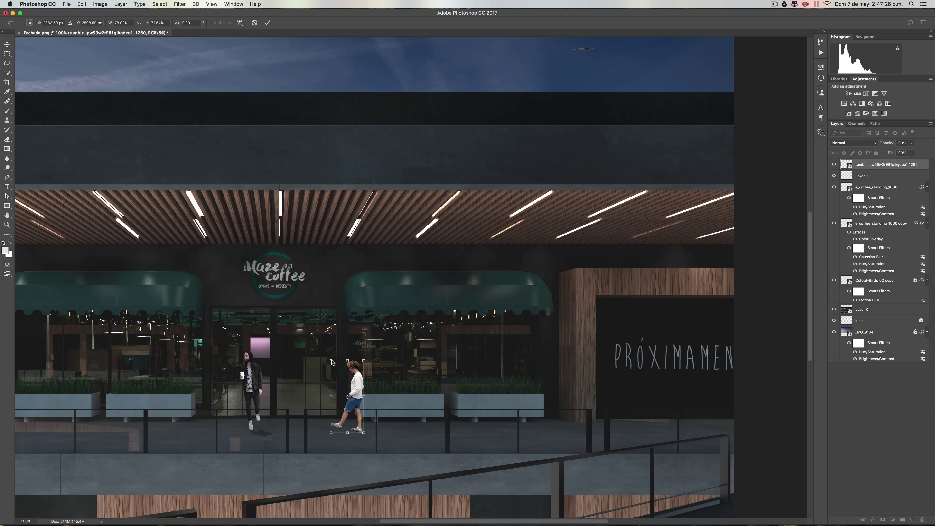
# - Add Hue/Saturation (saturation -22) and Brightness/Contrast smart filters to the walking man
pyautogui.click(100, 4)
pyautogui.moveTo(113, 23)
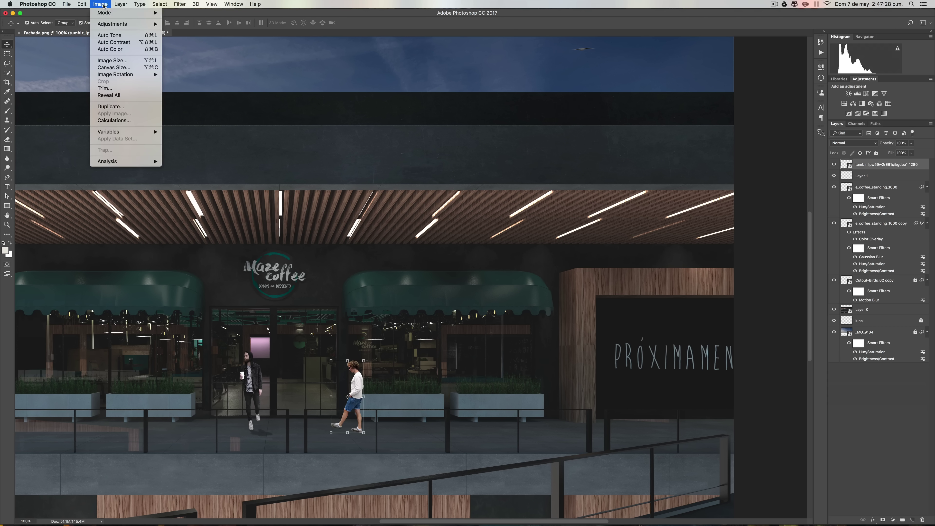
pyautogui.click(210, 62)
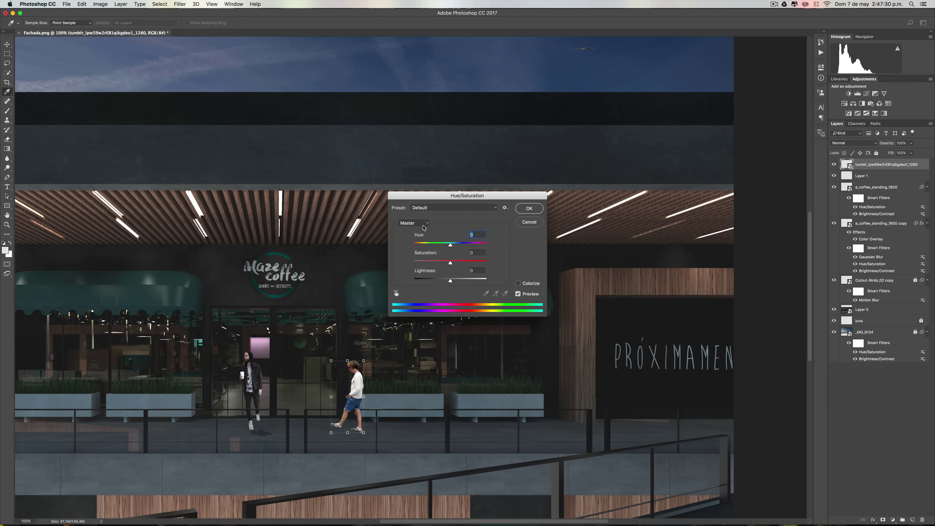
pyautogui.click(442, 262)
pyautogui.moveTo(450, 281); pyautogui.dragTo(446, 281)
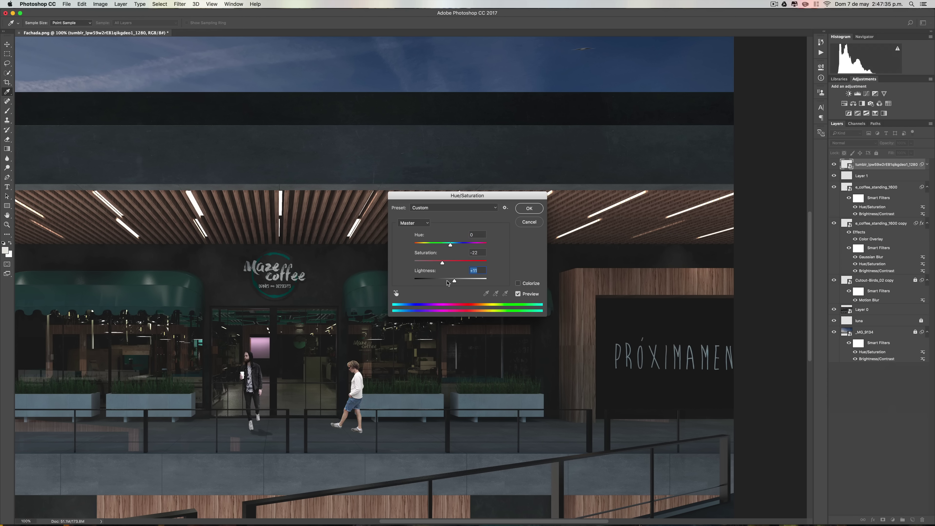
pyautogui.click(525, 209)
pyautogui.click(100, 4)
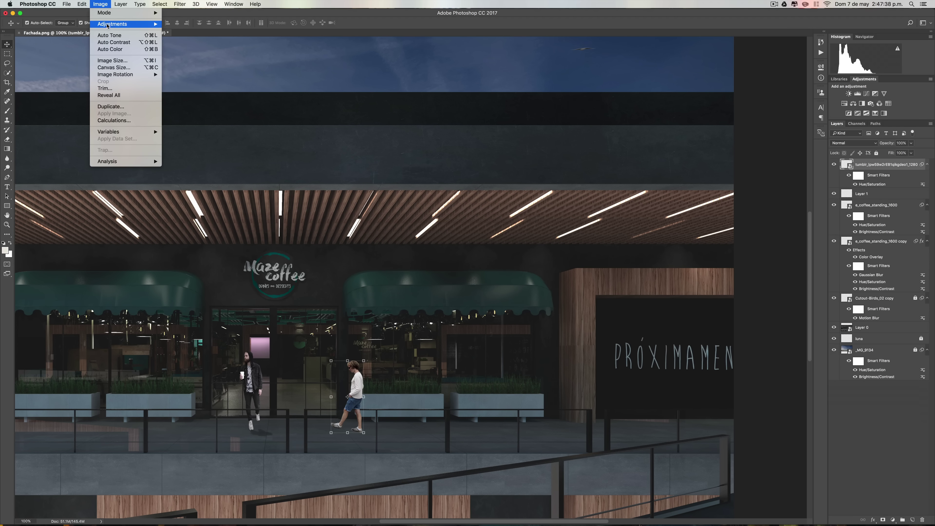
pyautogui.click(195, 24)
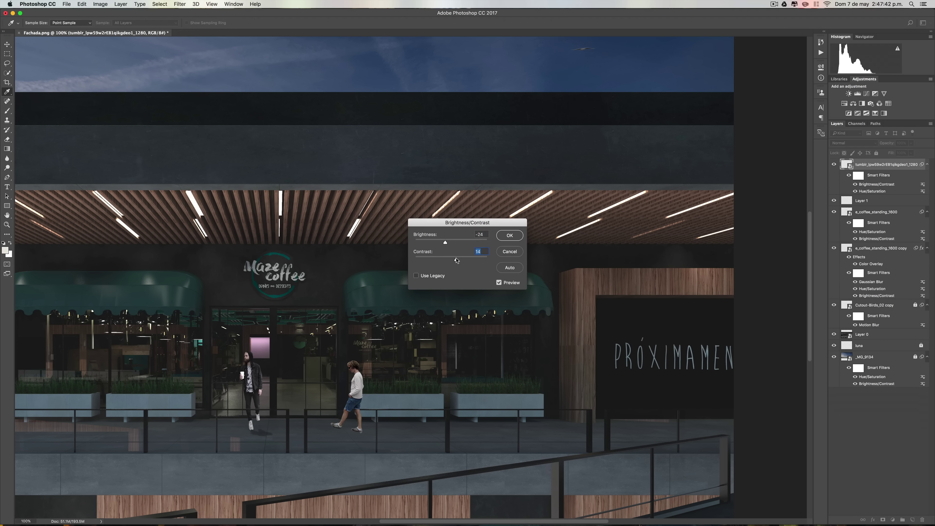
pyautogui.click(517, 230)
# - Add another Hue/Saturation with Lightness +7 and another Brightness/Contrast filter
pyautogui.click(100, 4)
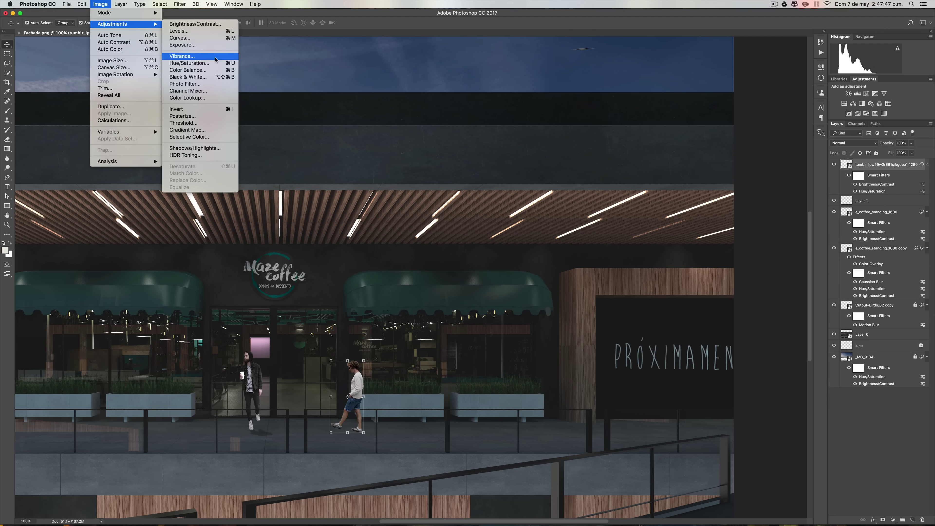
pyautogui.click(203, 72)
pyautogui.moveTo(450, 280); pyautogui.dragTo(452, 281)
pyautogui.press('Return')
pyautogui.click(100, 4)
pyautogui.click(195, 24)
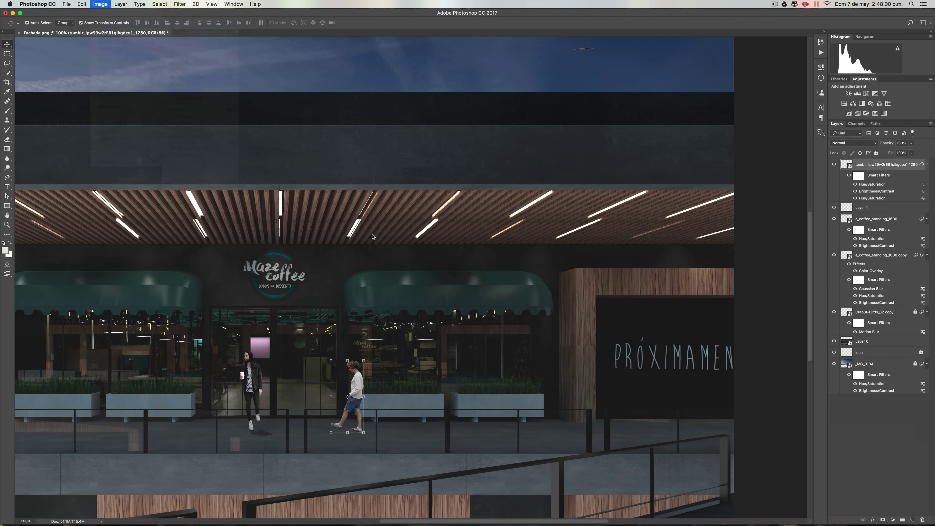
pyautogui.press('Return')
# - Lower the walking man's Exposure to -0.31 and deselect his layer
pyautogui.click(100, 5)
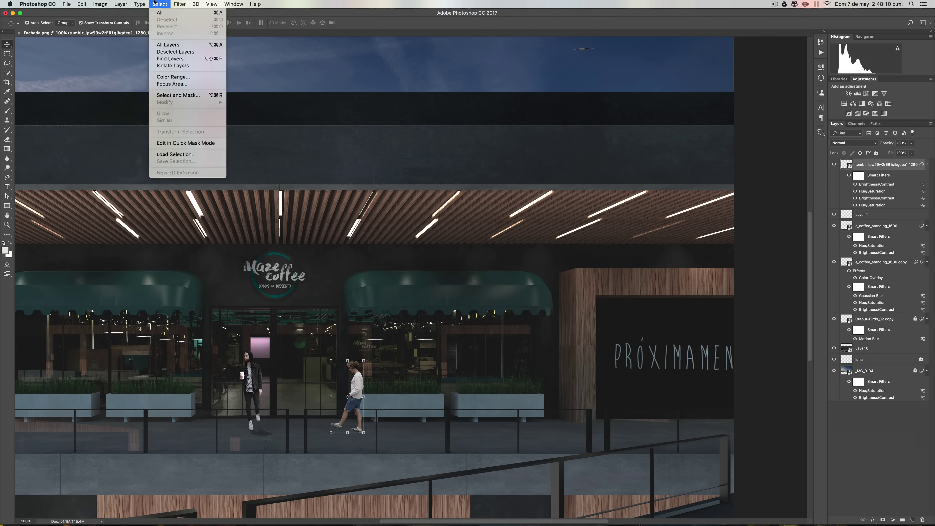
pyautogui.click(195, 47)
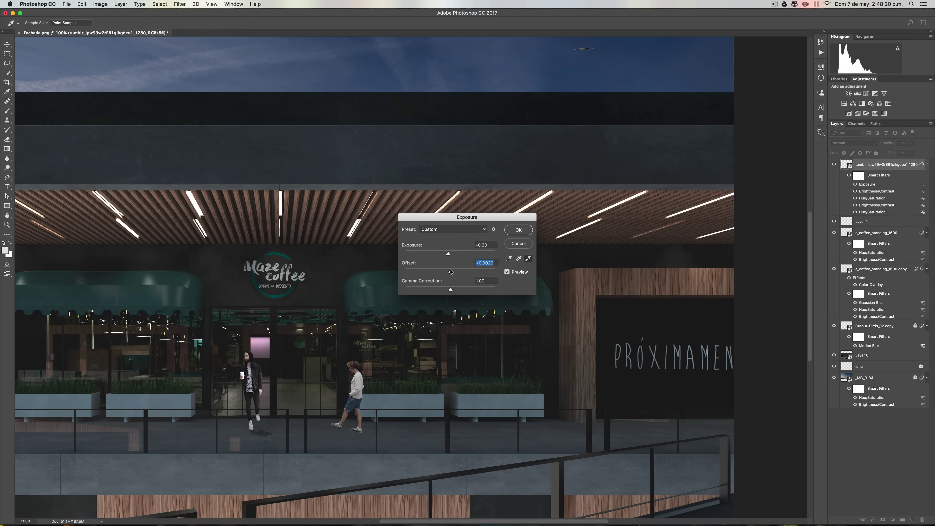
pyautogui.moveTo(449, 254); pyautogui.dragTo(447, 253)
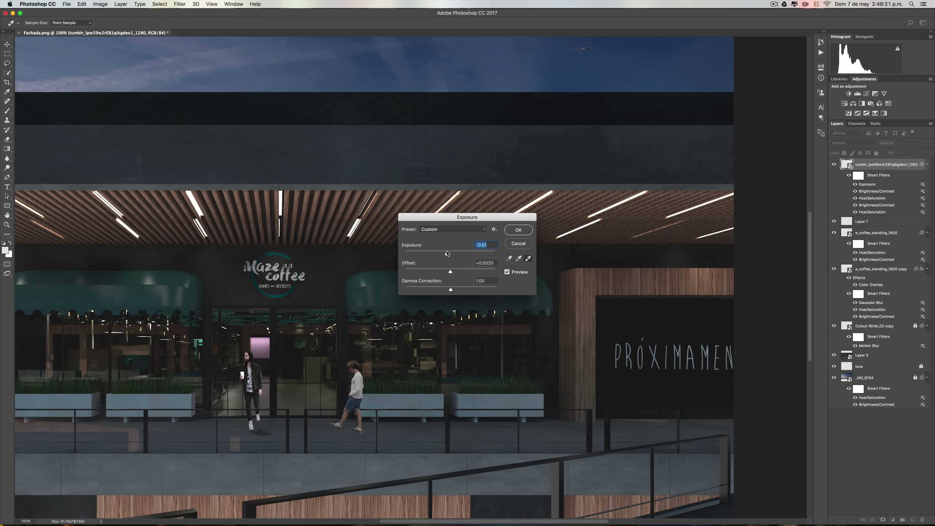
pyautogui.click(510, 231)
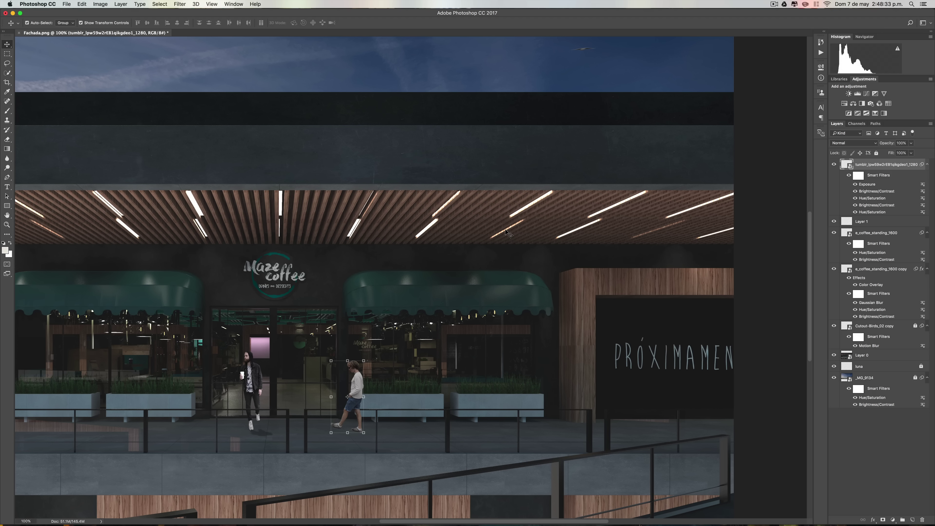
pyautogui.click(750, 240)
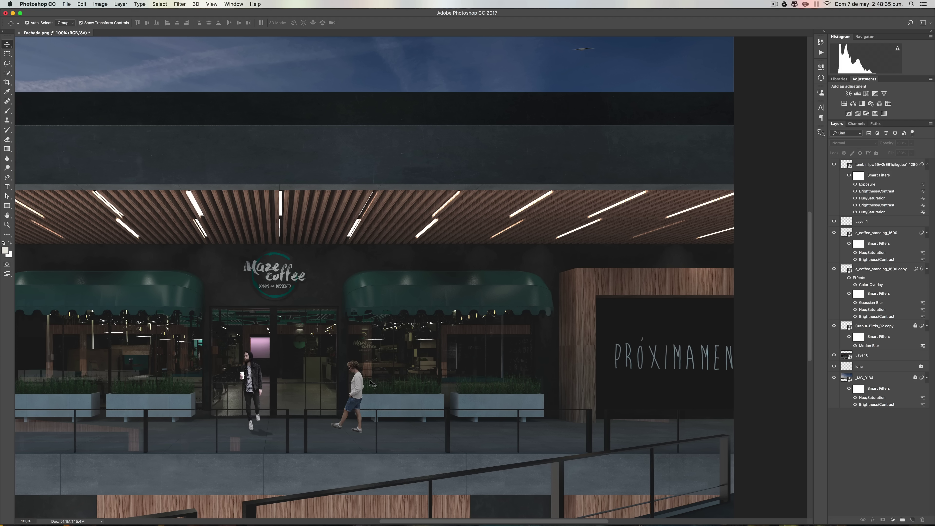
pyautogui.click(358, 386)
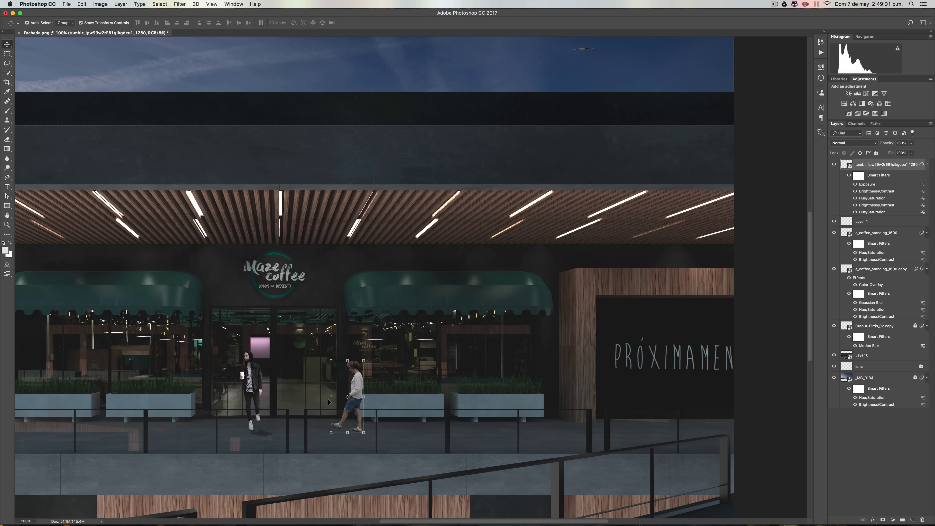
pyautogui.press('super+minus')
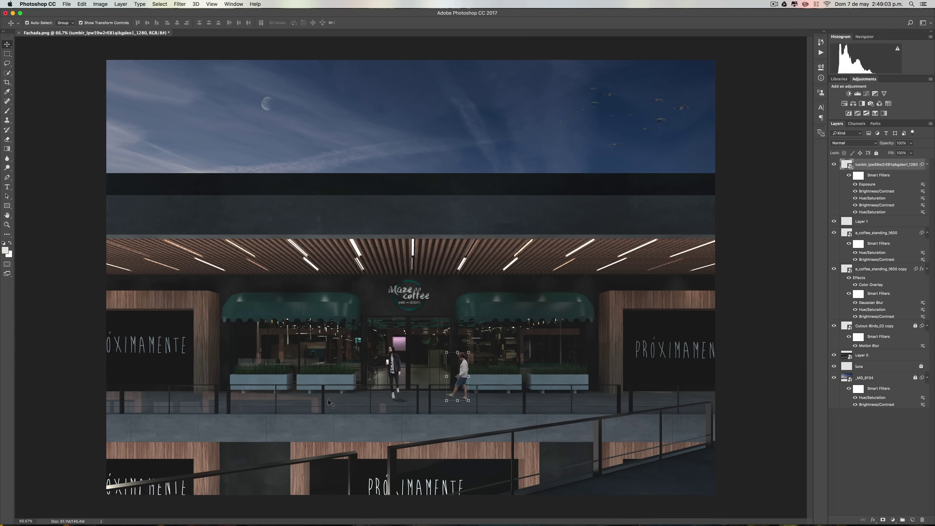
pyautogui.press('super+equal')
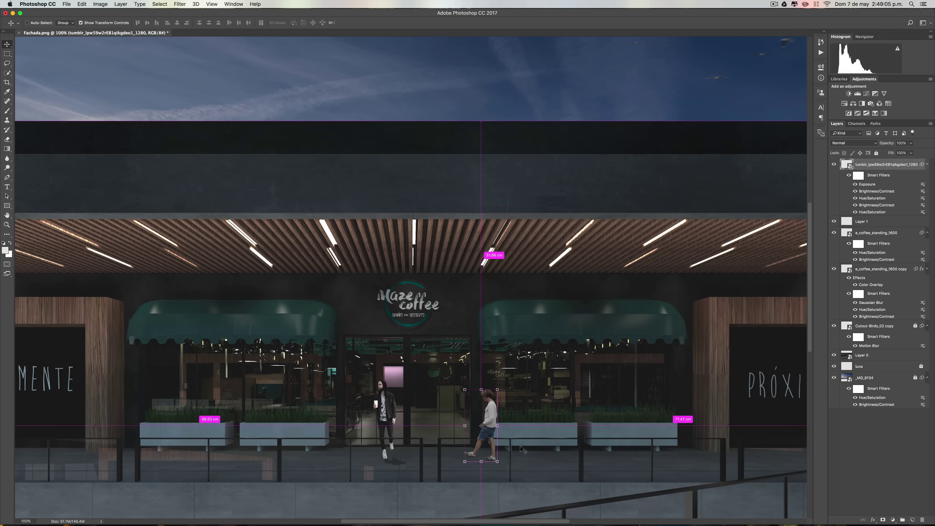
pyautogui.scroll(-3, 460, 387)
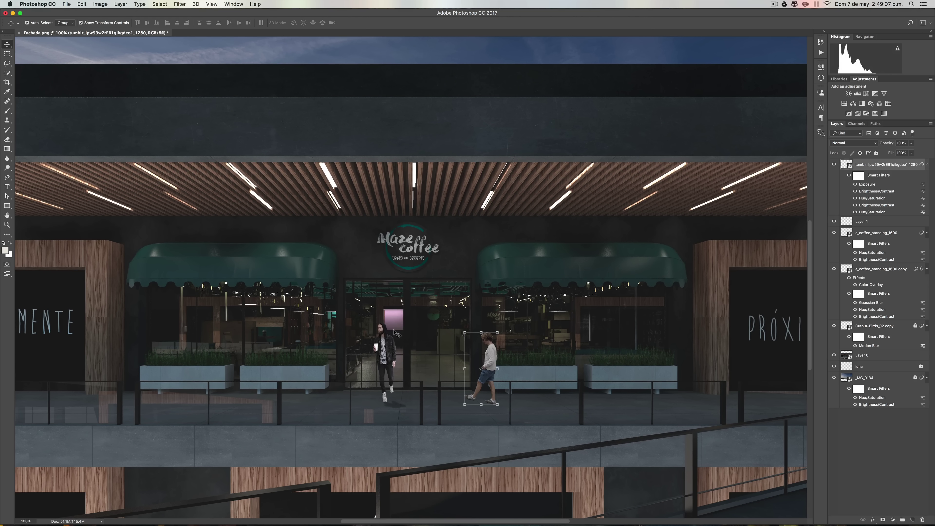
pyautogui.click(411, 320)
pyautogui.click(487, 357)
pyautogui.scroll(-1, 454, 341)
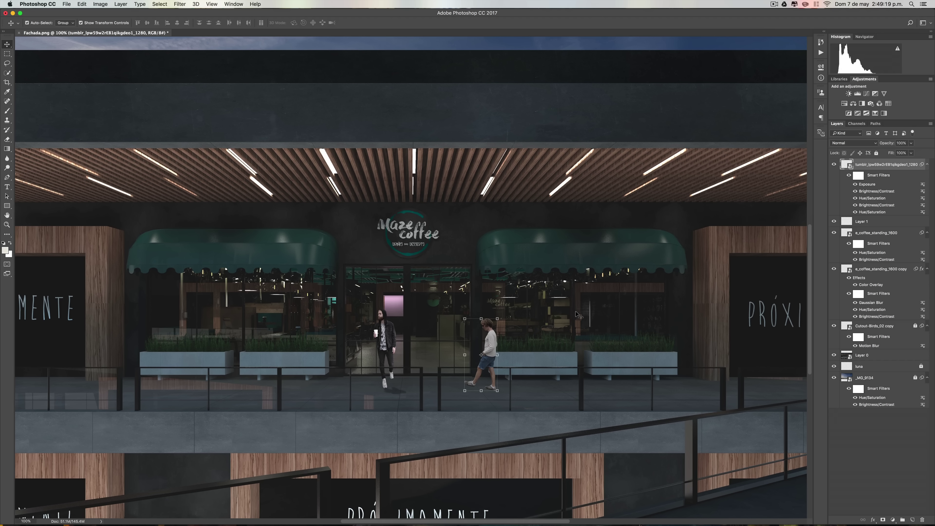
# - Duplicate the walking man's layer and move the copy below the original
pyautogui.rightClick(912, 167)
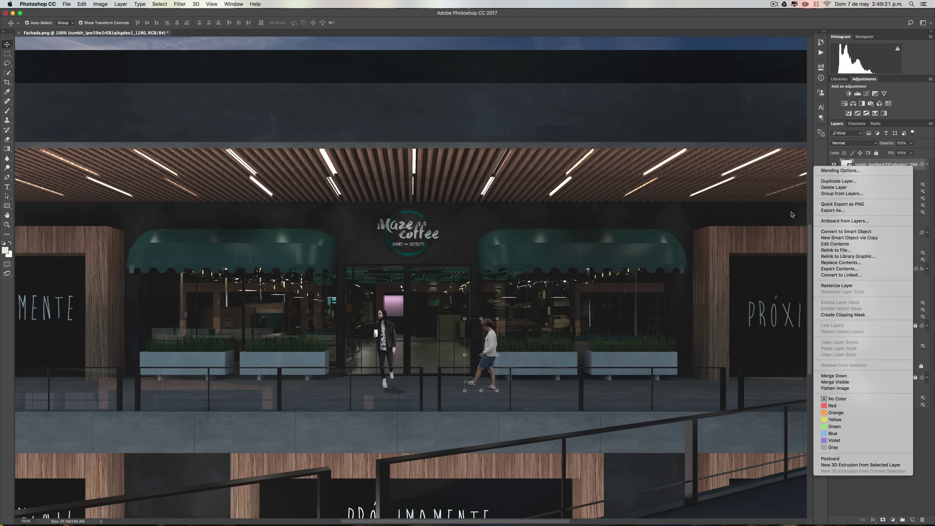
pyautogui.click(841, 181)
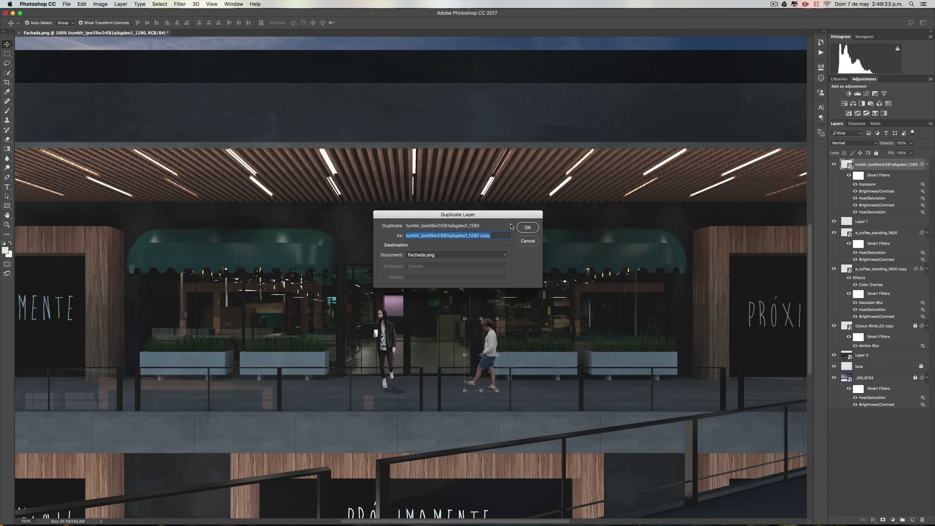
pyautogui.click(527, 228)
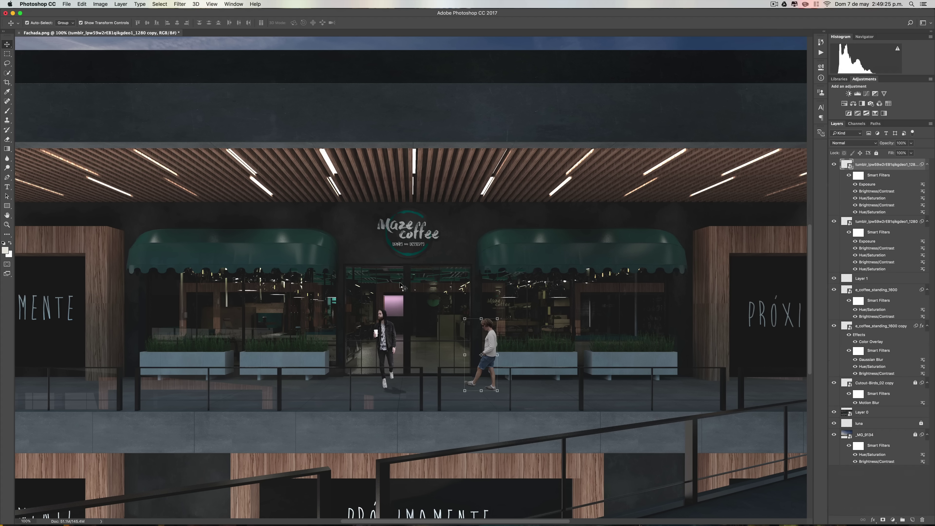
pyautogui.scroll(-4, 401, 284)
pyautogui.scroll(-2, 401, 284)
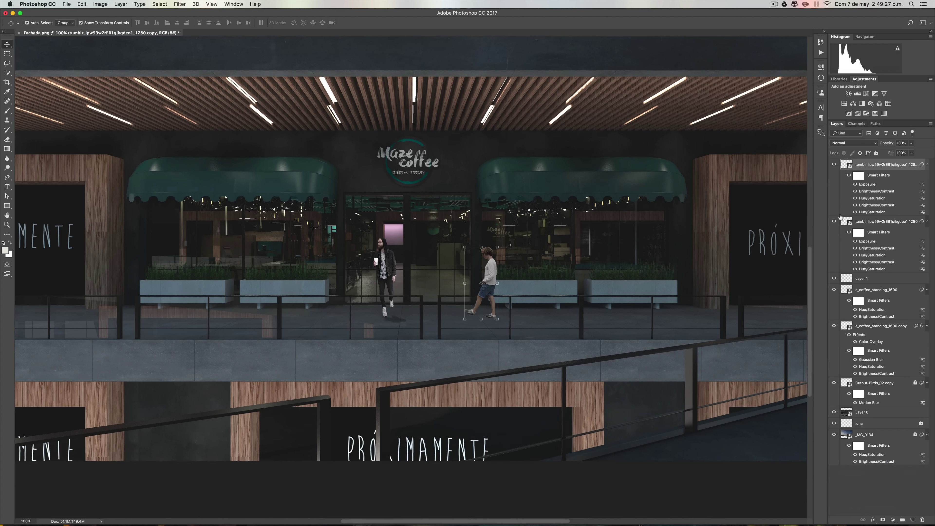
pyautogui.moveTo(885, 166); pyautogui.dragTo(883, 273)
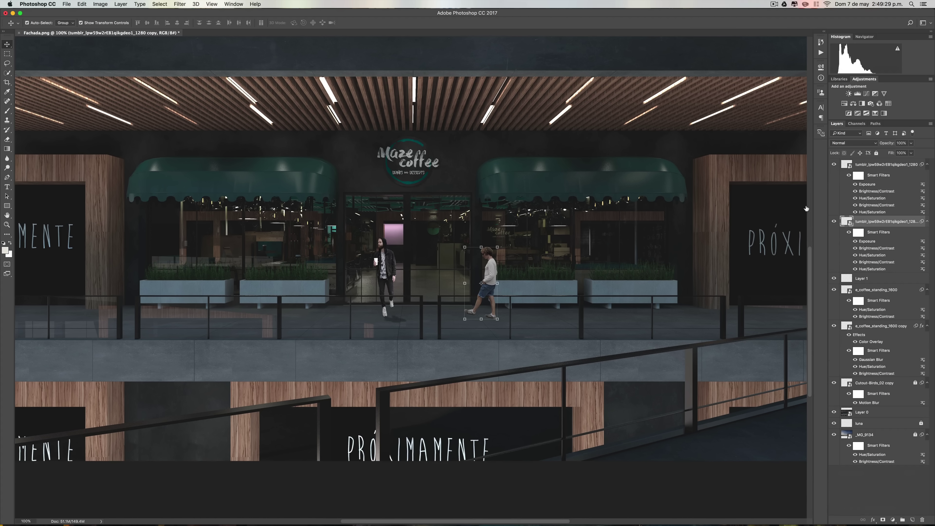
# - Squash the copied figure flat into a shadow lying at his feet
pyautogui.hotkey('ctrl', 't')
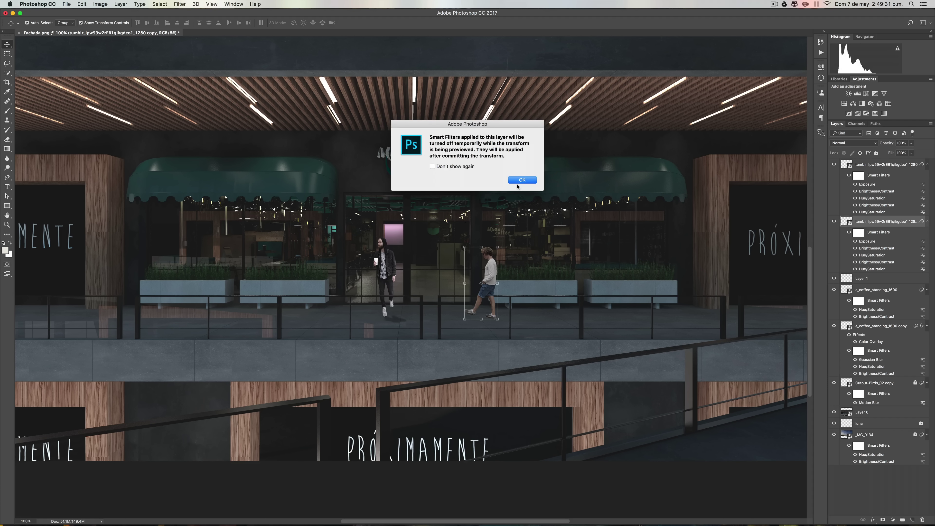
pyautogui.click(519, 181)
pyautogui.rightClick(482, 243)
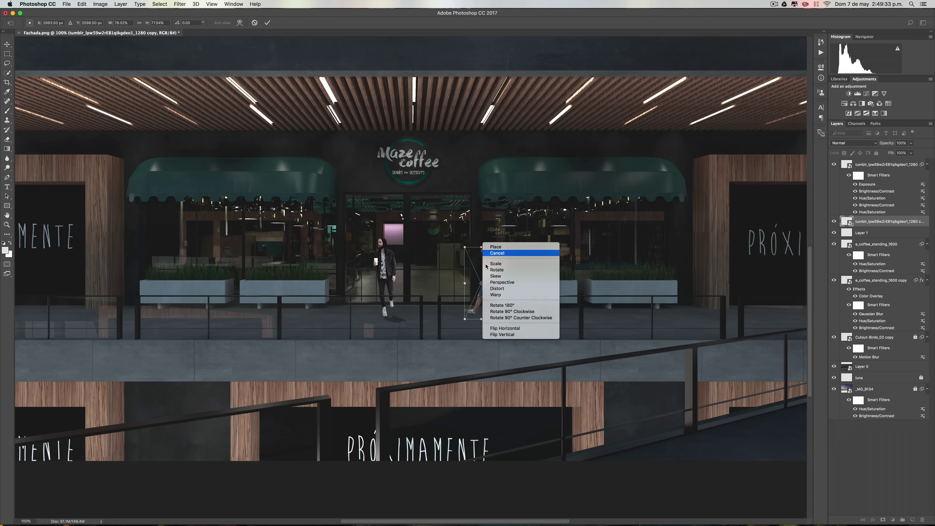
pyautogui.click(478, 247)
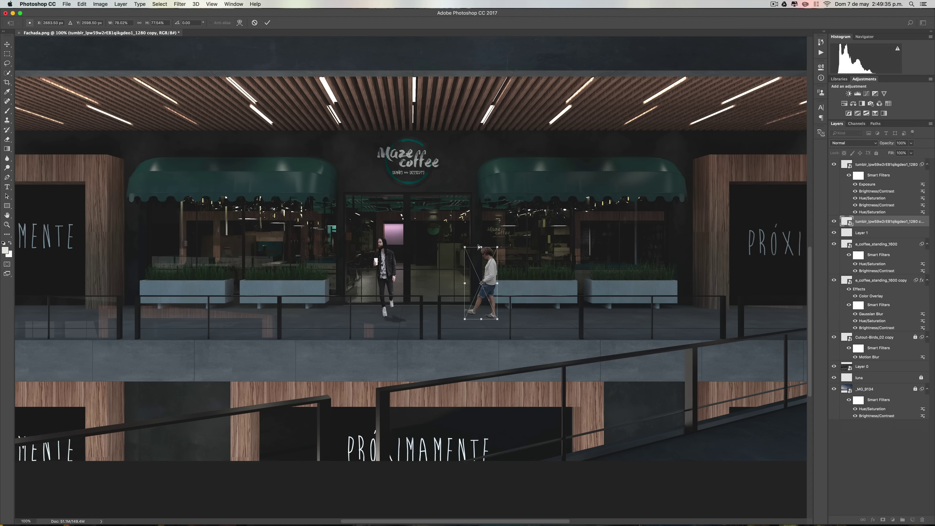
pyautogui.moveTo(479, 247)
pyautogui.mouseDown()
pyautogui.moveTo(473, 323)
pyautogui.moveTo(488, 330)
pyautogui.mouseUp()
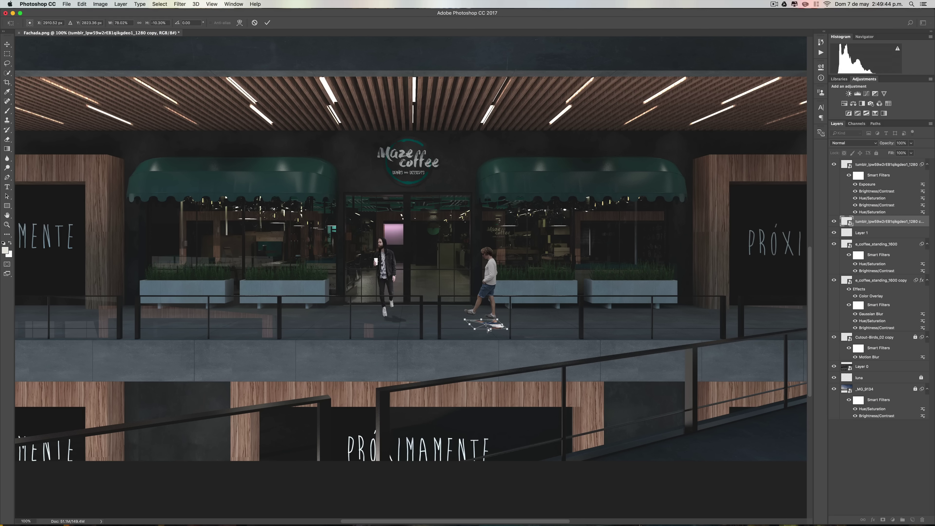
pyautogui.press('Return')
pyautogui.click(506, 326)
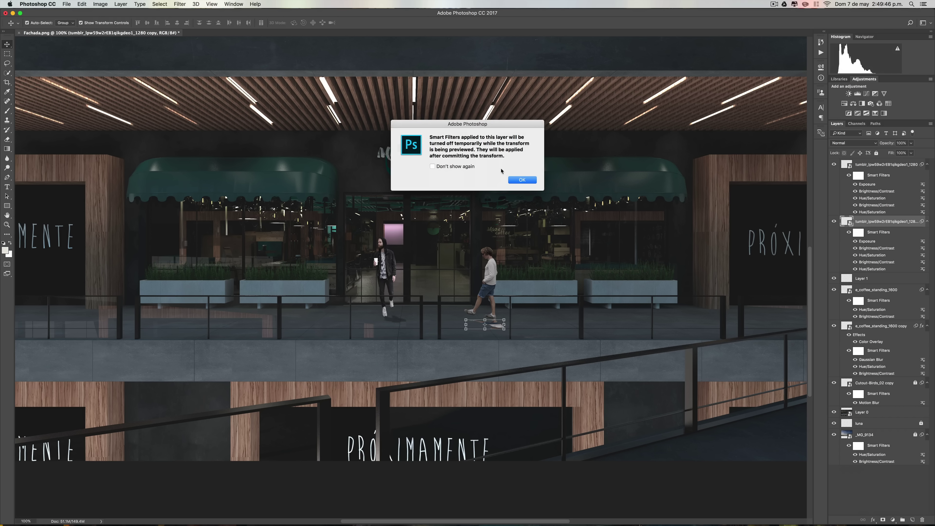
pyautogui.click(522, 180)
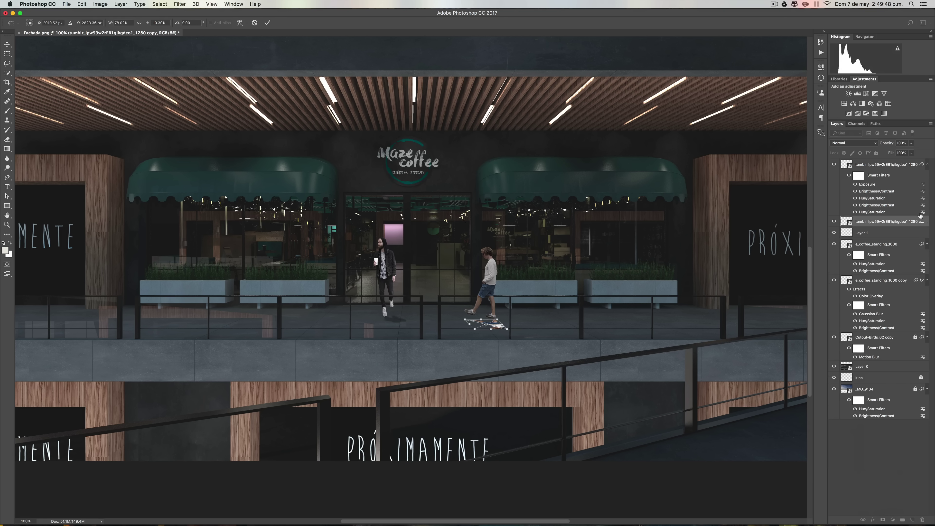
pyautogui.press('Return')
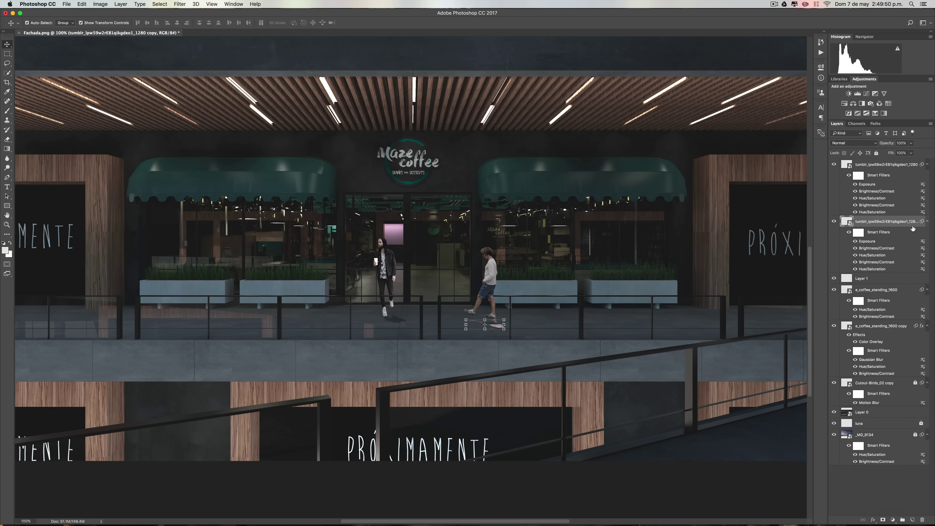
# - Give the shadow layer a dark Color Overlay layer style
pyautogui.doubleClick(902, 225)
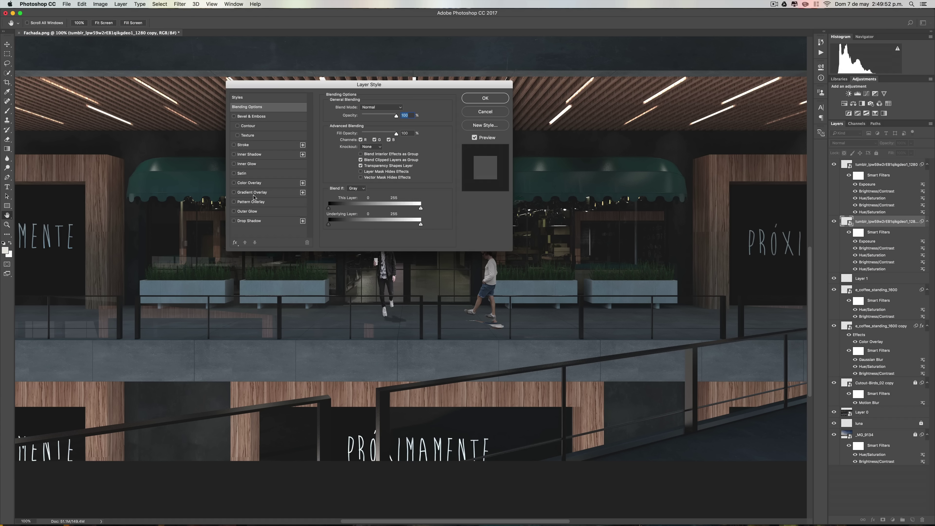
pyautogui.click(267, 183)
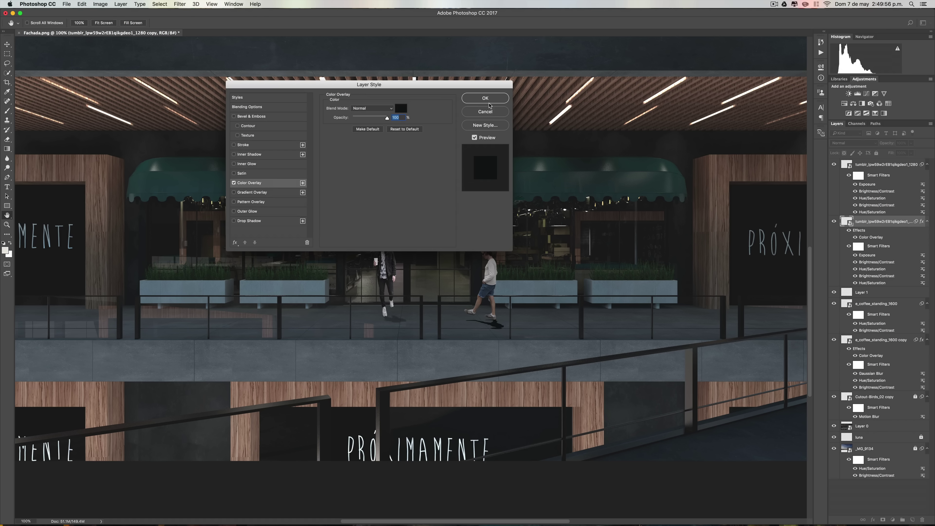
pyautogui.click(486, 98)
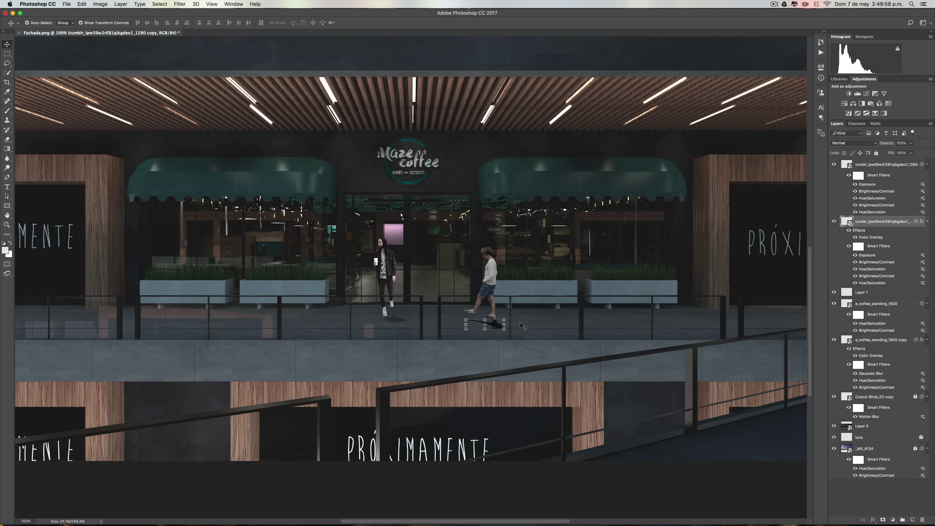
pyautogui.press('super+equal')
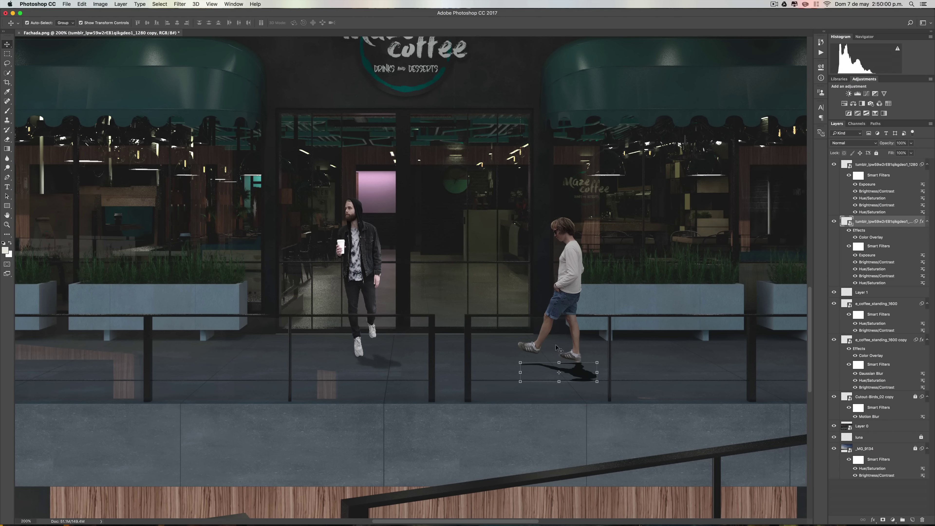
# - Distort the shadow slightly longer across the pavement and fade it to 40% opacity
pyautogui.click(520, 363)
pyautogui.click(523, 179)
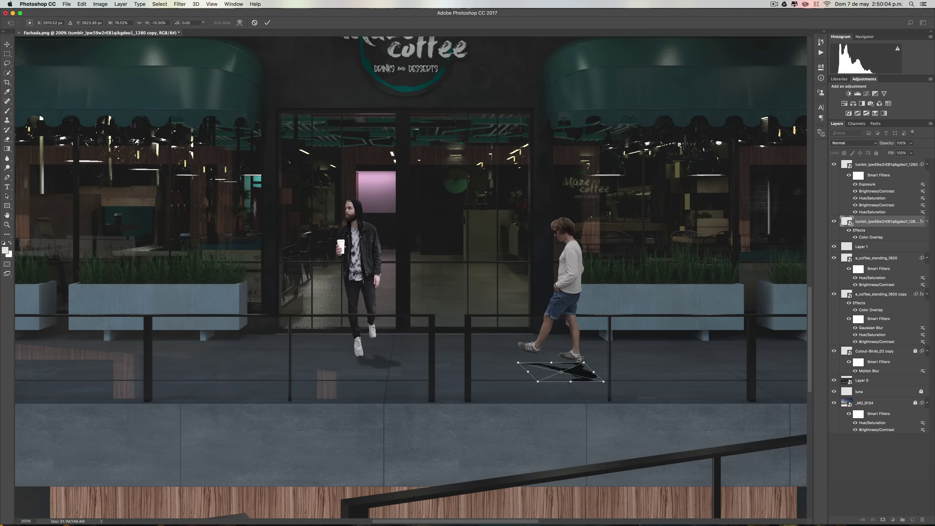
pyautogui.rightClick(581, 358)
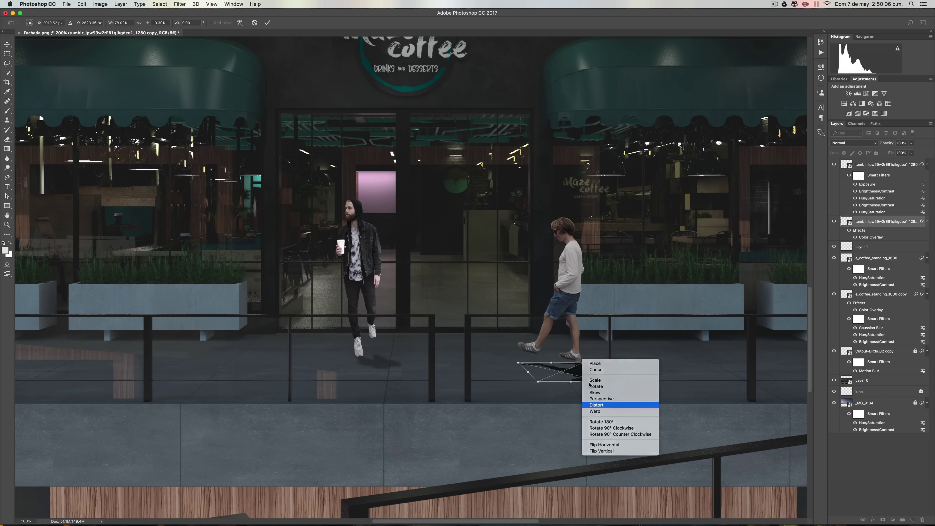
pyautogui.click(602, 405)
pyautogui.moveTo(549, 361); pyautogui.dragTo(550, 360)
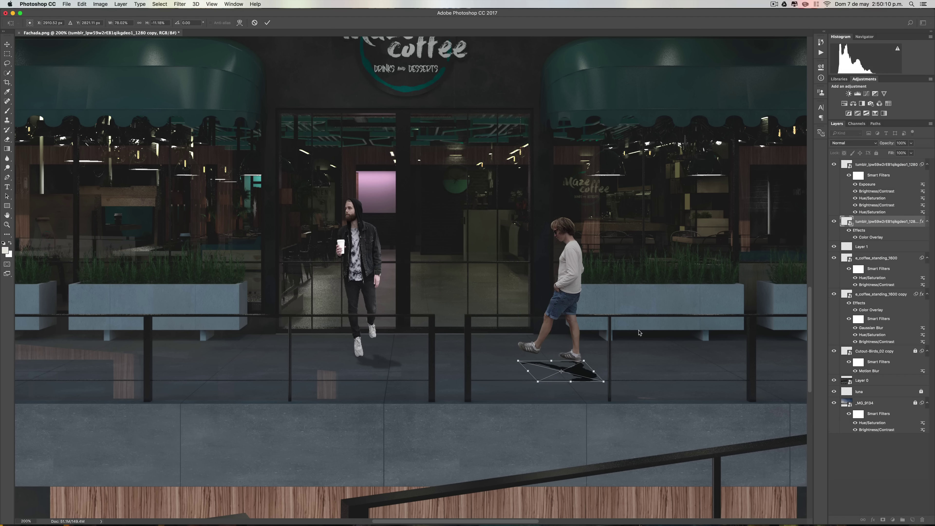
pyautogui.press('Return')
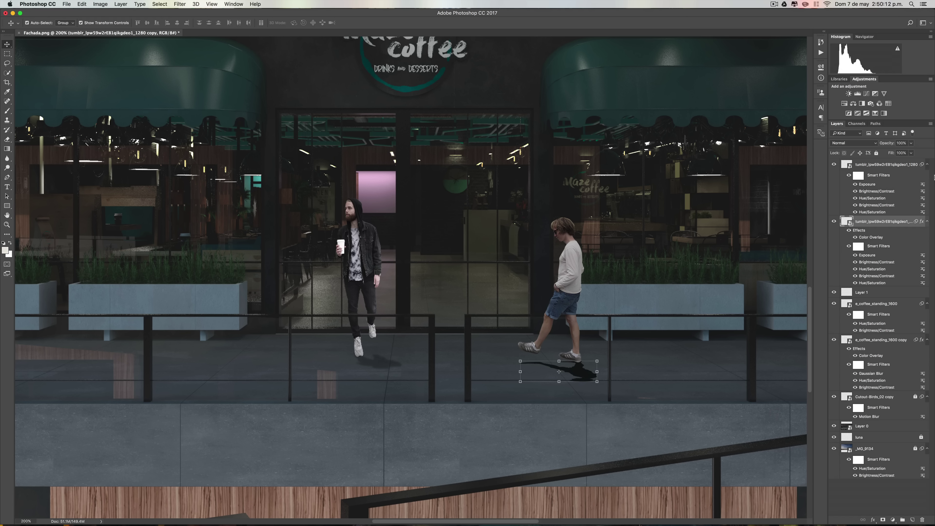
pyautogui.click(910, 142)
pyautogui.moveTo(913, 152); pyautogui.dragTo(891, 153)
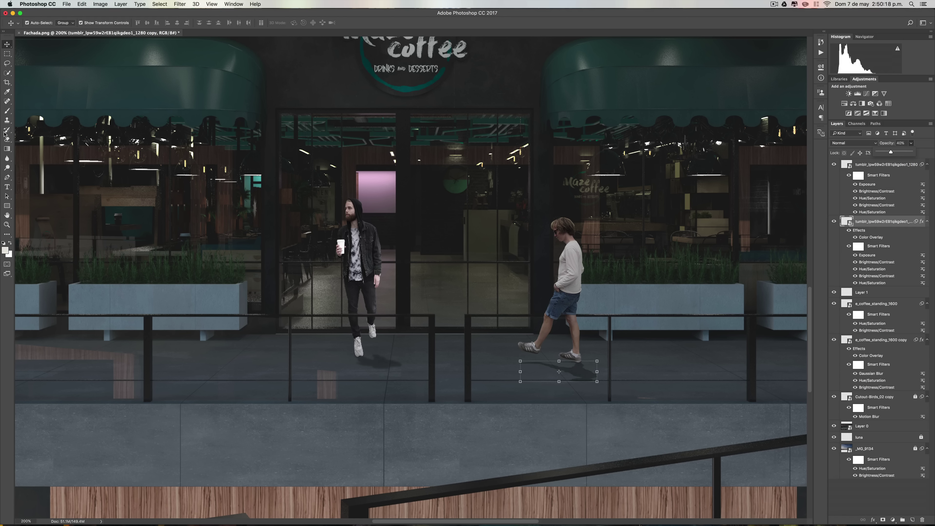
# - Paint on the shadow layer with the Brush, rasterizing it
pyautogui.click(7, 110)
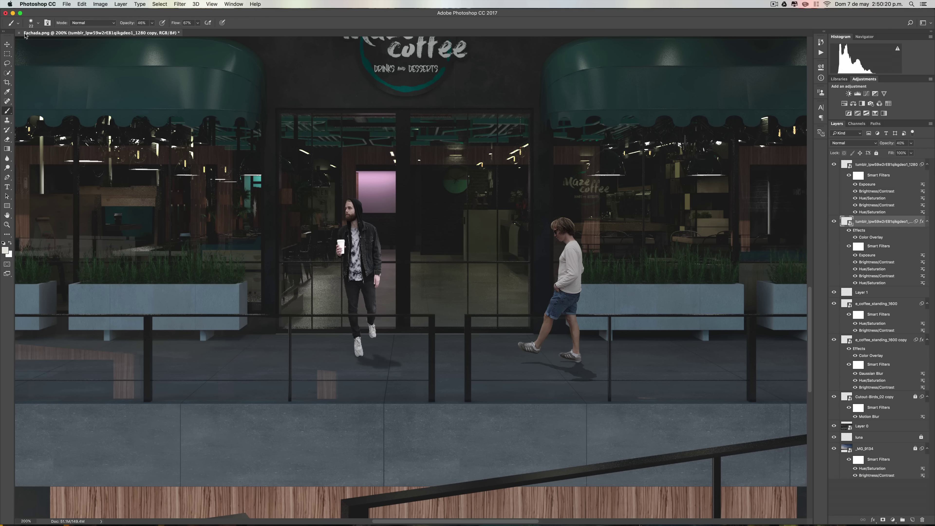
pyautogui.click(38, 24)
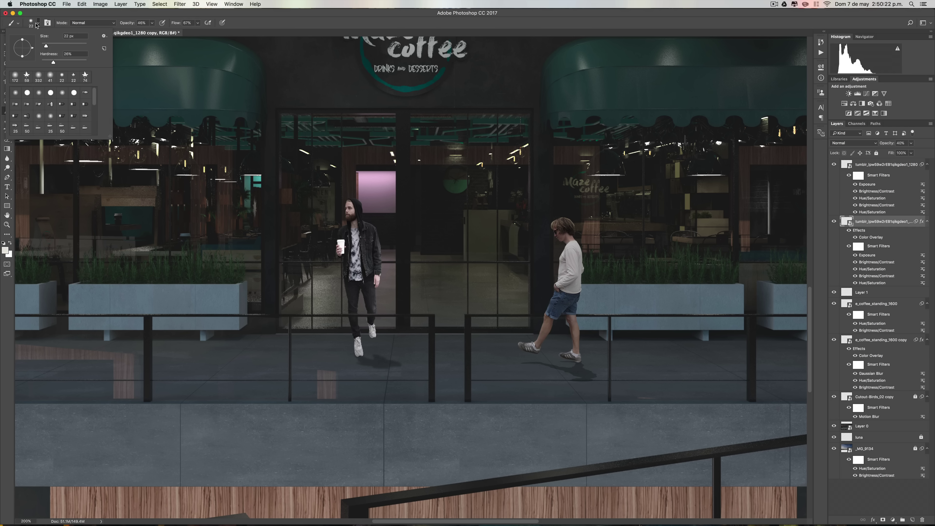
pyautogui.click(37, 24)
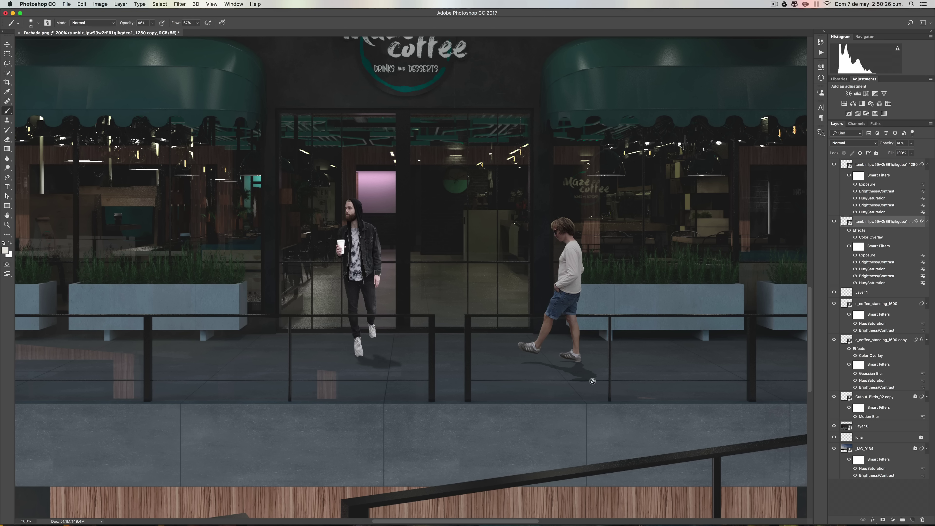
pyautogui.press('super+plus')
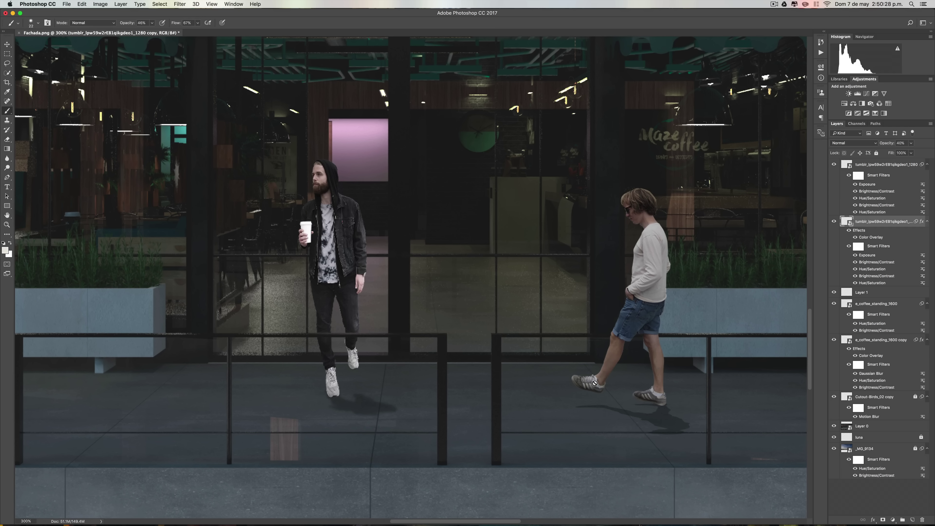
pyautogui.click(656, 415)
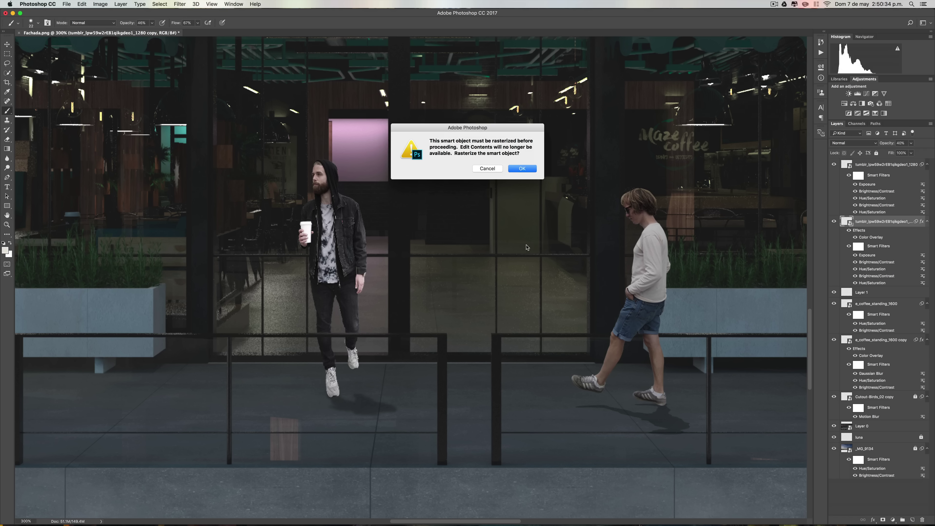
pyautogui.click(522, 169)
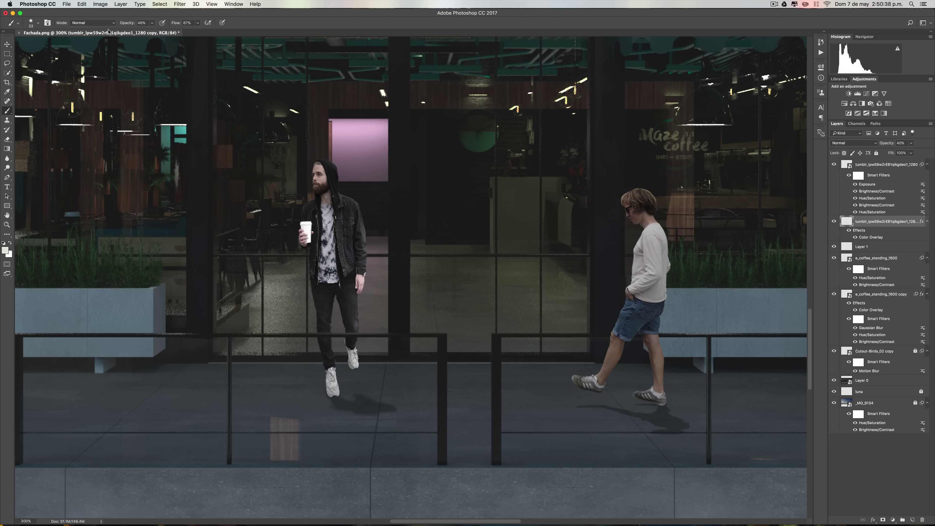
# - Shrink the brush to a few pixels and set its opacity for touching up the shadow
pyautogui.click(38, 23)
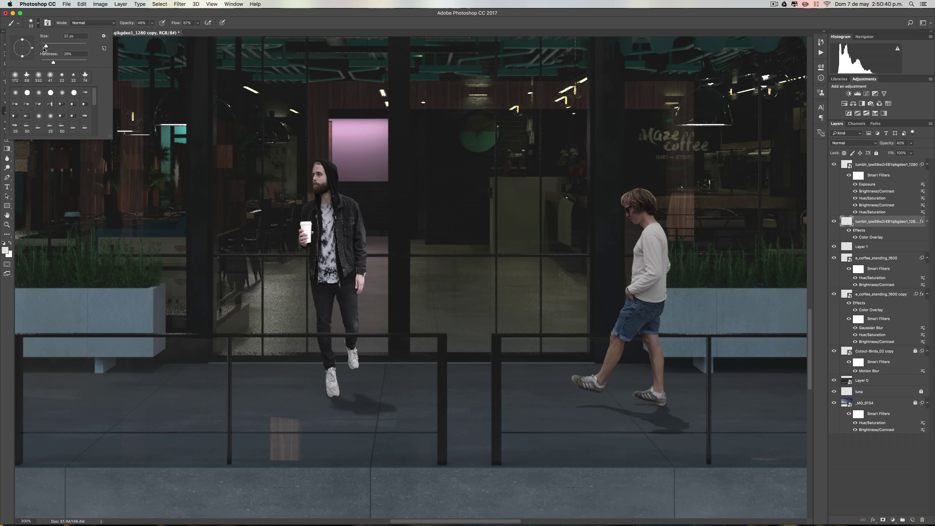
pyautogui.moveTo(47, 46); pyautogui.dragTo(43, 46)
pyautogui.press('Return')
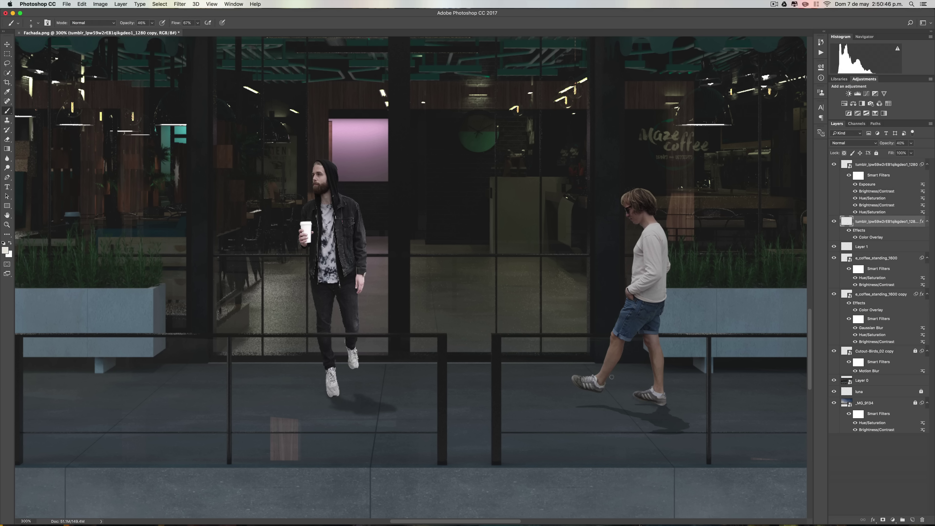
pyautogui.click(151, 23)
pyautogui.click(637, 399)
# - Refine the shadow with a 15 px eraser, then select the walking man's layer
pyautogui.click(7, 139)
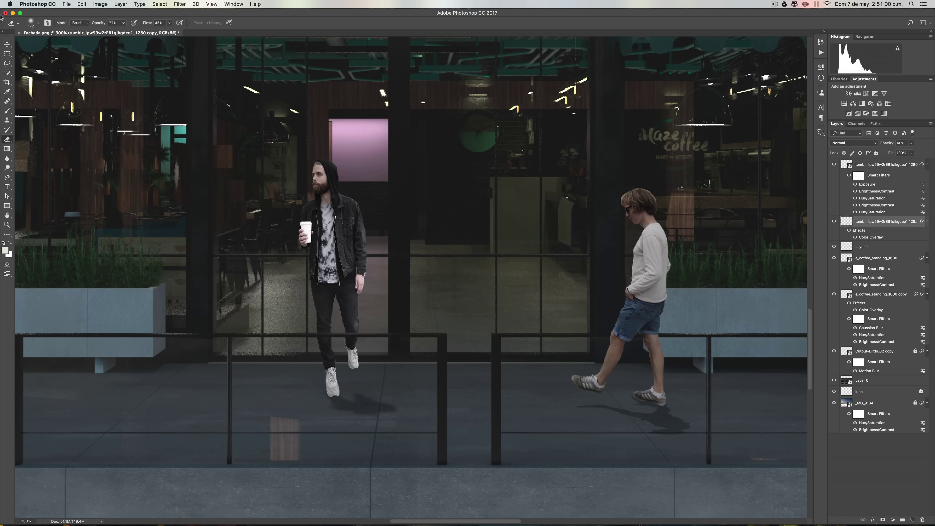
pyautogui.click(34, 26)
pyautogui.moveTo(54, 45); pyautogui.dragTo(51, 46)
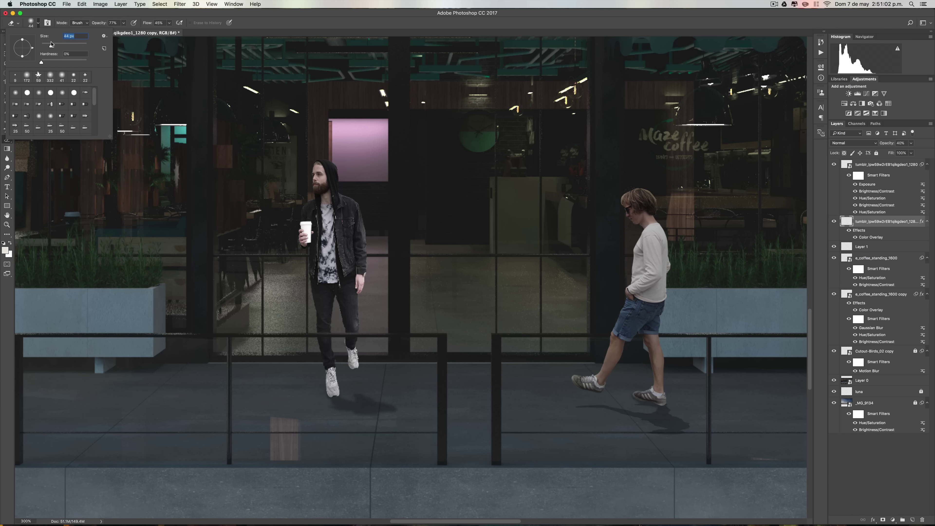
pyautogui.click(44, 46)
pyautogui.click(637, 406)
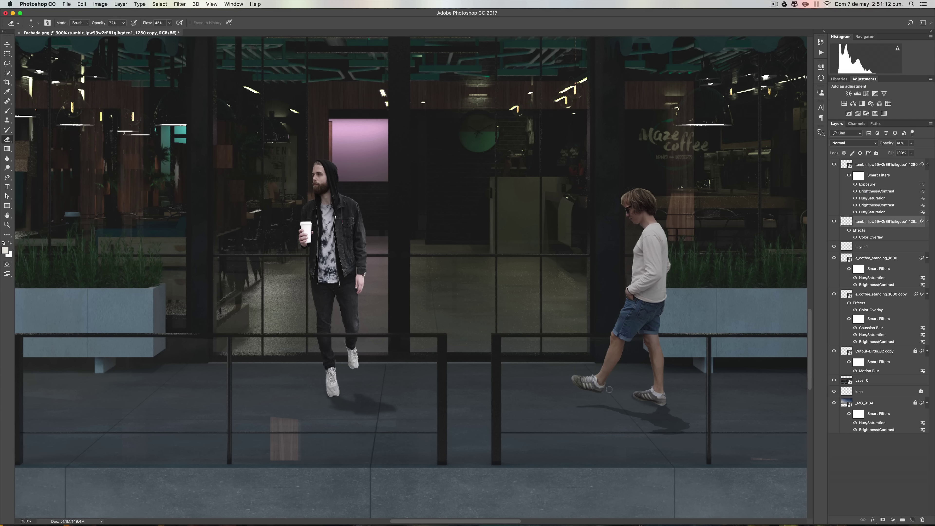
pyautogui.click(7, 44)
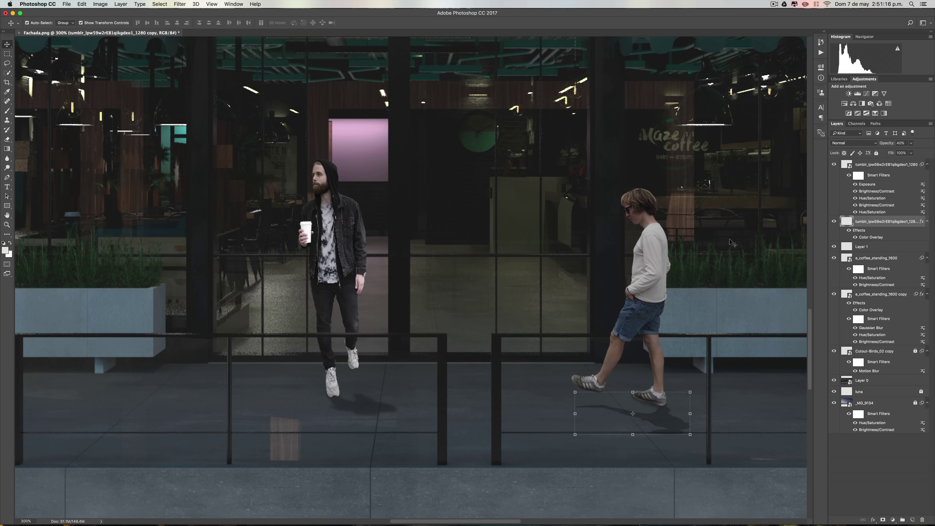
pyautogui.click(634, 263)
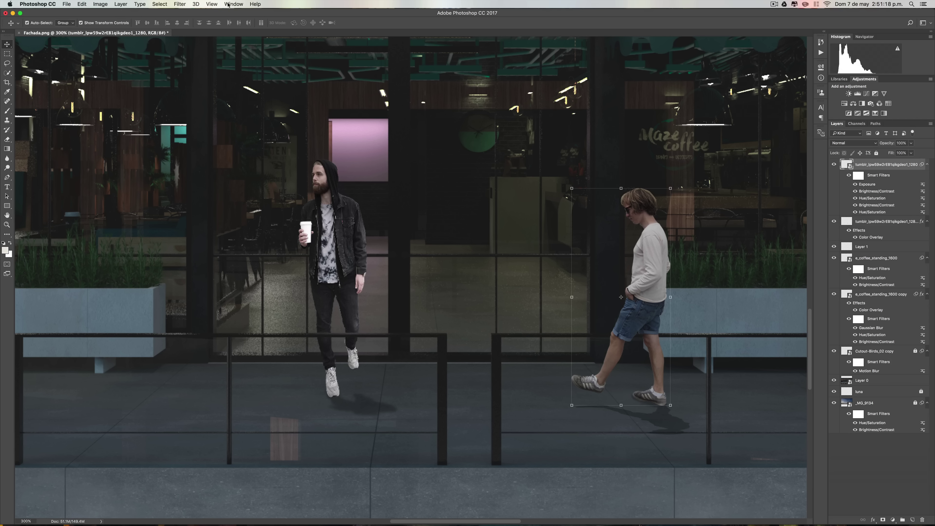
pyautogui.click(176, 4)
pyautogui.moveTo(190, 91)
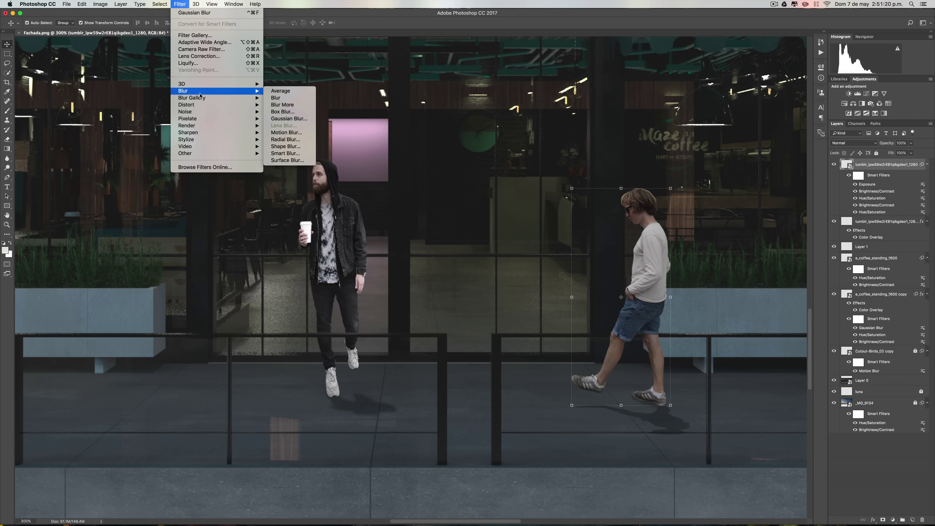
# - Give the walking man a Motion Blur with angle 0 and distance 10 pixels
pyautogui.click(306, 133)
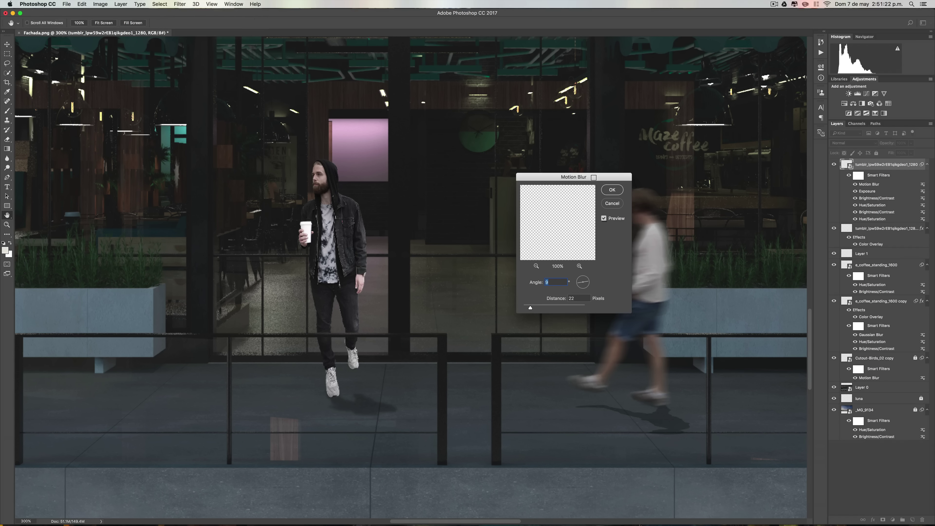
pyautogui.moveTo(572, 171)
pyautogui.mouseDown()
pyautogui.moveTo(498, 171)
pyautogui.moveTo(414, 154)
pyautogui.mouseUp()
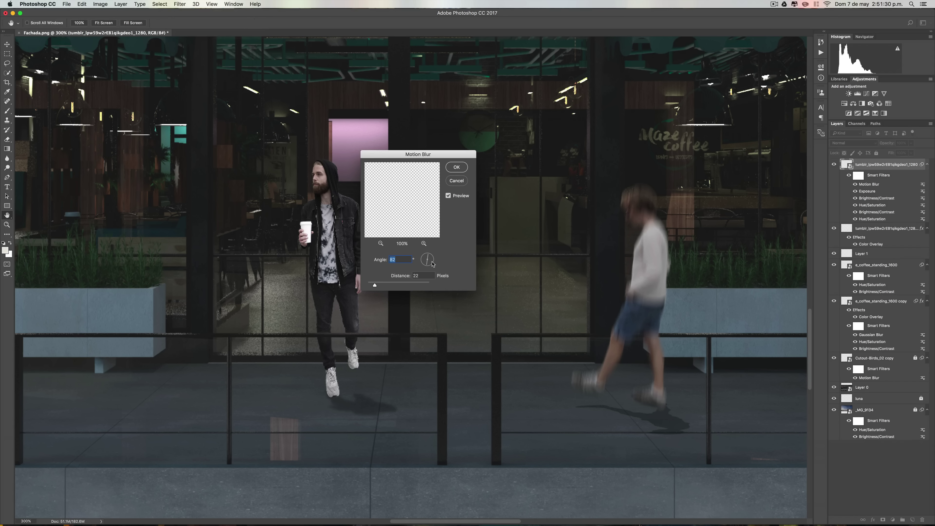
pyautogui.write('0')
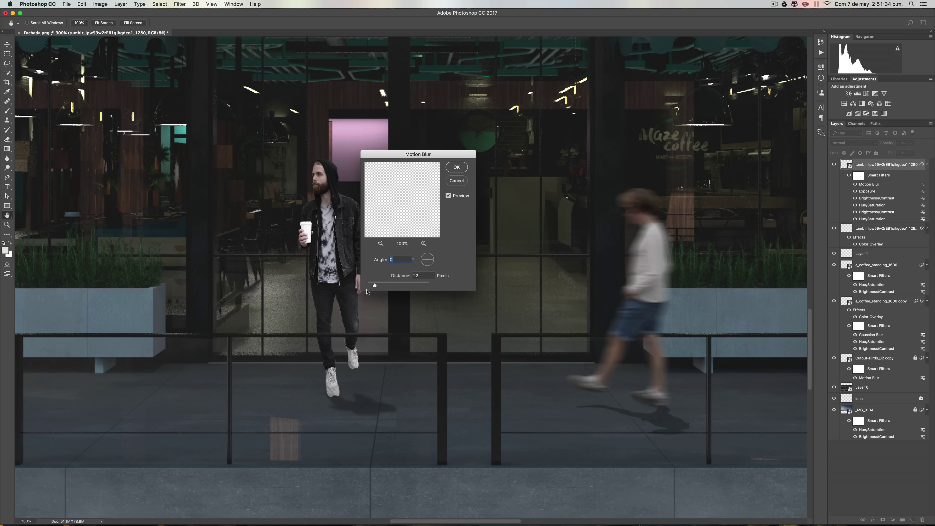
pyautogui.moveTo(374, 286); pyautogui.dragTo(373, 286)
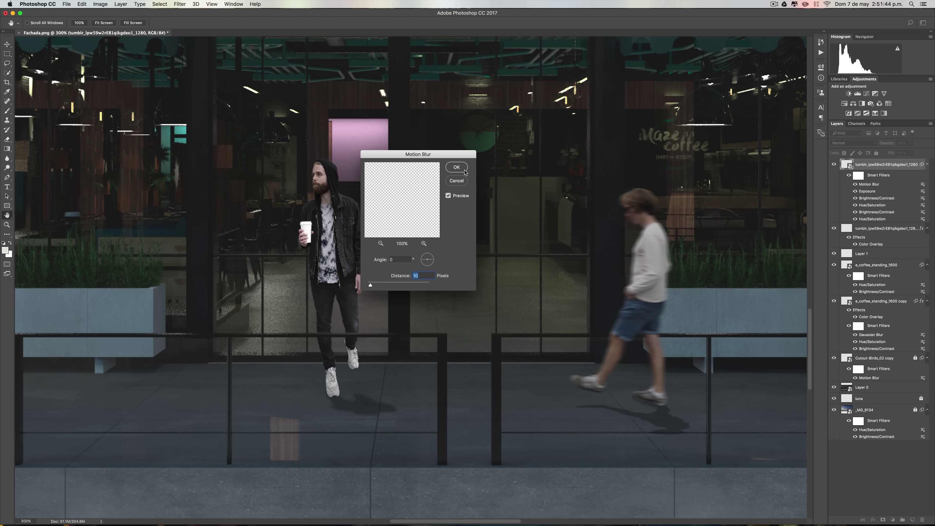
pyautogui.press('Return')
pyautogui.click(718, 326)
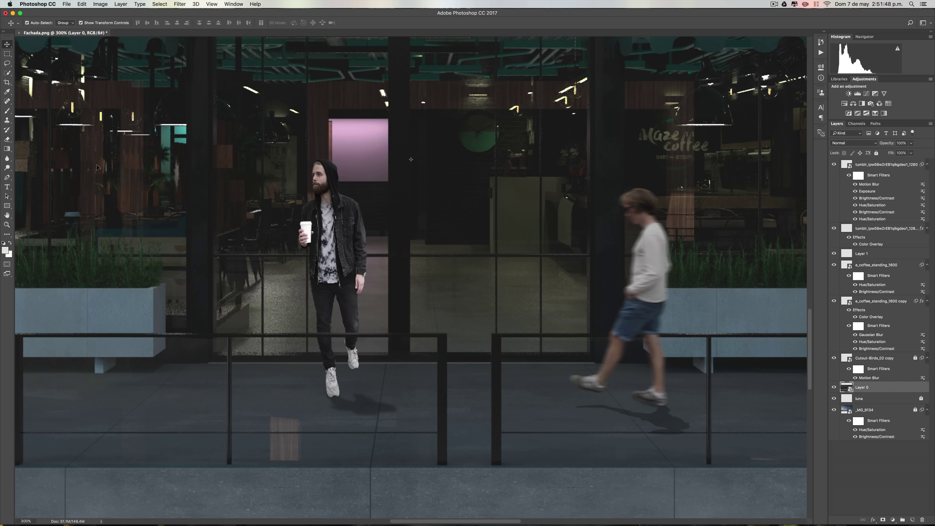
# - Copy a thin strip of the railing's top bar from Layer 0 onto new Layer 2
pyautogui.click(7, 54)
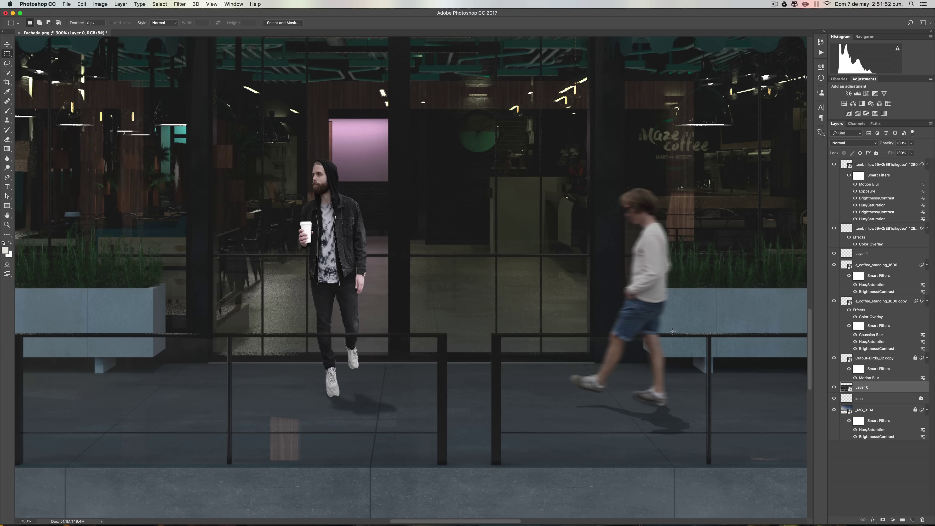
pyautogui.moveTo(674, 332); pyautogui.dragTo(594, 337)
pyautogui.moveTo(594, 336); pyautogui.dragTo(589, 335)
pyautogui.press('super+plus')
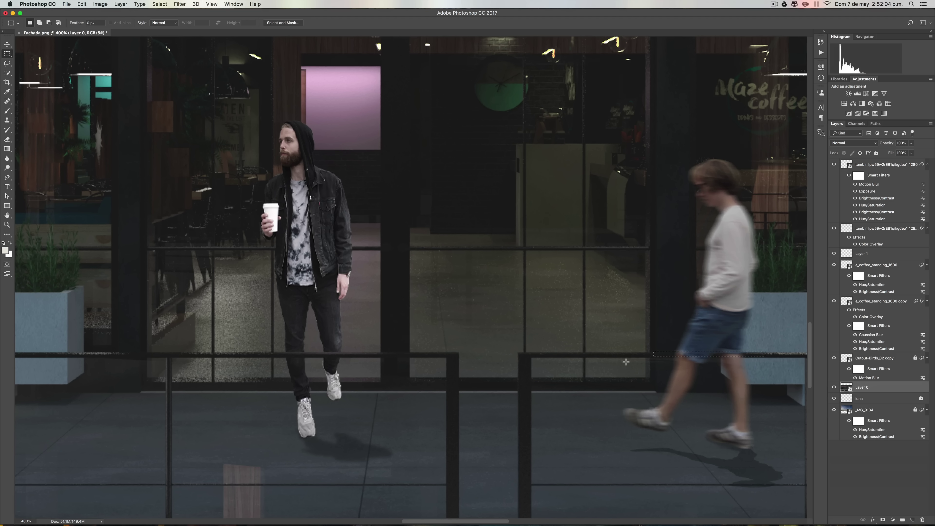
pyautogui.press('Right')
pyautogui.moveTo(648, 356); pyautogui.dragTo(760, 351)
pyautogui.press('super+j')
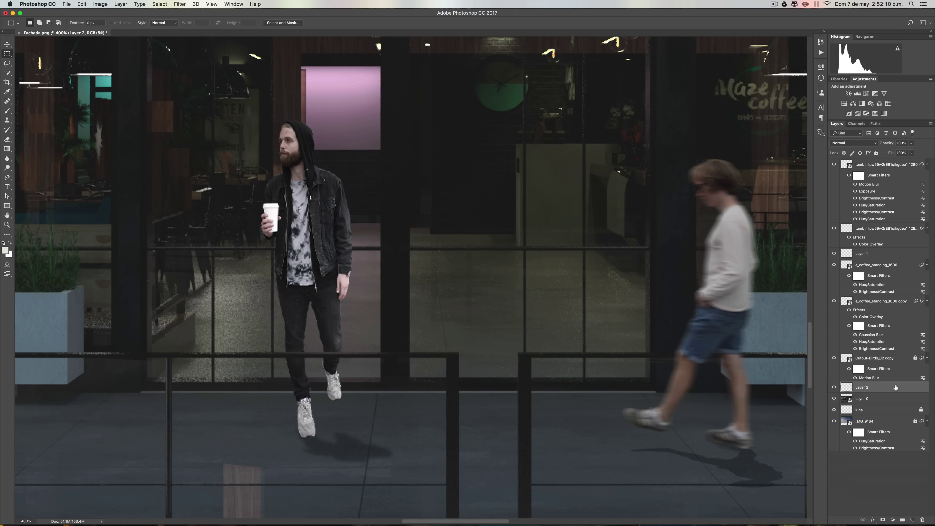
# - Move Layer 2 and Layer 1 to the top of the layer stack
pyautogui.moveTo(881, 387); pyautogui.dragTo(869, 250)
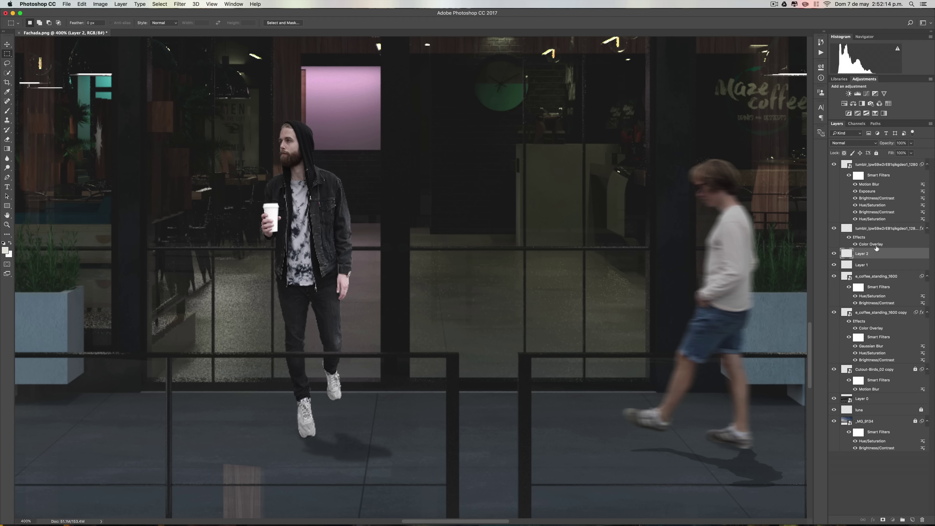
pyautogui.press('super+shift+bracketright')
pyautogui.moveTo(866, 268); pyautogui.dragTo(853, 171)
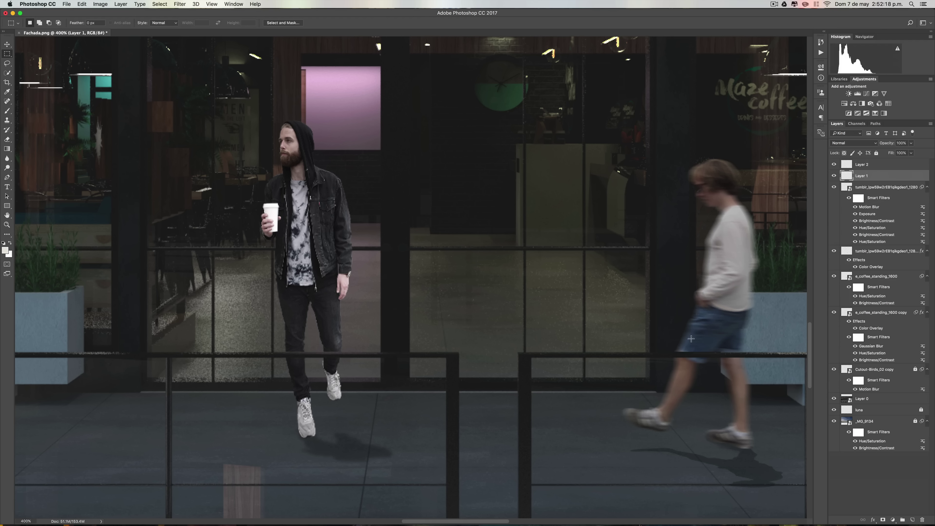
pyautogui.click(880, 165)
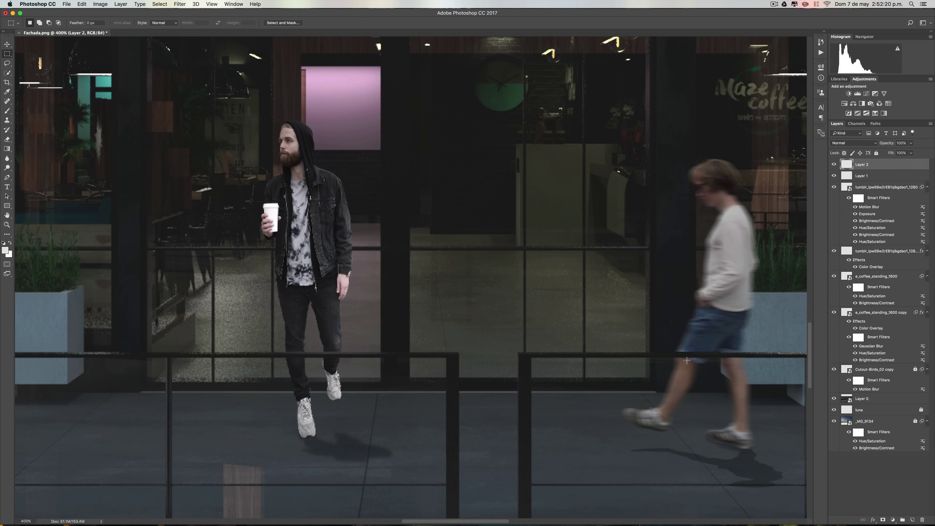
pyautogui.click(7, 44)
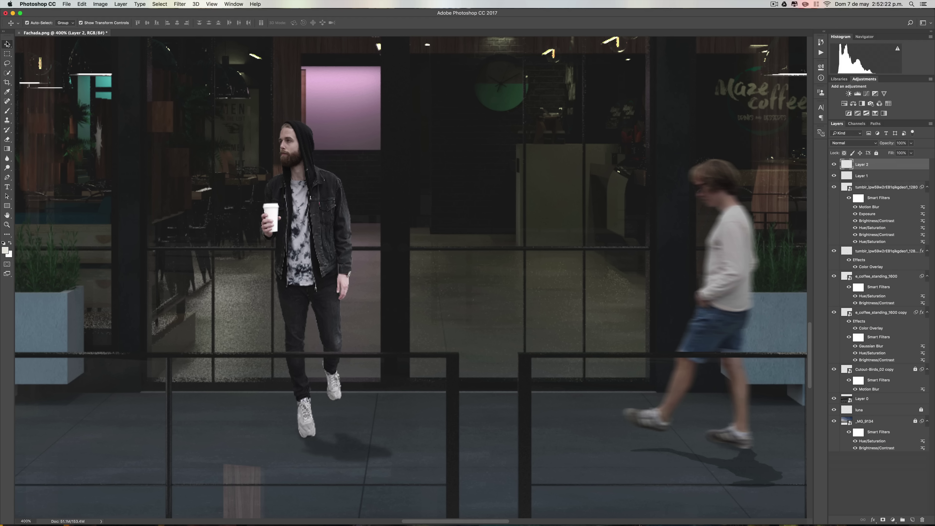
pyautogui.hotkey('ctrl', '-')
pyautogui.hotkey('ctrl', '-')
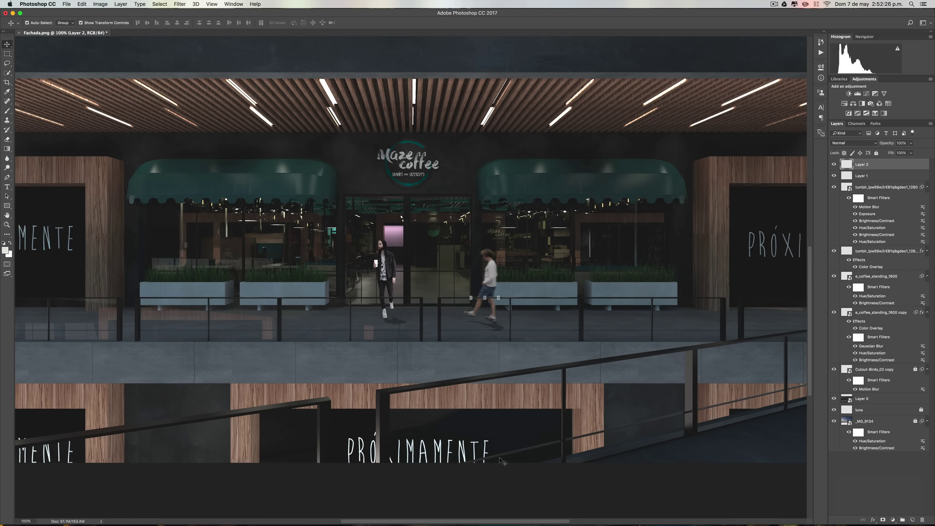
pyautogui.click(517, 481)
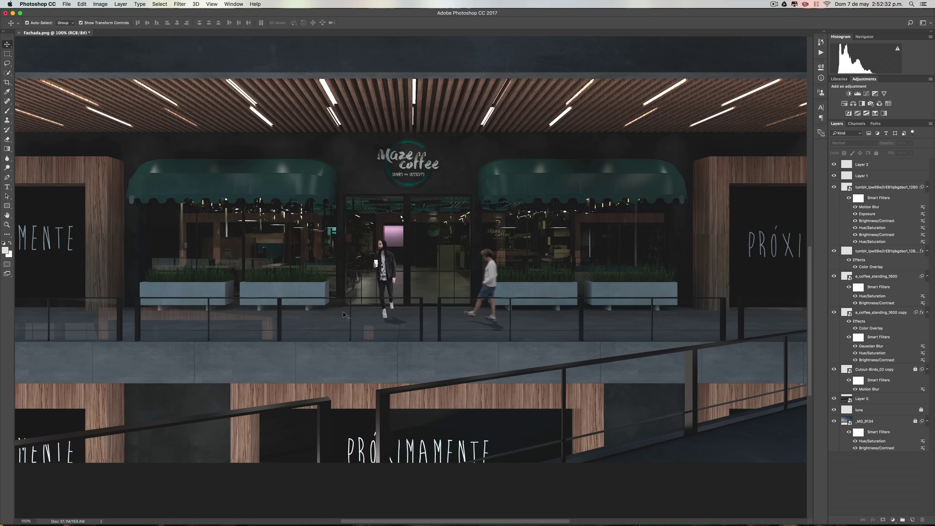
pyautogui.hotkey('ctrl', '-')
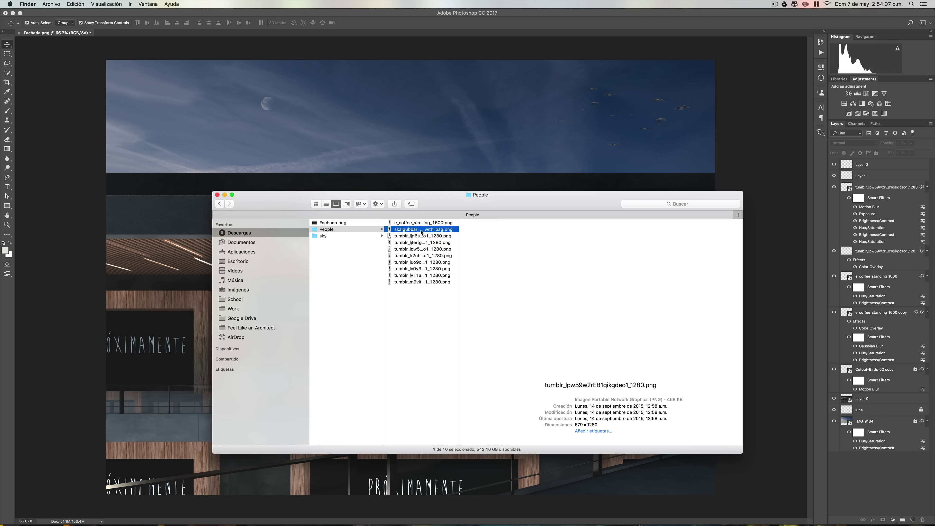
# - Place another person cutout into the Maze Coffee render
pyautogui.click(421, 236)
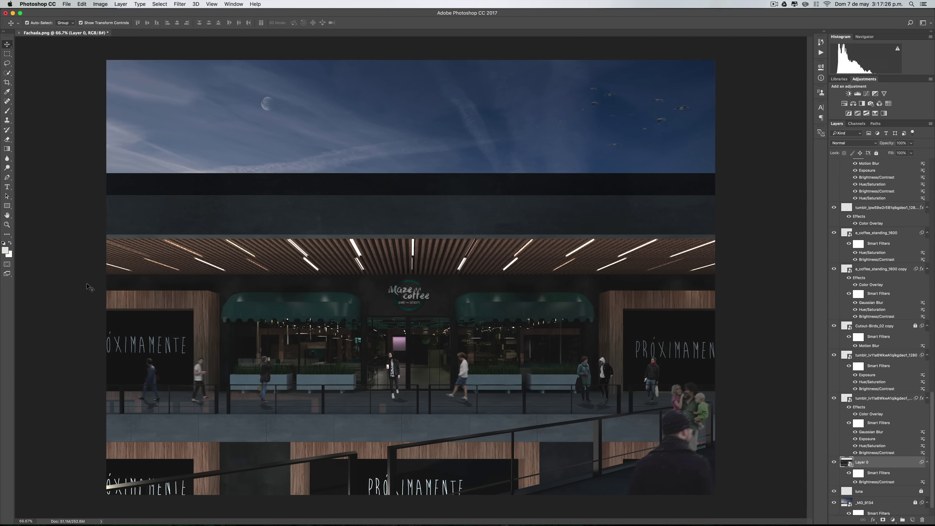
# - Deselect the base Layer 0 after its Brightness/Contrast filter
pyautogui.click(88, 286)
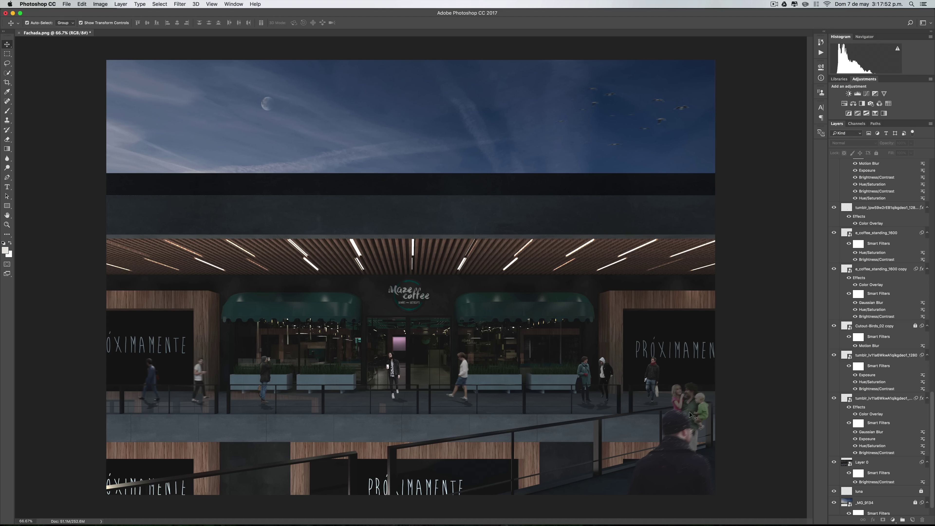
# - Auto-select the walkway and foreground figures one by one to find their layers
pyautogui.click(690, 399)
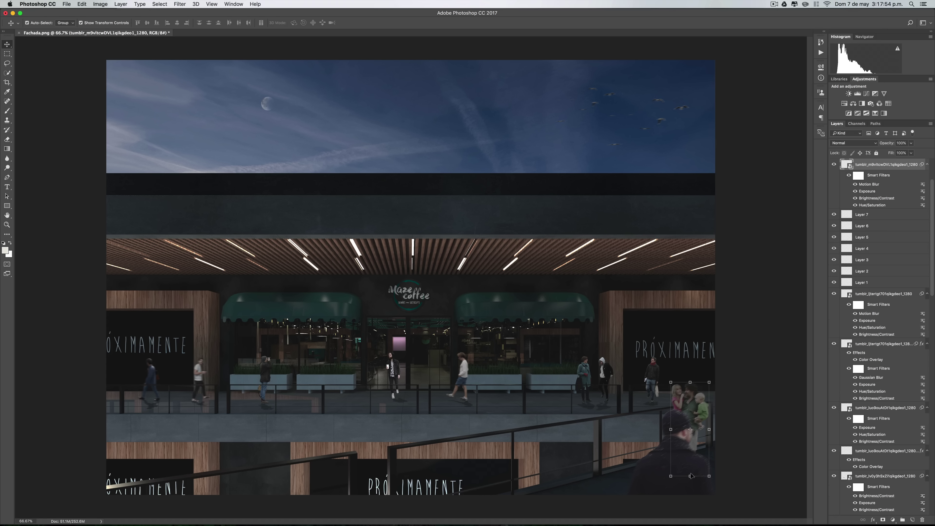
pyautogui.click(650, 477)
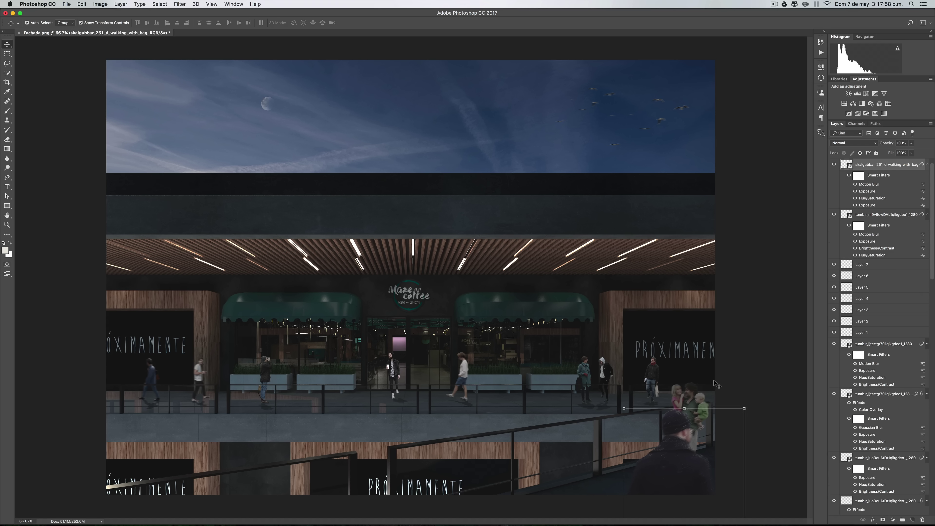
pyautogui.click(652, 373)
pyautogui.click(586, 366)
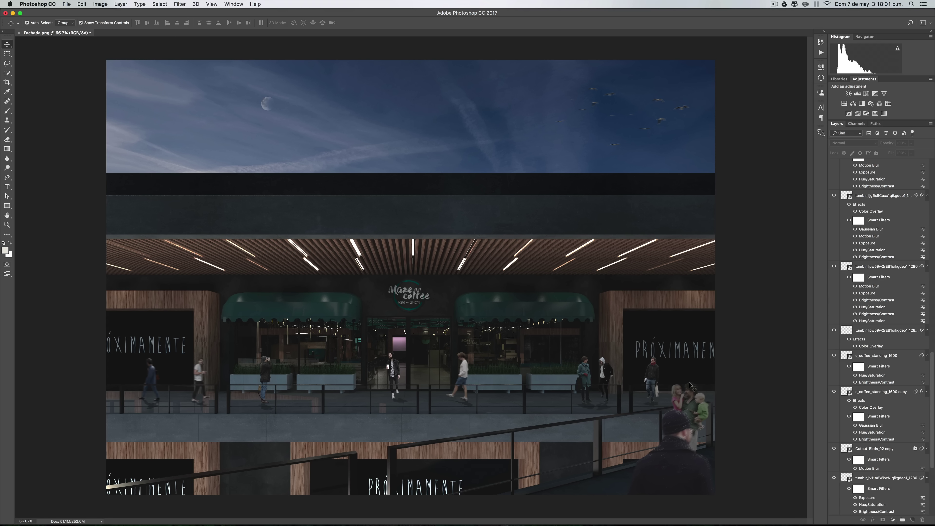
pyautogui.click(652, 371)
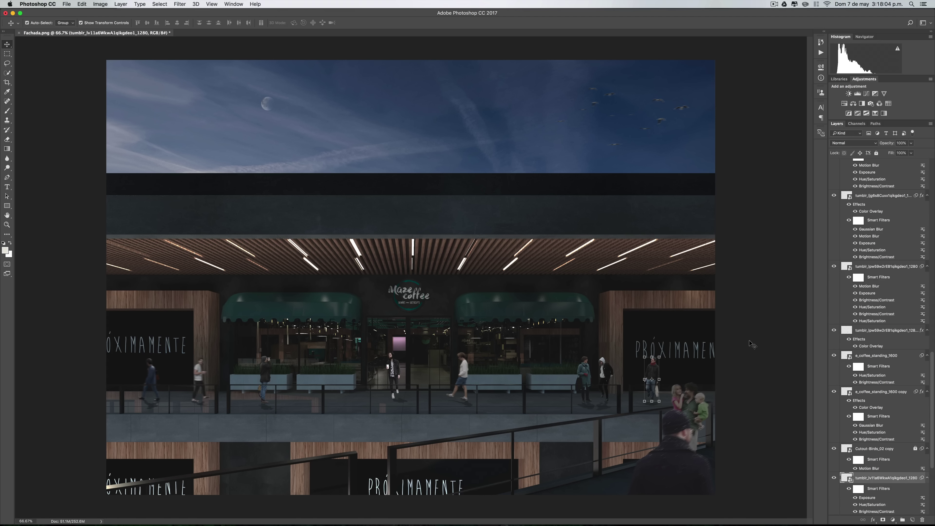
pyautogui.click(734, 364)
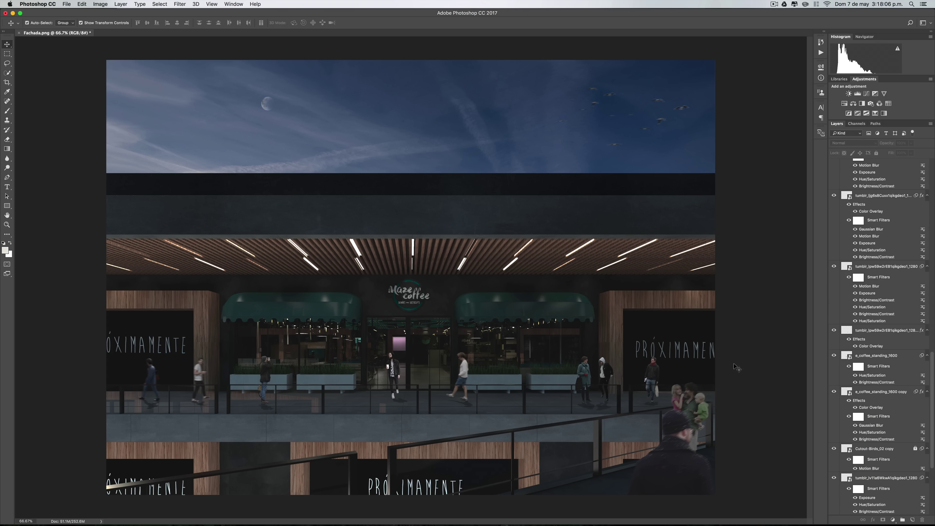
pyautogui.click(598, 375)
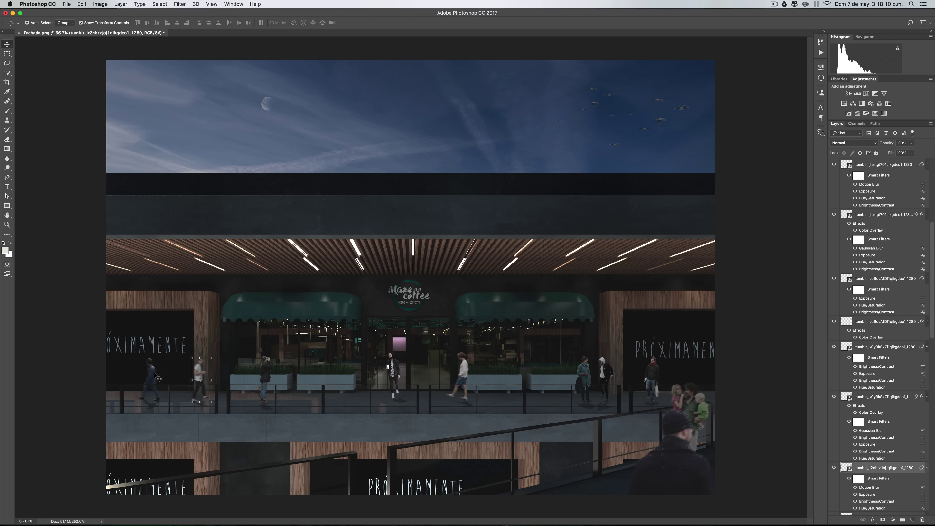
pyautogui.click(149, 372)
pyautogui.click(200, 367)
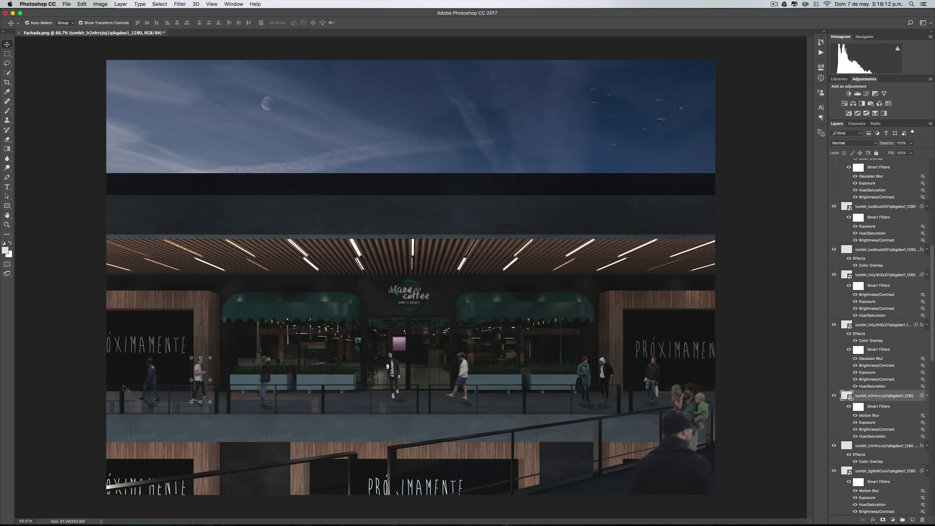
pyautogui.click(79, 367)
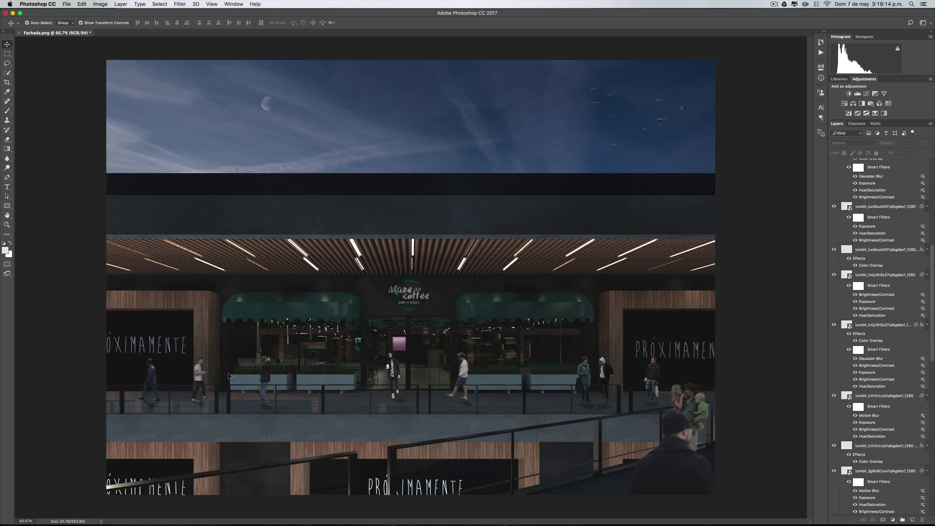
pyautogui.click(268, 372)
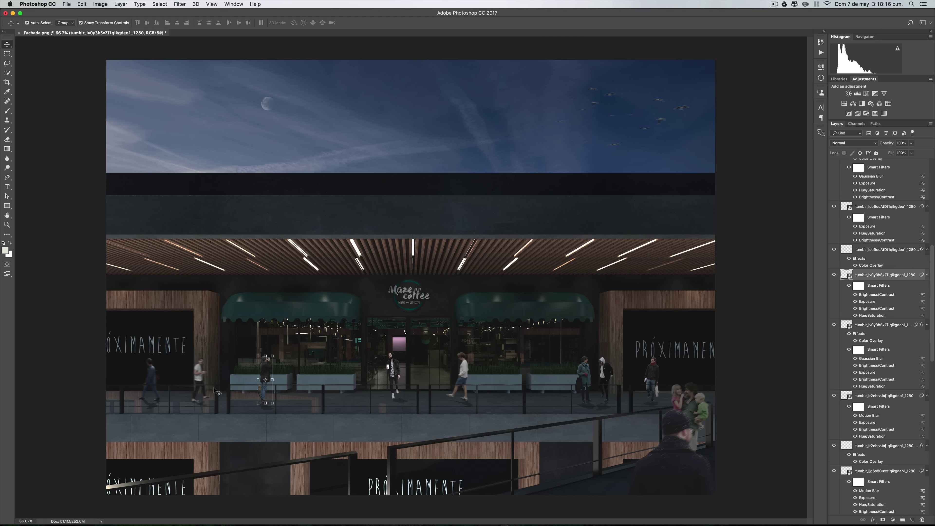
pyautogui.click(63, 341)
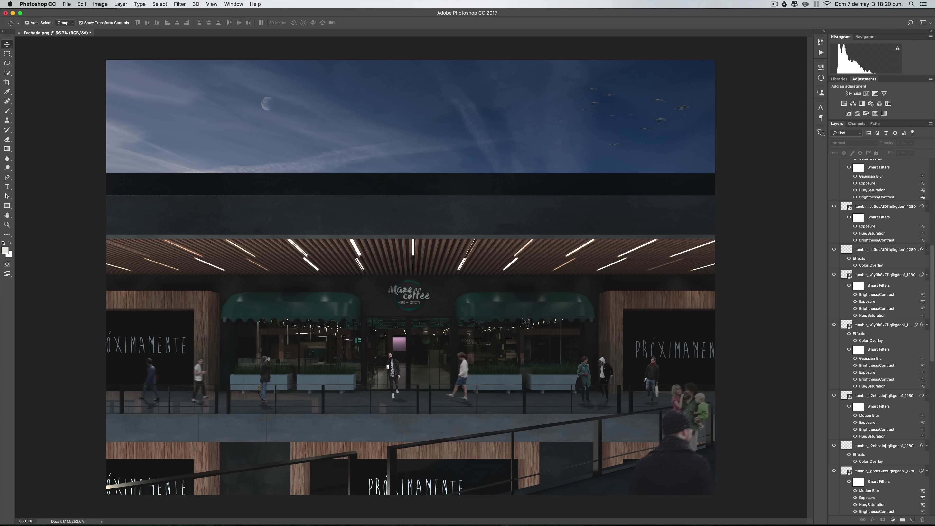
# - Hide the foreground family figures' layer, emptying the lower-right ramp
pyautogui.click(714, 275)
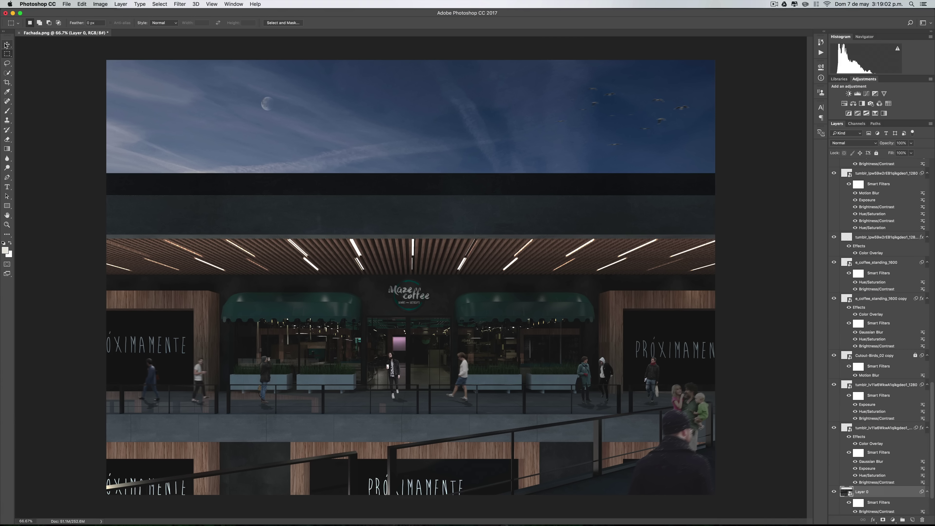
pyautogui.click(669, 456)
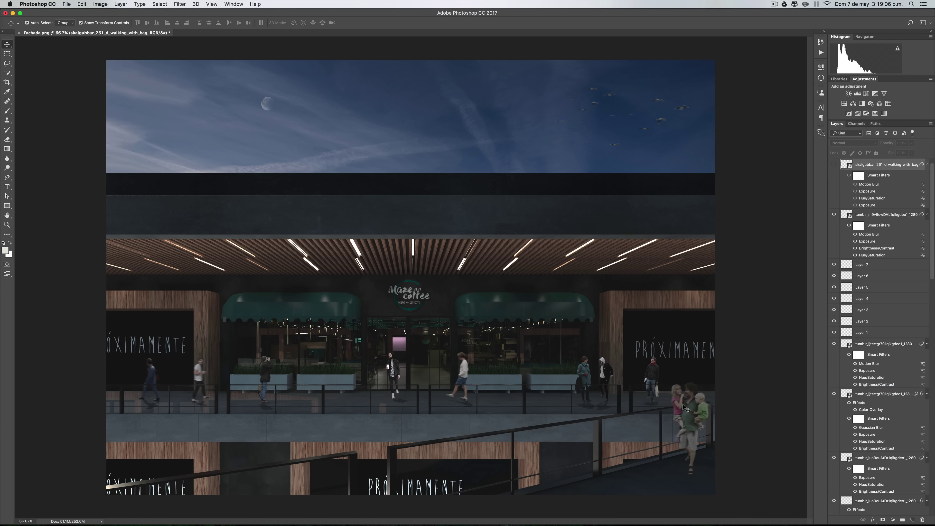
pyautogui.click(683, 404)
pyautogui.click(834, 214)
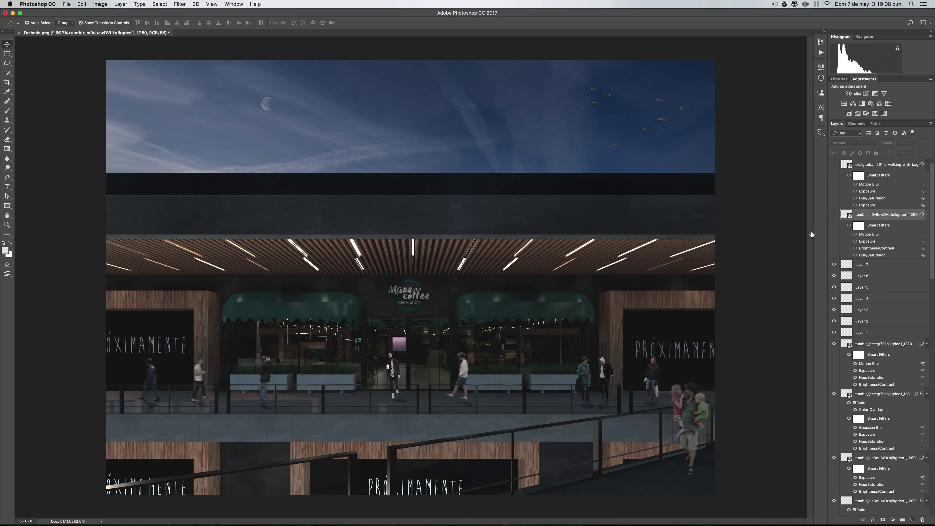
pyautogui.click(7, 54)
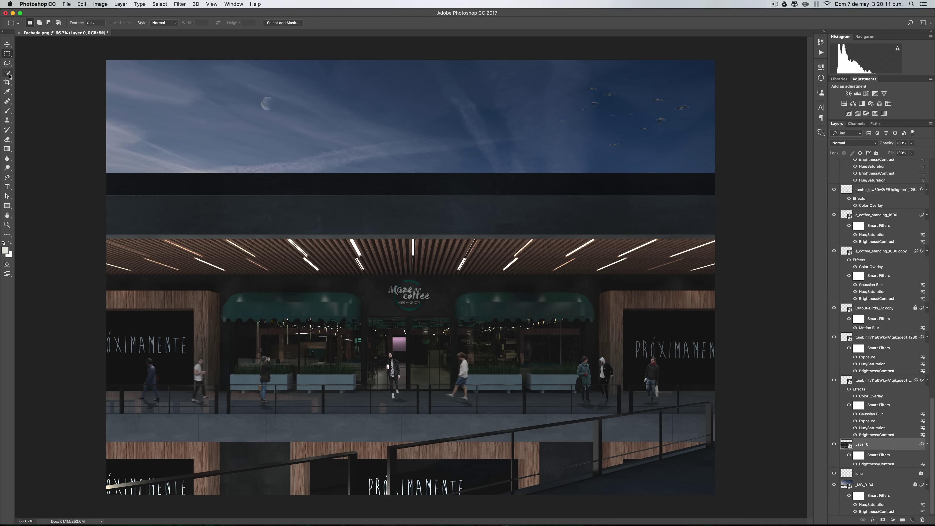
# - Outline the floor band at the railing base with the Polygonal Lasso and copy it to a new layer
pyautogui.click(7, 65)
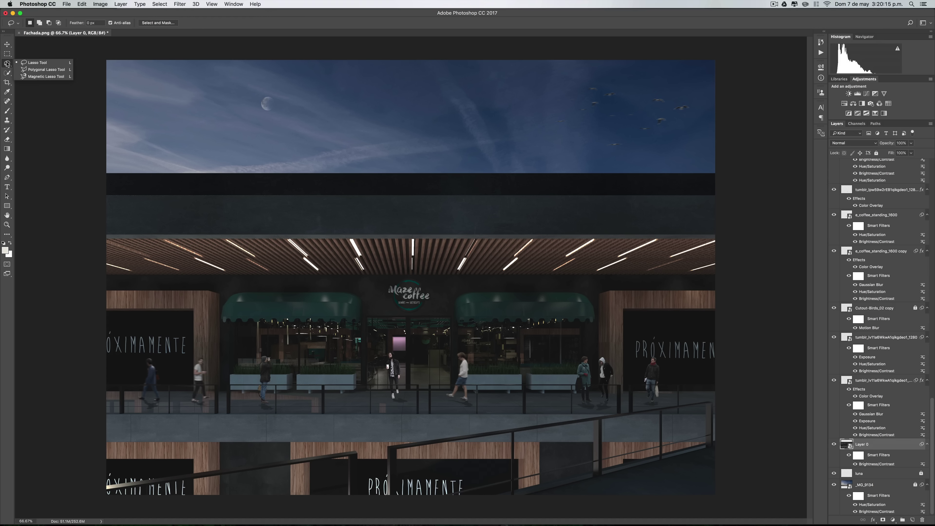
pyautogui.click(33, 69)
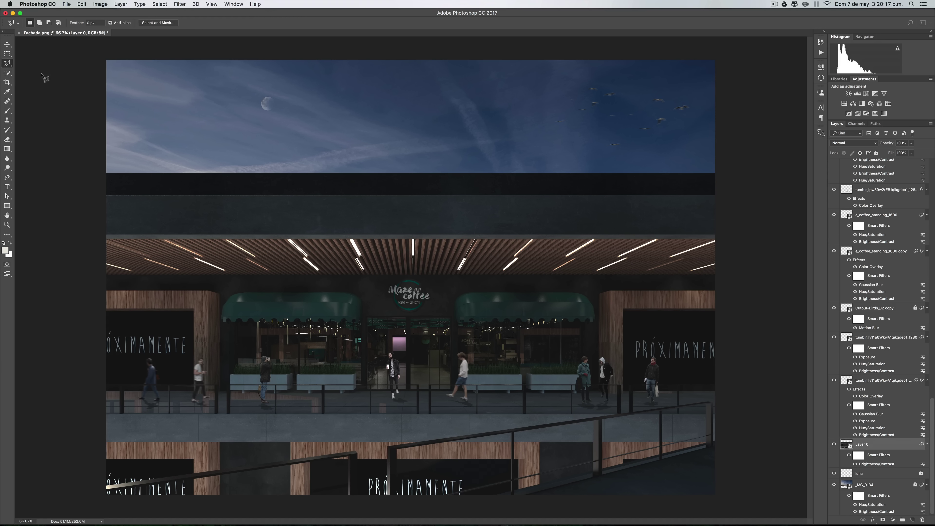
pyautogui.click(8, 64)
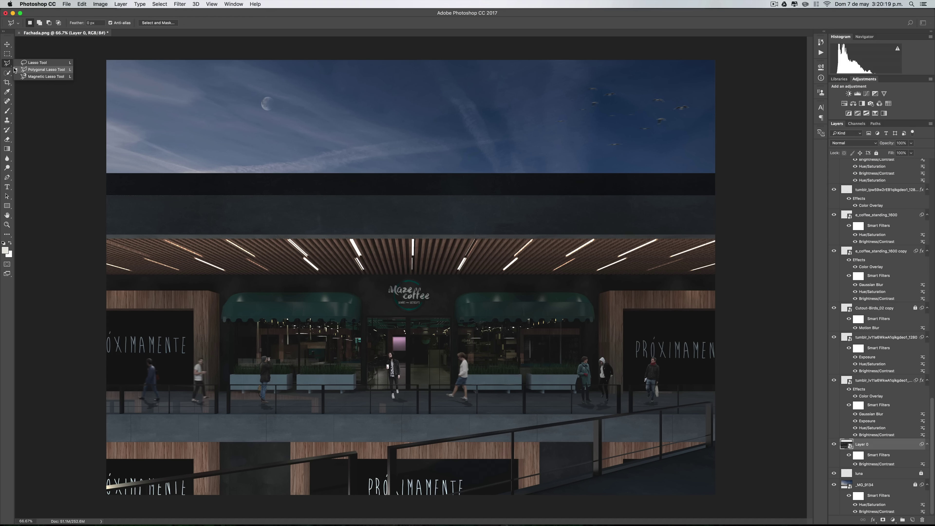
pyautogui.click(16, 69)
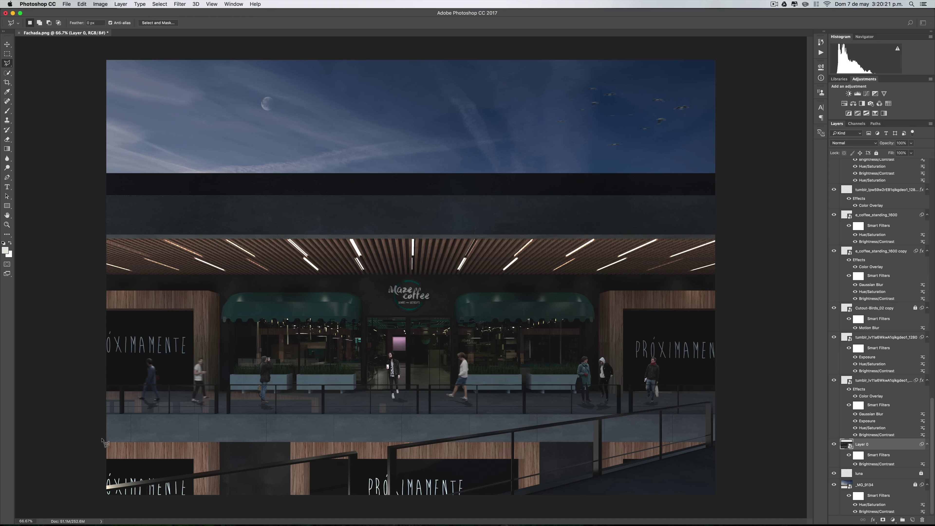
pyautogui.click(106, 414)
pyautogui.press('super+plus')
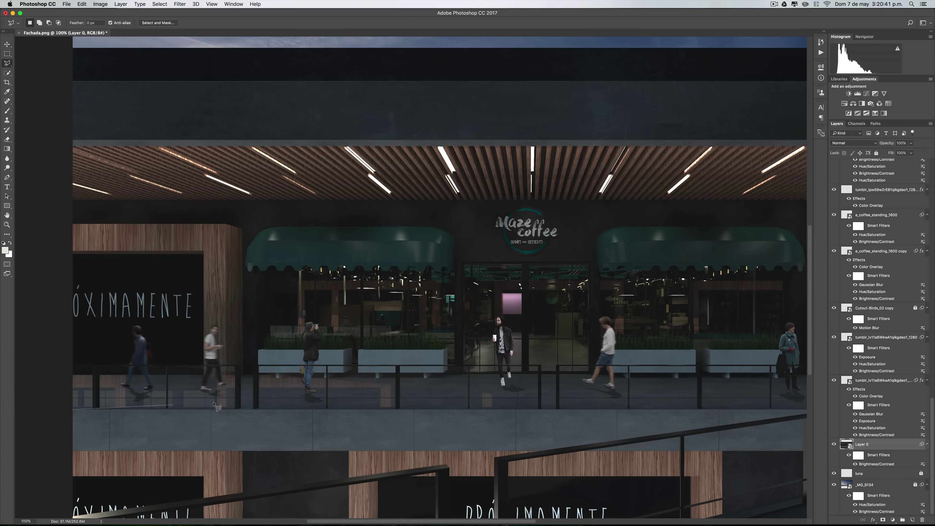
pyautogui.click(776, 409)
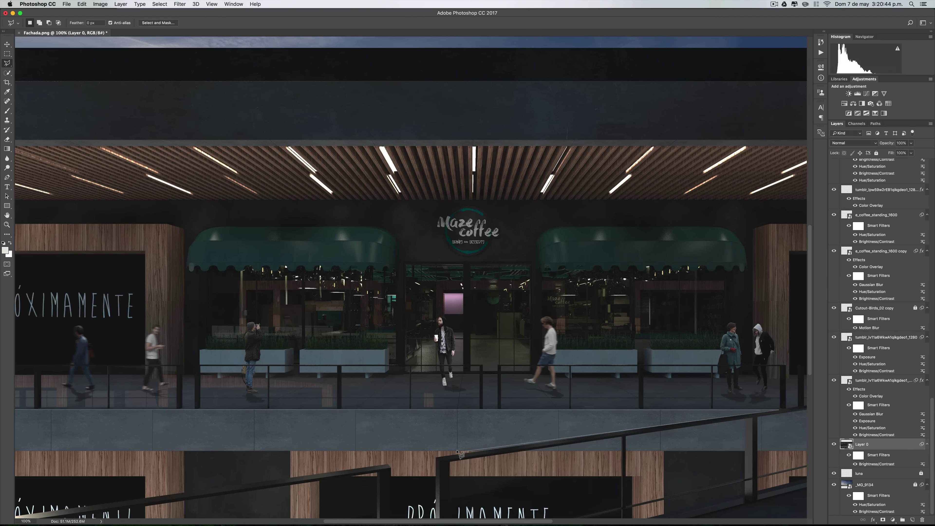
pyautogui.click(481, 451)
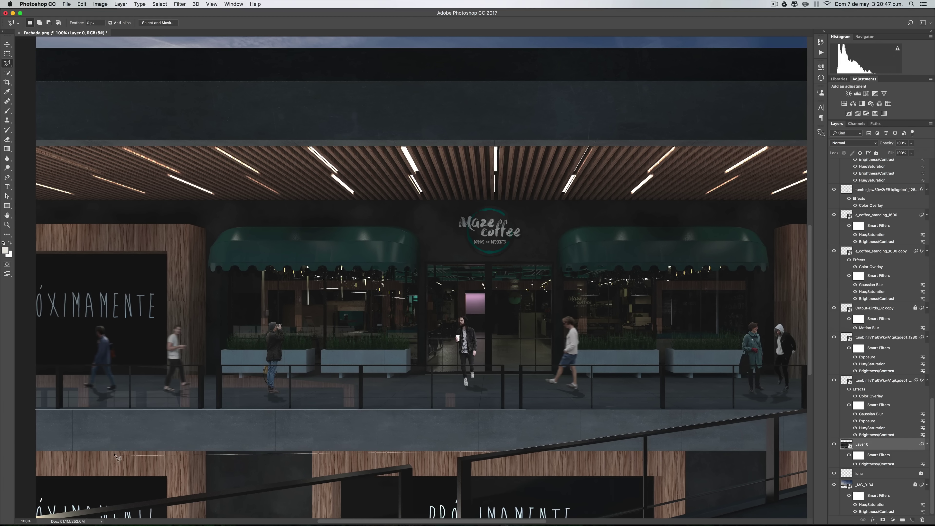
pyautogui.click(32, 449)
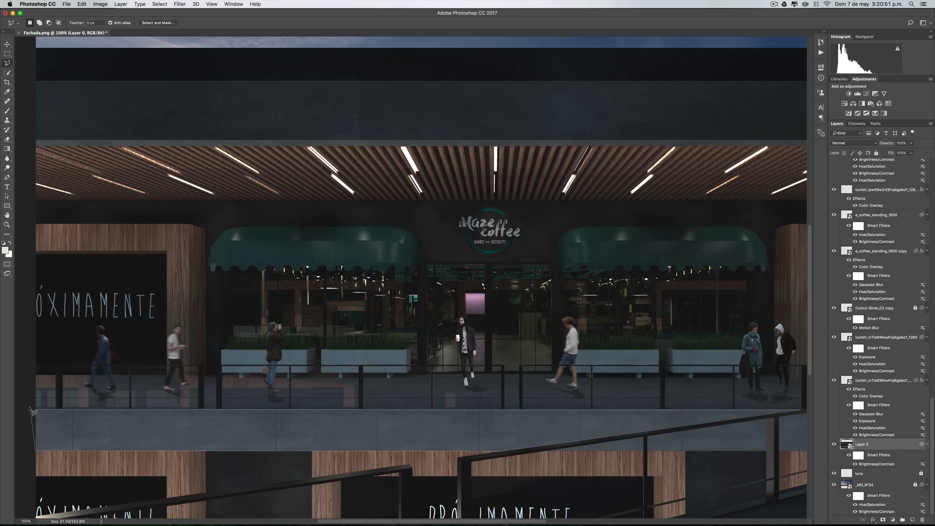
pyautogui.click(24, 409)
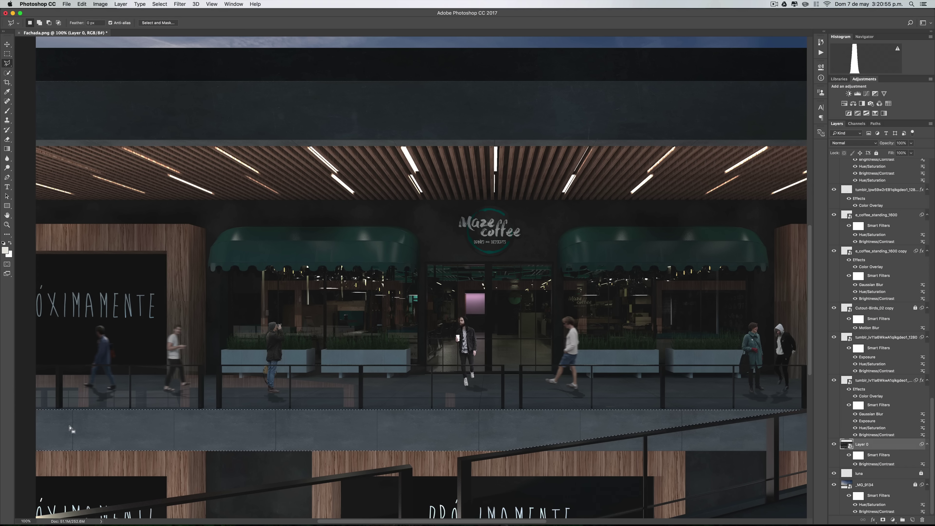
pyautogui.hotkey('ctrl', 'j')
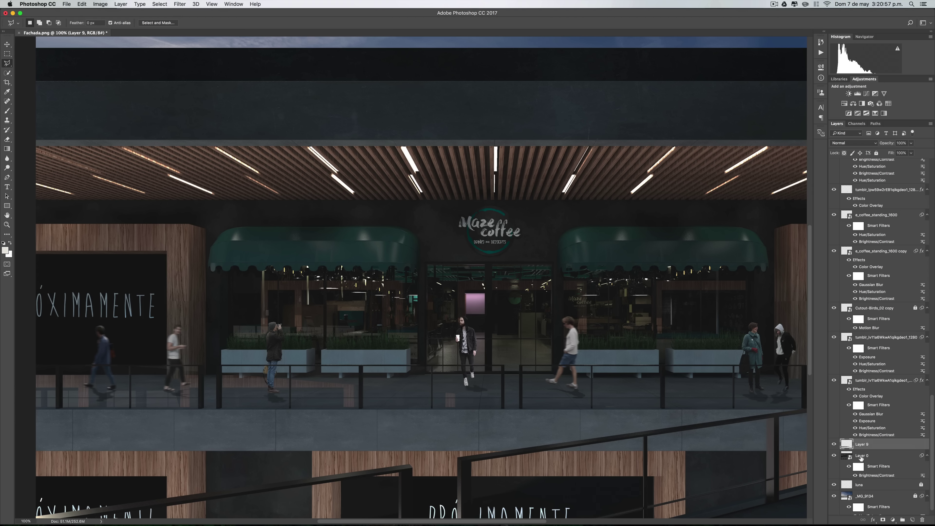
# - Outline a second ledge strip and try copying it to a new layer
pyautogui.moveTo(486, 520); pyautogui.dragTo(561, 519)
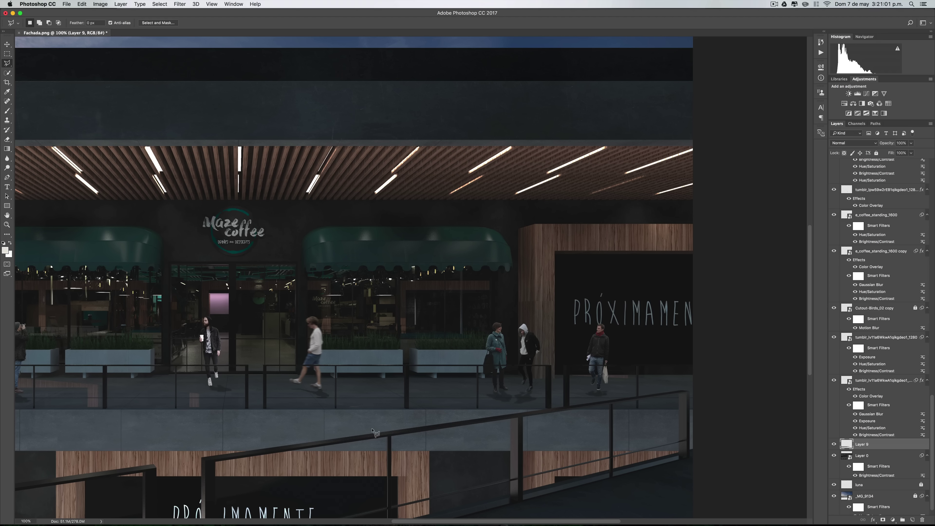
pyautogui.click(388, 436)
pyautogui.click(387, 450)
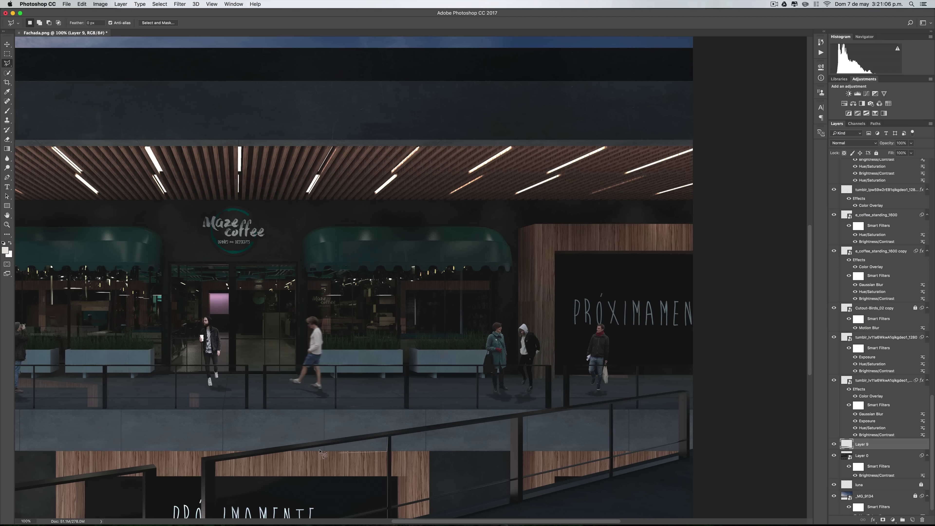
pyautogui.click(289, 449)
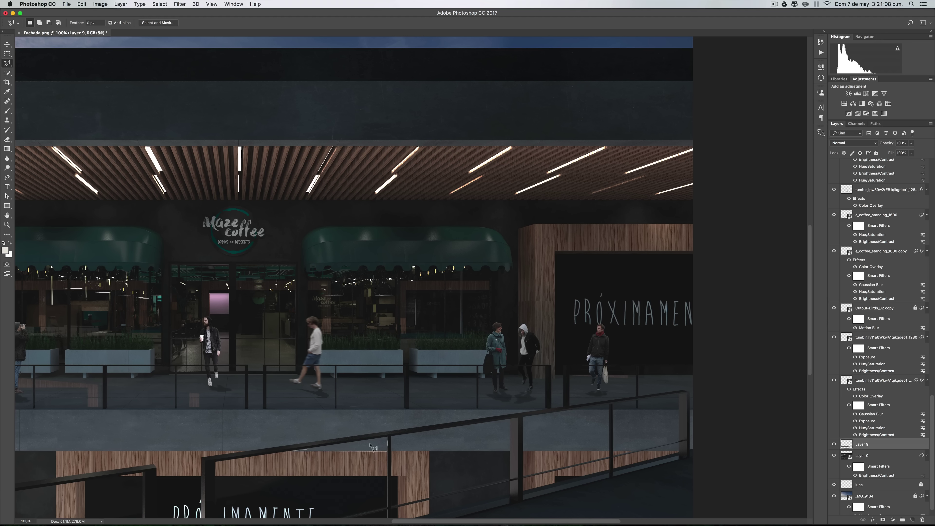
pyautogui.click(386, 437)
pyautogui.hotkey('ctrl', 'c')
pyautogui.press('Return')
pyautogui.hotkey('ctrl', 'c')
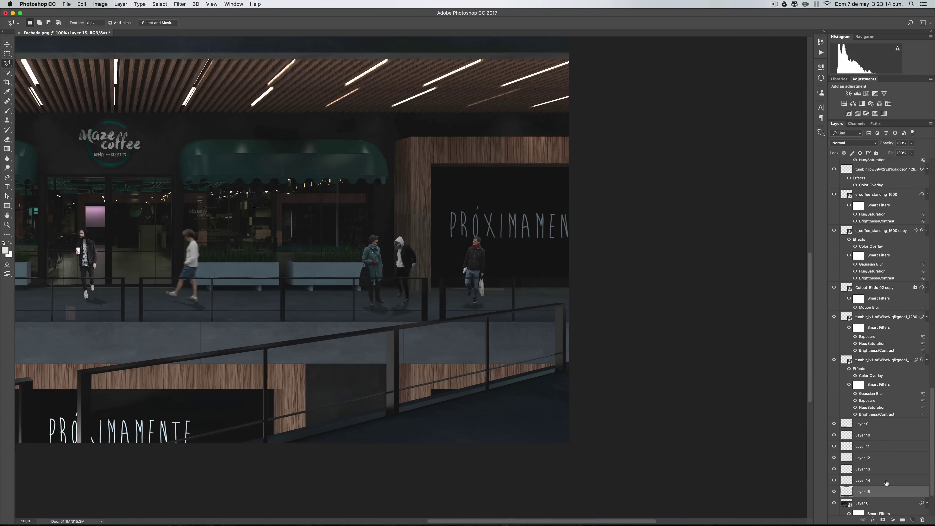
# - Move the copied strips Layers 9–15 up, undo that, and merge them into Layer 9
pyautogui.hotkey('ctrl', '-')
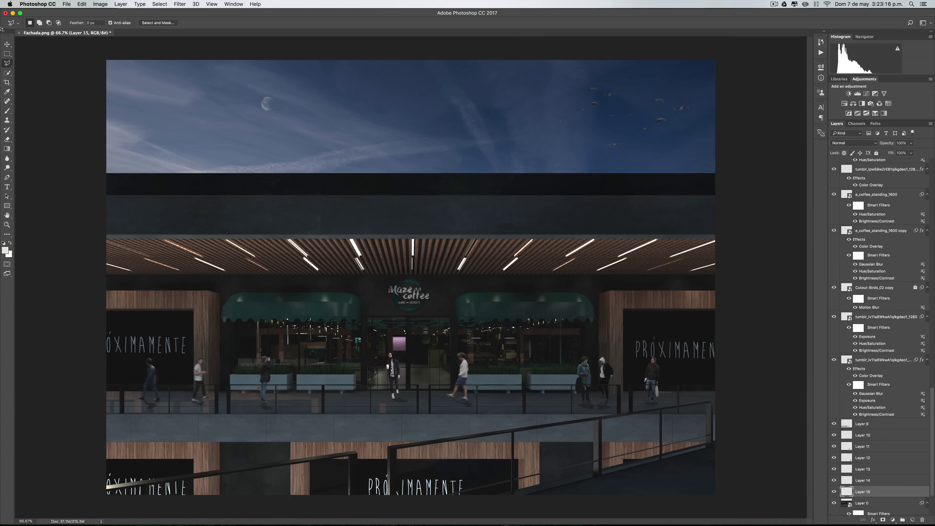
pyautogui.click(4, 45)
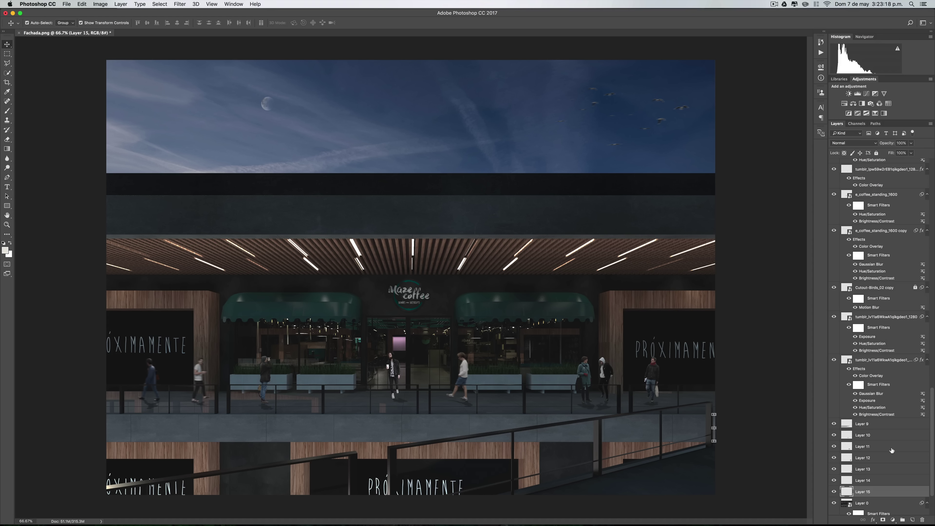
pyautogui.keyDown('shift'); pyautogui.click(890, 424); pyautogui.keyUp('shift')
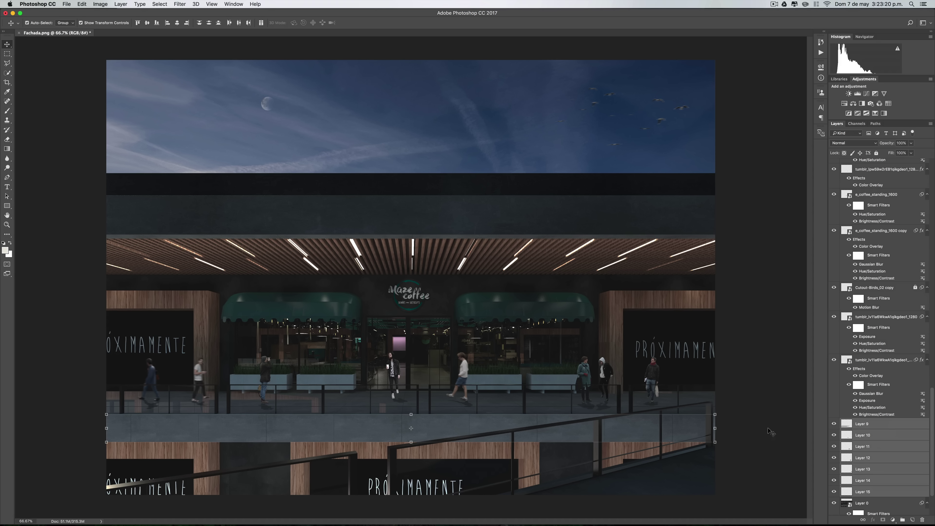
pyautogui.moveTo(683, 419); pyautogui.dragTo(647, 323)
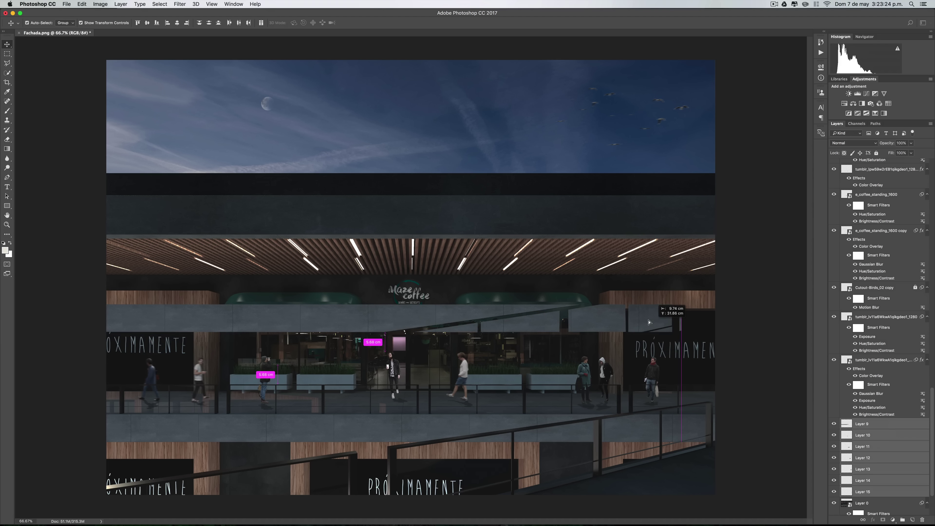
pyautogui.press('super+z')
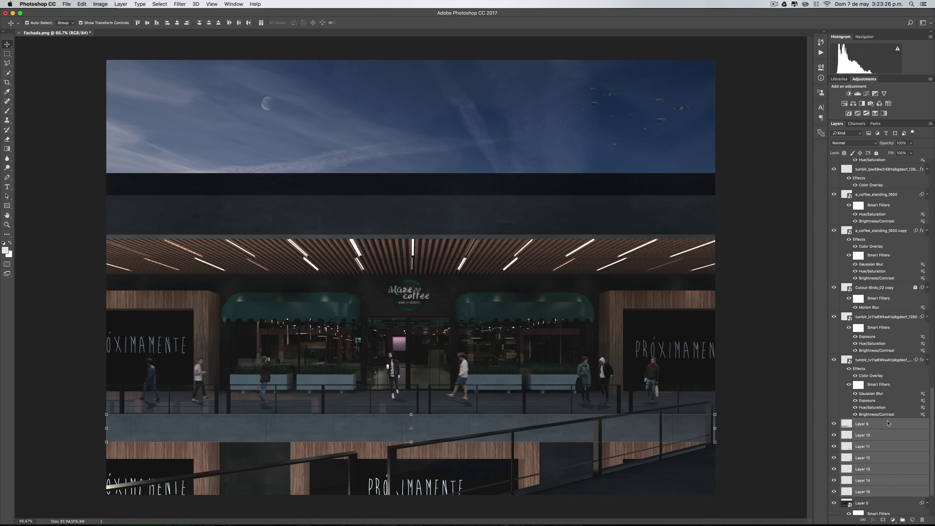
pyautogui.rightClick(888, 423)
pyautogui.click(855, 317)
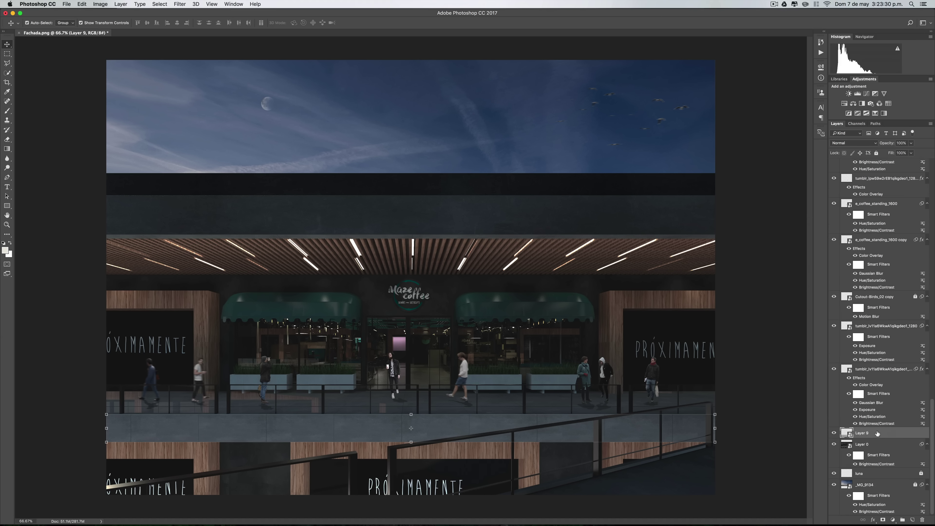
# - Darken Layer 9 with a Brightness/Contrast adjustment at brightness -117
pyautogui.click(98, 4)
pyautogui.moveTo(113, 23)
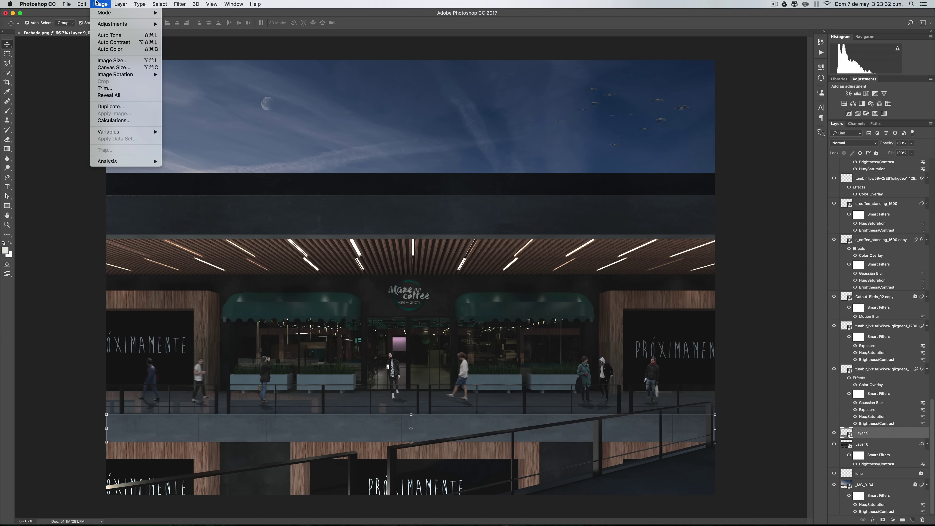
pyautogui.click(184, 26)
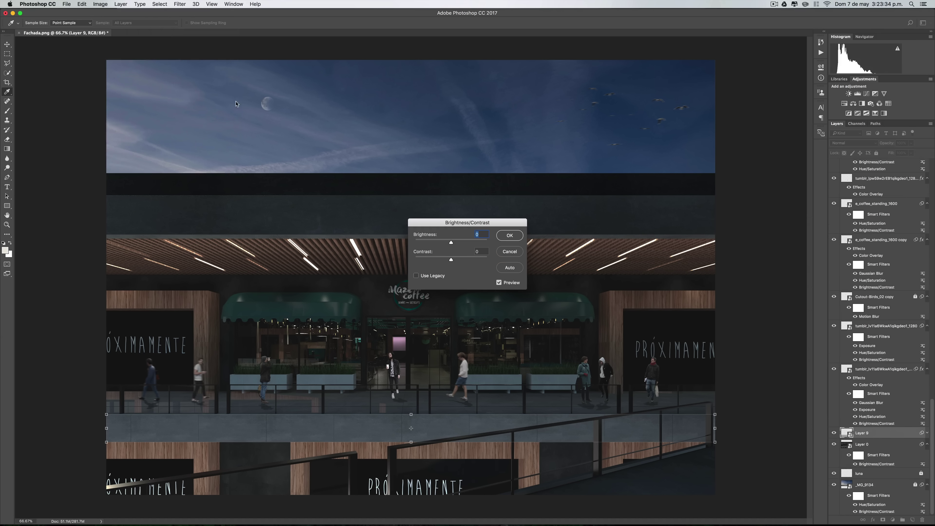
pyautogui.click(443, 242)
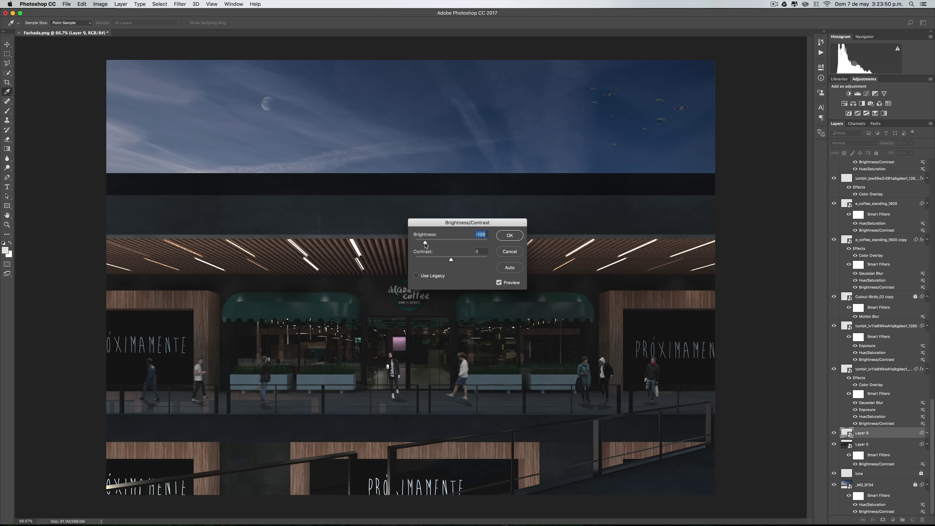
pyautogui.moveTo(426, 246); pyautogui.dragTo(427, 246)
pyautogui.moveTo(426, 246); pyautogui.dragTo(423, 246)
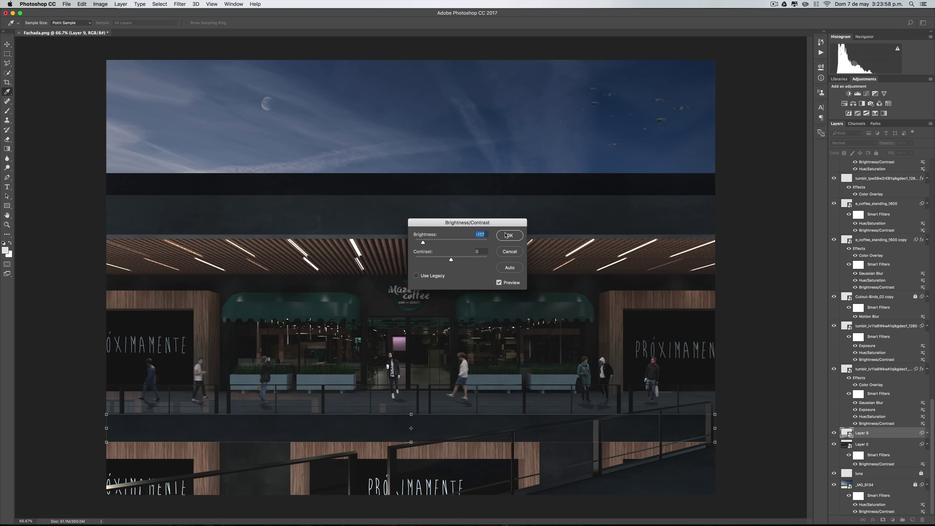
pyautogui.press('Return')
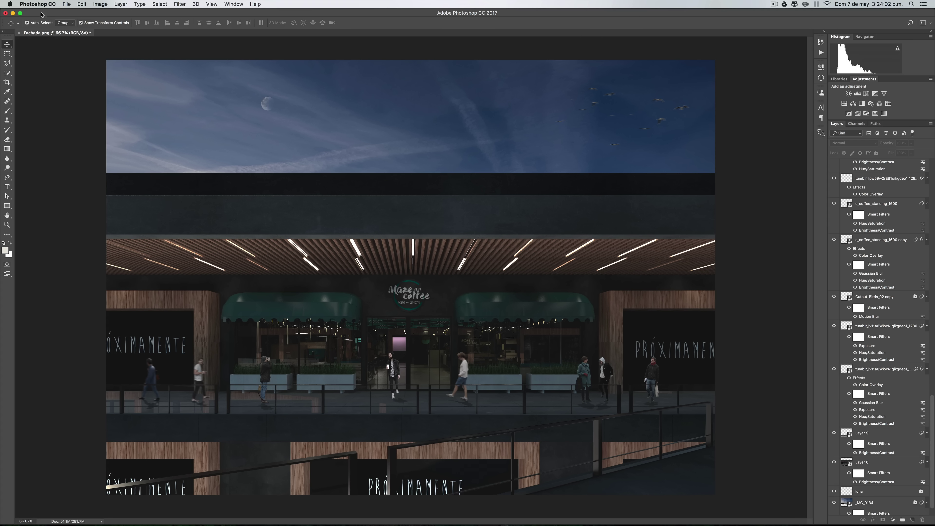
pyautogui.click(100, 5)
# - Browse the Image adjustments and select a walkway figure, leaving everything unchanged
pyautogui.click(83, 140)
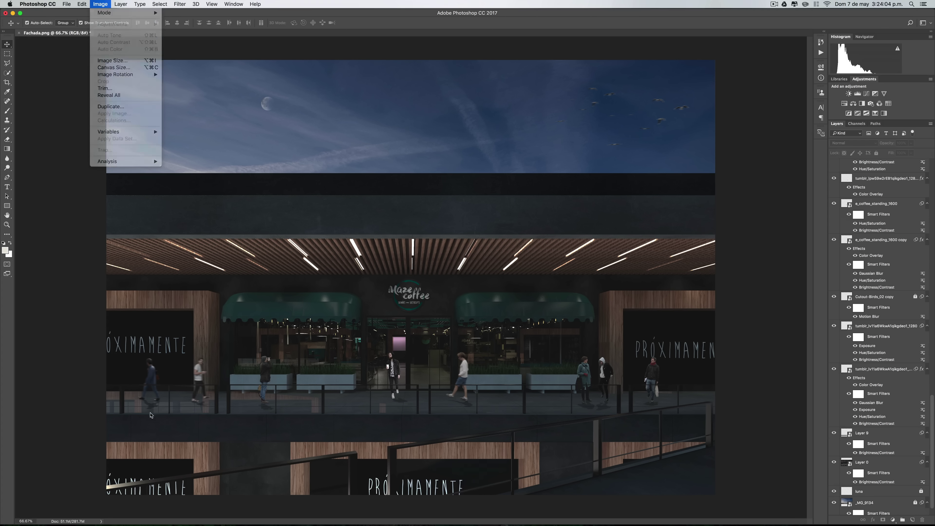
pyautogui.click(147, 375)
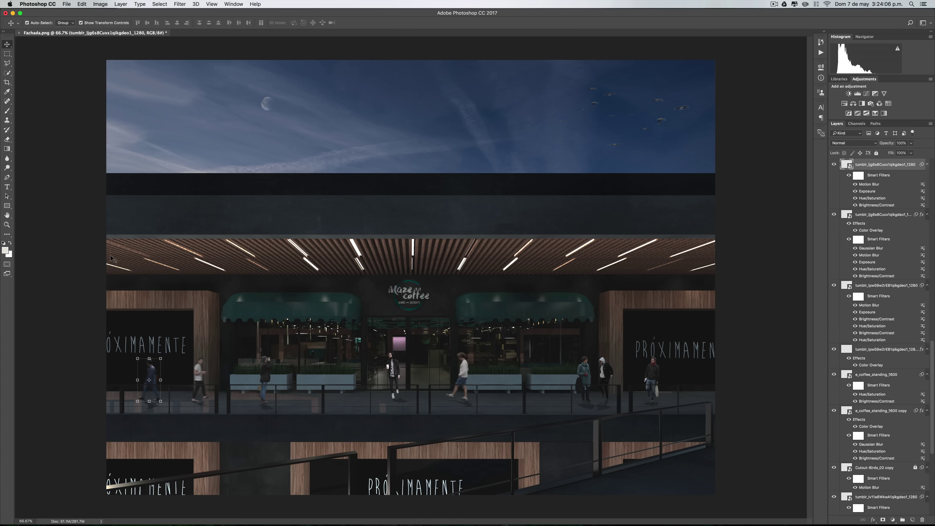
pyautogui.click(100, 5)
pyautogui.moveTo(113, 24)
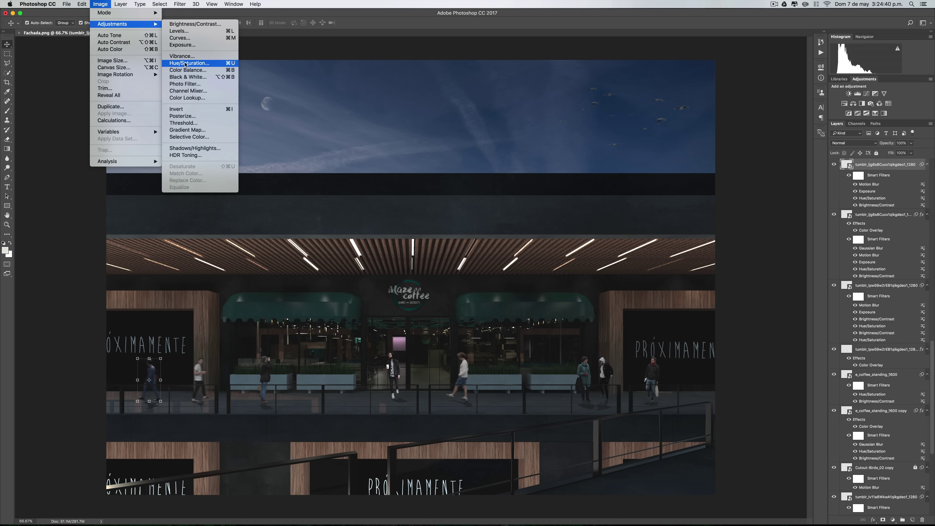
pyautogui.click(89, 239)
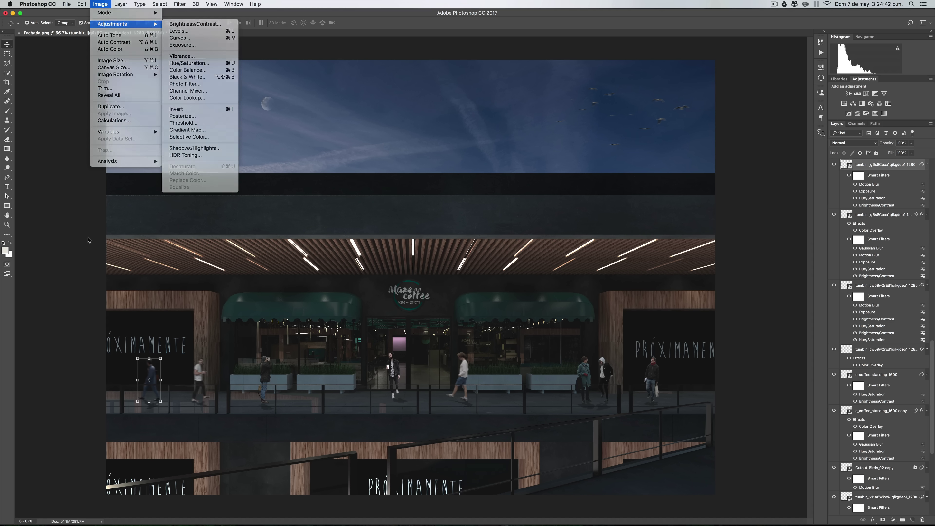
pyautogui.click(88, 239)
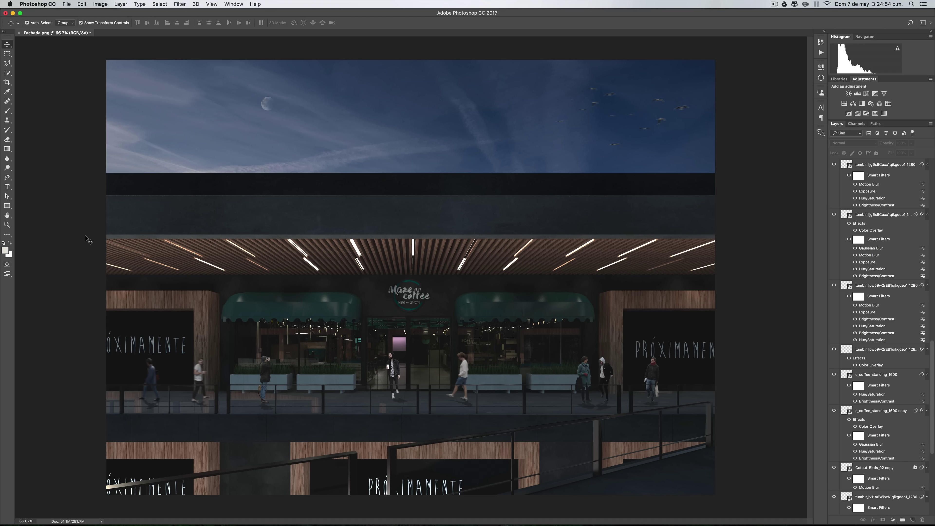
# - Make the hidden blurred group of people at the top of the Layers panel visible
pyautogui.scroll(5, 930, 279)
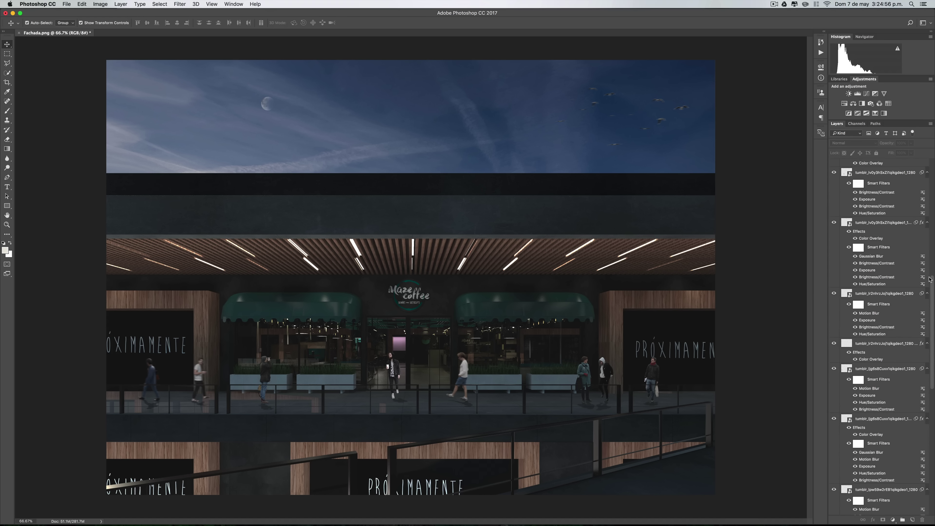
pyautogui.scroll(3, 929, 279)
pyautogui.scroll(2, 929, 280)
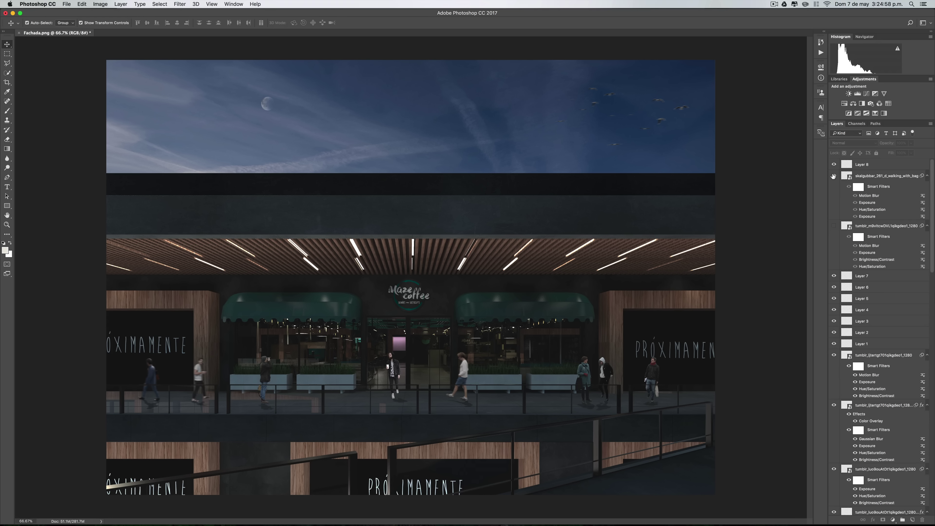
pyautogui.click(834, 225)
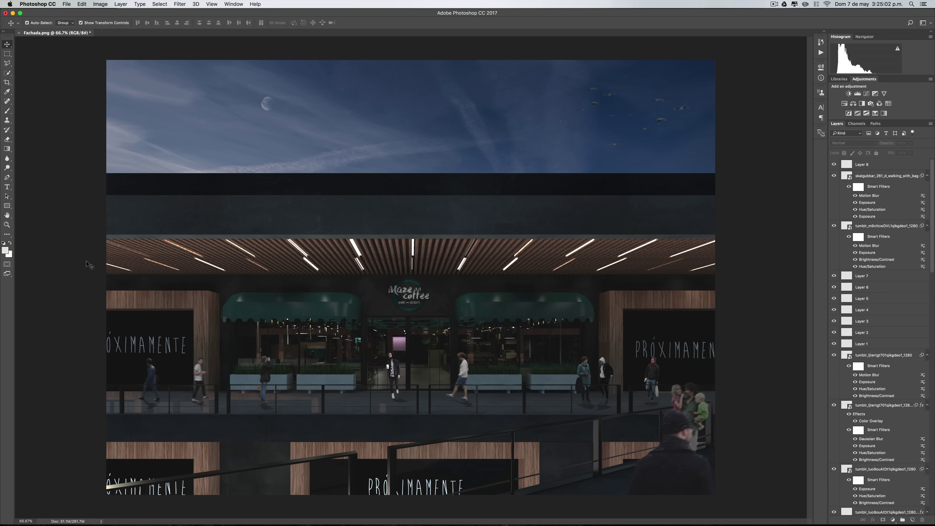
pyautogui.click(66, 5)
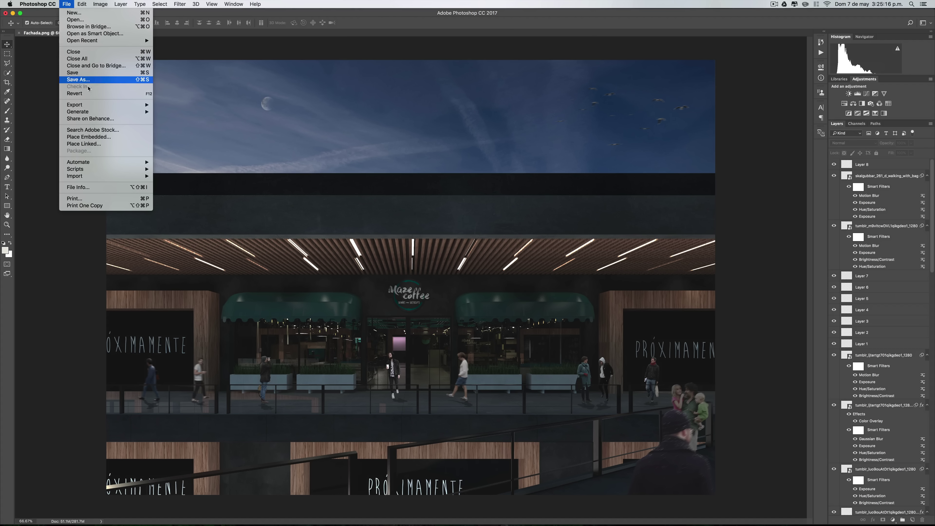
# - Save a JPEG copy named Fachada.jpg in Descargas at maximum quality 12
pyautogui.press('Escape')
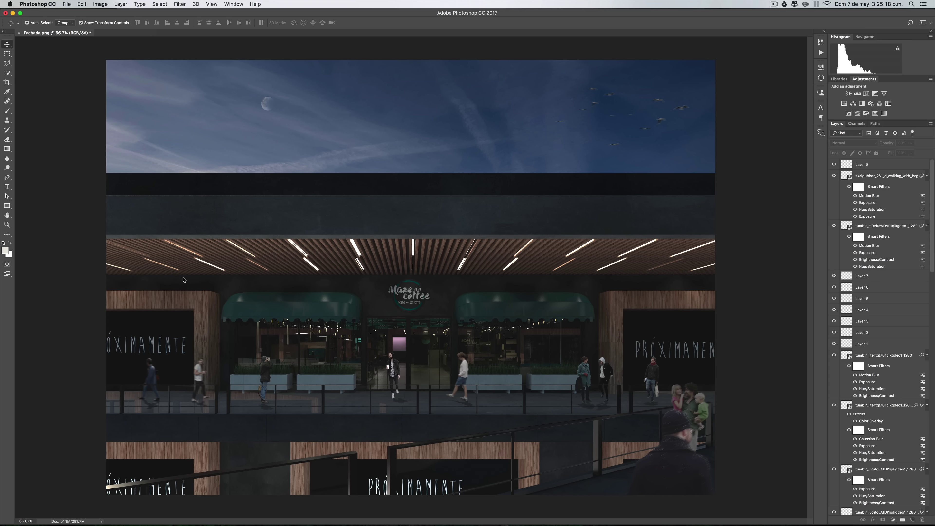
pyautogui.press('super+shift+s')
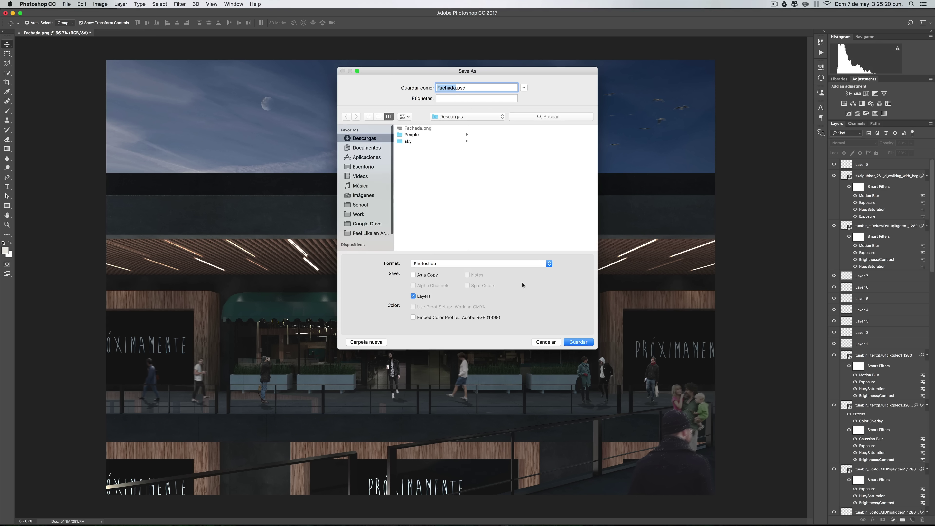
pyautogui.click(498, 263)
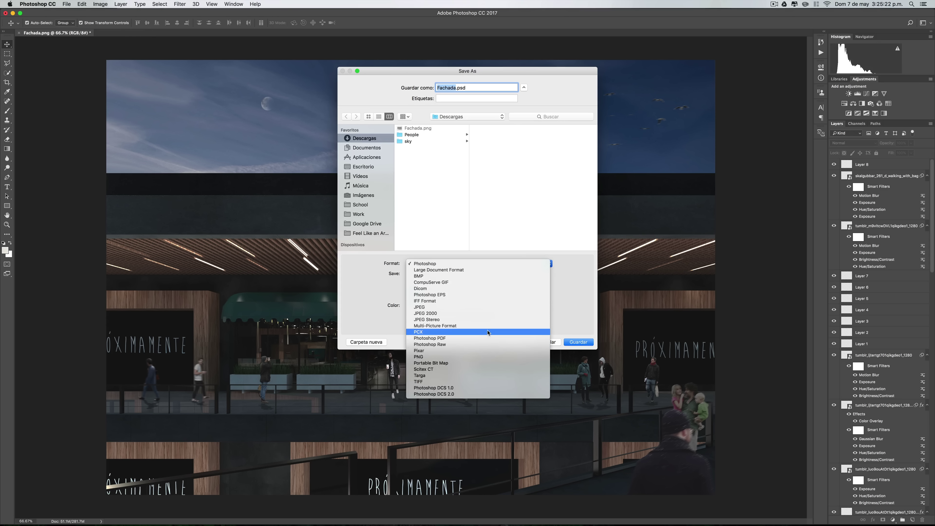
pyautogui.click(490, 307)
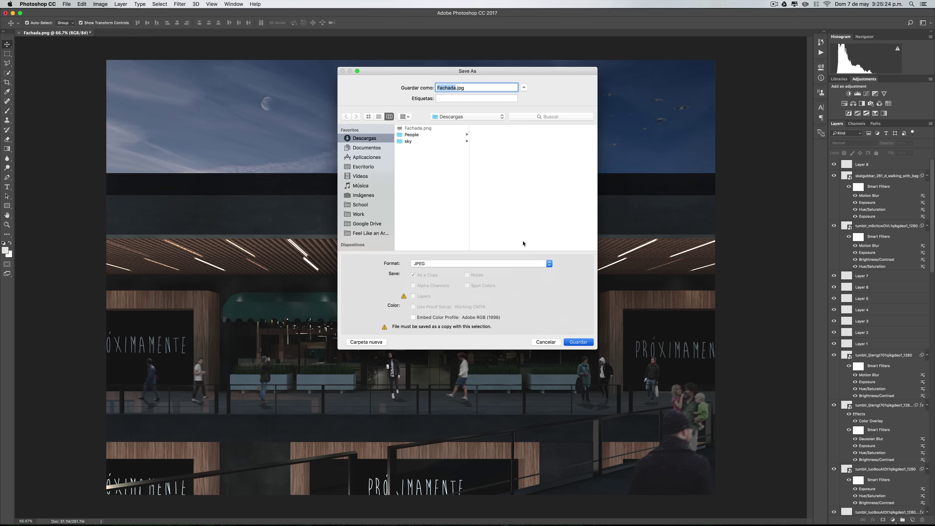
pyautogui.click(581, 342)
pyautogui.moveTo(463, 240); pyautogui.dragTo(480, 240)
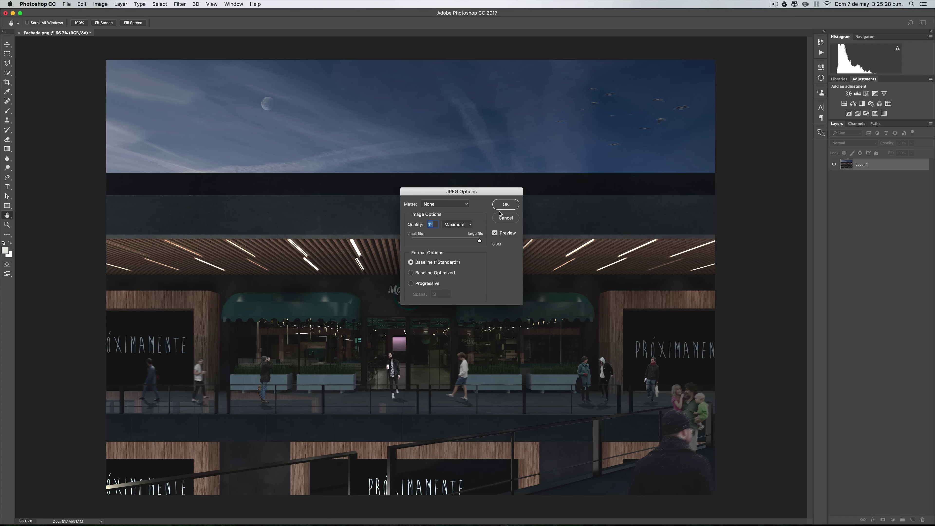
pyautogui.press('Return')
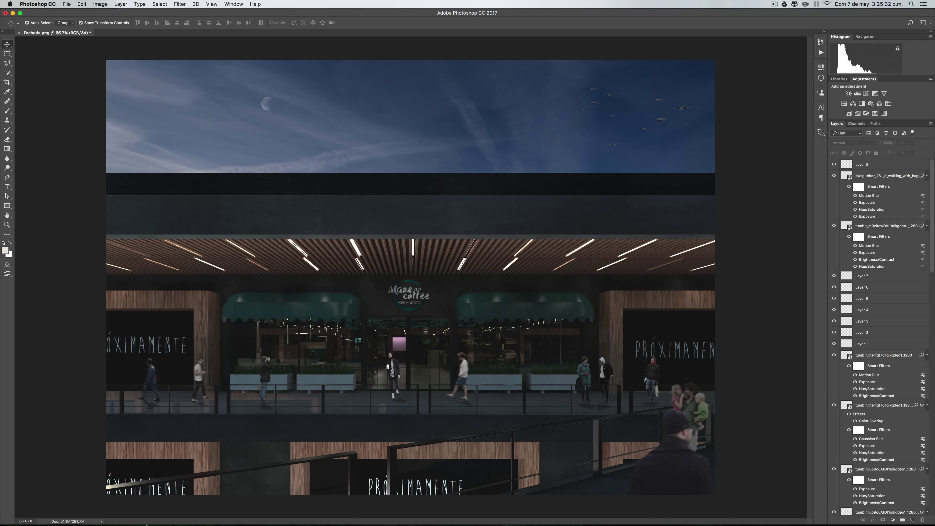
# - Preview Fachada.jpg from Descargas in Finder's Quick Look, comparing it with Fachada.png
pyautogui.click(278, 515)
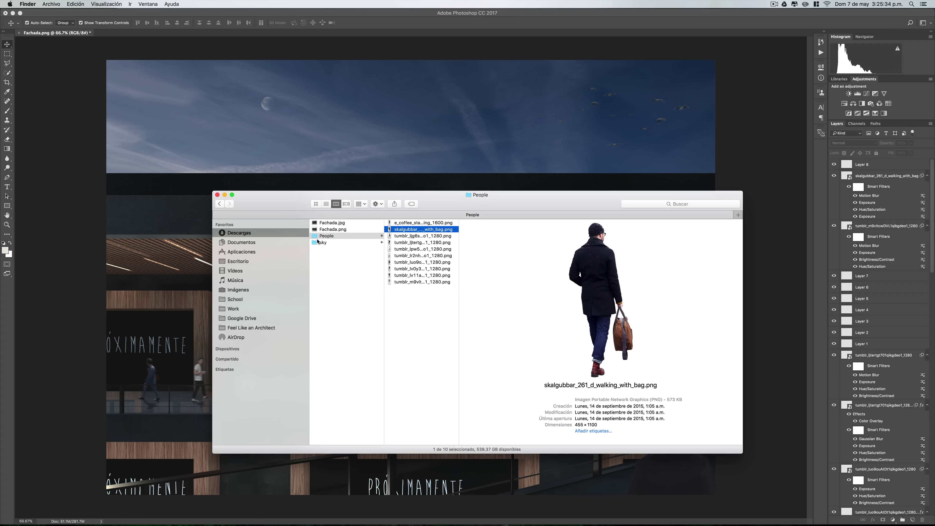
pyautogui.click(332, 223)
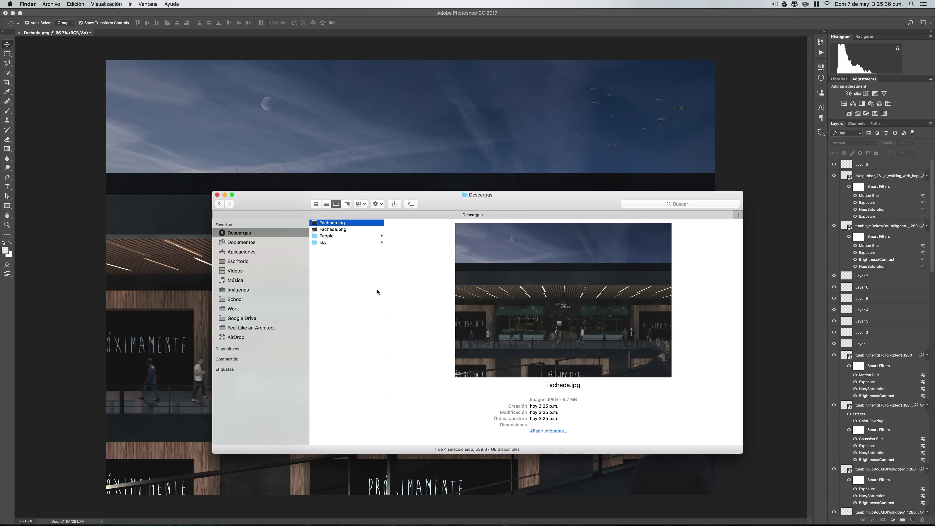
pyautogui.press('space')
pyautogui.press('Down')
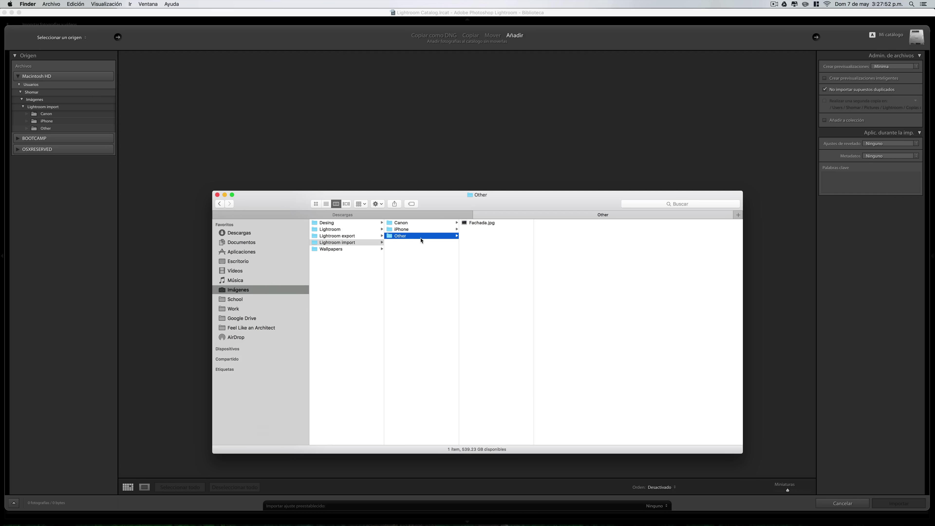
# - Pick the Other folder as the Lightroom import source and attempt the import
pyautogui.click(196, 153)
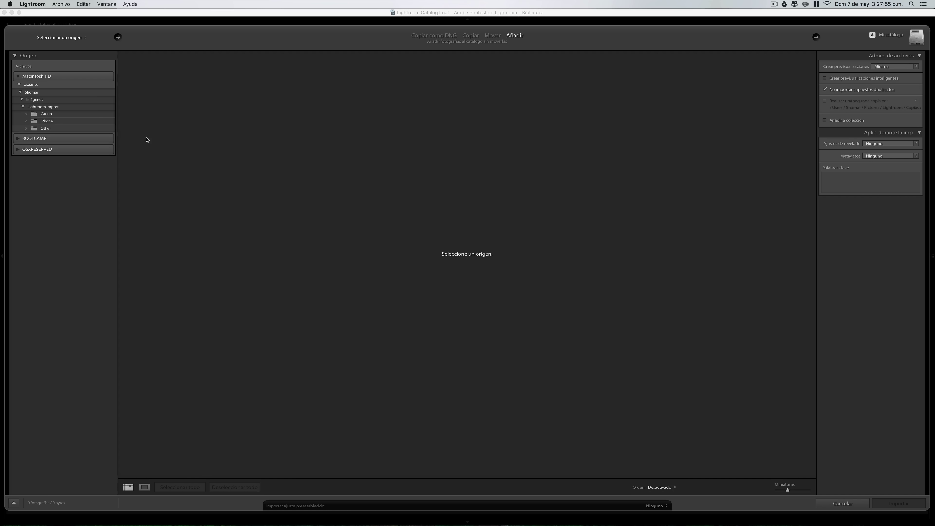
pyautogui.click(58, 128)
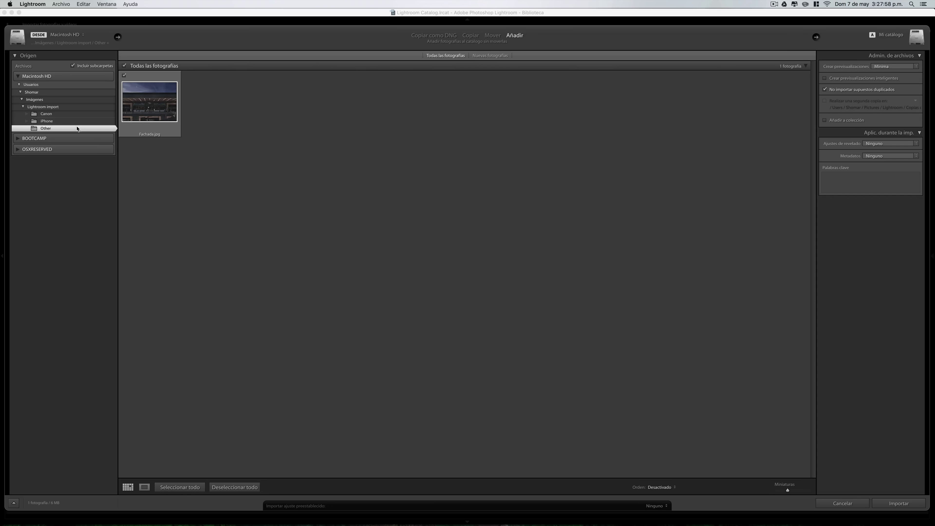
pyautogui.click(822, 503)
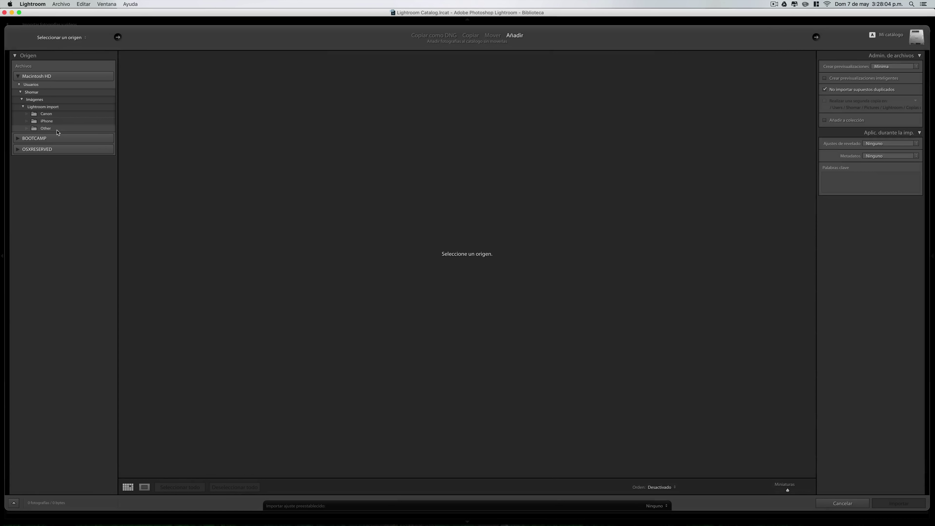
pyautogui.click(56, 129)
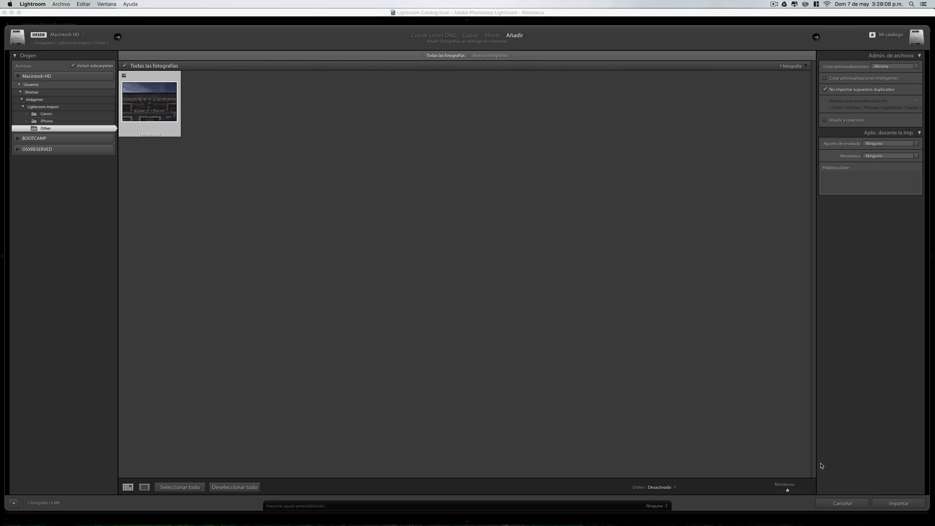
pyautogui.click(897, 503)
# - Navigate to Imágenes > Lightroom import > Other and import Fachada.jpg
pyautogui.click(20, 92)
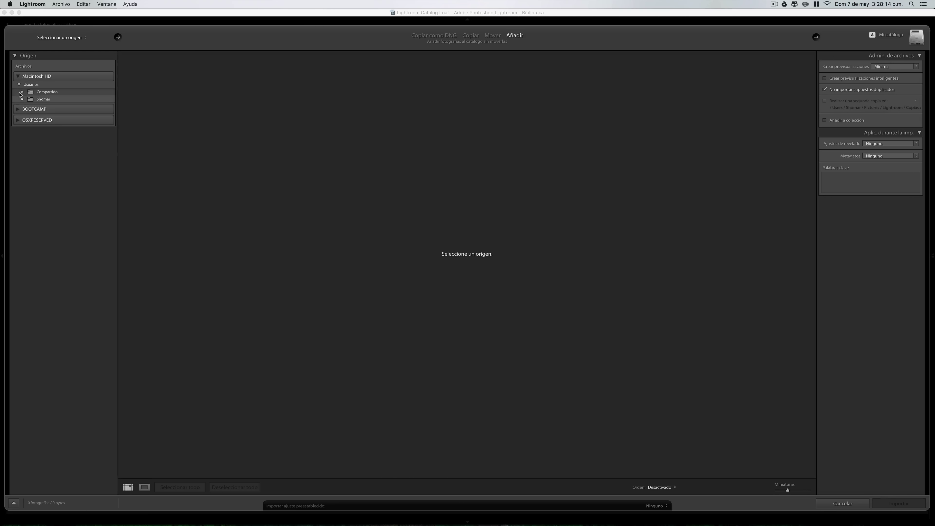
pyautogui.click(22, 99)
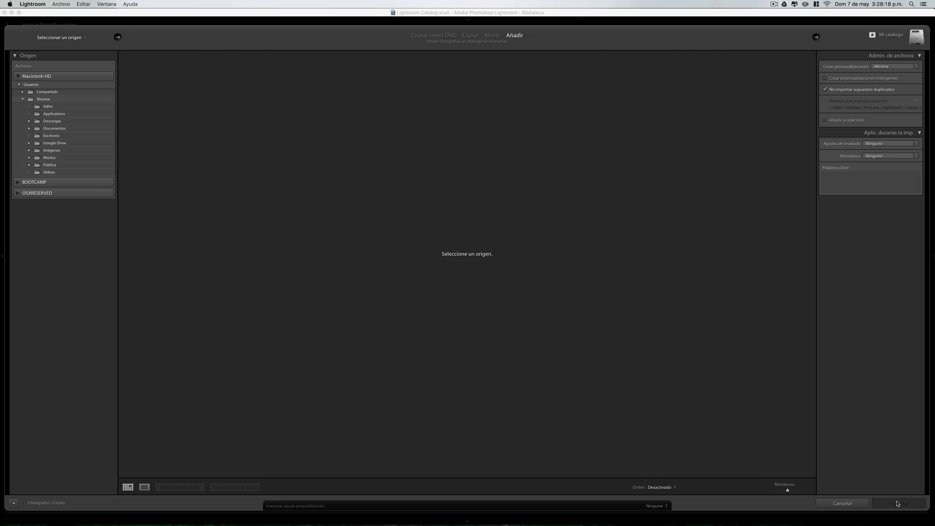
pyautogui.click(68, 150)
pyautogui.click(29, 150)
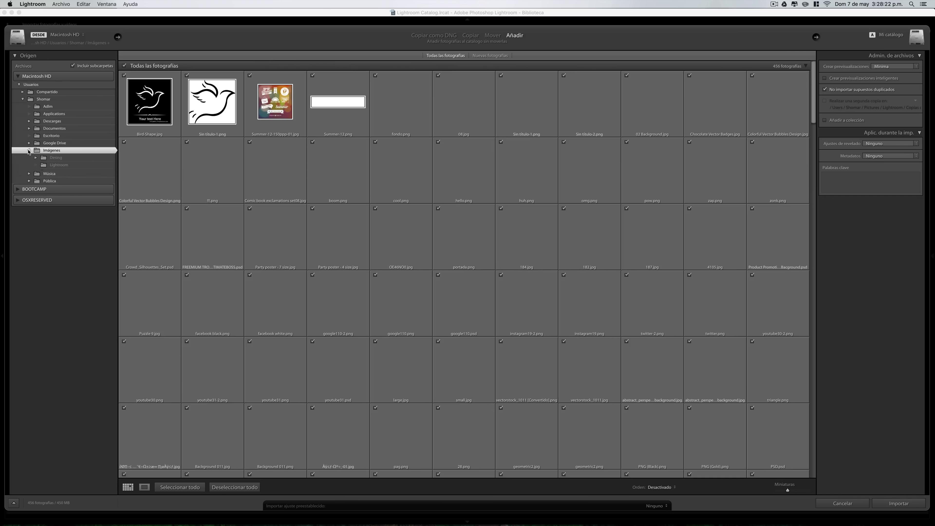
pyautogui.click(66, 172)
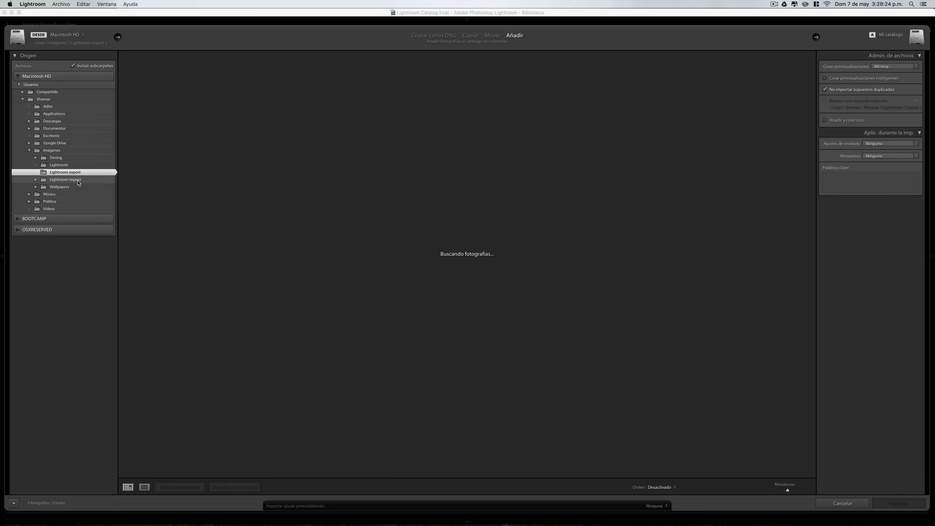
pyautogui.click(36, 179)
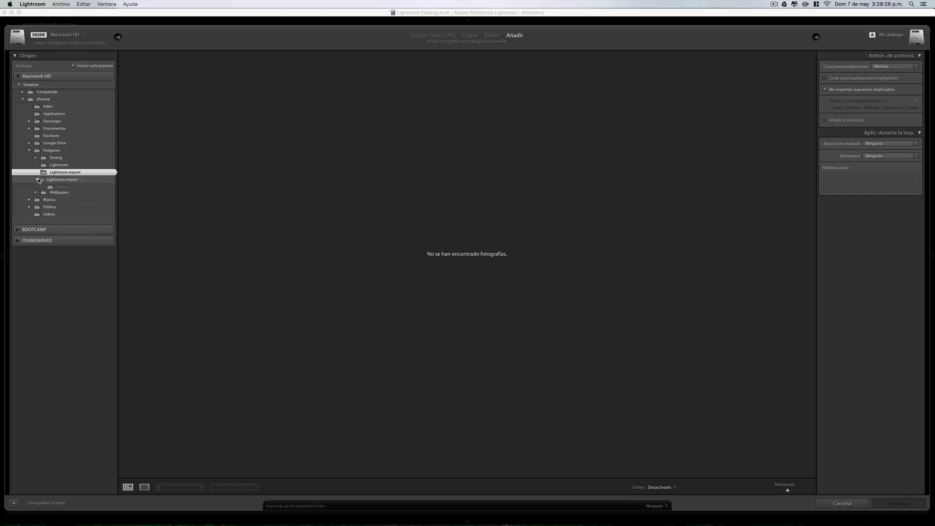
pyautogui.click(84, 201)
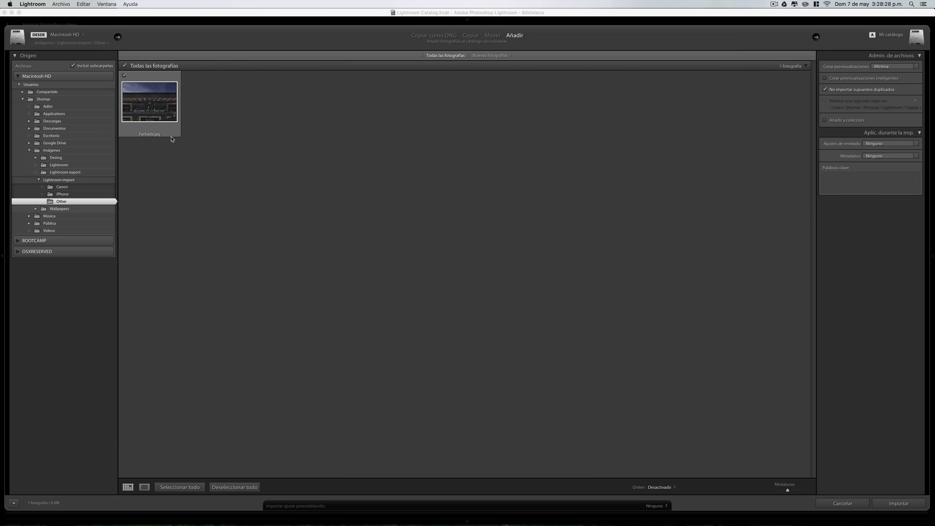
pyautogui.click(894, 503)
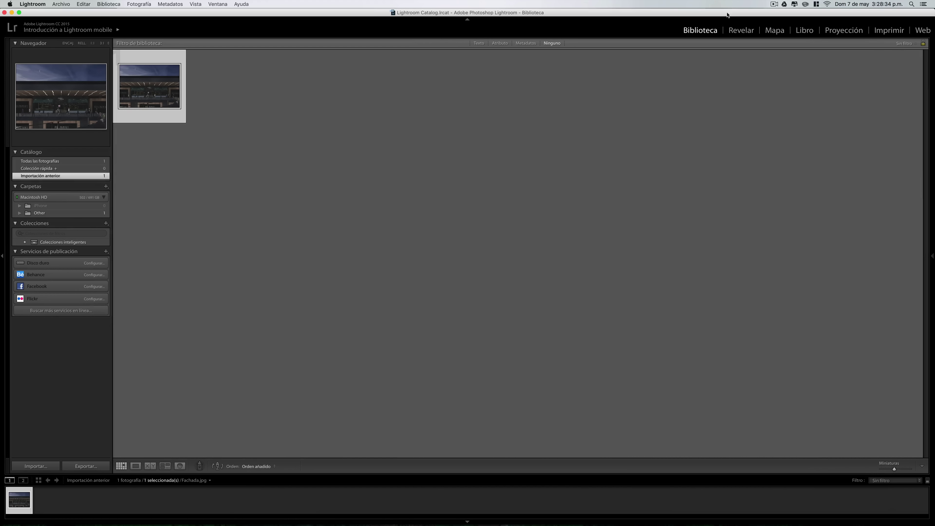
# - Open Fachada.jpg in the Revelar module and nudge the Clarity slider on the copy
pyautogui.click(740, 30)
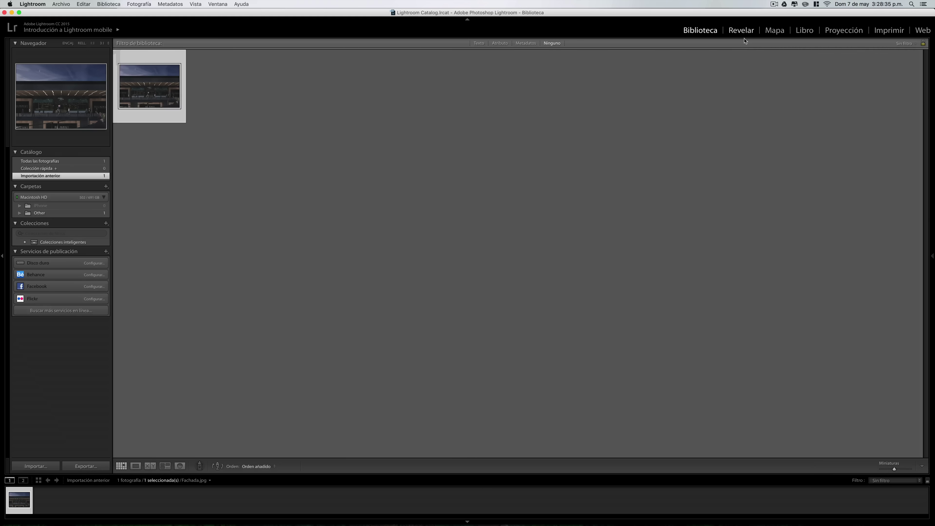
pyautogui.click(744, 30)
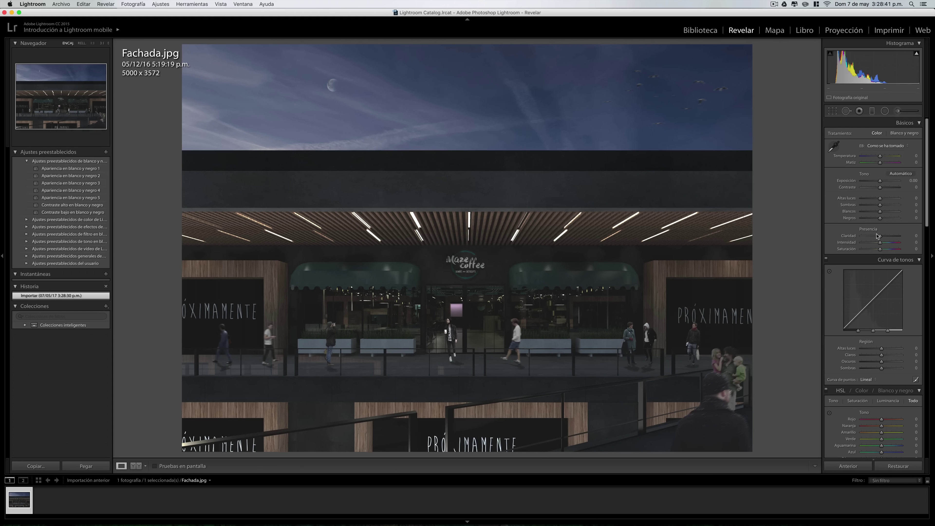
pyautogui.moveTo(880, 236); pyautogui.dragTo(890, 238)
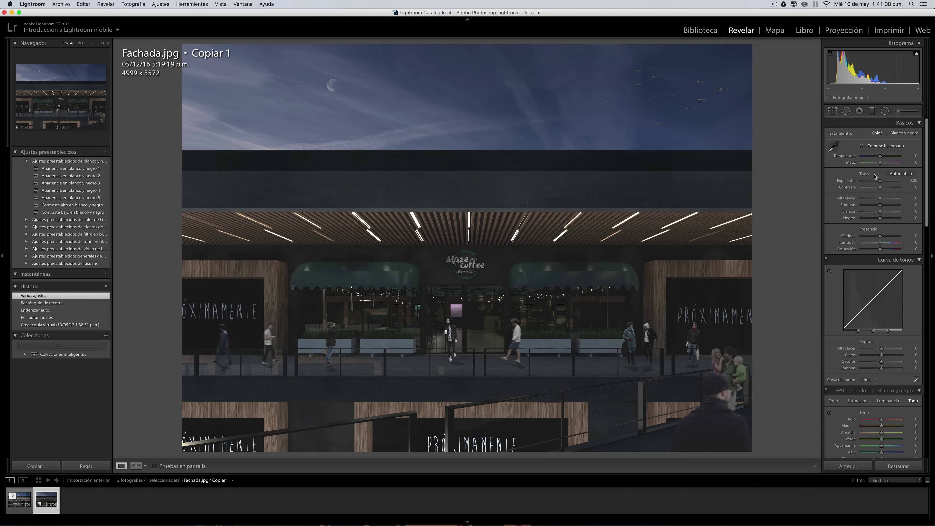
pyautogui.scroll(3, 874, 173)
pyautogui.scroll(3, 874, 175)
# - Apply a 2x3 Crop & Straighten crop, giving a 4999 x 3333 pixel image
pyautogui.scroll(3, 874, 176)
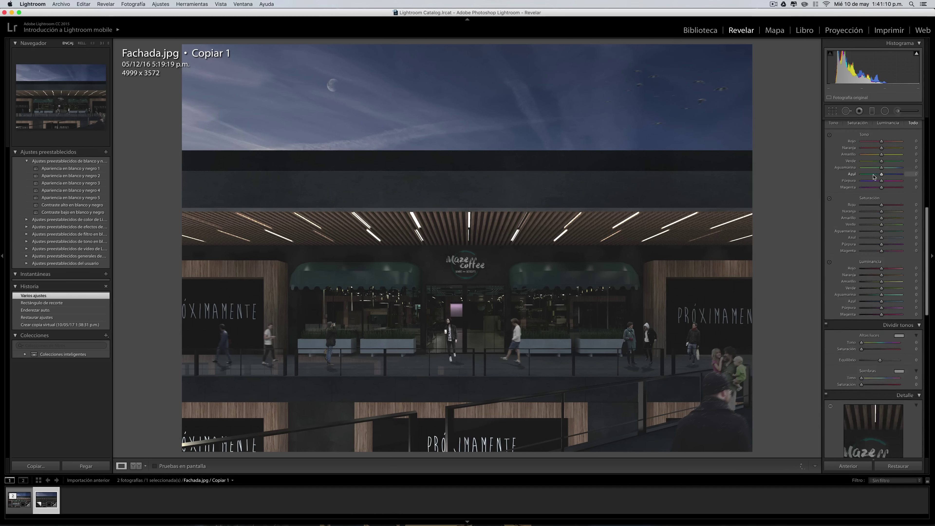
pyautogui.scroll(3, 875, 177)
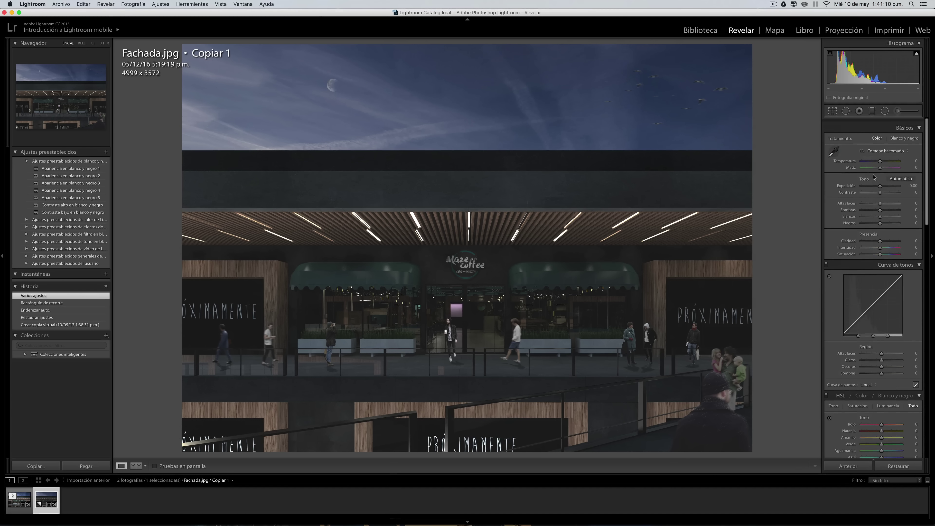
pyautogui.click(830, 111)
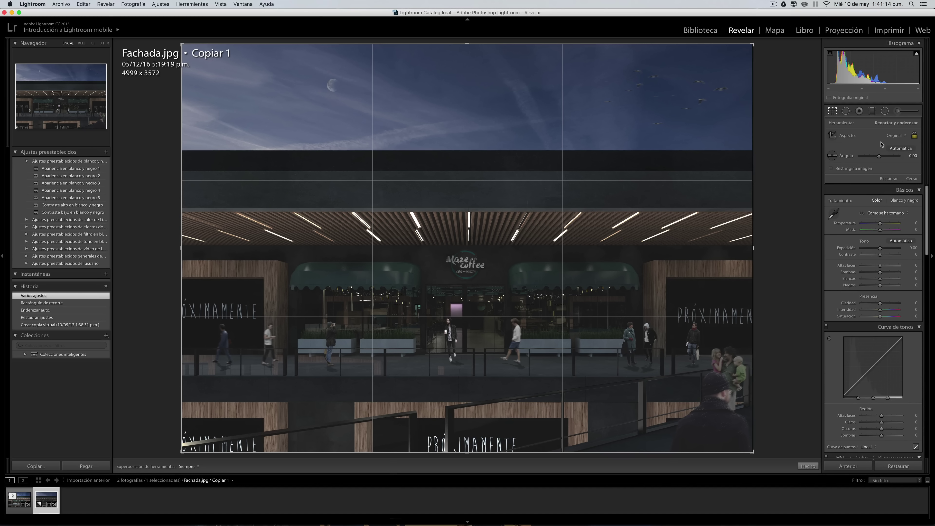
pyautogui.click(895, 135)
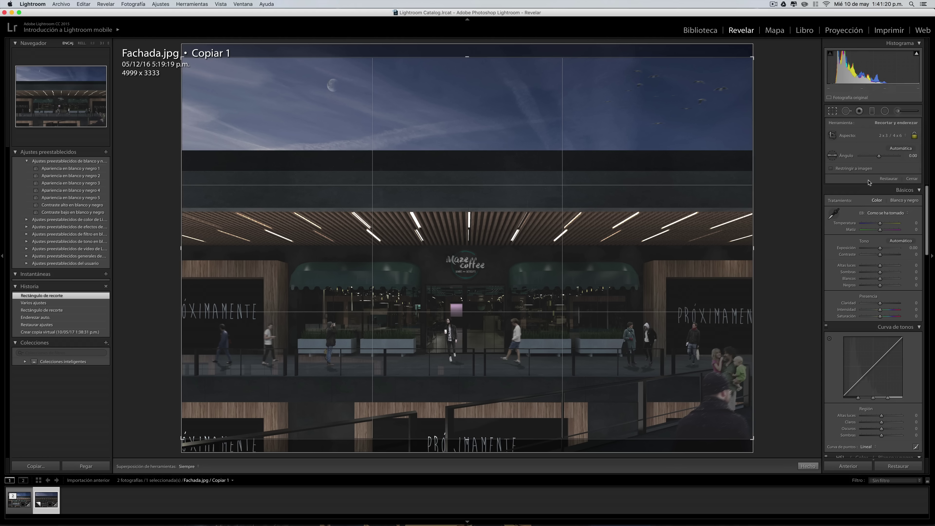
pyautogui.press('Return')
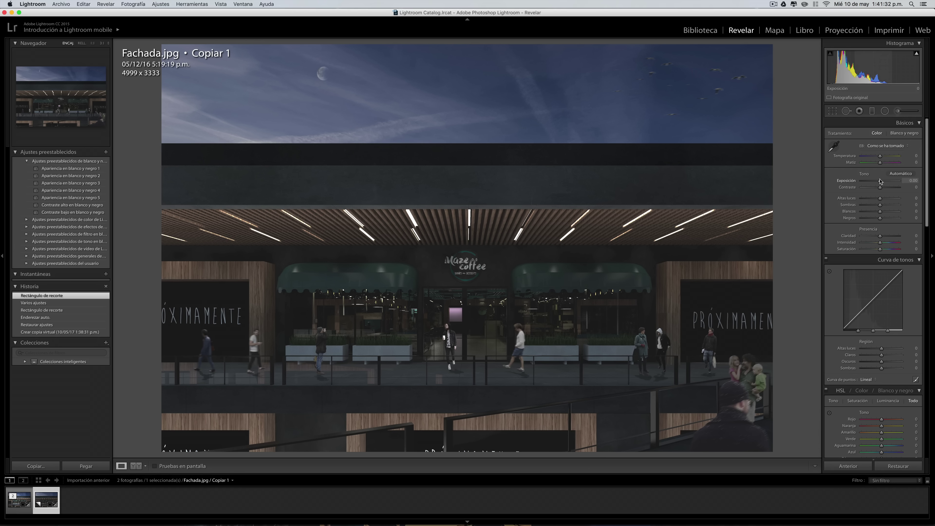
# - In Básicos set Exposure +1.15, Blacks -34, Highlights -5 and Whites +41
pyautogui.moveTo(880, 181); pyautogui.dragTo(882, 181)
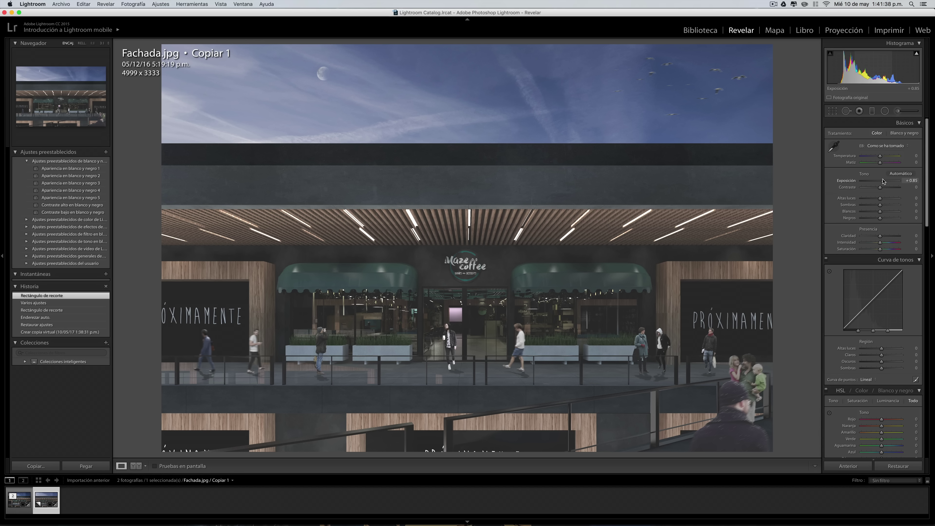
pyautogui.moveTo(883, 181); pyautogui.dragTo(884, 181)
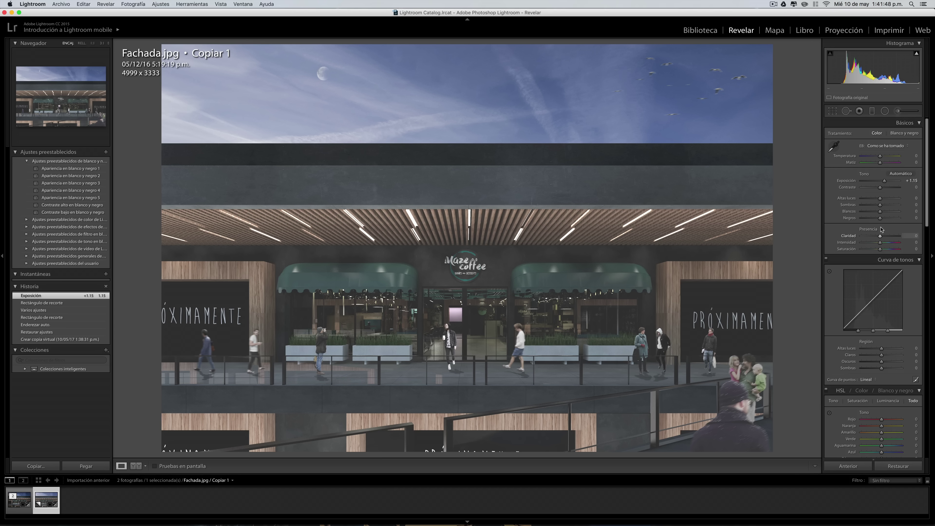
pyautogui.moveTo(880, 218); pyautogui.dragTo(875, 223)
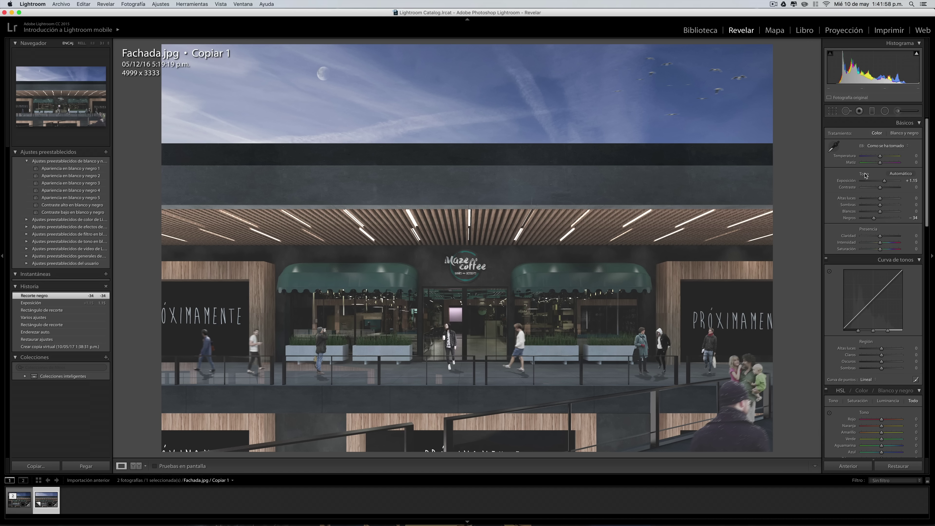
pyautogui.moveTo(880, 198); pyautogui.dragTo(878, 199)
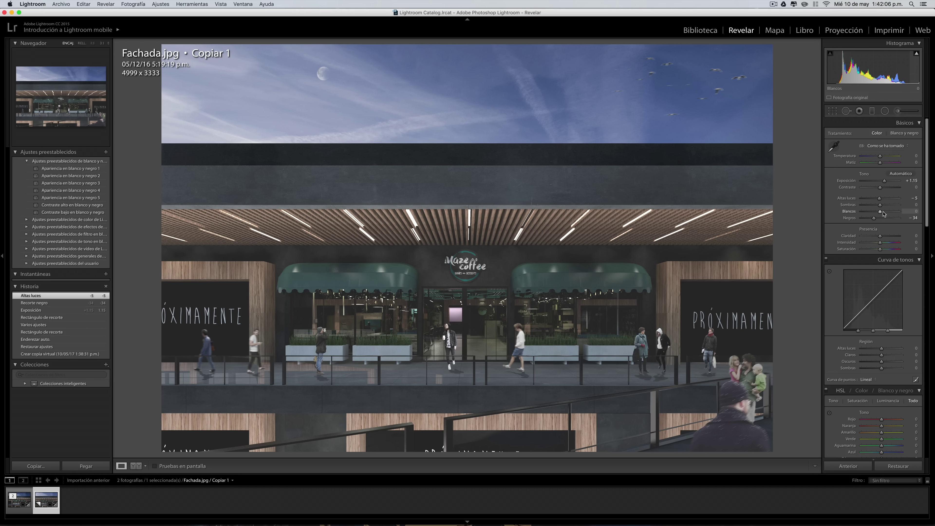
pyautogui.moveTo(882, 212); pyautogui.dragTo(887, 213)
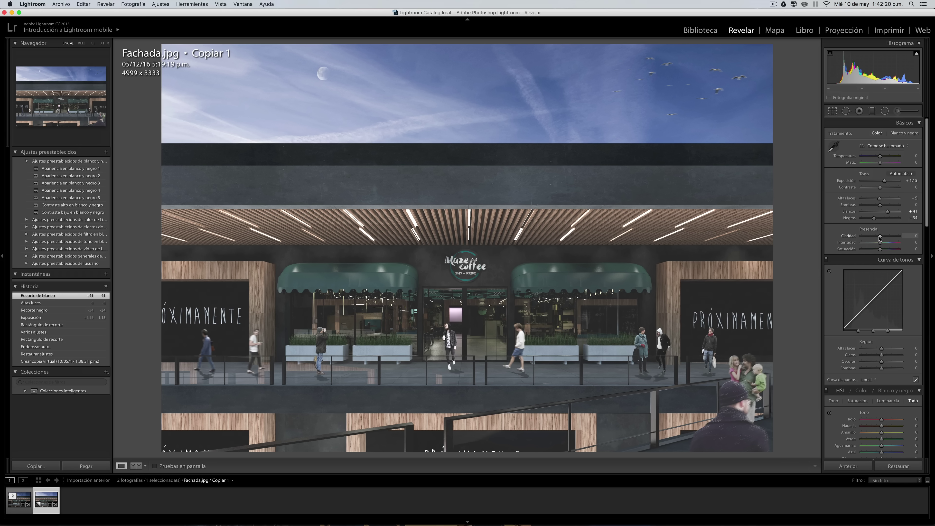
# - Set Basic panel Clarity to +78, Vibrance to +39 and Shadows to -18
pyautogui.moveTo(880, 235); pyautogui.dragTo(898, 236)
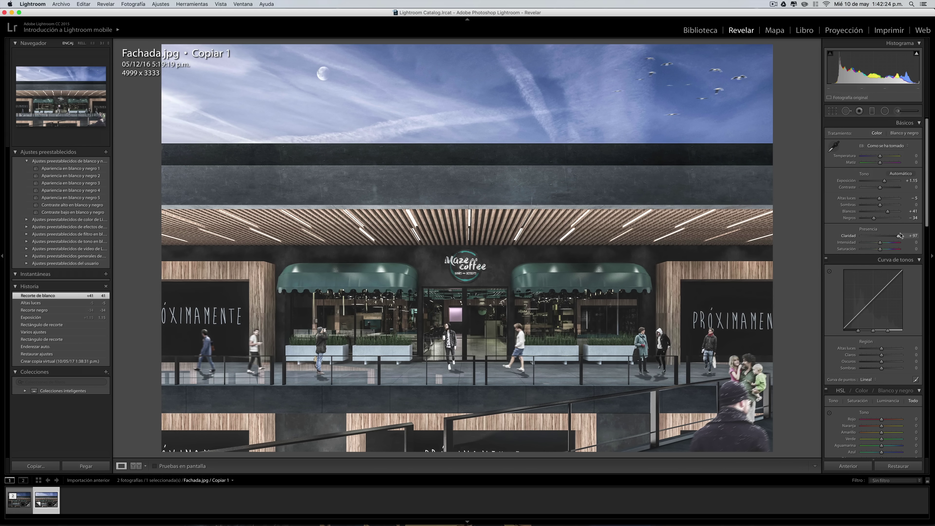
pyautogui.moveTo(900, 235); pyautogui.dragTo(898, 239)
pyautogui.moveTo(899, 239); pyautogui.dragTo(886, 245)
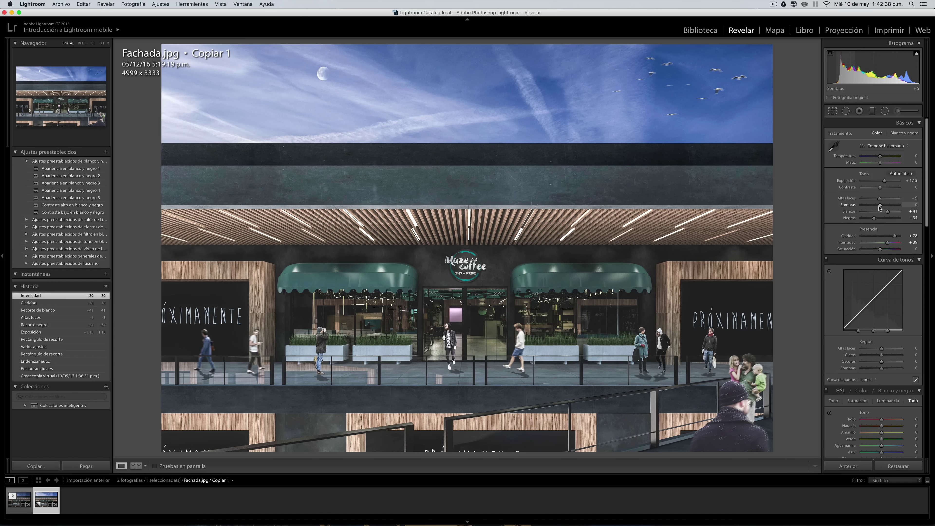
pyautogui.moveTo(879, 207); pyautogui.dragTo(878, 208)
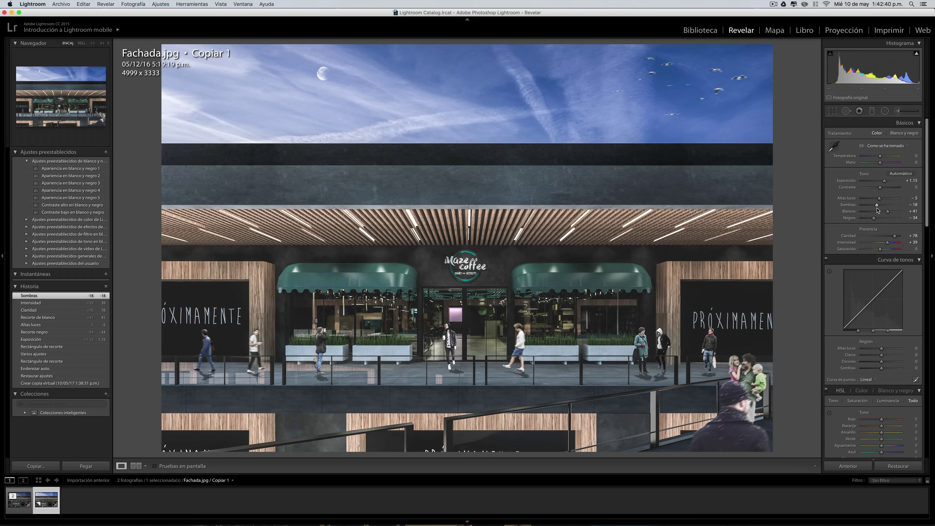
pyautogui.scroll(-2, 878, 209)
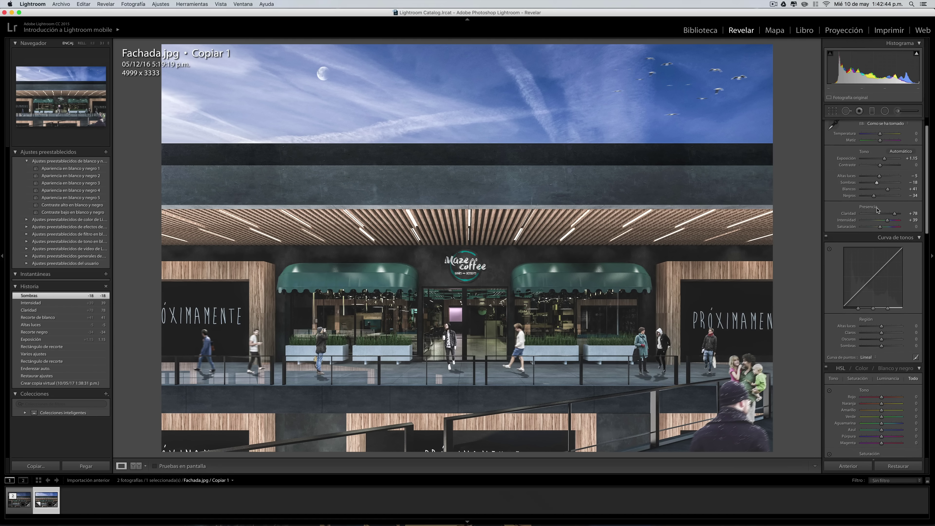
# - In HSL, set green saturation +31, blue saturation -12, blue luminance -38 and brighten green luminance
pyautogui.scroll(-5, 877, 210)
pyautogui.scroll(-5, 878, 206)
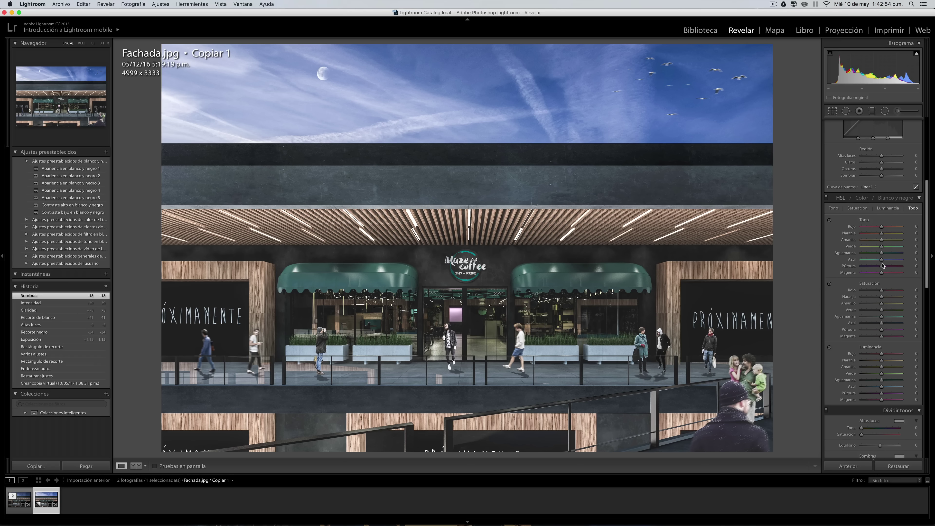
pyautogui.scroll(-2, 884, 249)
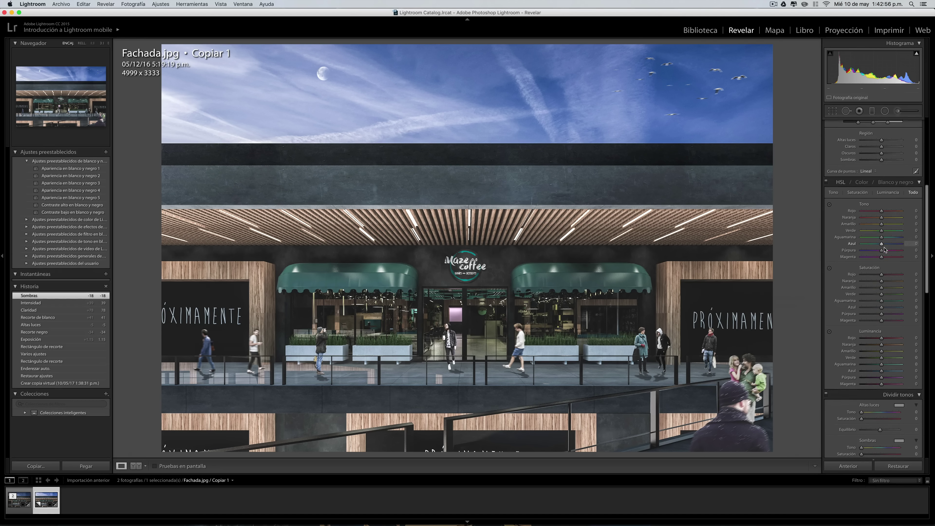
pyautogui.moveTo(885, 295); pyautogui.dragTo(887, 295)
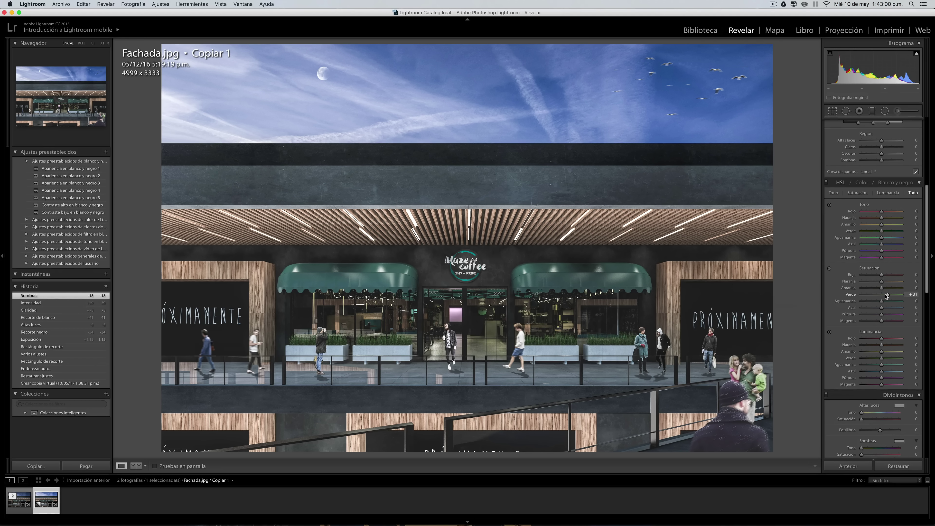
pyautogui.moveTo(886, 295); pyautogui.dragTo(887, 295)
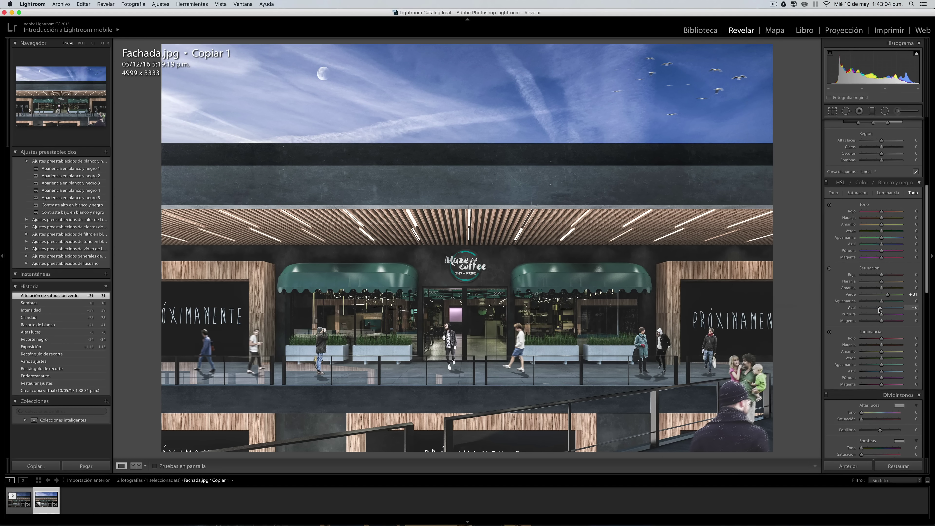
pyautogui.moveTo(879, 310); pyautogui.dragTo(875, 312)
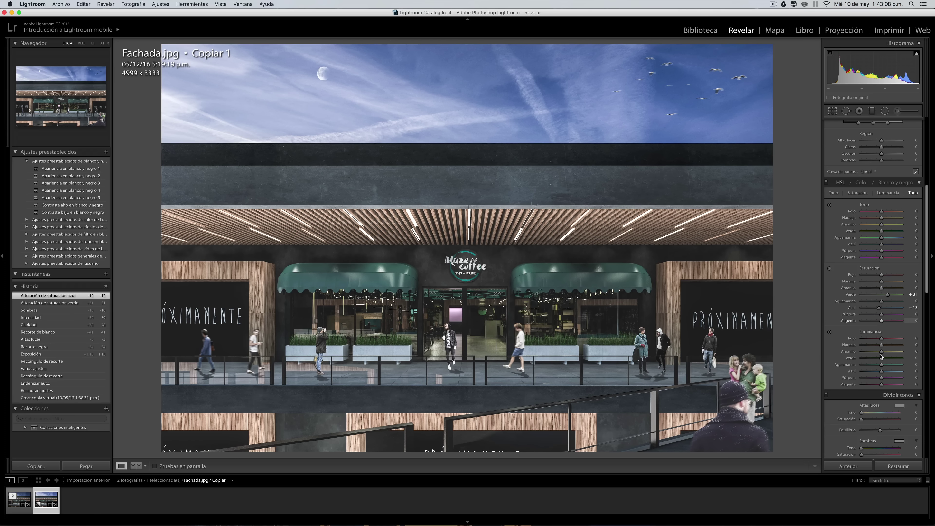
pyautogui.moveTo(882, 371); pyautogui.dragTo(874, 371)
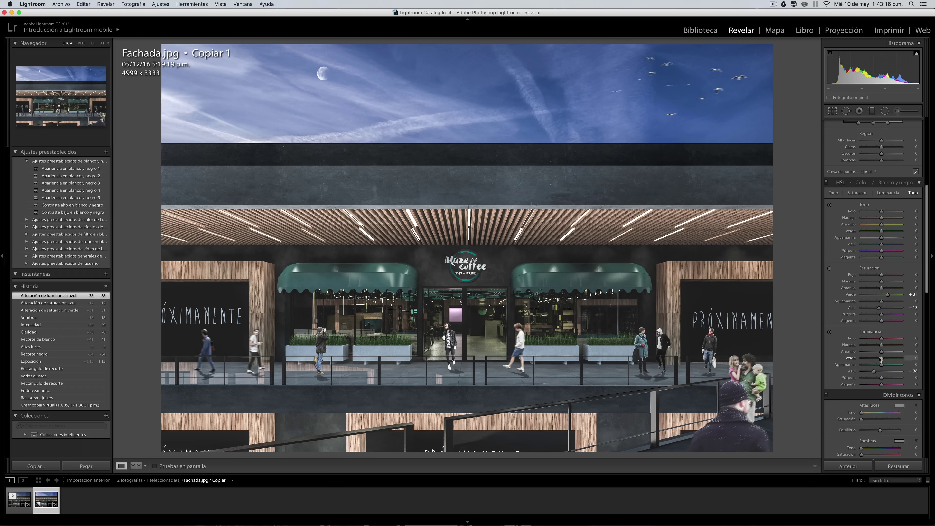
pyautogui.moveTo(882, 359); pyautogui.dragTo(887, 359)
# - Add a -11 post-crop vignette and raise Grain Amount to 35 in Effects
pyautogui.scroll(-15, 885, 360)
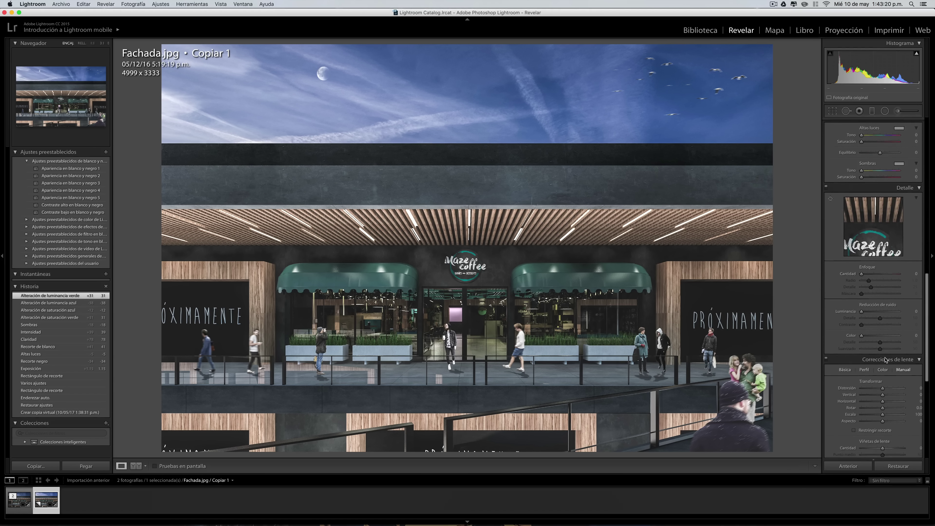
pyautogui.scroll(-2, 885, 359)
pyautogui.scroll(-2, 885, 357)
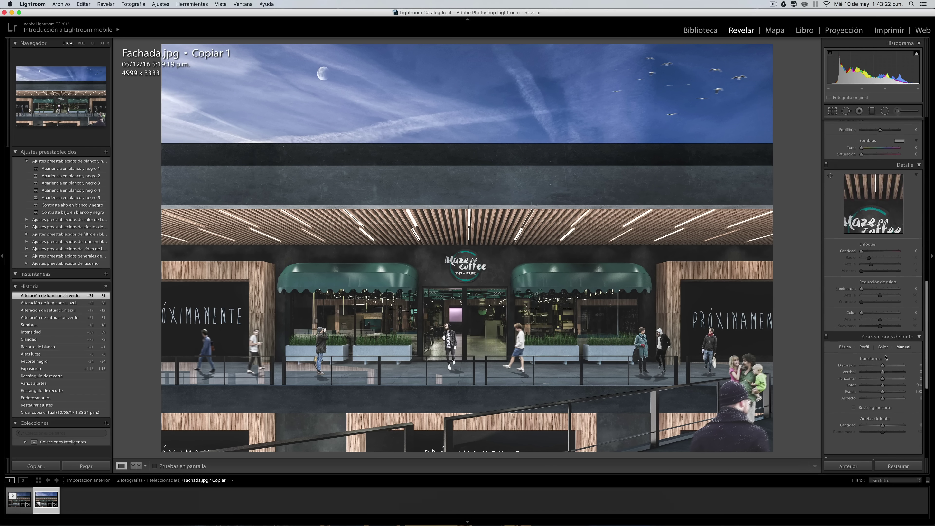
pyautogui.scroll(-1, 885, 357)
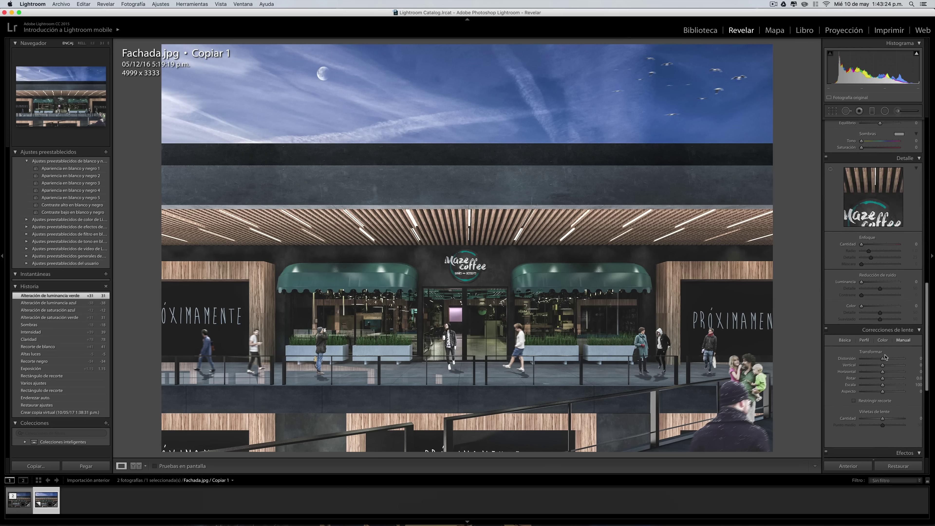
pyautogui.scroll(-5, 885, 356)
pyautogui.scroll(-4, 880, 350)
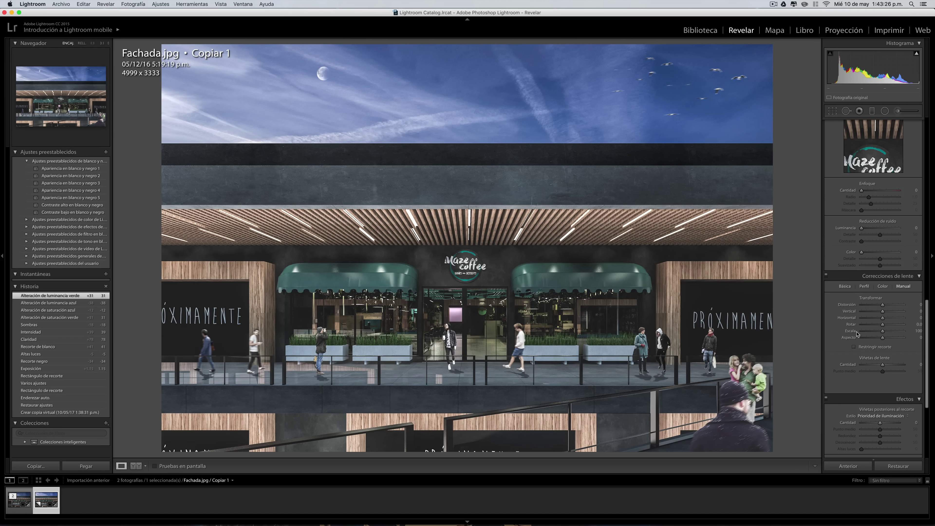
pyautogui.scroll(-3, 880, 313)
pyautogui.scroll(-3, 880, 294)
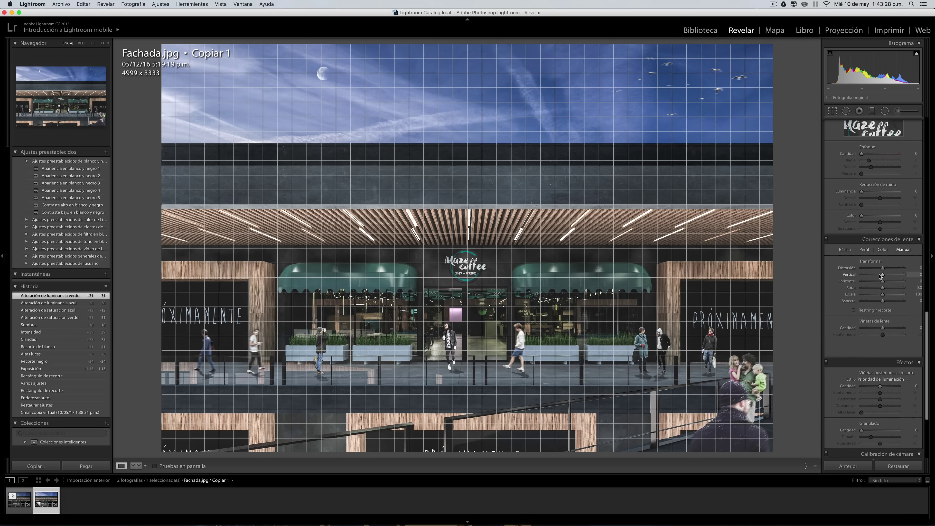
pyautogui.scroll(-4, 879, 324)
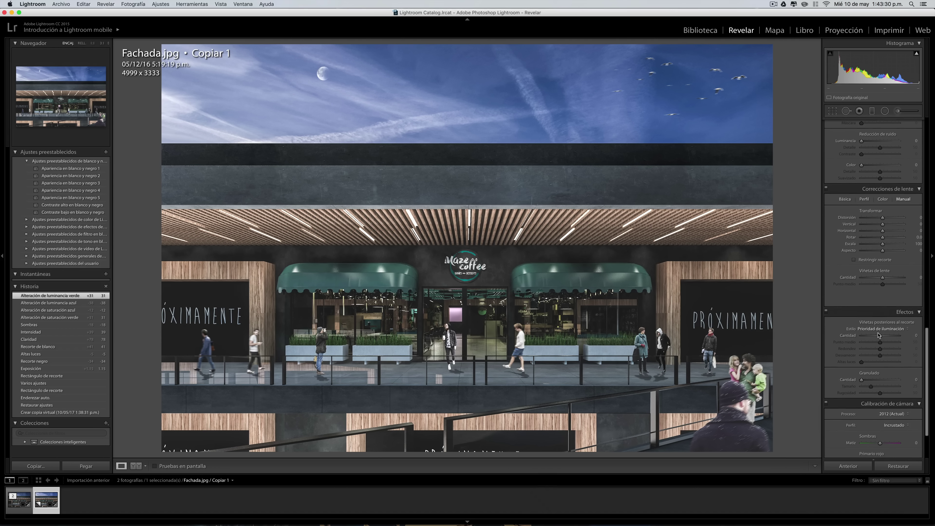
pyautogui.scroll(-1, 879, 335)
pyautogui.moveTo(880, 327); pyautogui.dragTo(878, 328)
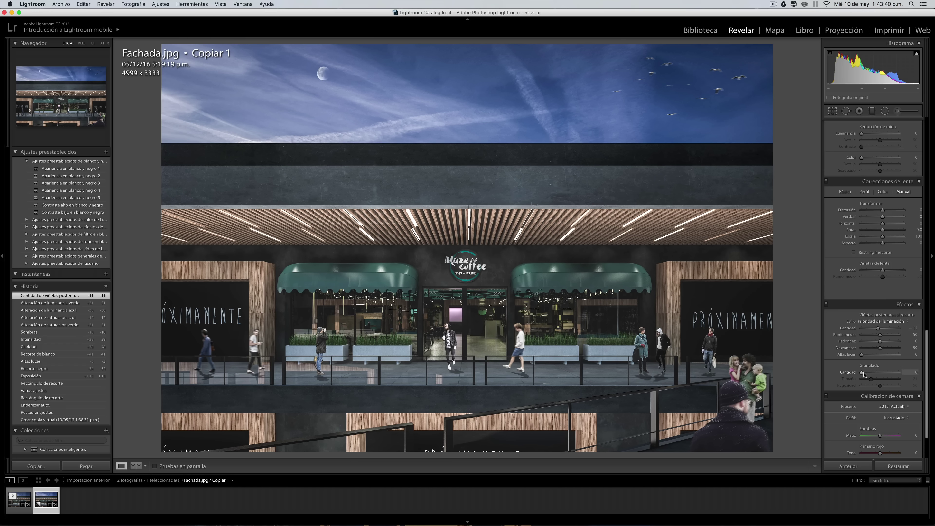
pyautogui.moveTo(863, 372); pyautogui.dragTo(877, 370)
# - Lower Grain Amount to 15, keeping size 25 and roughness 50
pyautogui.scroll(5, 877, 373)
pyautogui.scroll(5, 875, 373)
pyautogui.scroll(5, 873, 373)
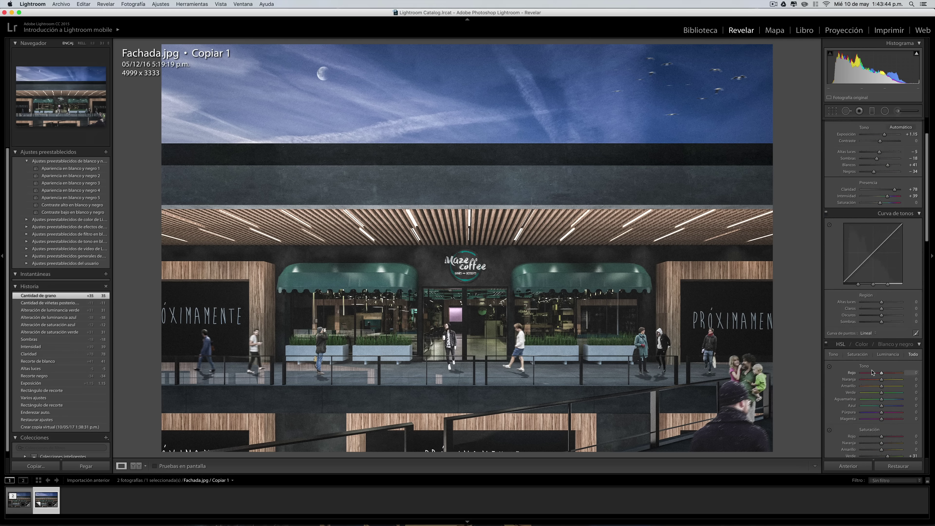
pyautogui.scroll(5, 873, 373)
pyautogui.scroll(-5, 871, 373)
pyautogui.scroll(-5, 871, 373)
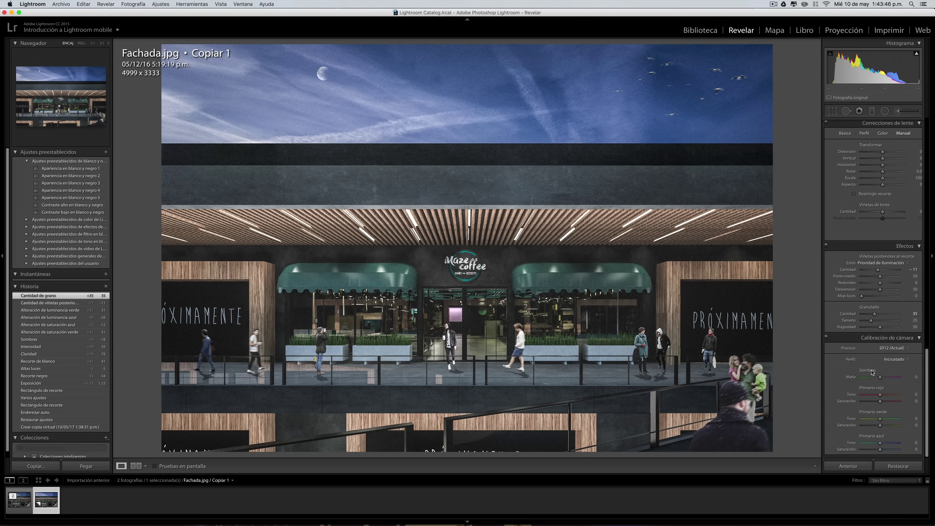
pyautogui.scroll(-5, 871, 373)
pyautogui.scroll(-3, 871, 374)
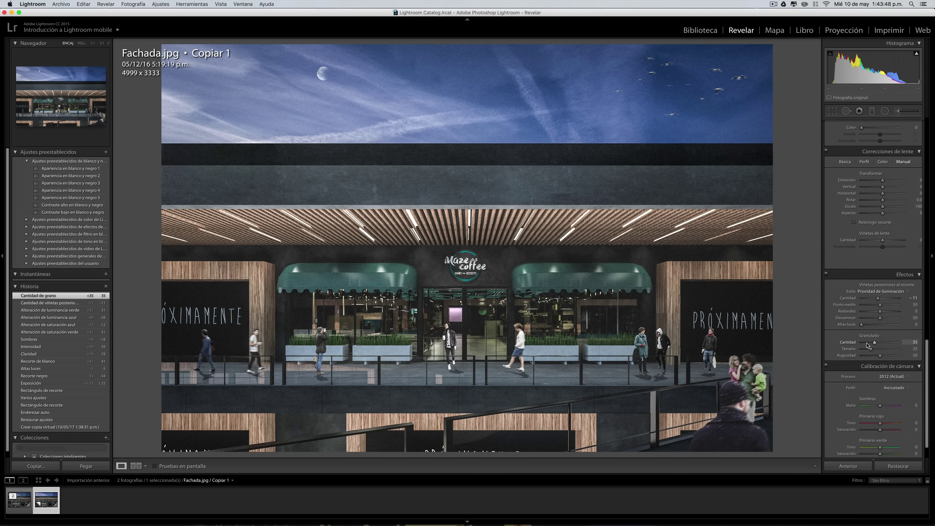
pyautogui.moveTo(866, 344); pyautogui.dragTo(866, 344)
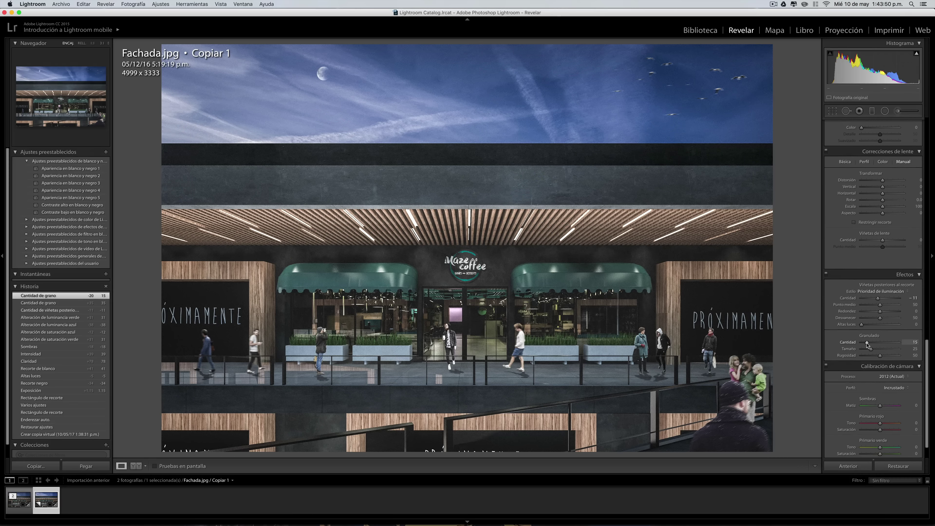
# - Scroll through the right-hand Develop panels to review the other adjustments
pyautogui.scroll(5, 869, 354)
pyautogui.scroll(5, 868, 354)
pyautogui.scroll(3, 868, 353)
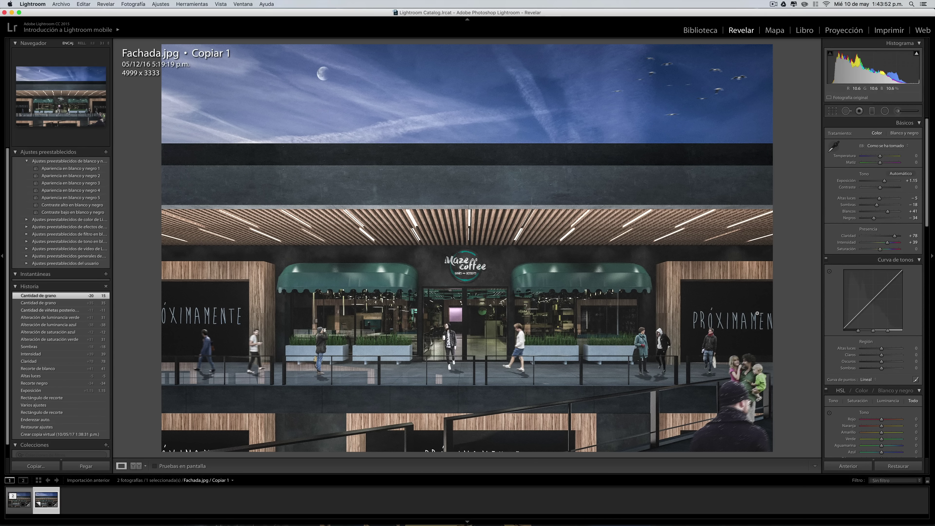
pyautogui.scroll(-15, 863, 241)
pyautogui.scroll(-5, 864, 242)
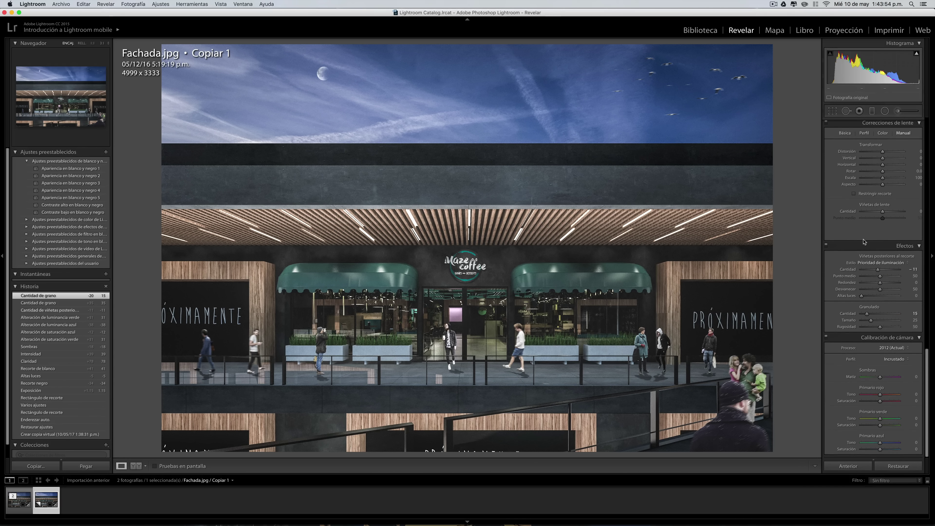
pyautogui.scroll(5, 864, 242)
pyautogui.scroll(5, 864, 241)
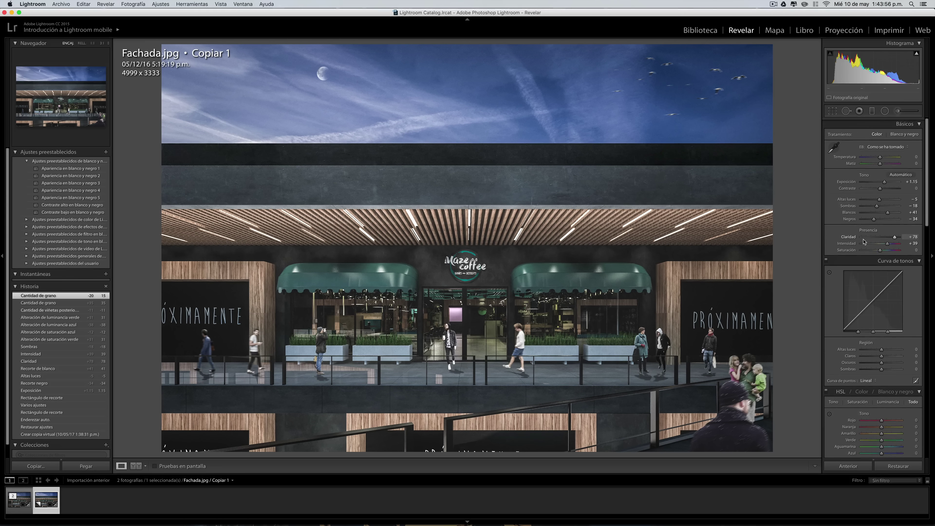
pyautogui.scroll(-3, 863, 241)
pyautogui.scroll(-1, 863, 242)
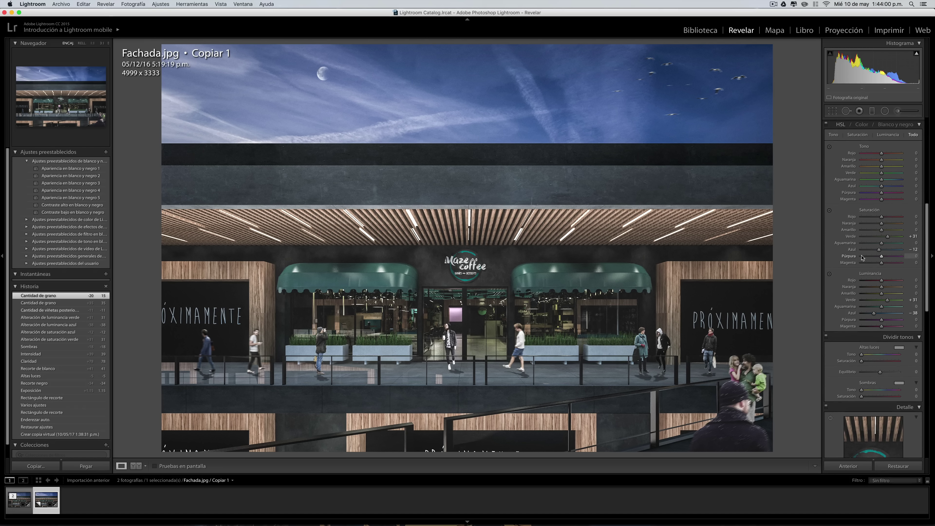
pyautogui.scroll(3, 862, 257)
pyautogui.scroll(-3, 861, 258)
pyautogui.scroll(-5, 859, 258)
pyautogui.scroll(-5, 857, 259)
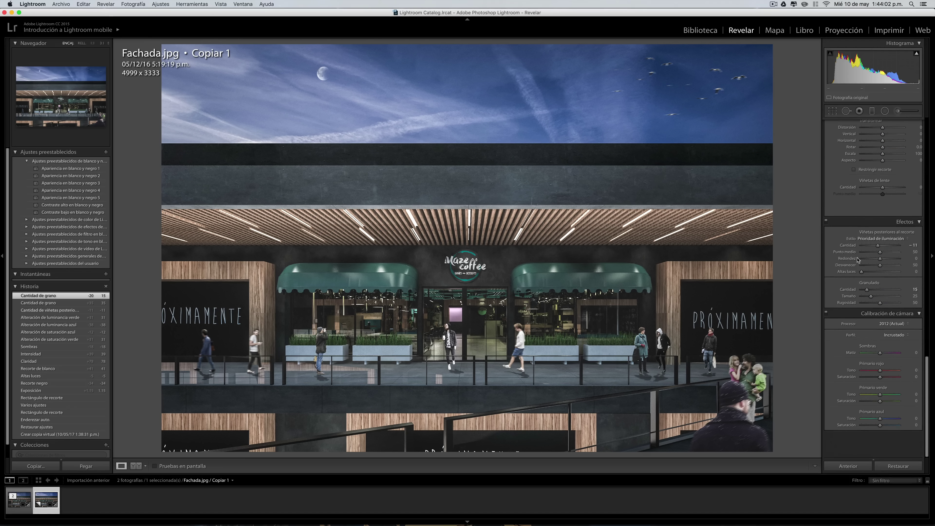
pyautogui.scroll(10, 857, 259)
pyautogui.scroll(-1, 857, 260)
pyautogui.scroll(-4, 857, 261)
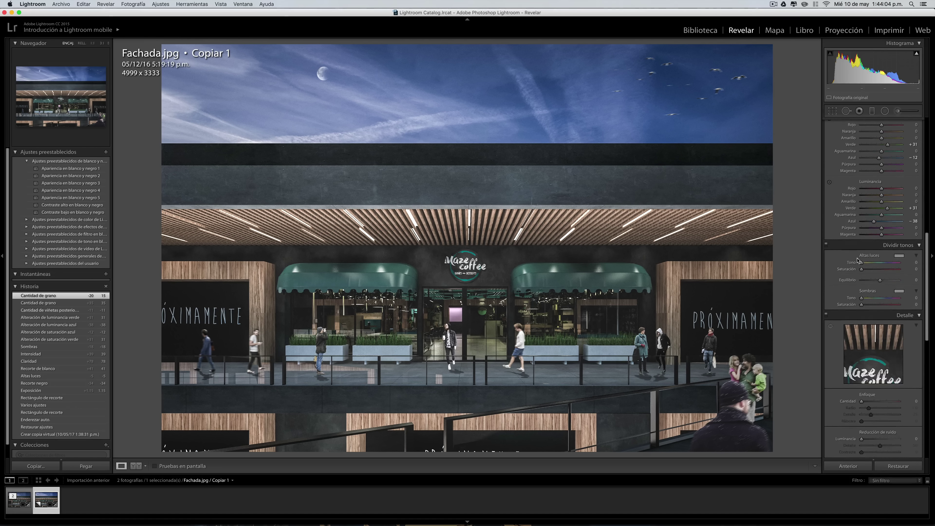
pyautogui.scroll(3, 857, 260)
pyautogui.scroll(3, 857, 260)
pyautogui.scroll(3, 857, 260)
pyautogui.scroll(3, 857, 260)
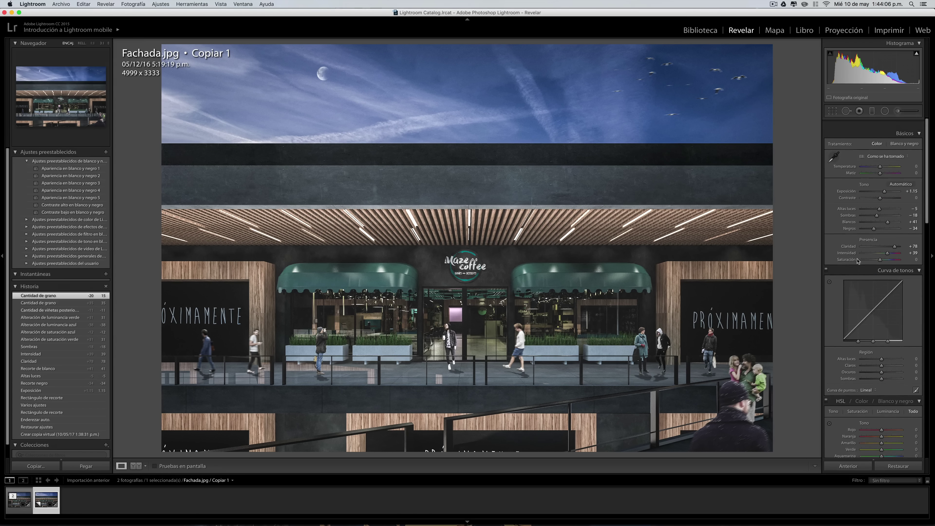
pyautogui.scroll(-3, 857, 260)
pyautogui.scroll(-2, 857, 261)
pyautogui.scroll(-3, 857, 260)
pyautogui.scroll(-3, 861, 228)
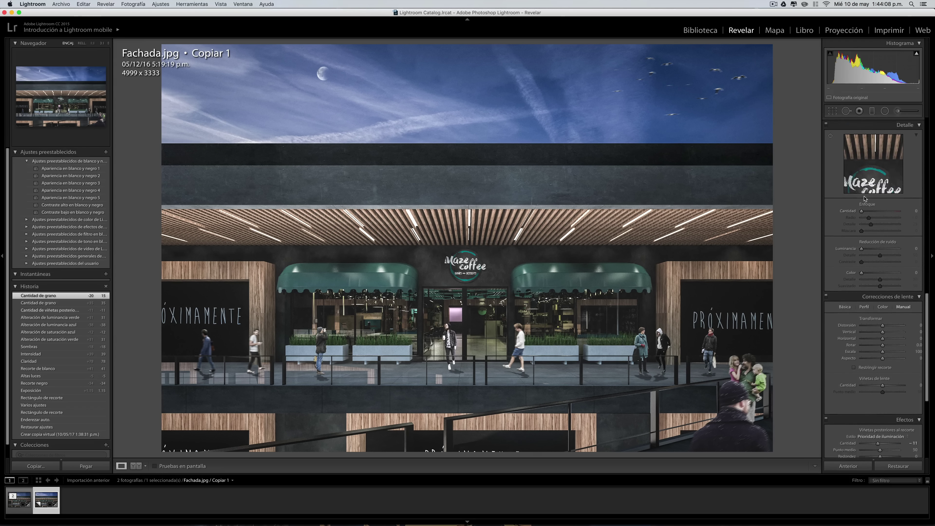
pyautogui.scroll(-5, 865, 198)
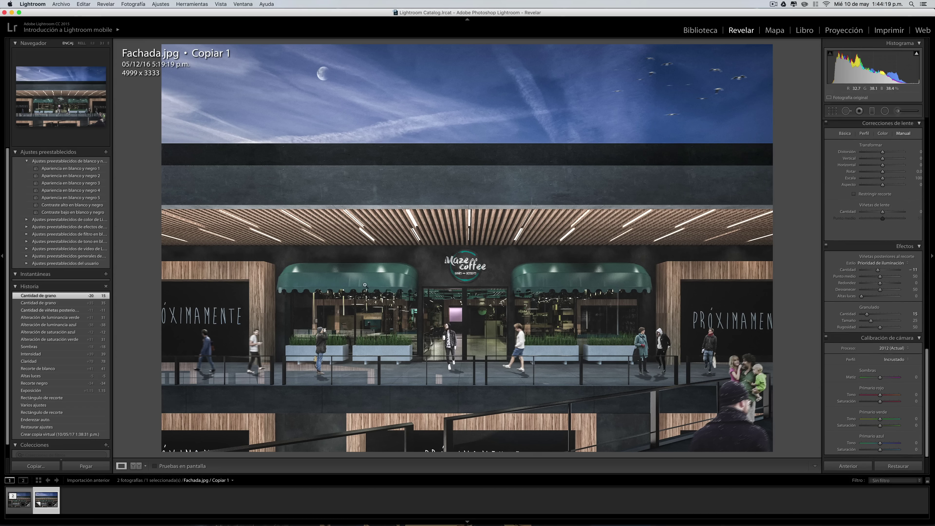
pyautogui.scroll(5, 872, 294)
pyautogui.scroll(5, 872, 295)
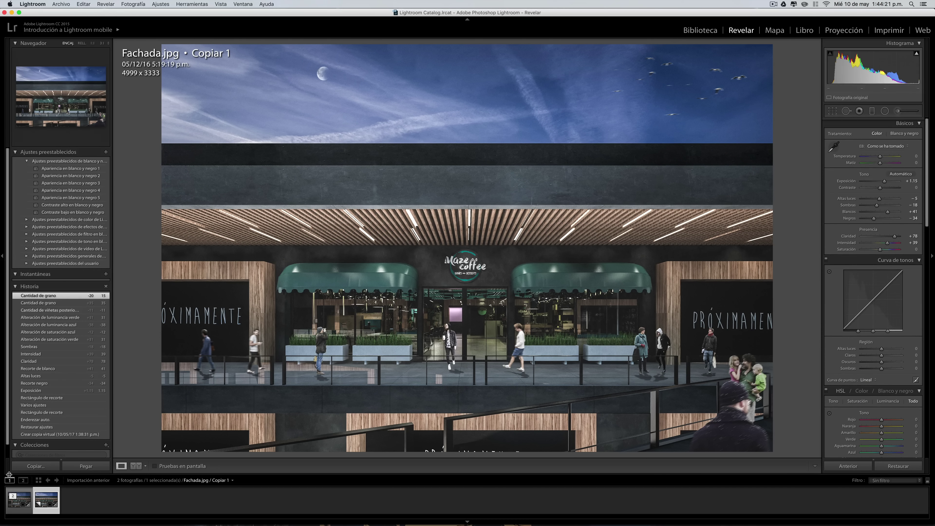
# - Copy the Fachada photo's develop settings from its filmstrip thumbnail, keeping the default groups ticked
pyautogui.rightClick(51, 502)
pyautogui.moveTo(81, 439)
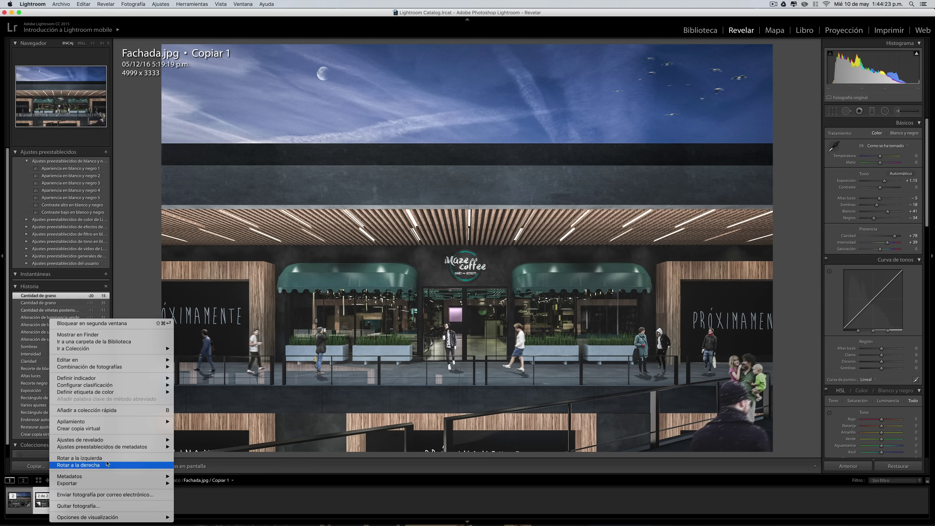
pyautogui.click(195, 448)
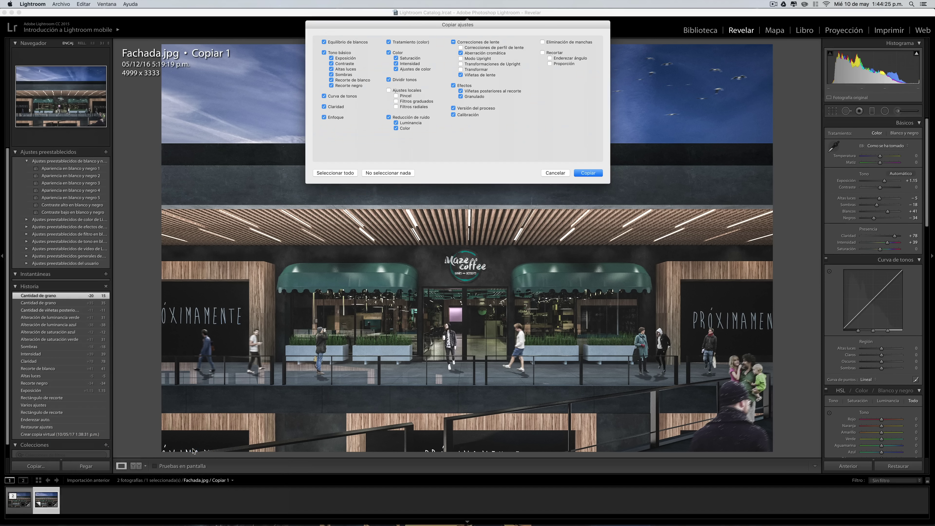
pyautogui.click(586, 173)
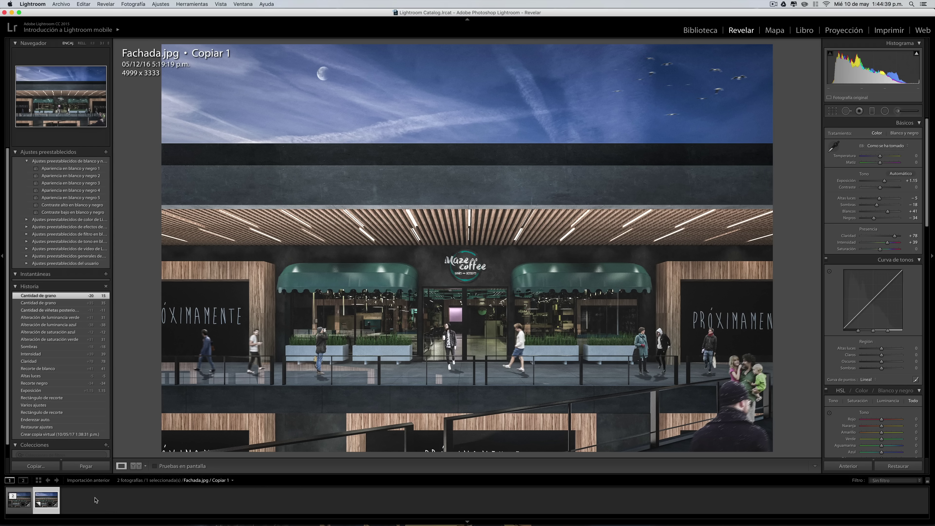
# - Reset the develop settings of the original Fachada.jpg
pyautogui.click(19, 500)
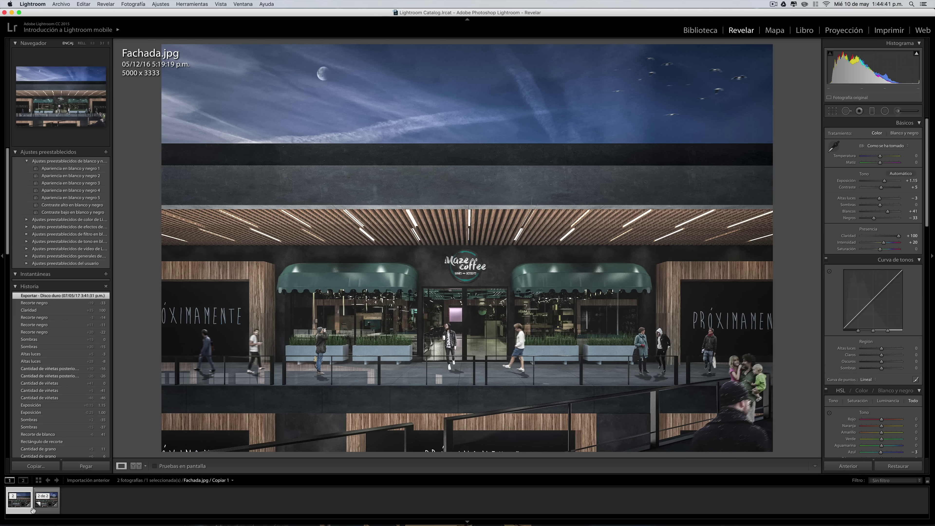
pyautogui.rightClick(24, 508)
pyautogui.moveTo(81, 439)
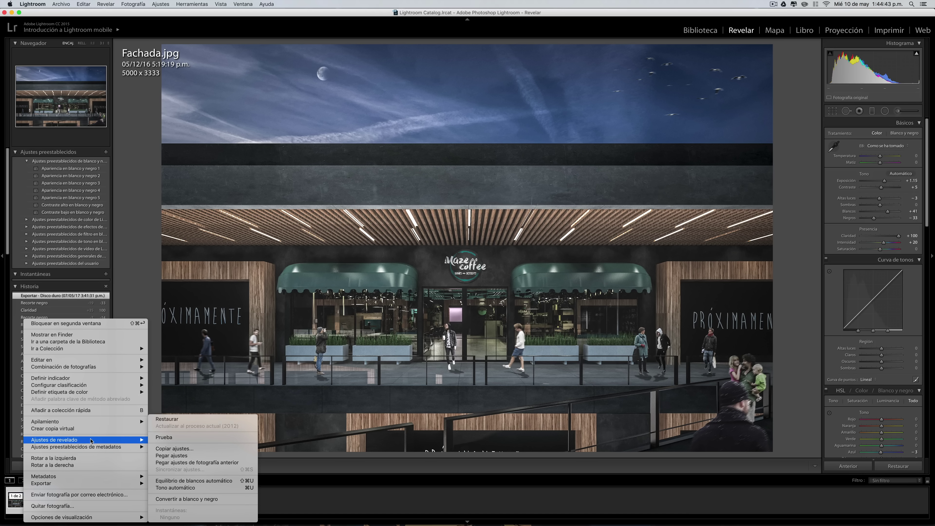
pyautogui.click(187, 419)
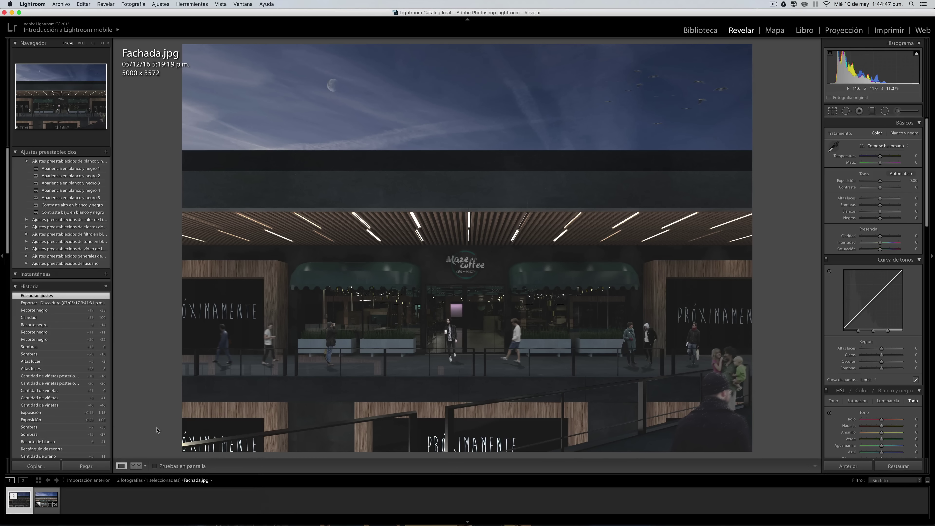
# - Compare with the virtual copy, then paste its blue-sky settings onto the original
pyautogui.click(38, 504)
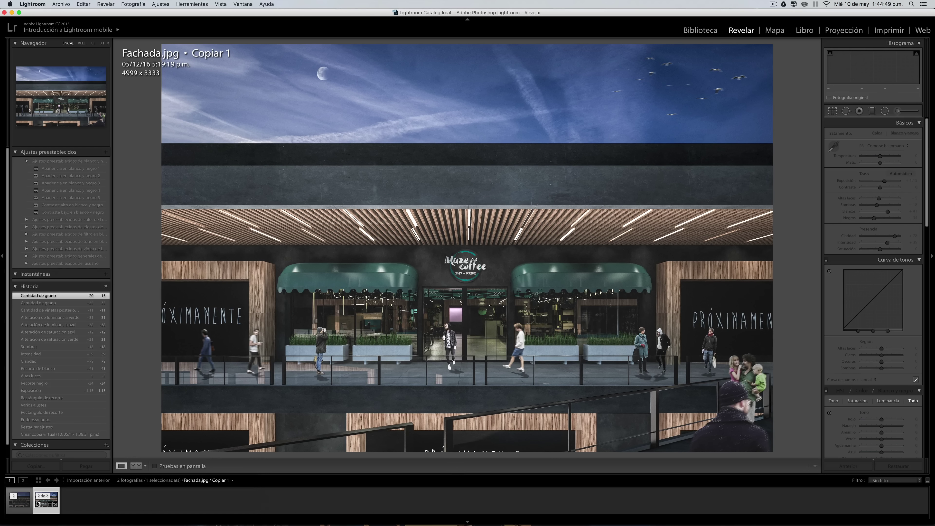
pyautogui.press('Left')
pyautogui.click(38, 503)
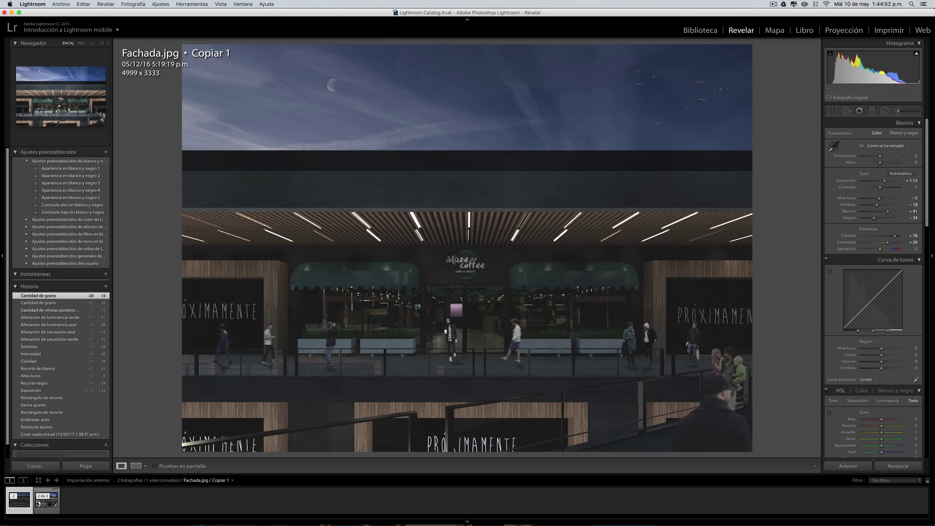
pyautogui.click(21, 500)
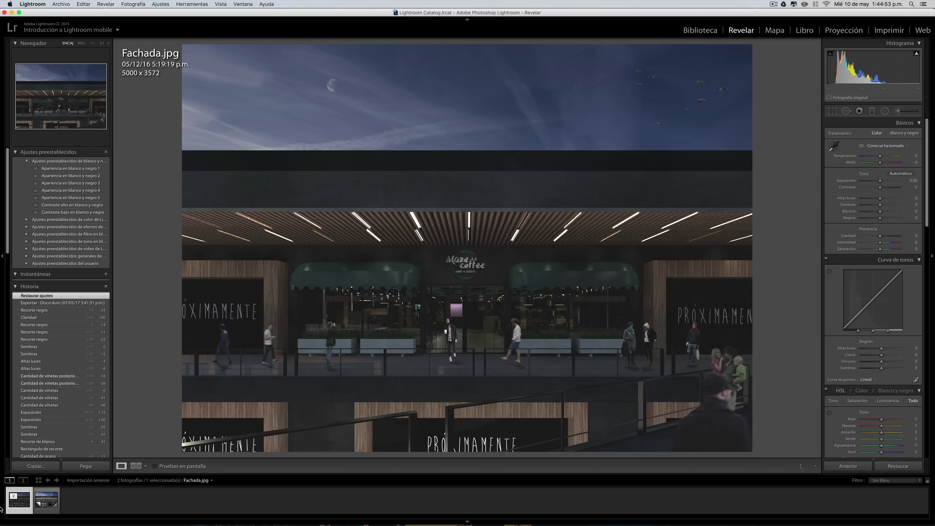
pyautogui.rightClick(24, 504)
pyautogui.moveTo(53, 440)
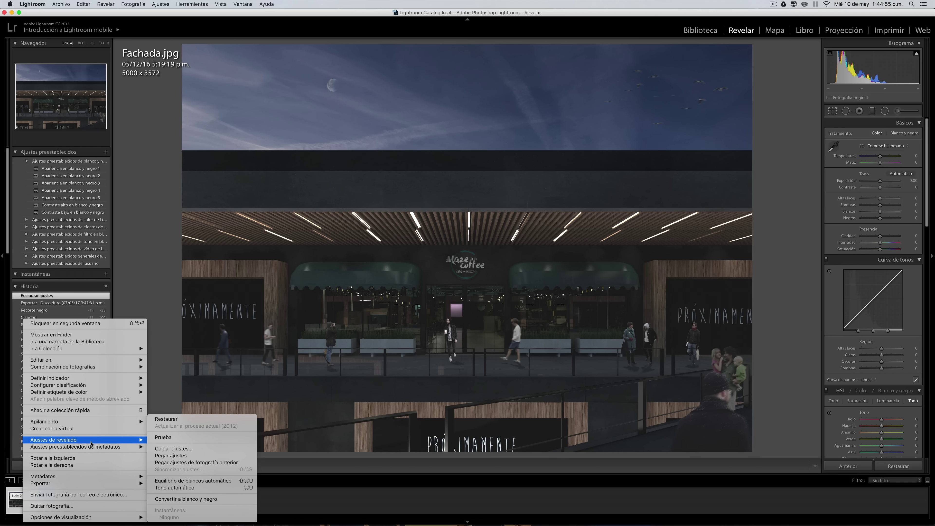
pyautogui.click(184, 462)
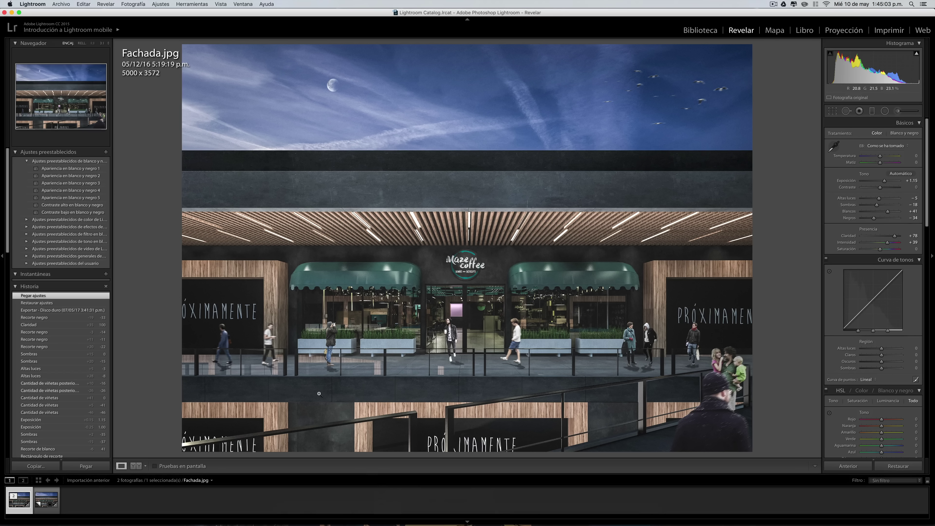
# - Set the Fachada.jpg export destination to the Lightroom export folder and open Descargas in Finder
pyautogui.rightClick(320, 405)
pyautogui.moveTo(381, 483)
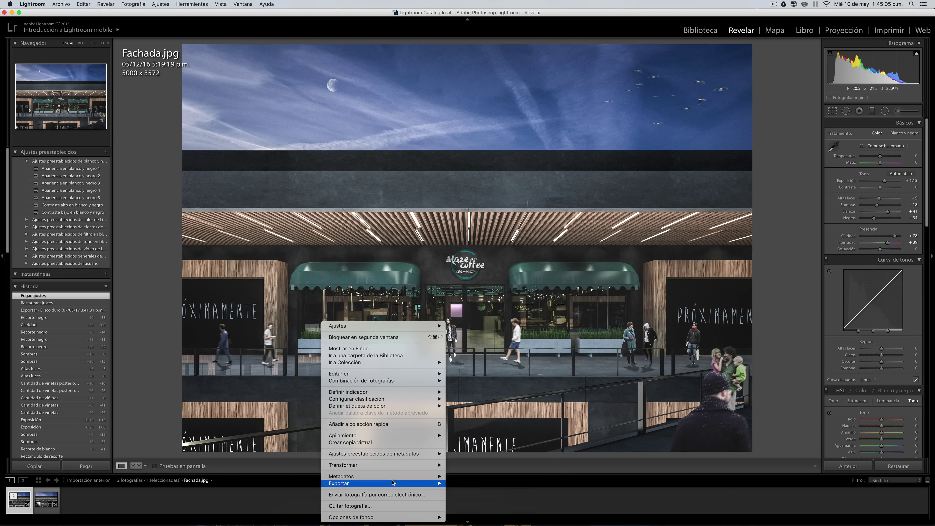
pyautogui.click(474, 465)
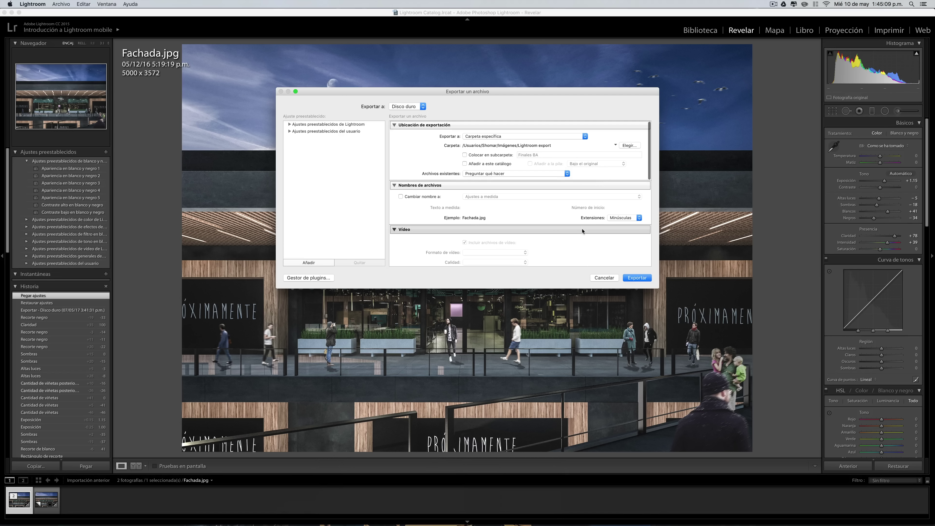
pyautogui.scroll(-1, 562, 217)
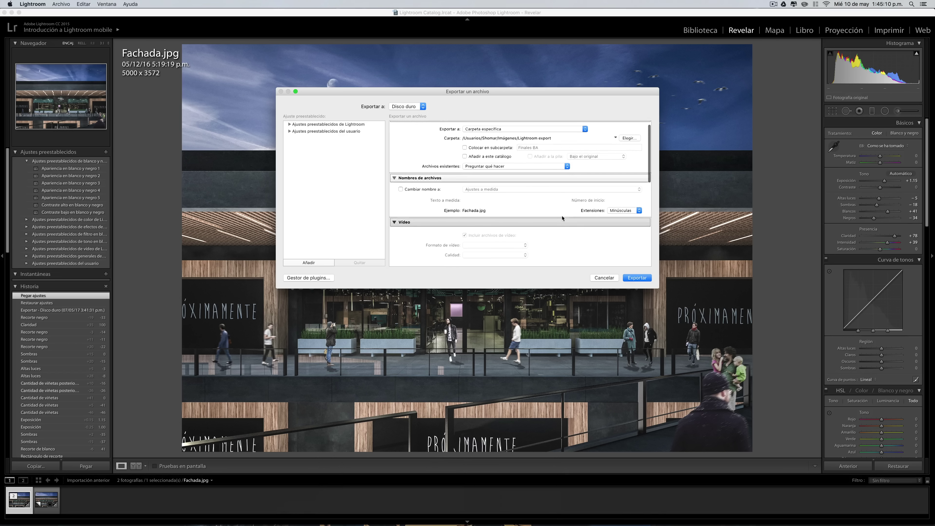
pyautogui.click(632, 137)
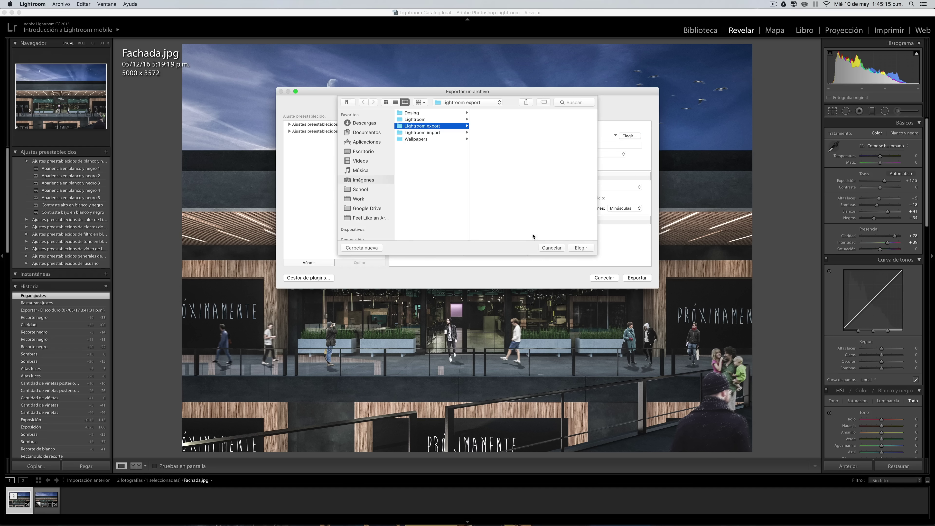
pyautogui.click(581, 248)
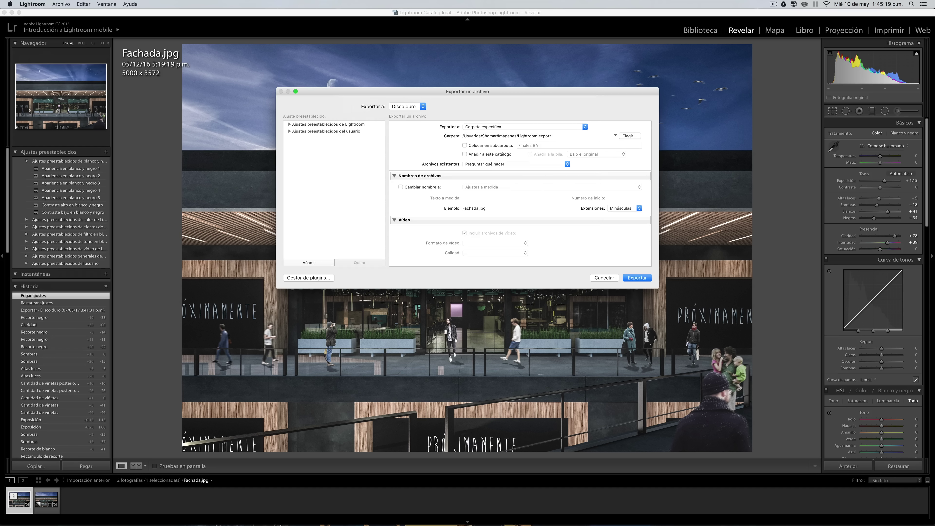
pyautogui.click(286, 515)
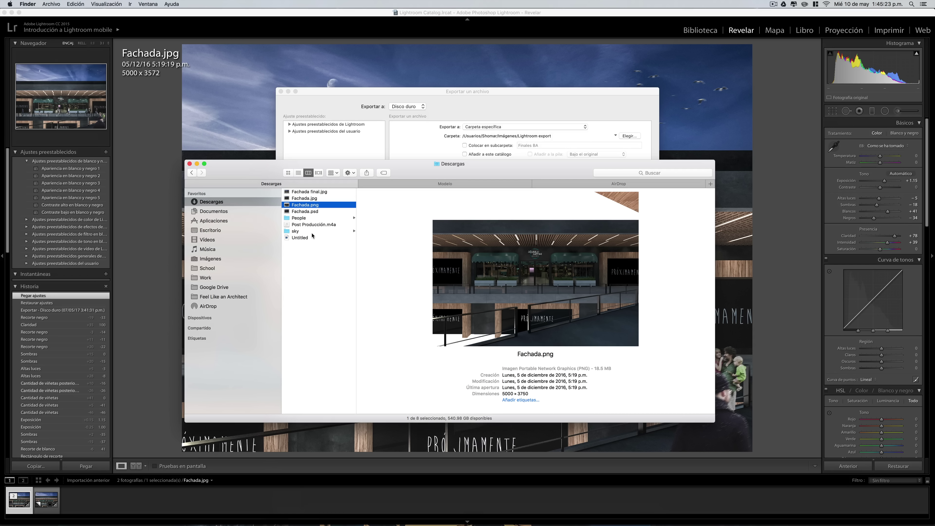
# - Quick Look Fachada.png, then Fachada.jpg, ending on Fachada final.jpg
pyautogui.press('space')
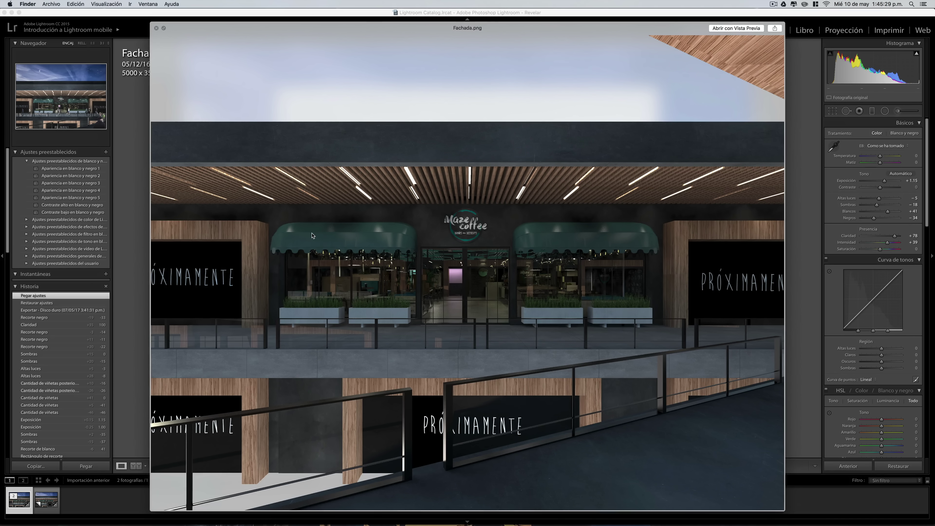
pyautogui.press('Up')
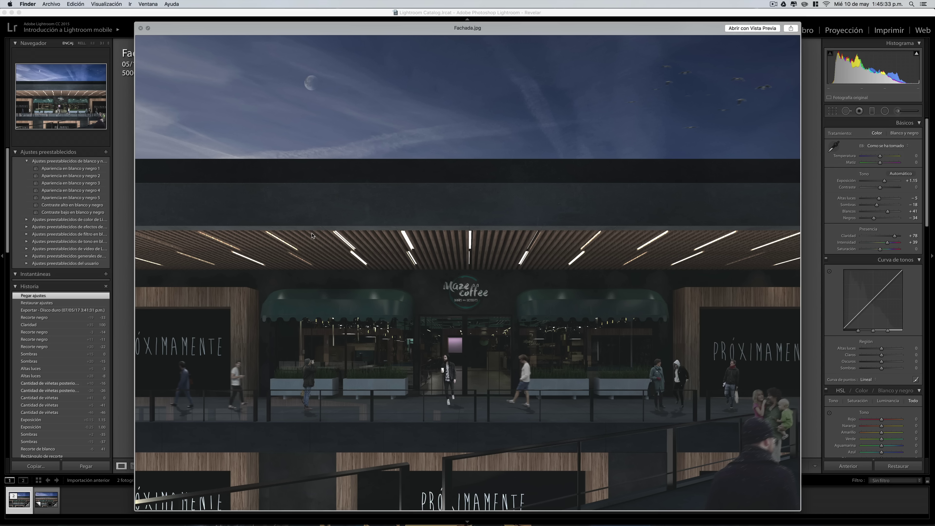
pyautogui.press('Up')
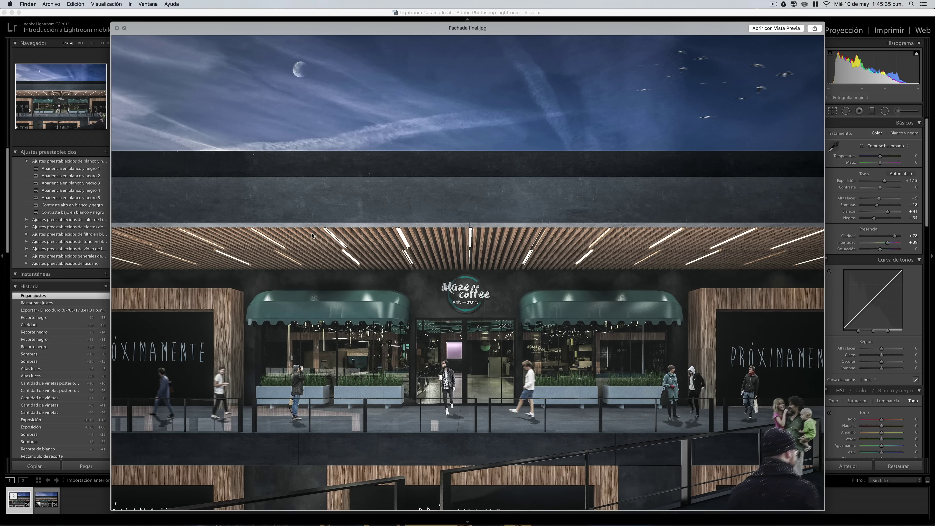